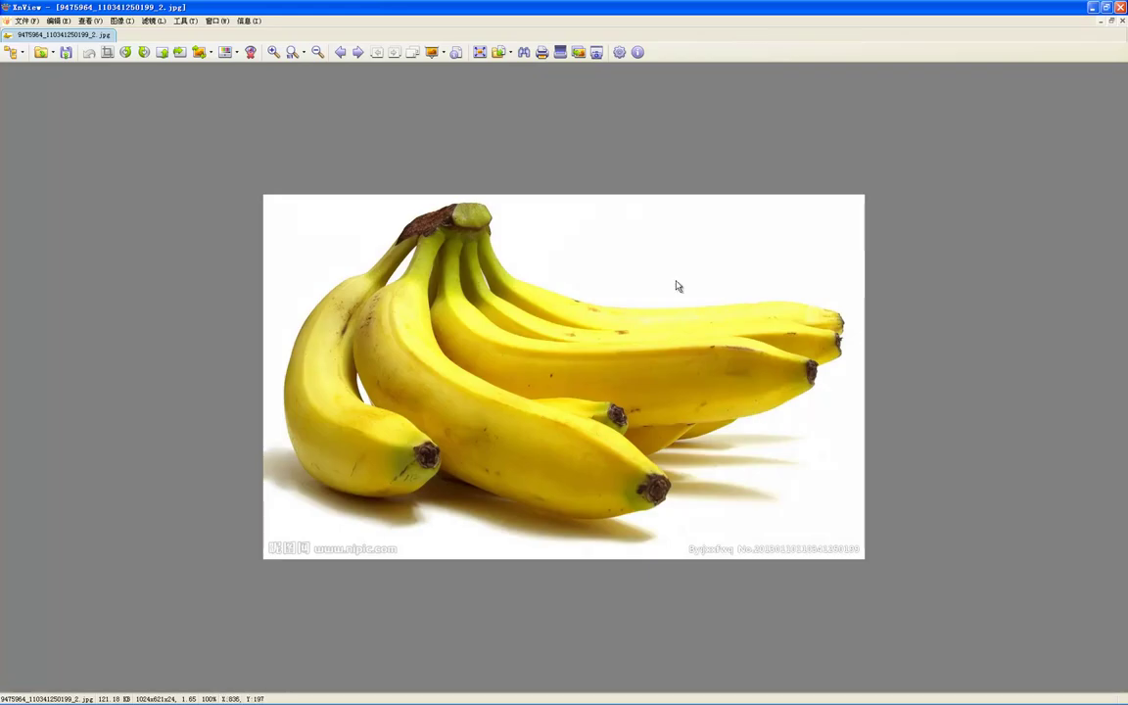
Reduce the XnView window with the banana photo to a smaller floating window over the blank Photoshop document.
double_click(531, 5)
key(Escape)
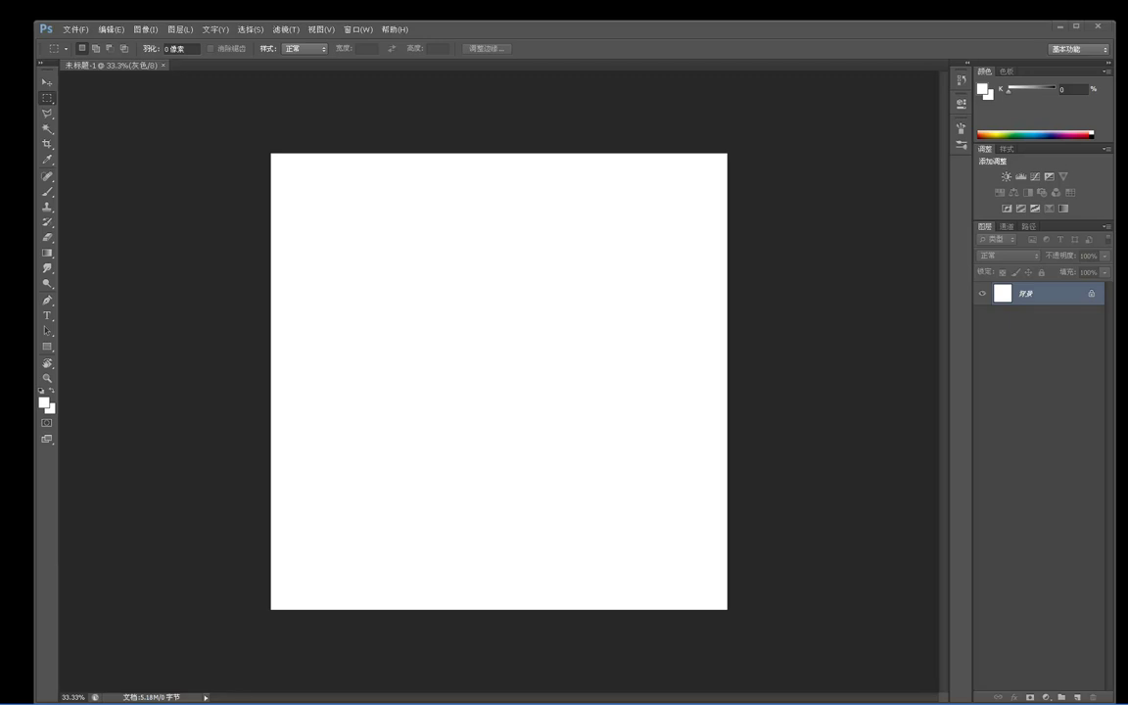
key(alt+Tab)
scroll(546, 302, down, 3)
scroll(546, 302, up, 5)
scroll(549, 290, down, 1)
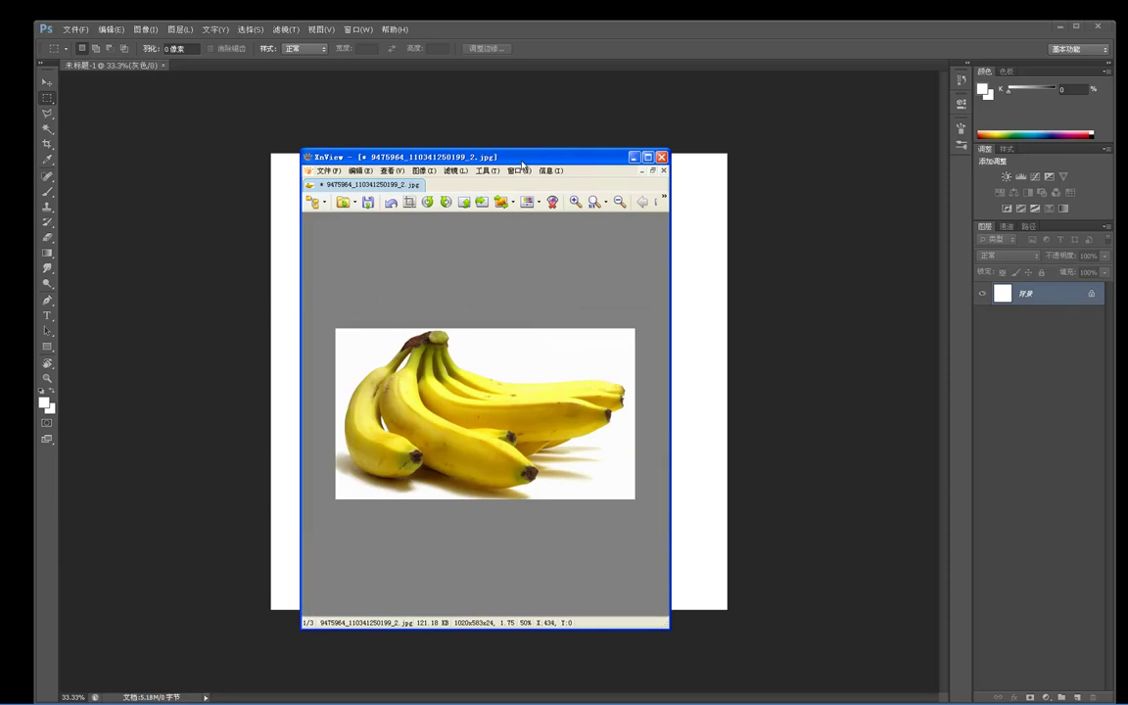
drag(499, 157, 529, 163)
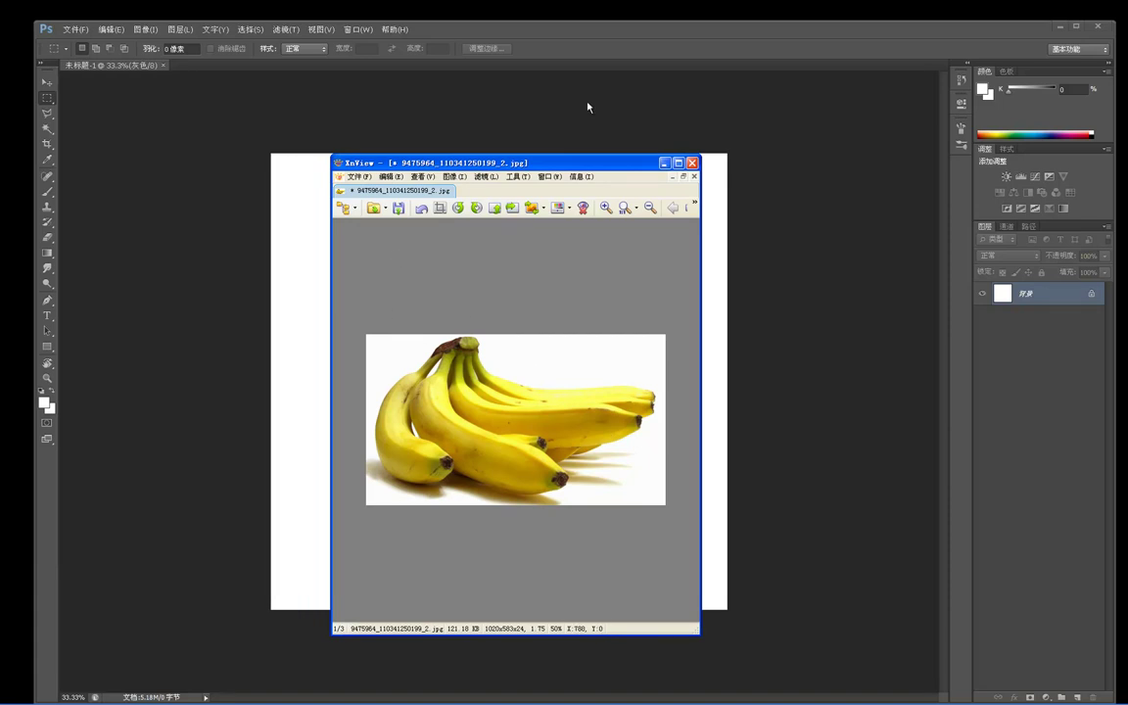
drag(601, 168, 540, 106)
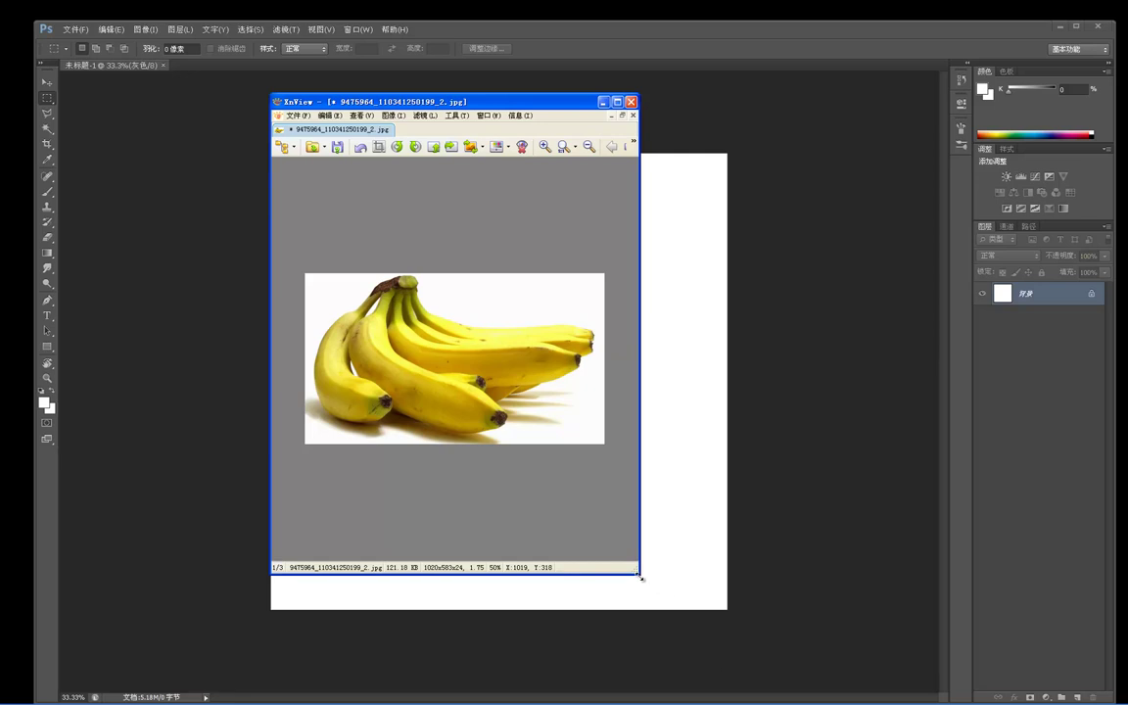
drag(641, 578, 644, 584)
key(alt+Tab)
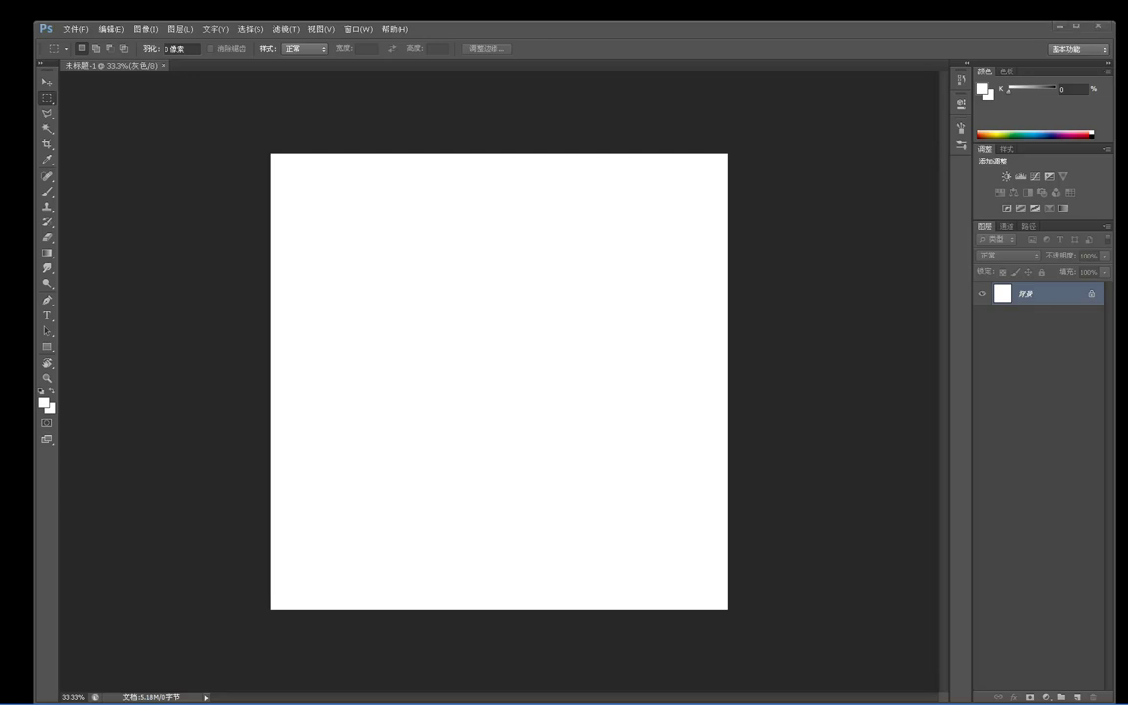
drag(303, 82, 440, 49)
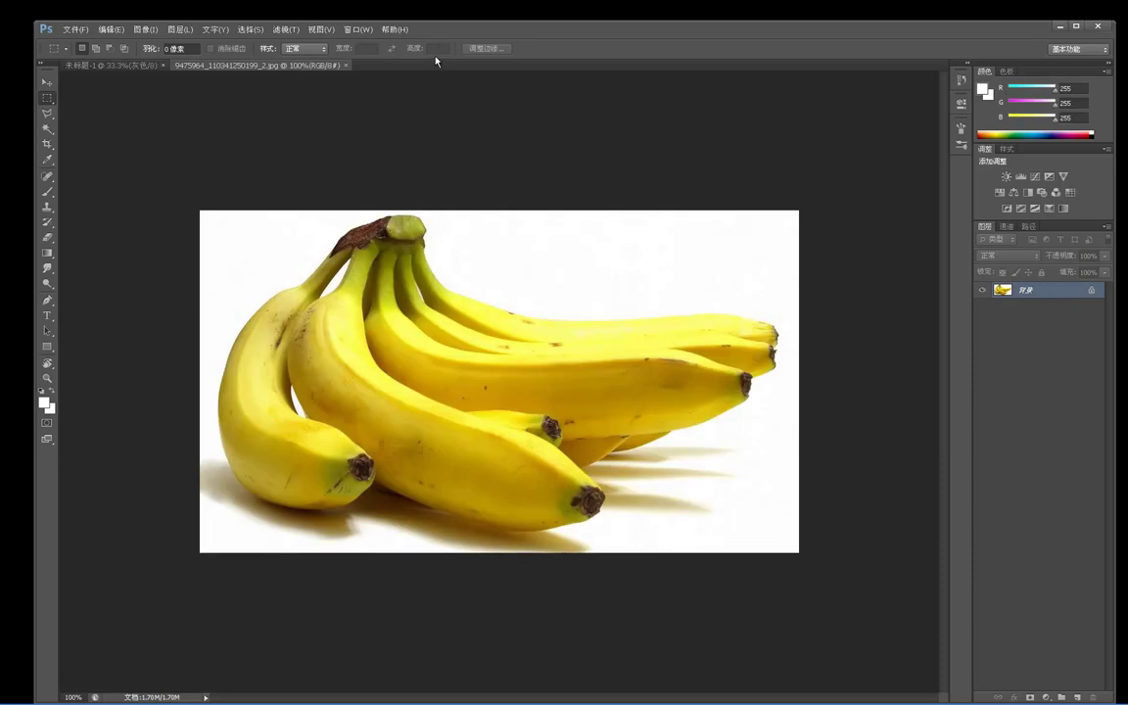
Desaturate the banana photo and extend its canvas with white space on all four sides using the Crop tool.
key(ctrl+shift+u)
key(z)
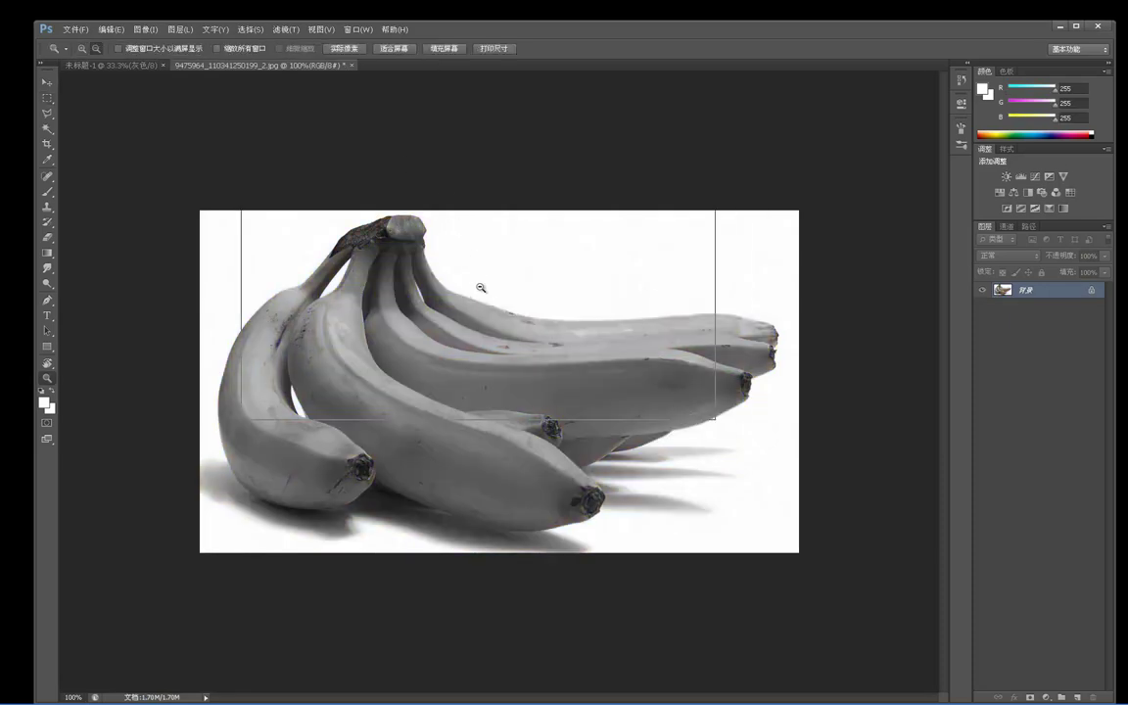
alt+click(442, 227)
alt+click(440, 226)
key(c)
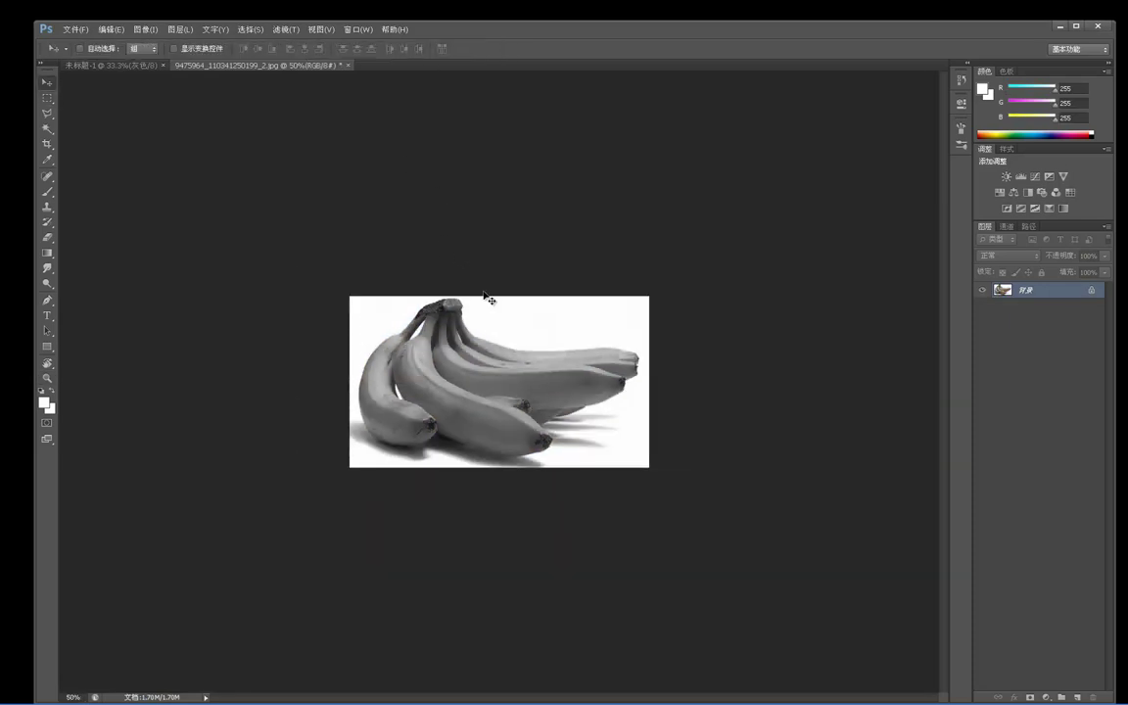
drag(497, 296, 498, 241)
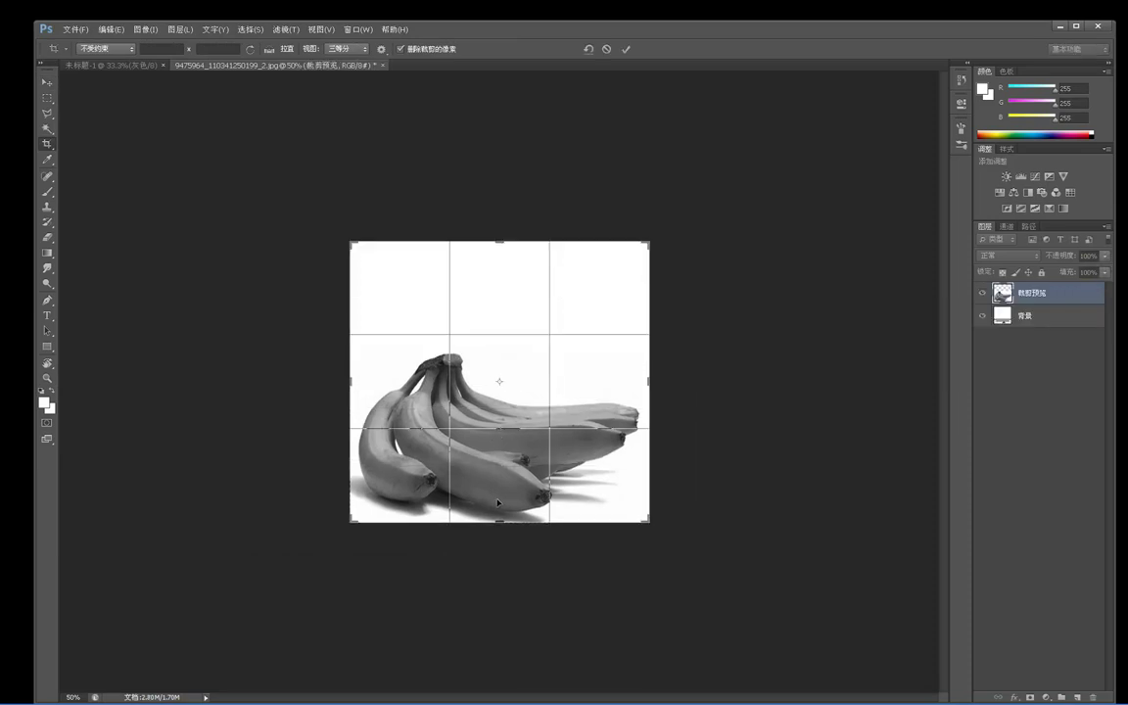
drag(499, 524, 499, 636)
drag(354, 381, 239, 382)
drag(708, 383, 763, 378)
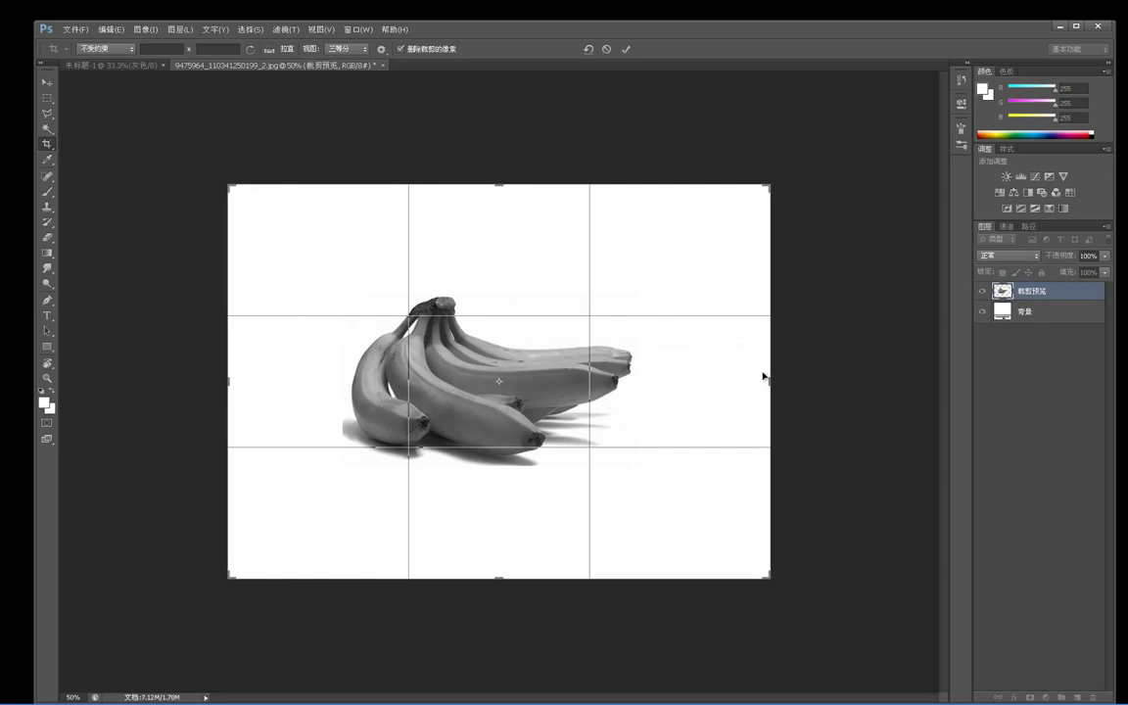
key(Return)
Pick the 8 px brush tip for the Brush tool and sample a dark grey, RGB 40, 40, 40, as foreground colour.
key(b)
right_click(549, 323)
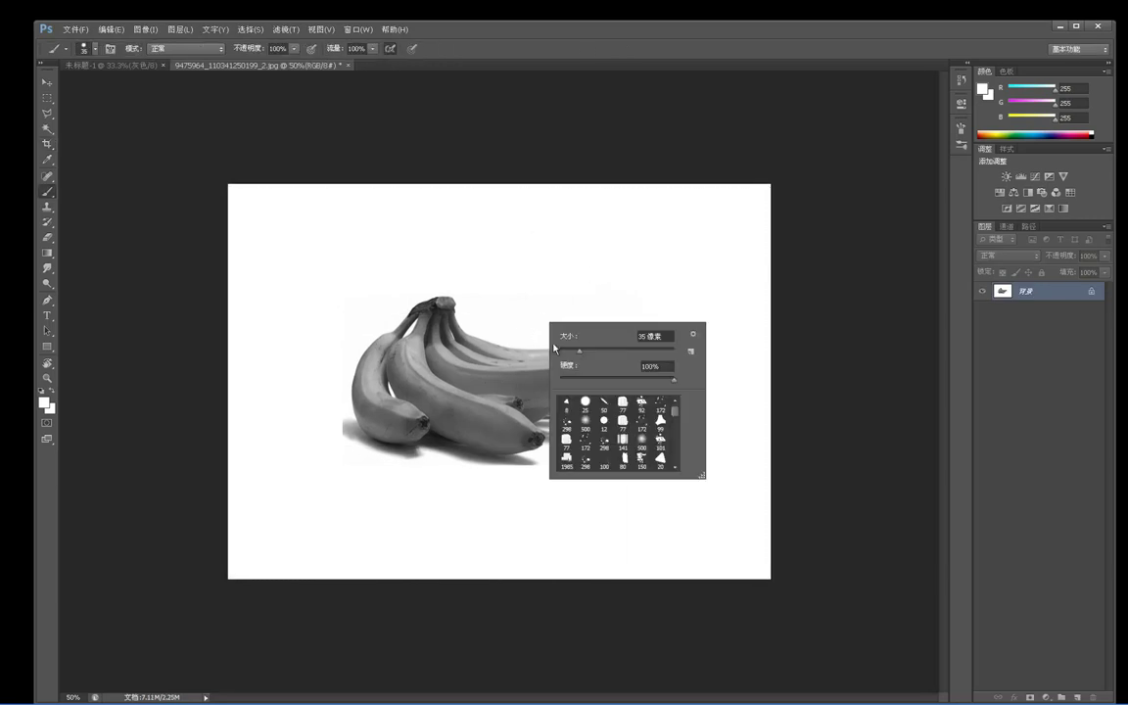
click(568, 406)
click(448, 286)
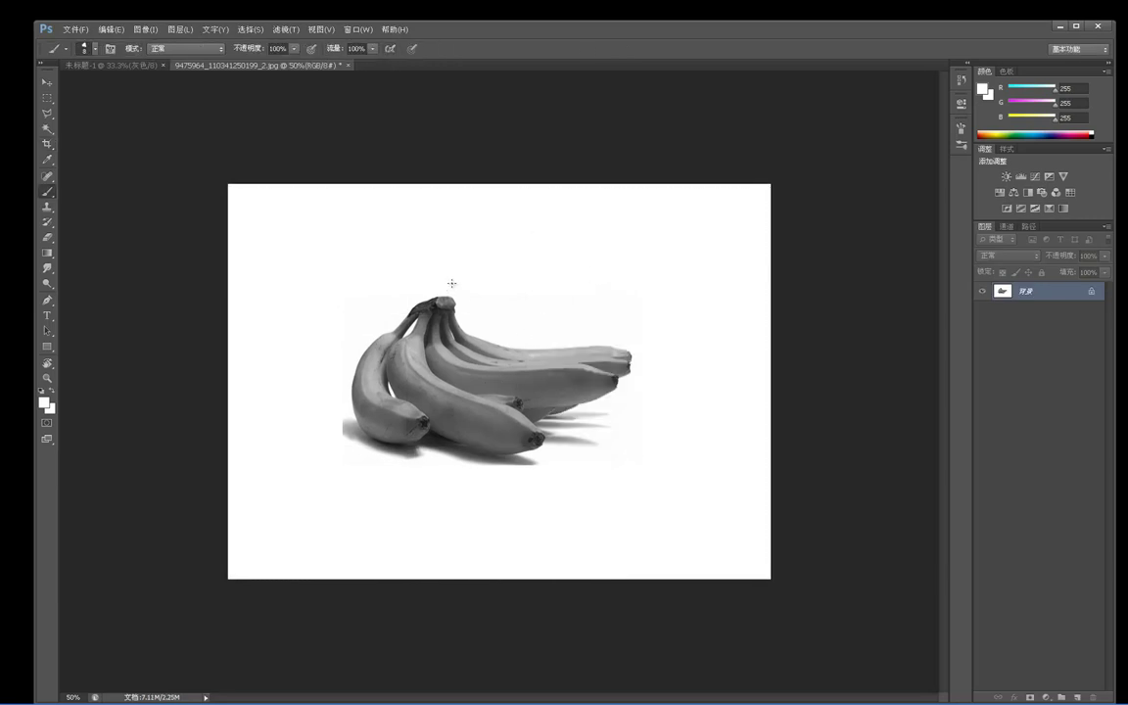
alt+click(502, 160)
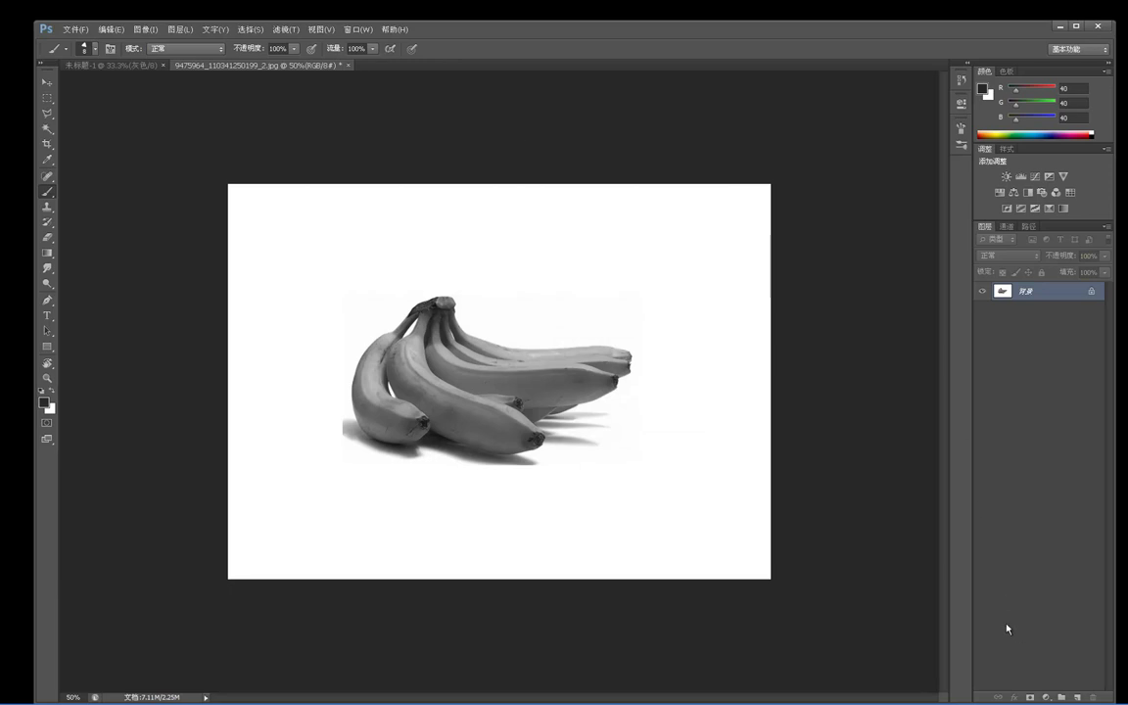
Put a copy of the banana photo on a separate layer and fill the background layer with white.
key(ctrl+shift+alt+n)
click(1057, 311)
key(ctrl+Delete)
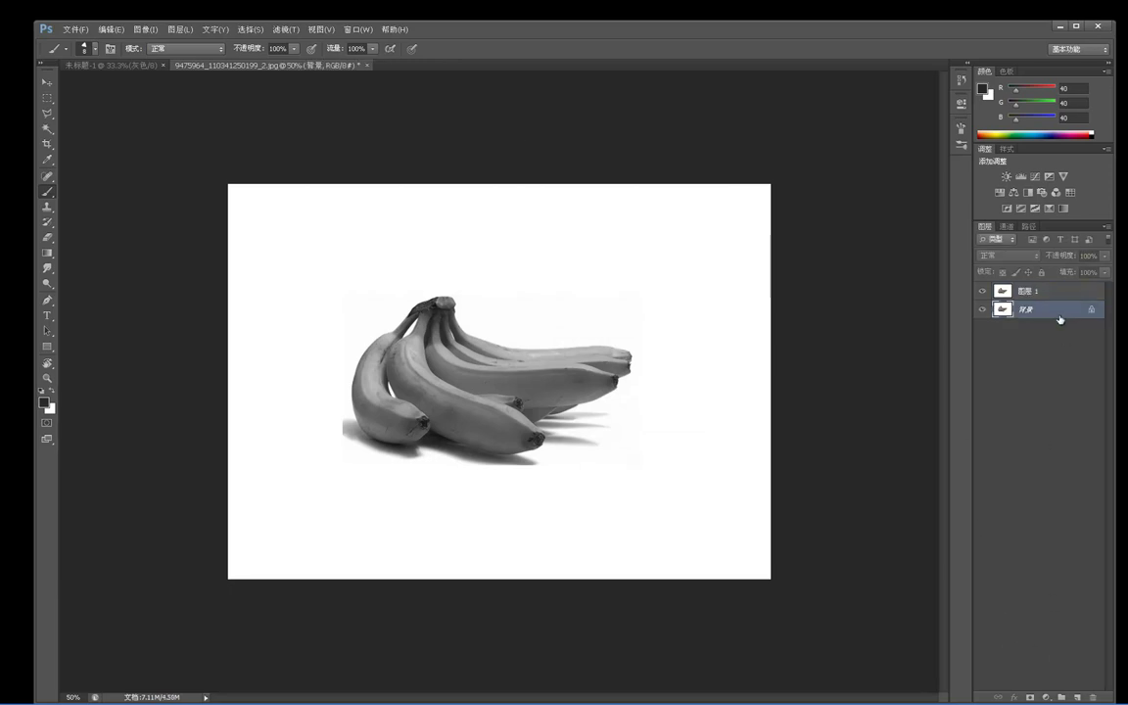
Lower the banana photo layer's opacity to 34% and add a new empty layer above it.
click(1031, 285)
drag(1064, 256, 1025, 258)
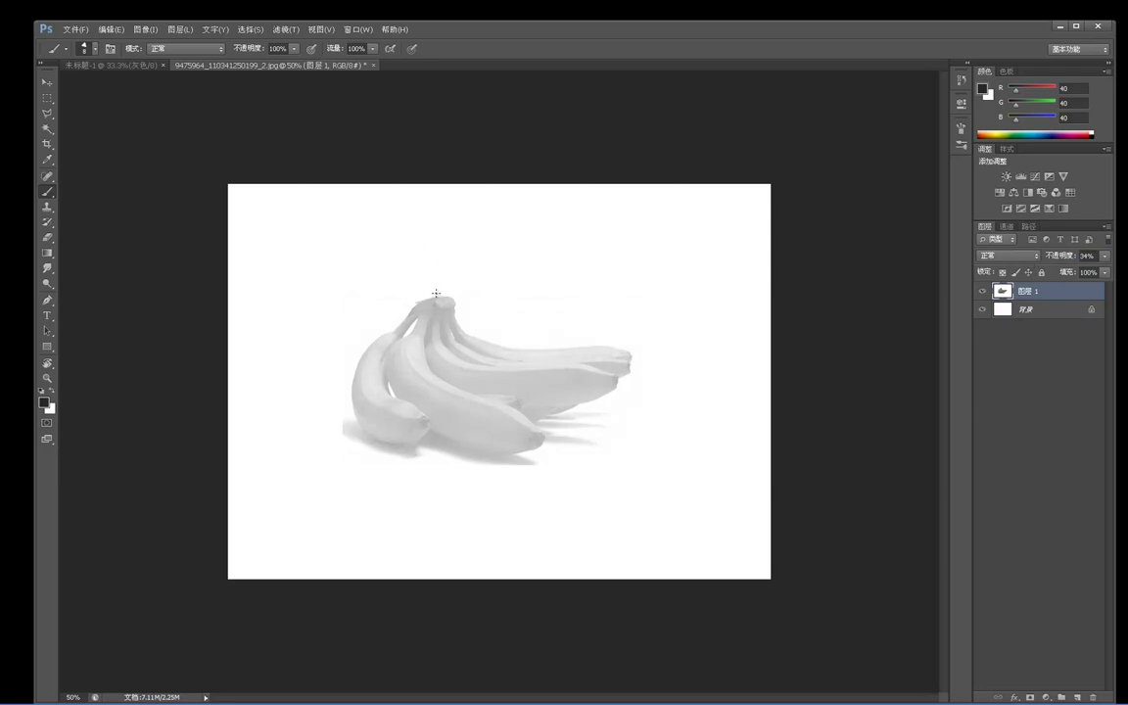
key(ctrl+shift+alt+n)
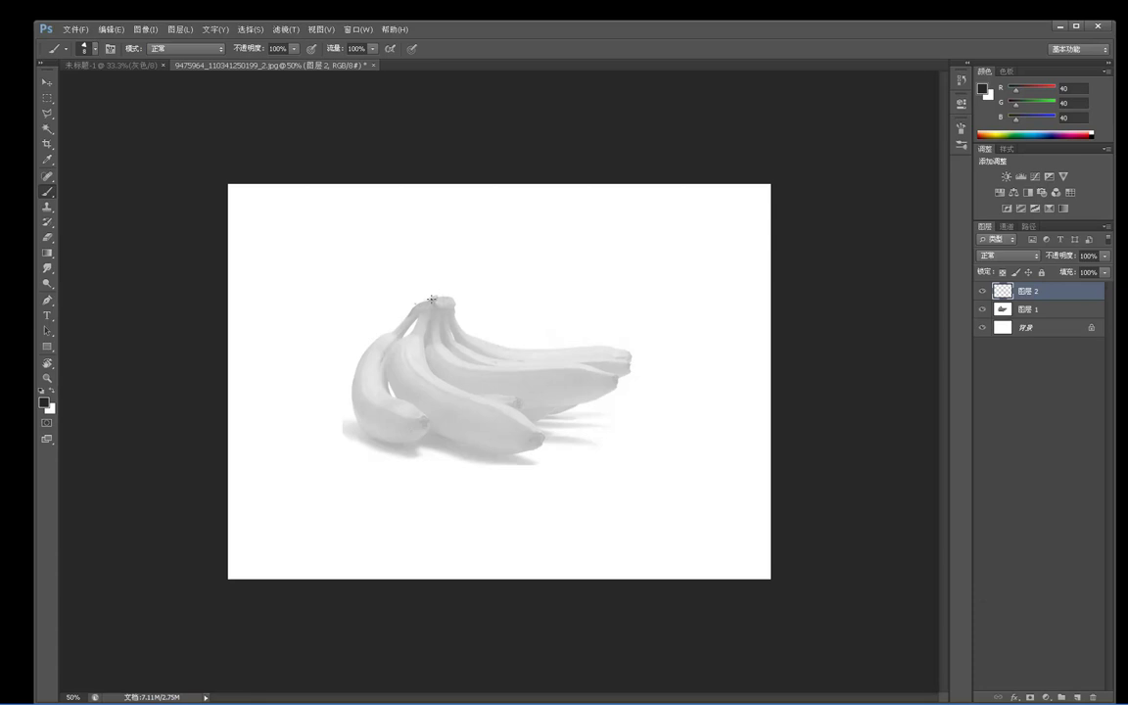
Set the foreground colour to pure red, #ff0000.
click(45, 407)
click(295, 198)
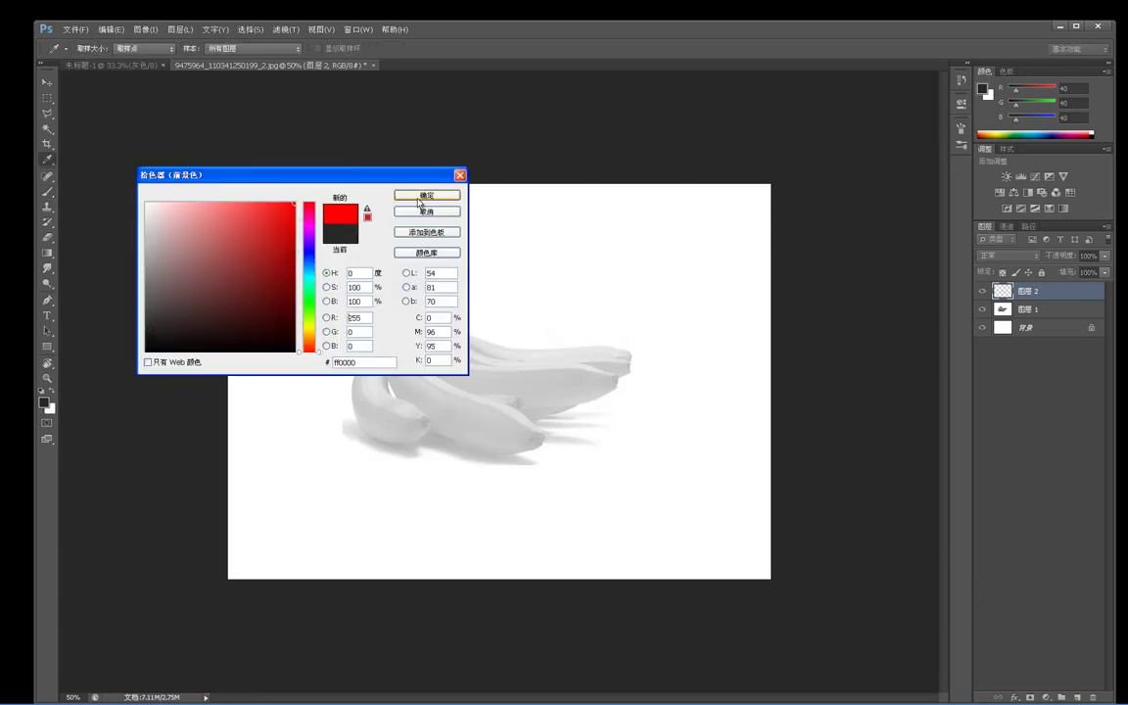
click(430, 191)
Mark the outermost points of the banana bunch on all four sides with short red brush strokes.
drag(415, 308, 453, 293)
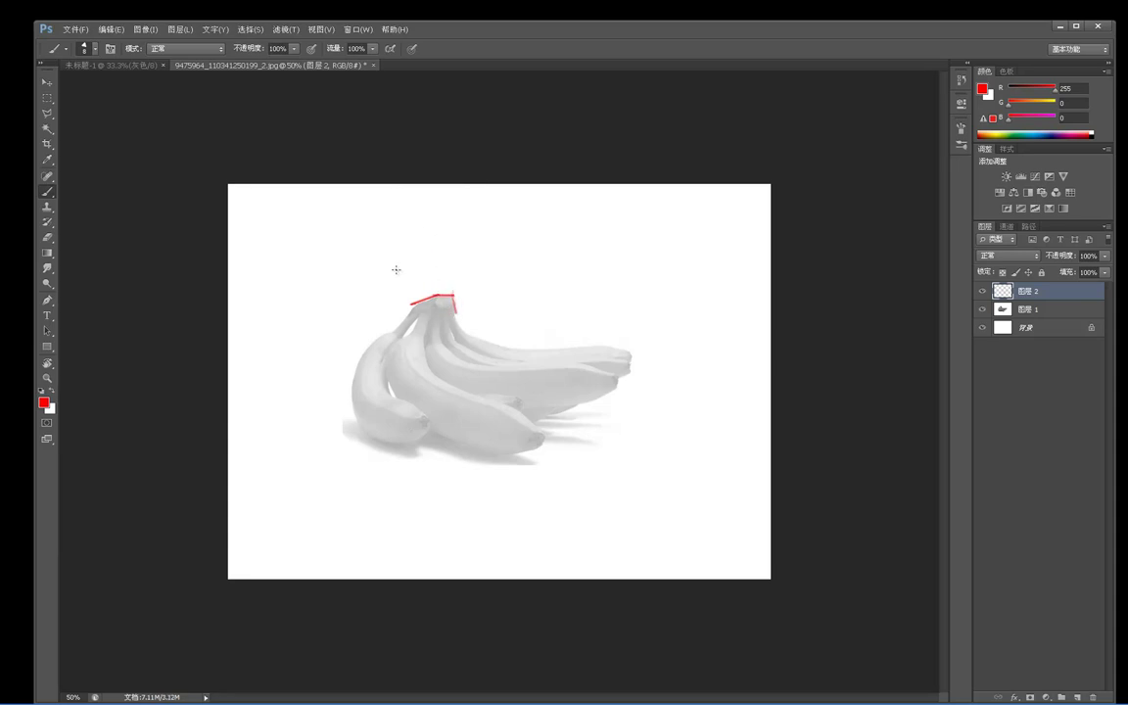
key(ctrl+z)
drag(349, 373, 350, 411)
drag(631, 350, 631, 358)
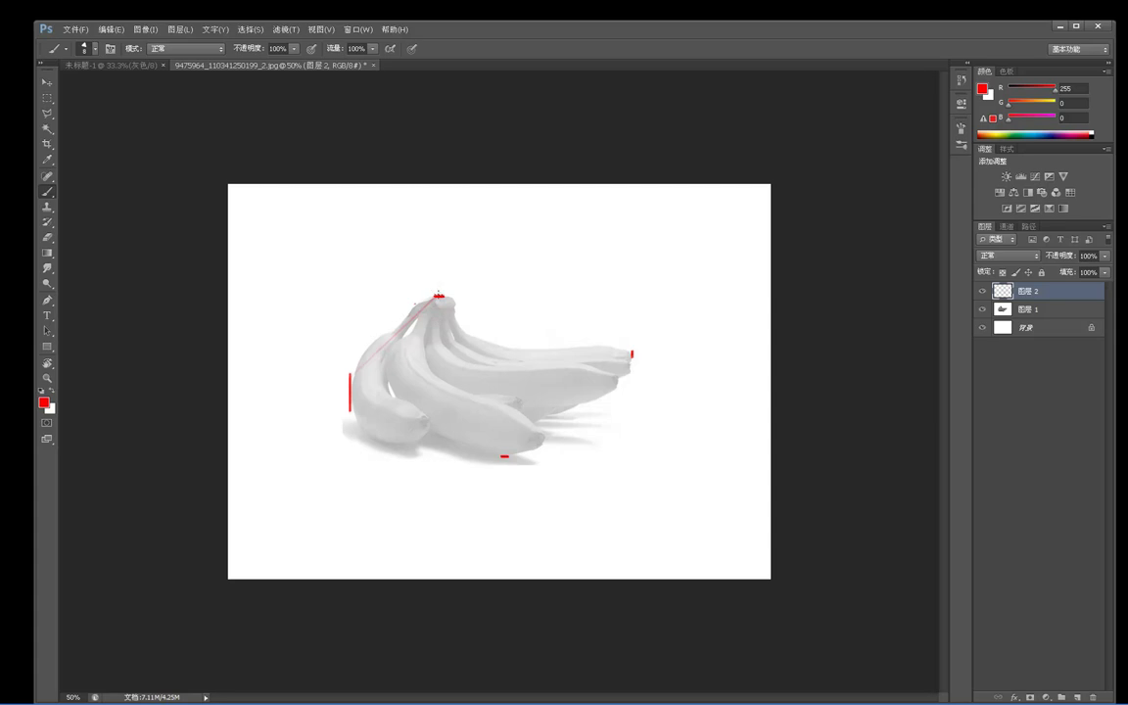
Join the extent marks with straight red lines into an angular banana outline and draw a red rectangular frame around it.
shift+click(632, 352)
drag(631, 337, 631, 378)
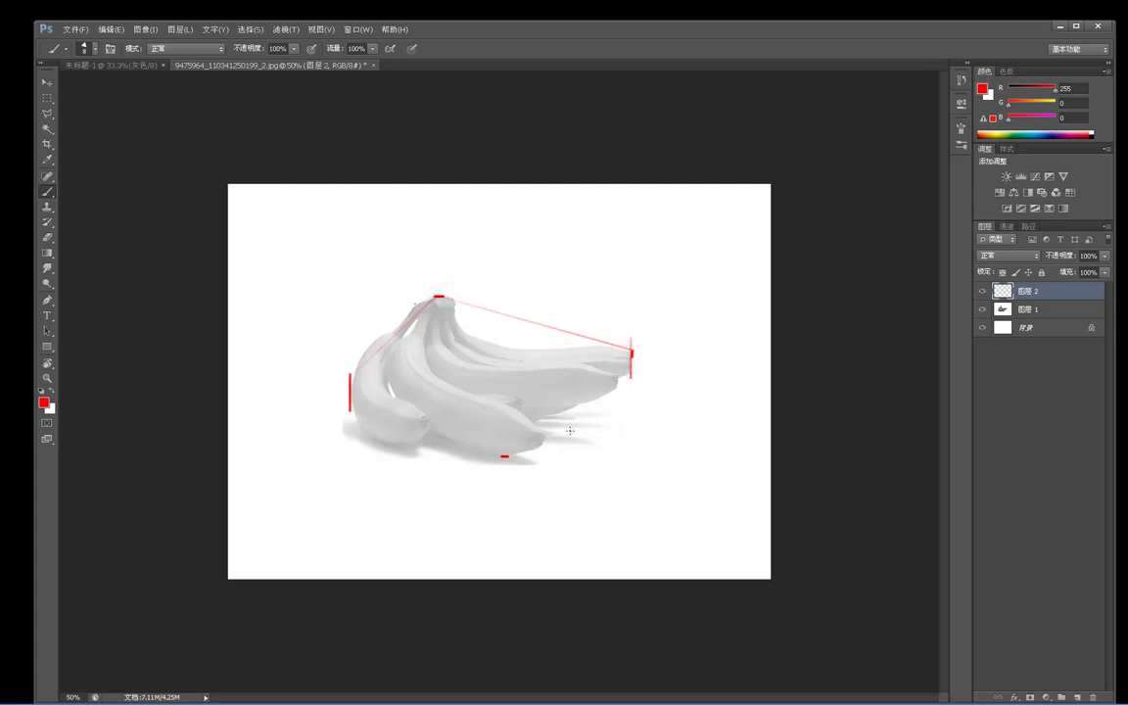
shift+click(542, 446)
mouse_move(504, 457)
mouse_down()
mouse_move(535, 451)
mouse_move(350, 415)
mouse_up()
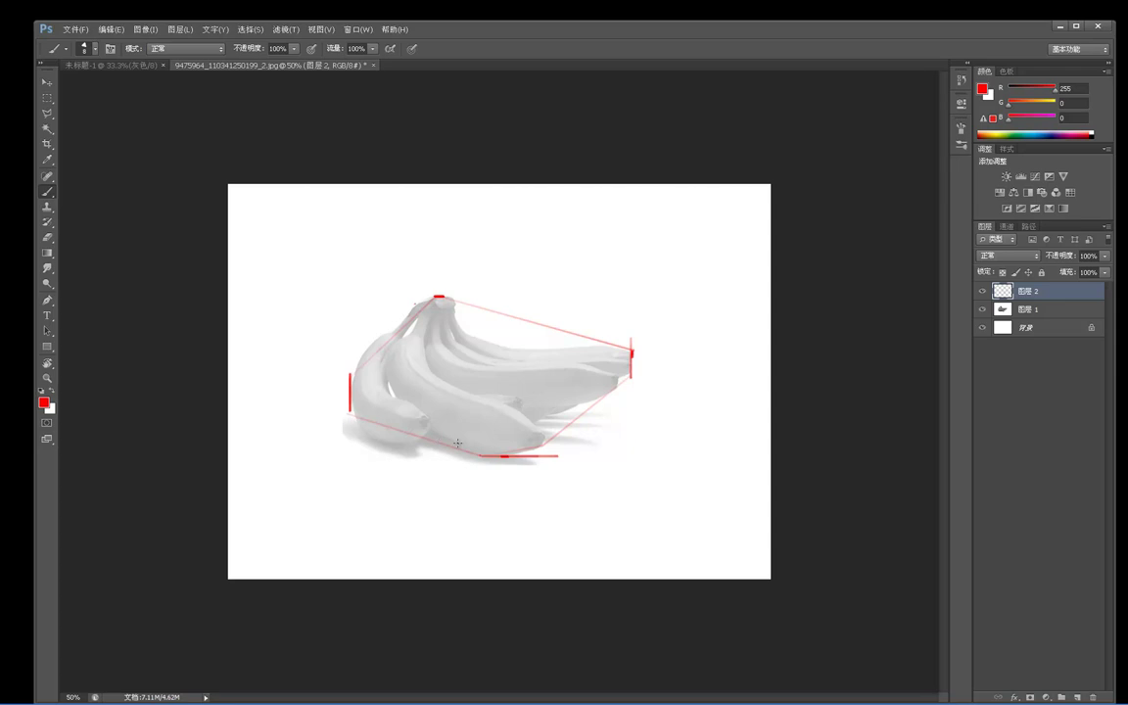
mouse_move(289, 199)
mouse_down()
mouse_move(261, 476)
mouse_move(290, 485)
mouse_up()
mouse_move(290, 197)
mouse_down()
mouse_move(728, 154)
mouse_move(736, 200)
mouse_move(716, 491)
mouse_move(729, 506)
mouse_move(337, 464)
mouse_move(293, 462)
mouse_move(288, 506)
mouse_up()
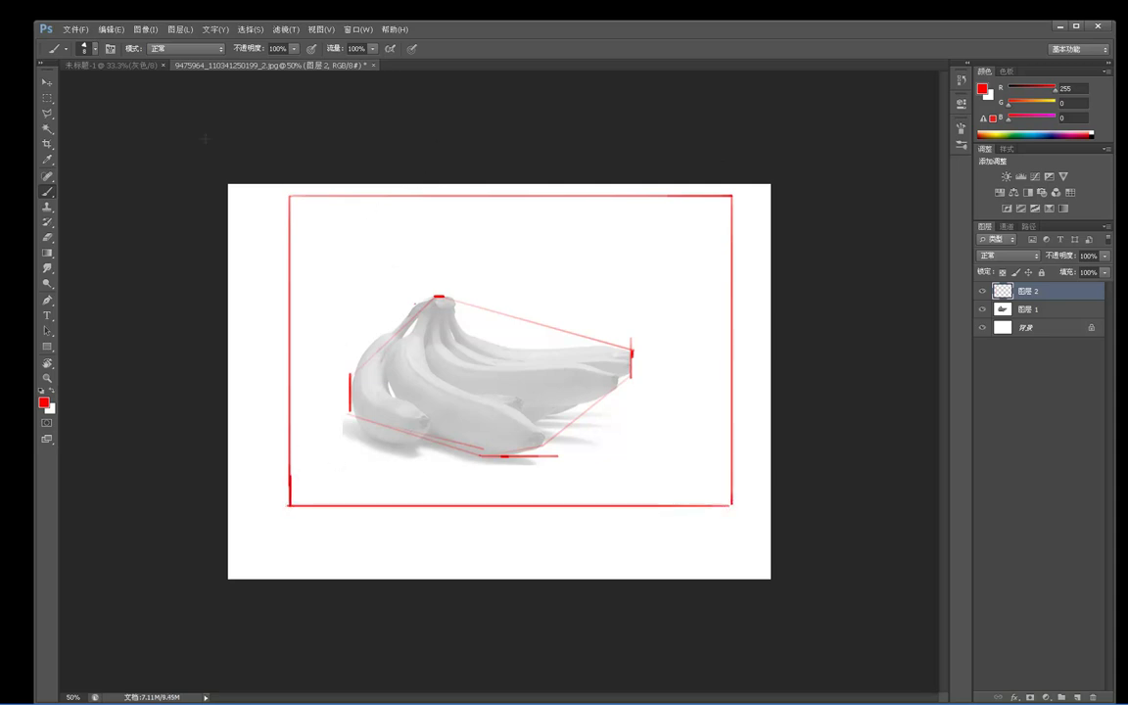
Select the area inside the angular banana outline with the Polygonal Lasso by following its red corner points.
click(46, 113)
click(433, 298)
click(350, 373)
click(350, 413)
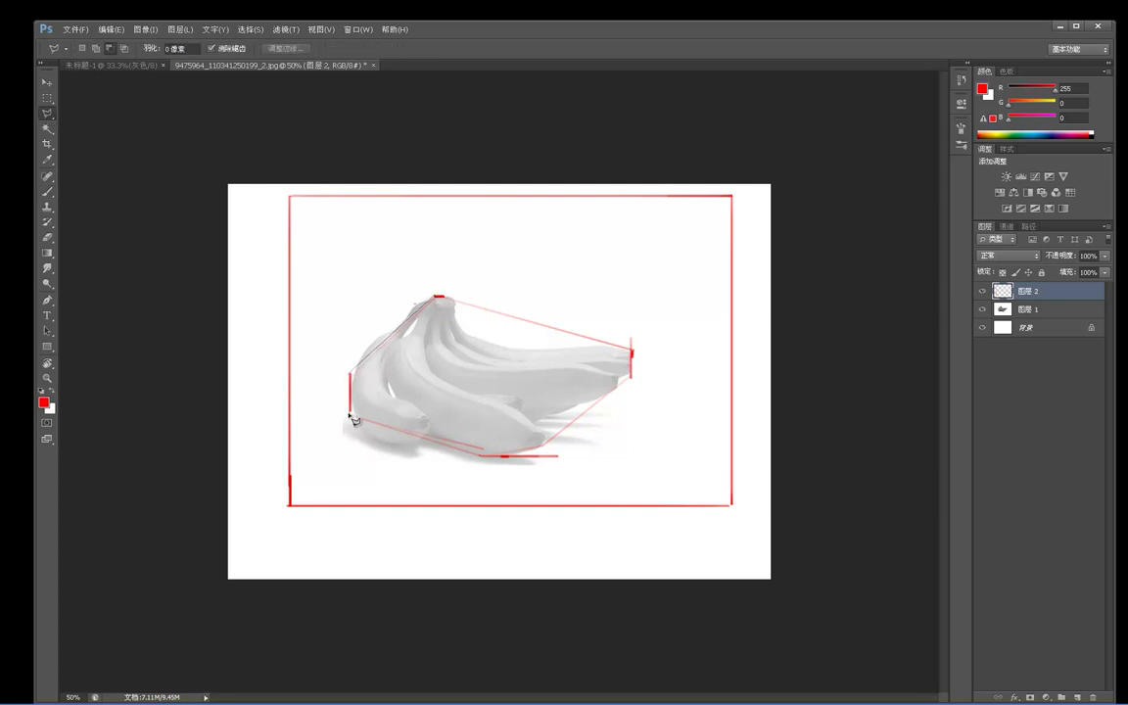
click(482, 455)
click(541, 453)
click(631, 378)
click(631, 350)
click(438, 301)
right_click(451, 291)
key(Escape)
Set the foreground colour to a dark teal, RGB 0, 45, 56.
click(43, 401)
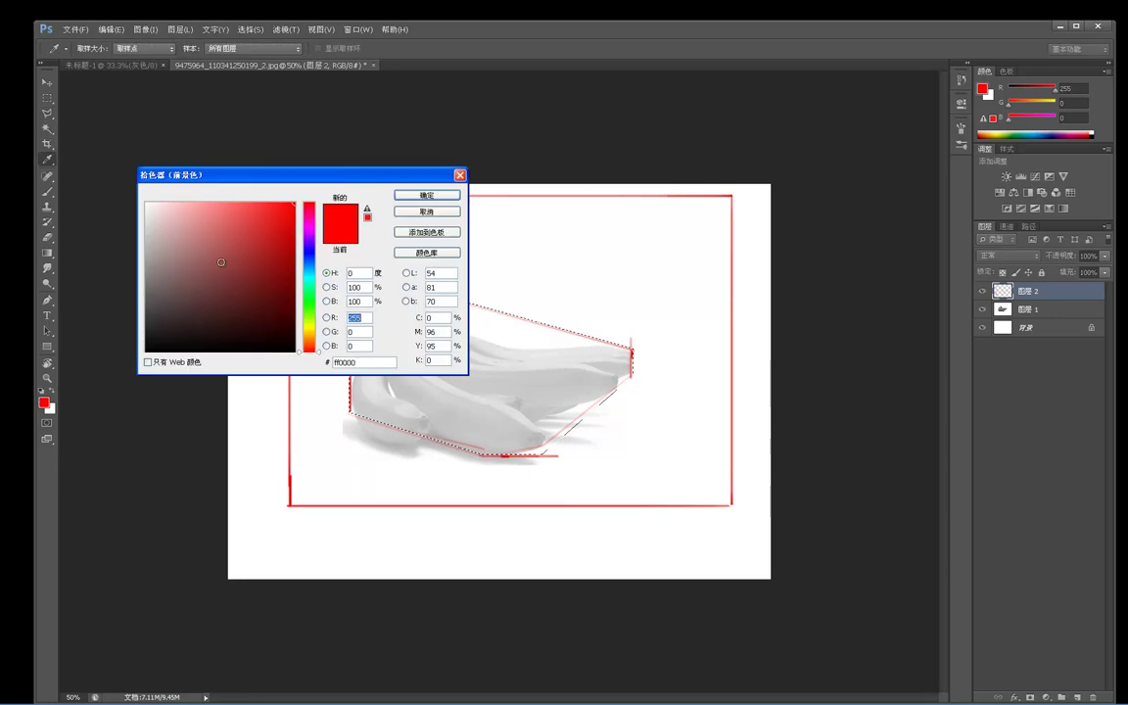
click(295, 320)
click(310, 273)
click(405, 197)
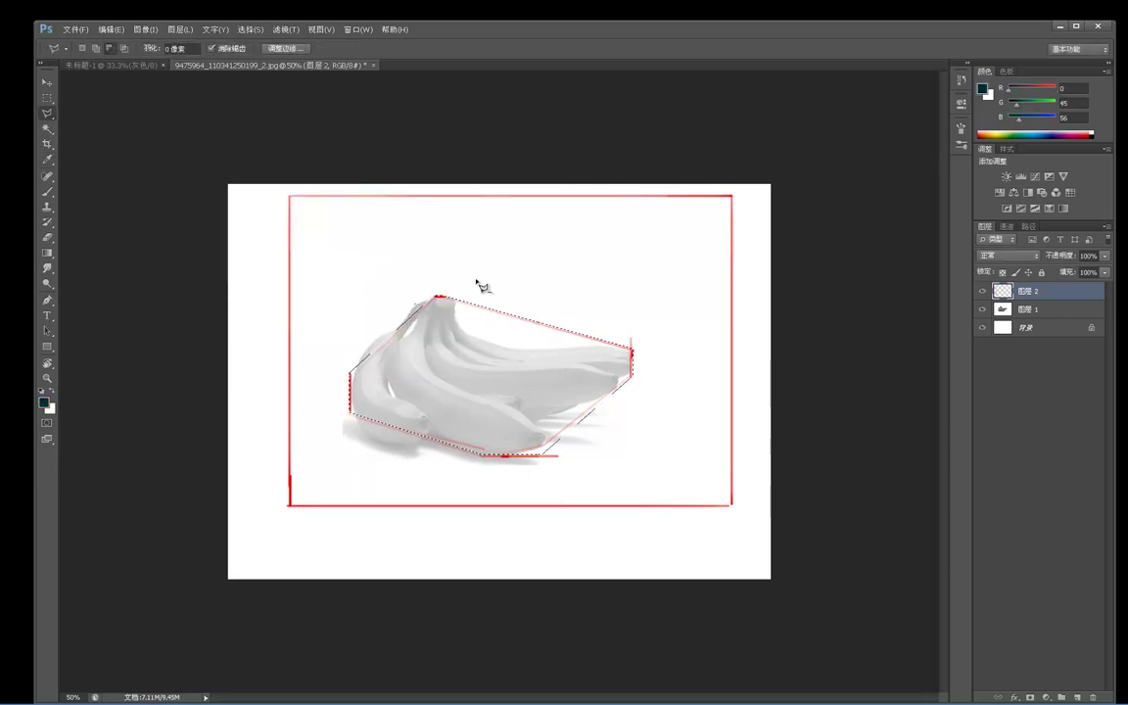
Enlarge the brush to 100 px and paint the whole polygon selection in a sampled grey-teal, RGB 62, 93, 100.
key(b)
key(bracketright)
key(bracketright)
key(bracketright)
key(bracketright)
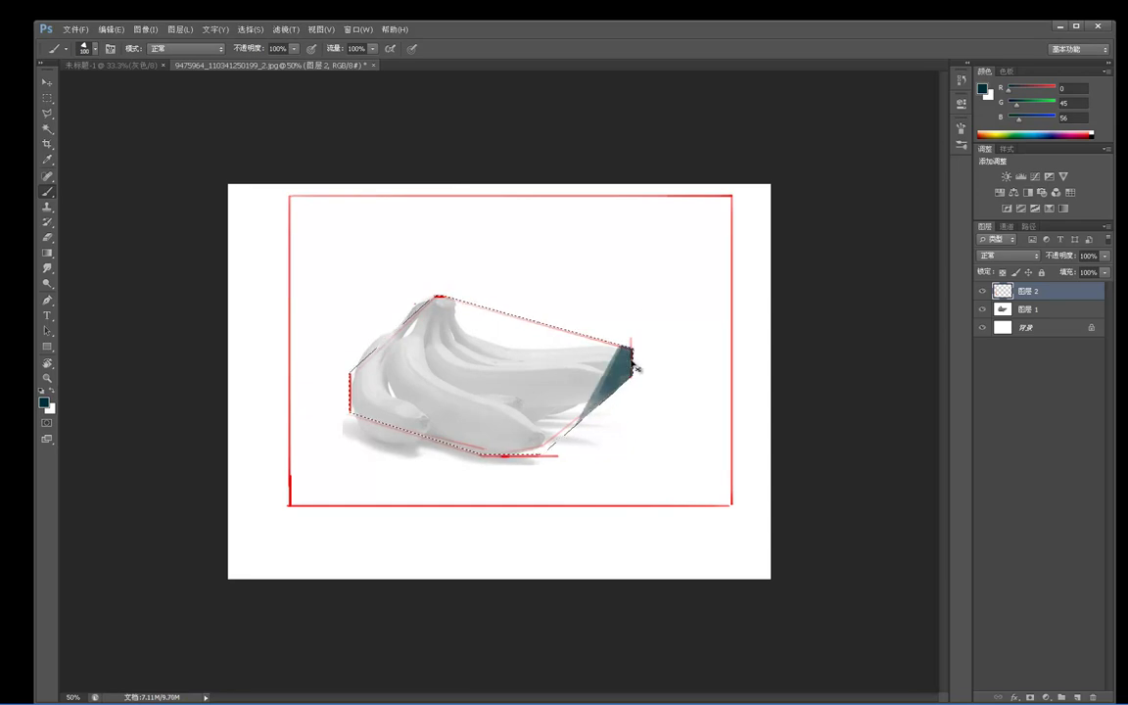
alt+click(613, 355)
mouse_move(623, 353)
mouse_down()
mouse_move(625, 367)
mouse_move(511, 486)
mouse_move(643, 285)
mouse_move(410, 503)
mouse_move(496, 312)
mouse_up()
alt+click(614, 378)
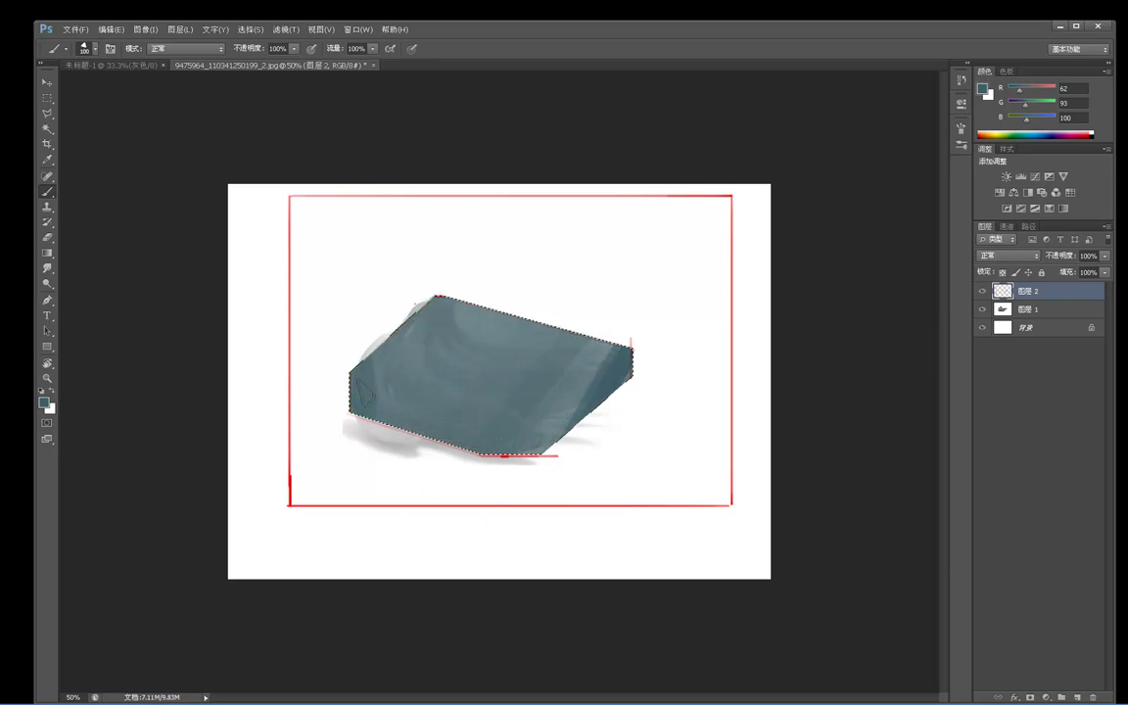
mouse_move(323, 328)
mouse_down()
mouse_move(382, 397)
mouse_move(369, 414)
mouse_move(421, 410)
mouse_move(397, 267)
mouse_move(353, 419)
mouse_move(424, 387)
mouse_move(402, 484)
mouse_move(548, 323)
mouse_move(501, 471)
mouse_move(636, 338)
mouse_up()
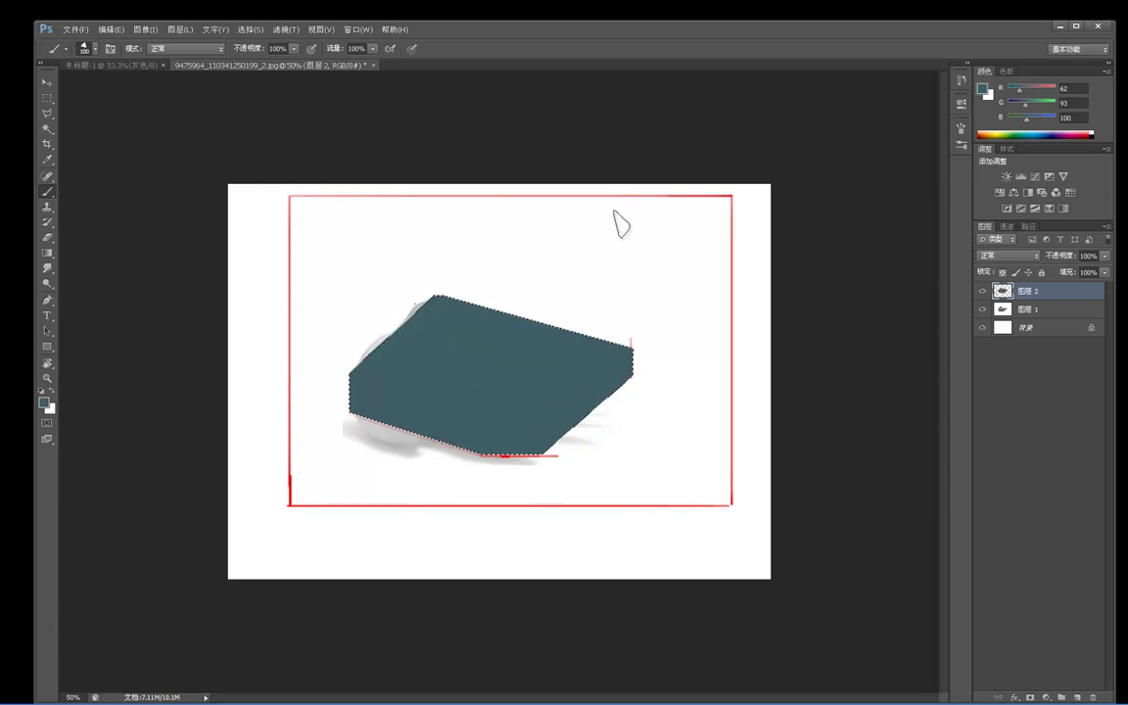
Clear the polygon selection and select the area inside the red rectangular frame on a new layer.
key(m)
key(ctrl+d)
key(ctrl+shift+alt+n)
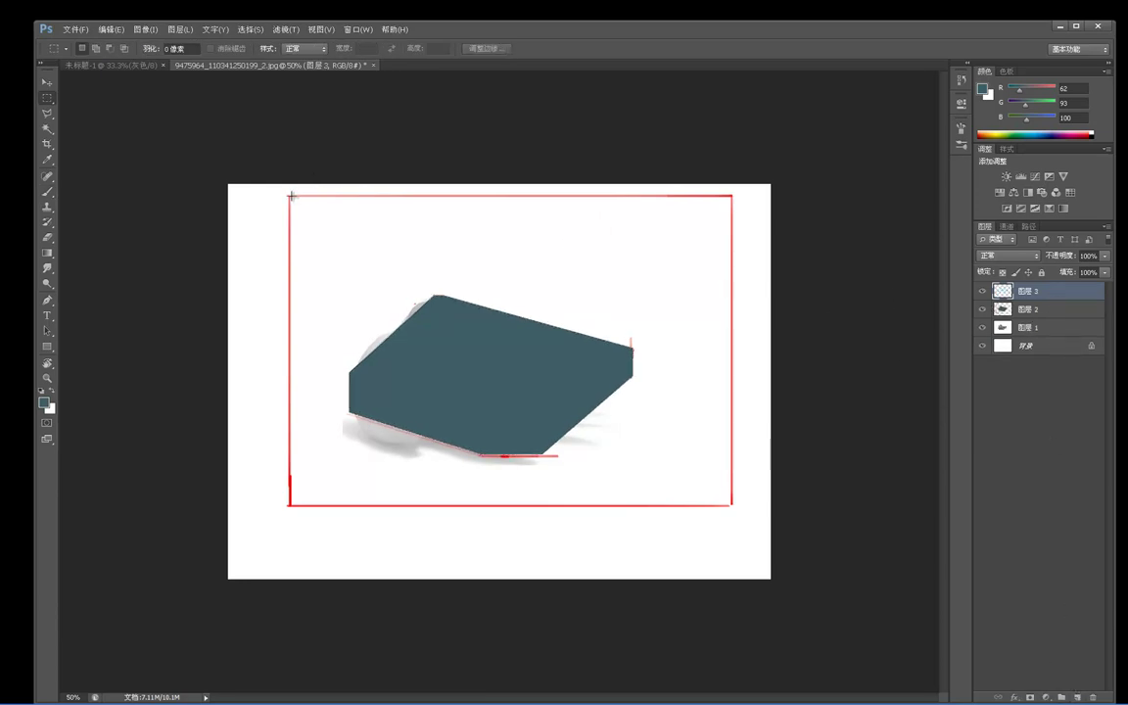
drag(289, 197, 731, 504)
Sample a light grey, RGB 182, 182, 182, from the photo's shadow and try brushing it into the rectangle selection.
key(b)
alt+click(428, 448)
mouse_move(729, 421)
mouse_down()
mouse_move(754, 396)
mouse_move(604, 504)
mouse_up()
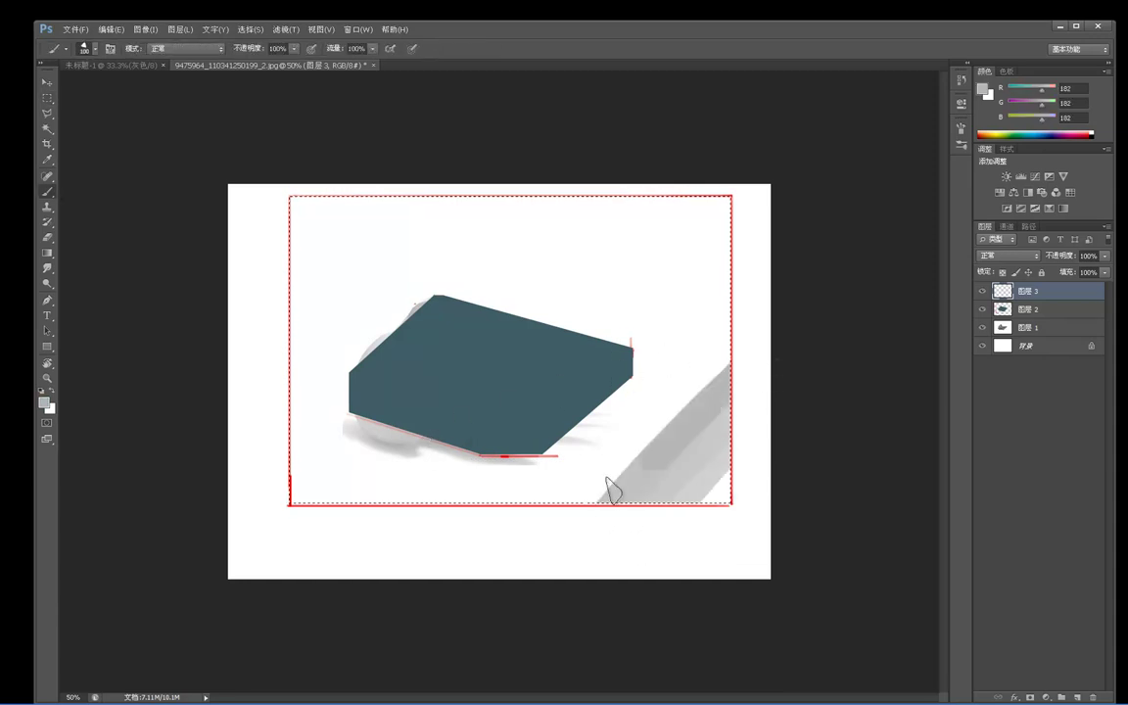
Move the new layer beneath the teal shape's layer and fill the rectangle selection with the sampled light grey.
key(ctrl+bracketleft)
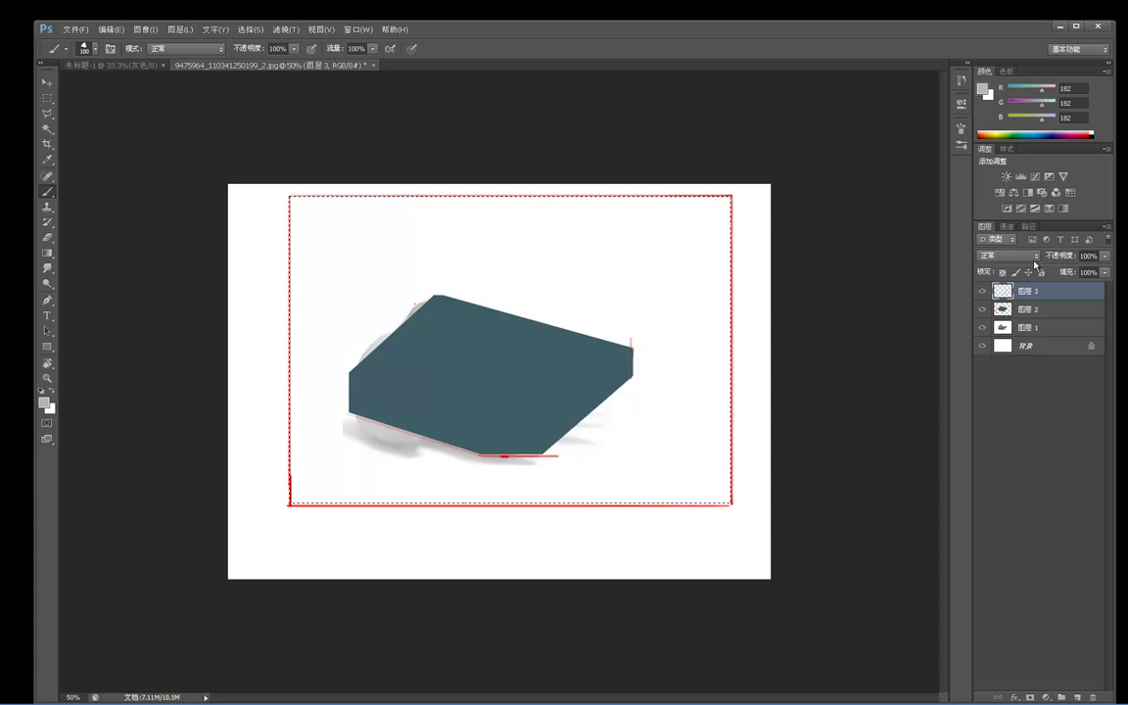
key(ctrl+Delete)
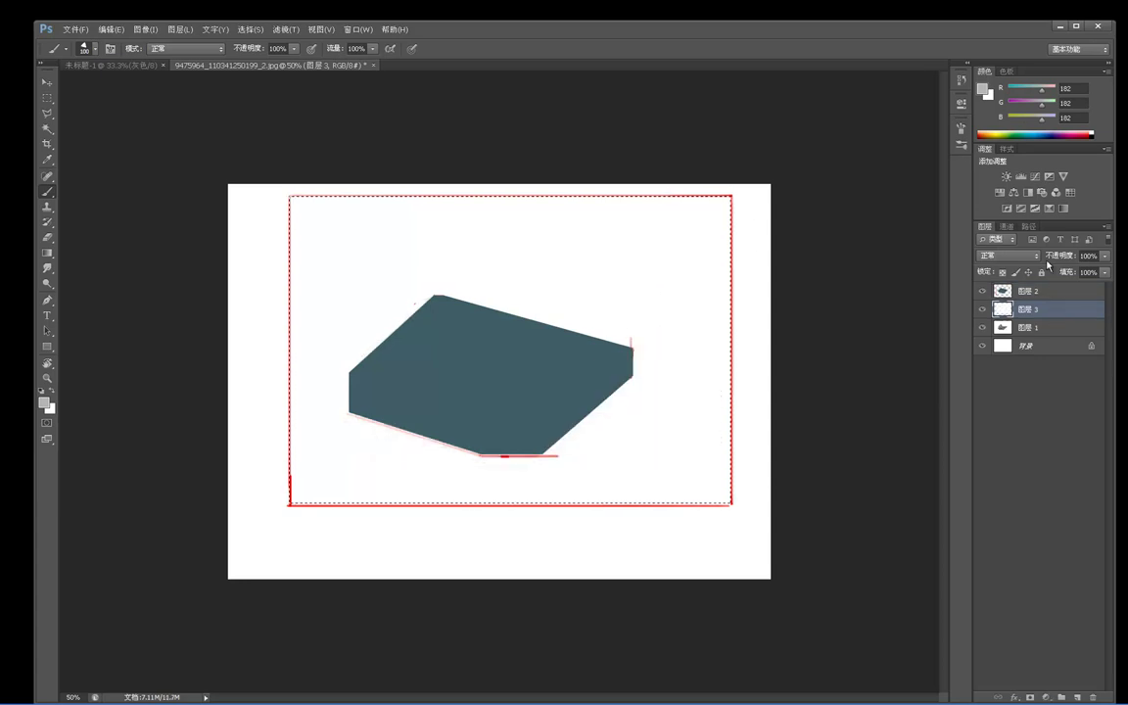
key(x)
key(ctrl+Delete)
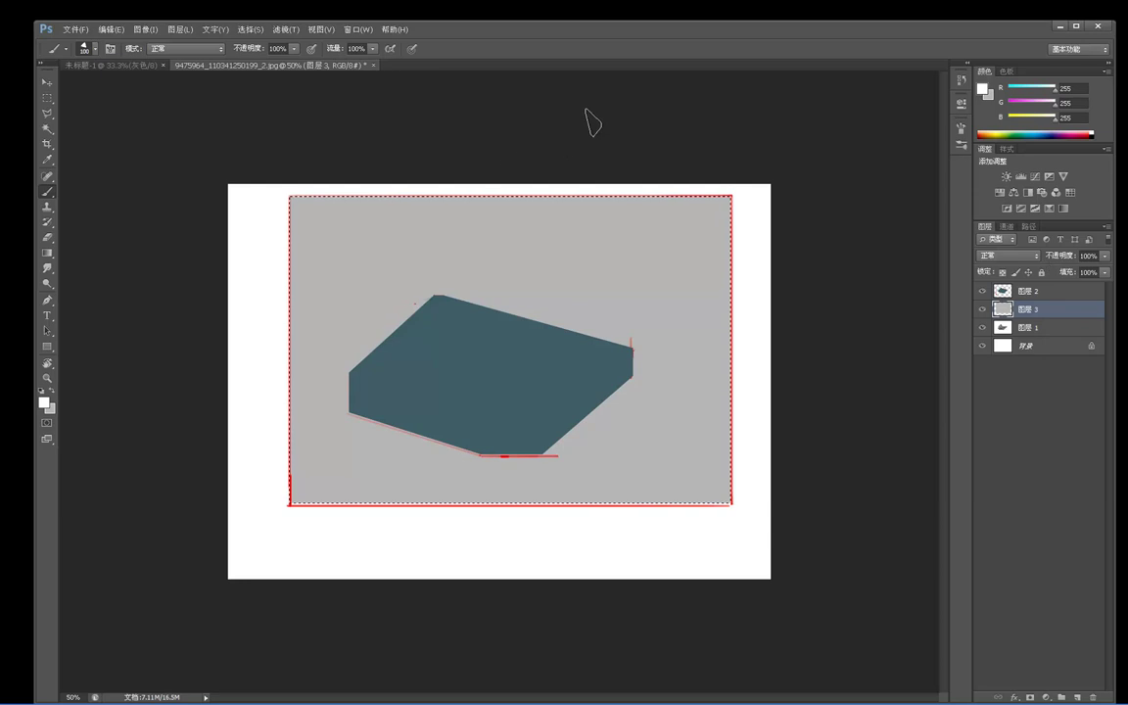
Colorize the grey rectangle to a muted red with Hue/Saturation.
key(m)
key(ctrl+u)
drag(864, 465, 887, 464)
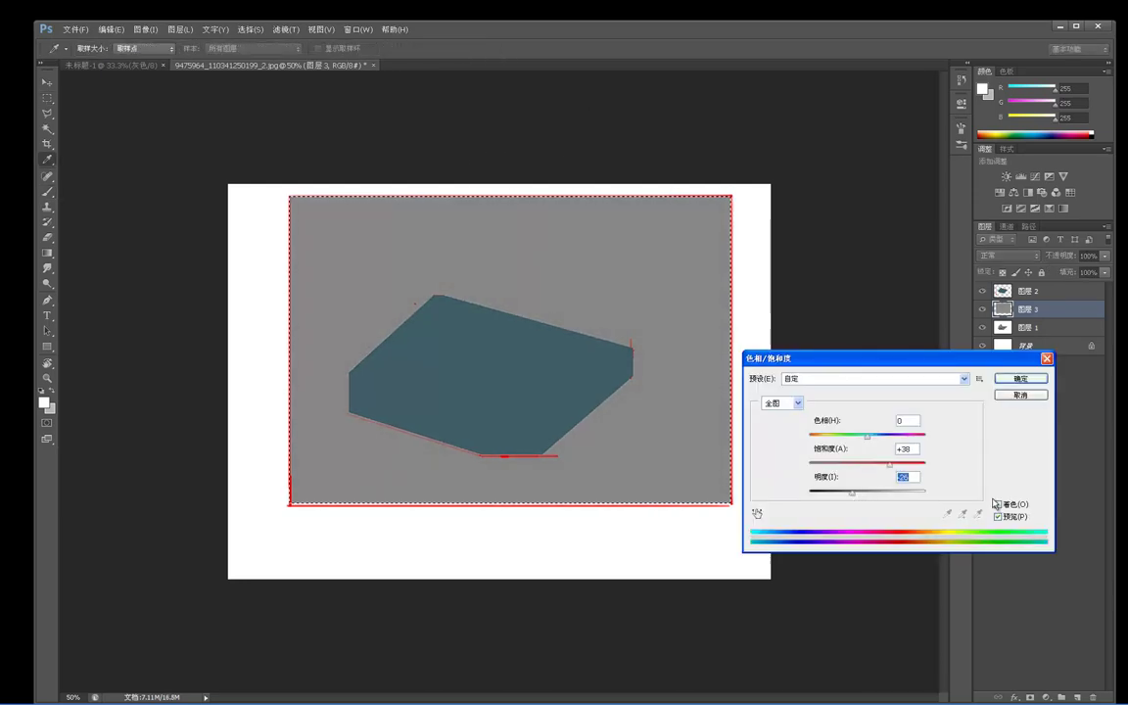
click(997, 504)
drag(838, 465, 853, 497)
click(1013, 379)
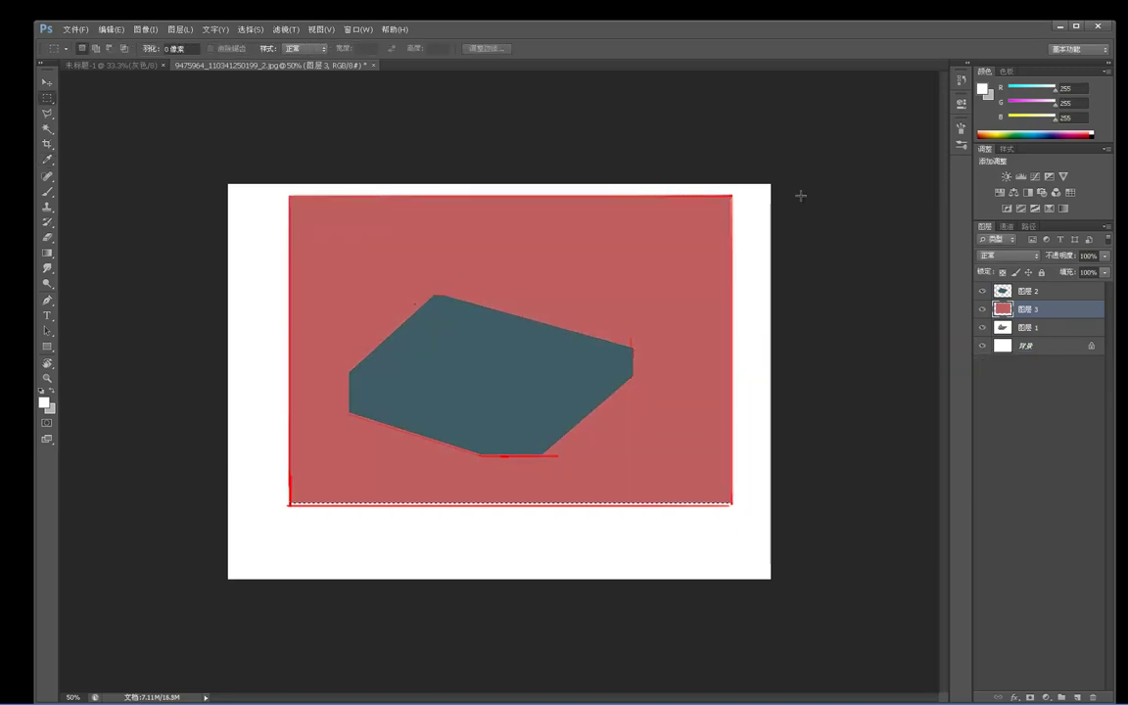
Select the teal shape's layer, toggle its visibility to compare, and try moving the layer's whole contents.
click(993, 292)
click(982, 292)
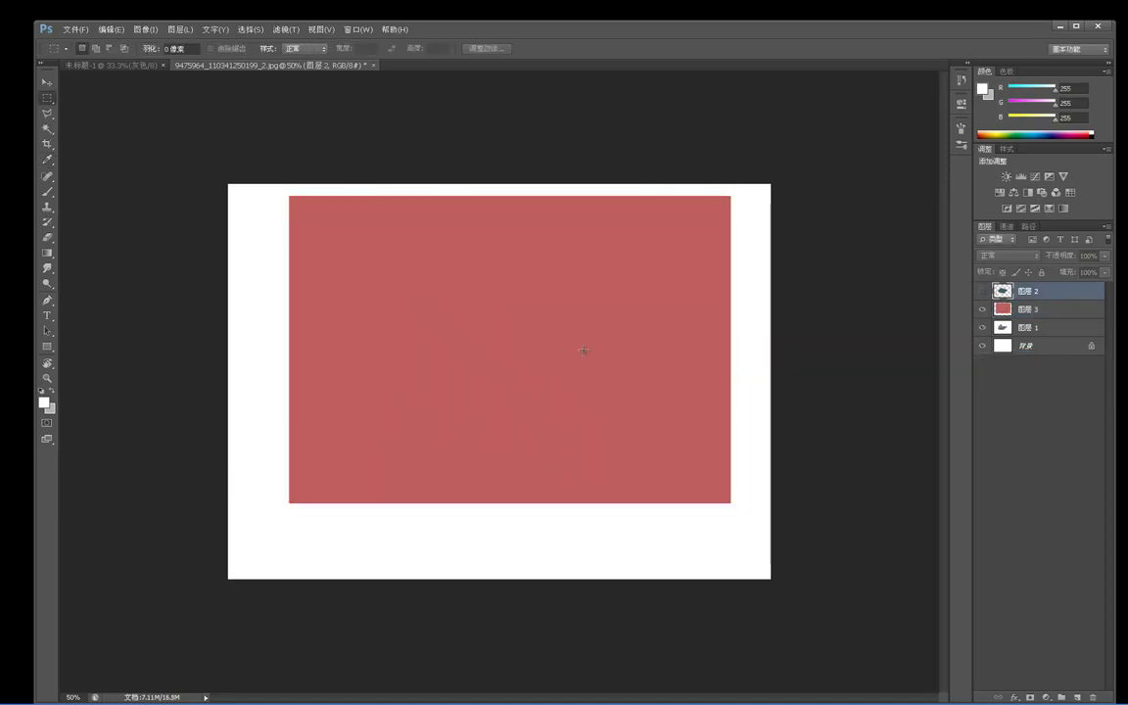
click(982, 292)
key(v)
mouse_move(545, 383)
mouse_down()
mouse_move(565, 385)
mouse_move(554, 385)
mouse_up()
key(ctrl+z)
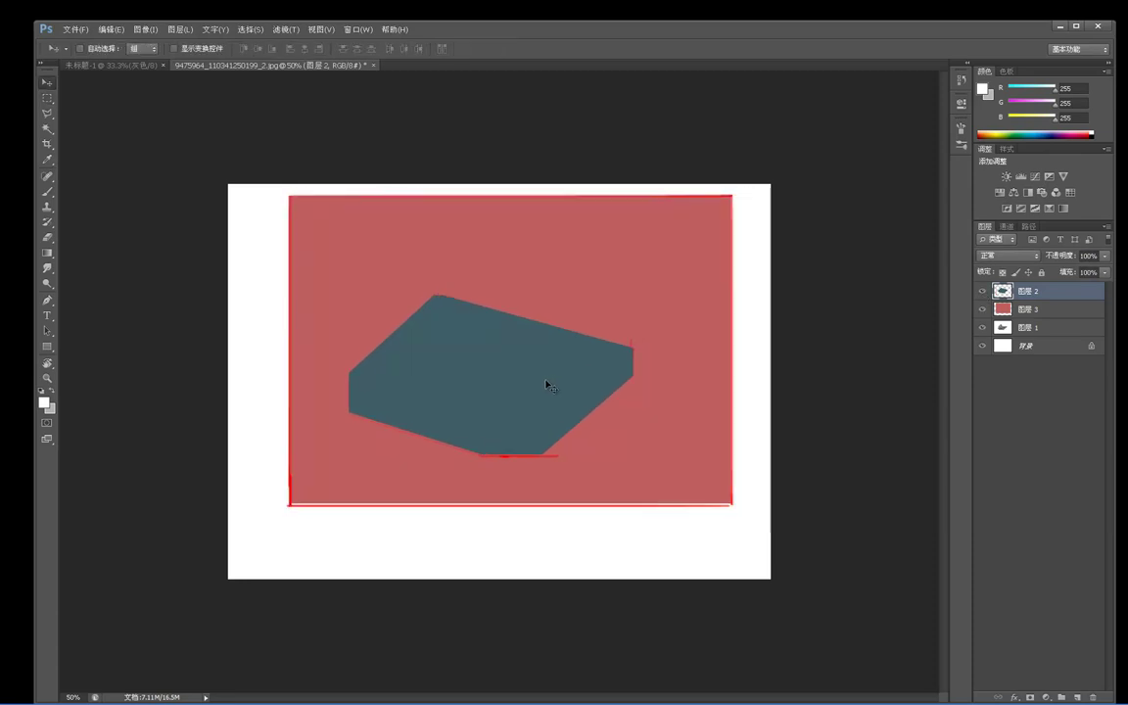
Marquee-select the area around the teal shape, shift the shape slightly upward inside the rectangle, and deselect.
key(m)
click(629, 466)
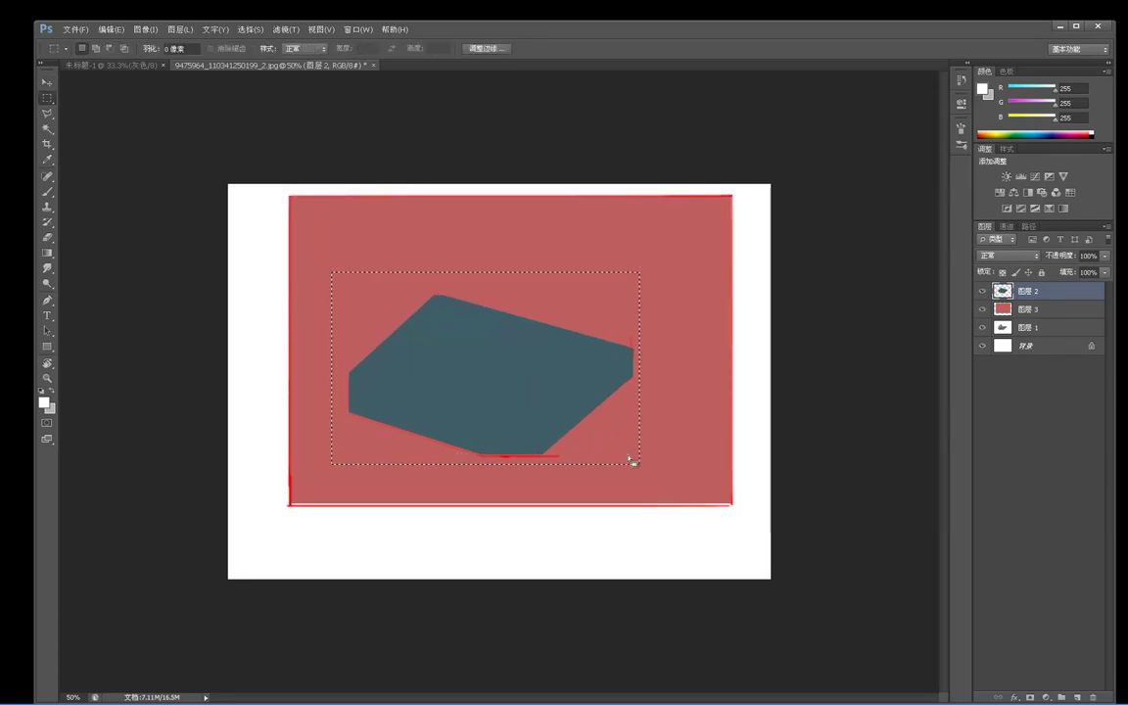
key(v)
drag(533, 391, 530, 327)
mouse_move(505, 372)
mouse_down()
mouse_move(589, 370)
mouse_move(486, 395)
mouse_move(511, 390)
mouse_up()
key(ctrl+d)
key(m)
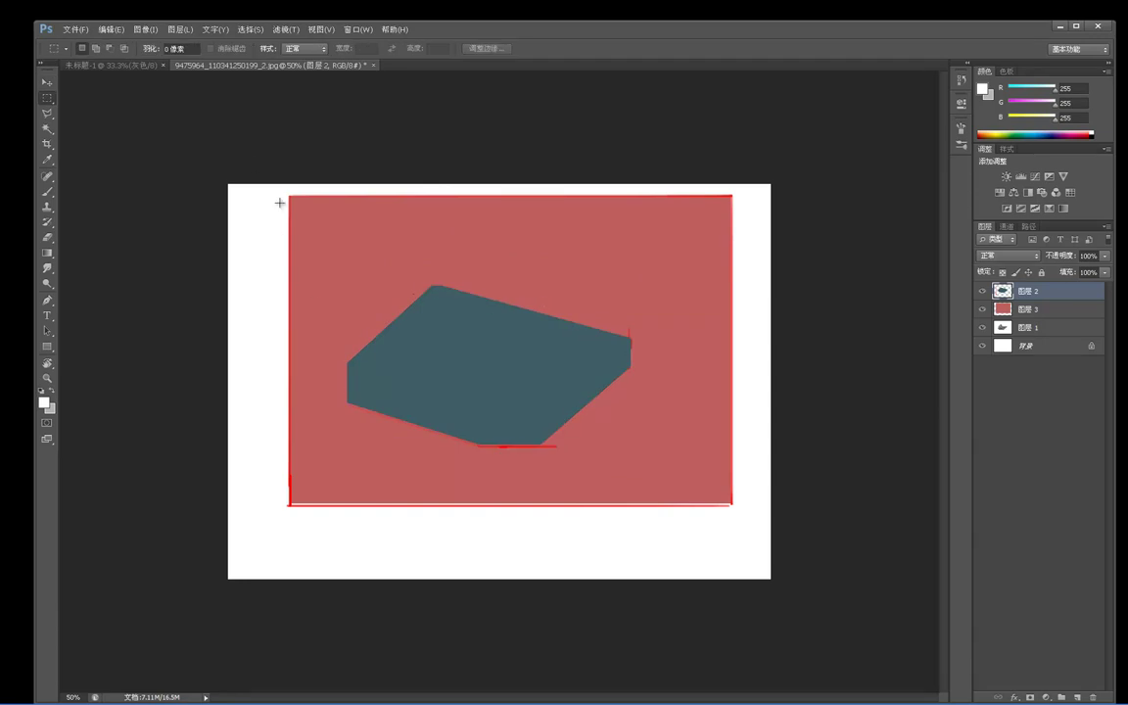
Crop the canvas to the edges of the muted red rectangle.
key(c)
drag(500, 184, 499, 164)
drag(229, 380, 260, 379)
drag(737, 380, 722, 381)
drag(510, 145, 499, 203)
mouse_move(500, 581)
mouse_down()
mouse_move(498, 537)
mouse_move(519, 531)
mouse_up()
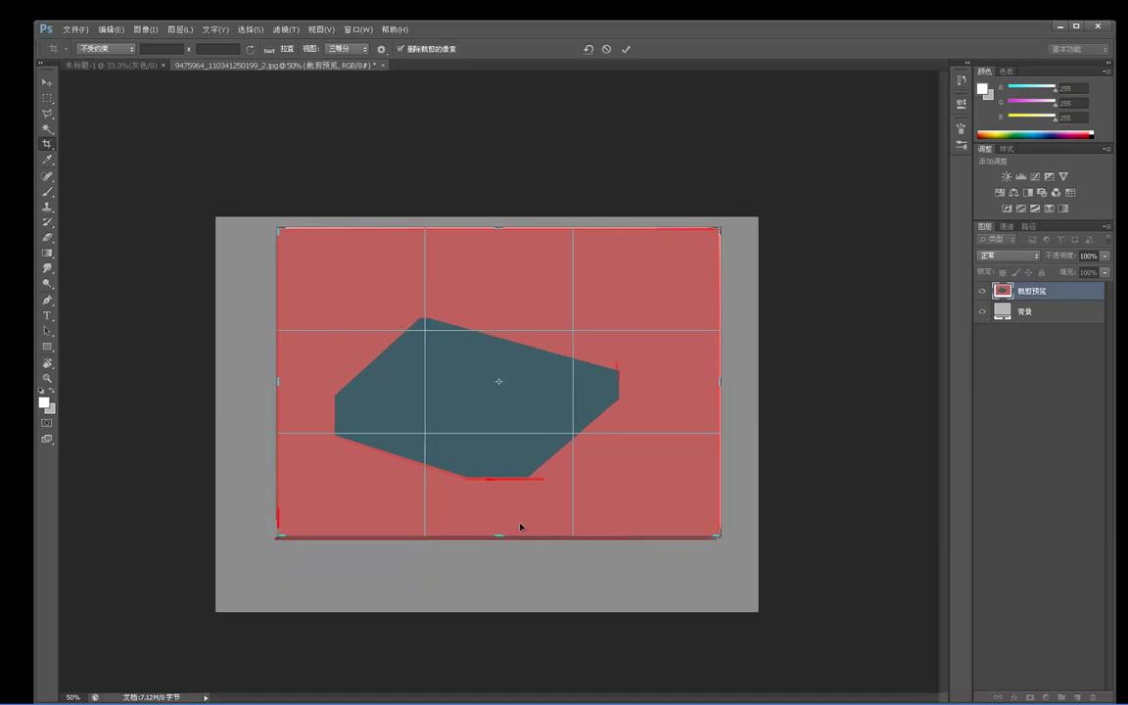
key(Return)
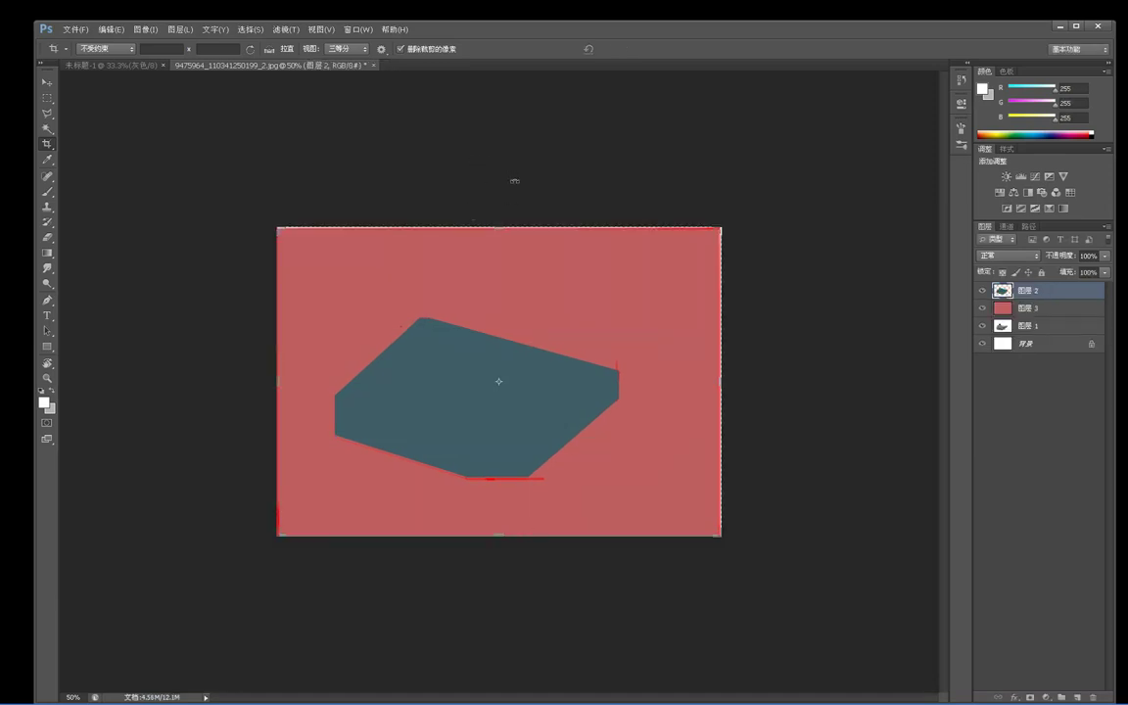
Sample the background's muted red, RGB 190, 95, 95, and brush over the bright red lines along the canvas edges and beneath the teal shape.
key(b)
alt+click(323, 238)
mouse_move(285, 227)
mouse_down()
mouse_move(418, 210)
mouse_move(728, 206)
mouse_move(740, 221)
mouse_move(716, 227)
mouse_move(697, 511)
mouse_move(722, 533)
mouse_up()
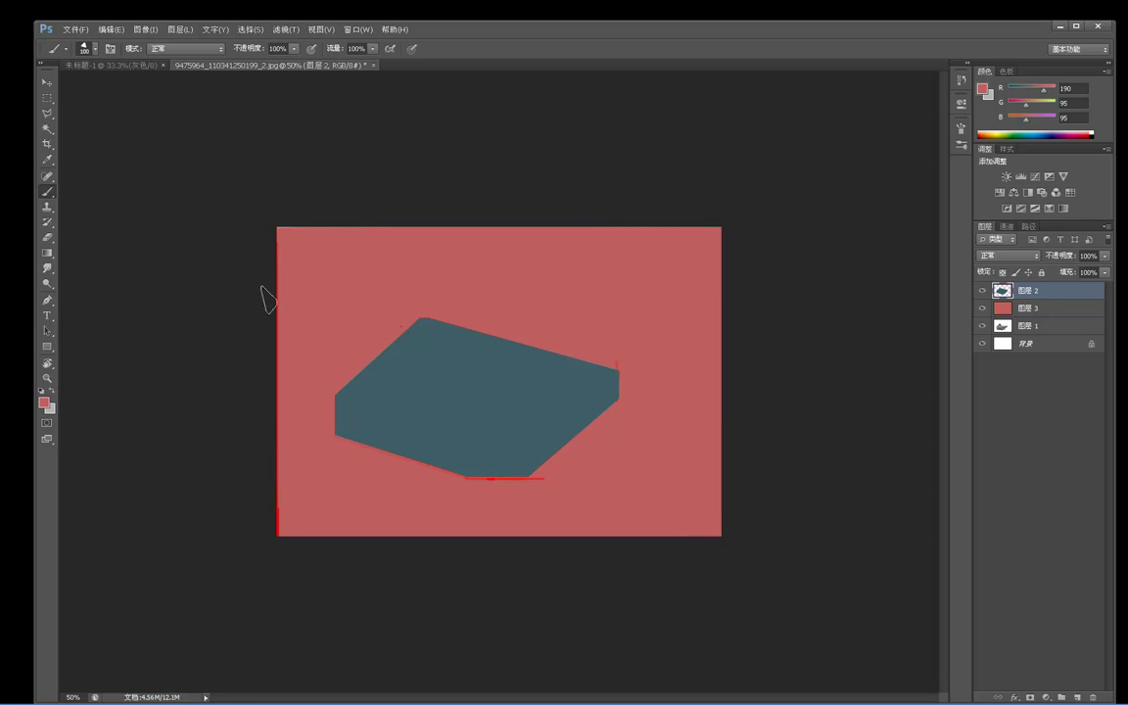
drag(270, 221, 262, 568)
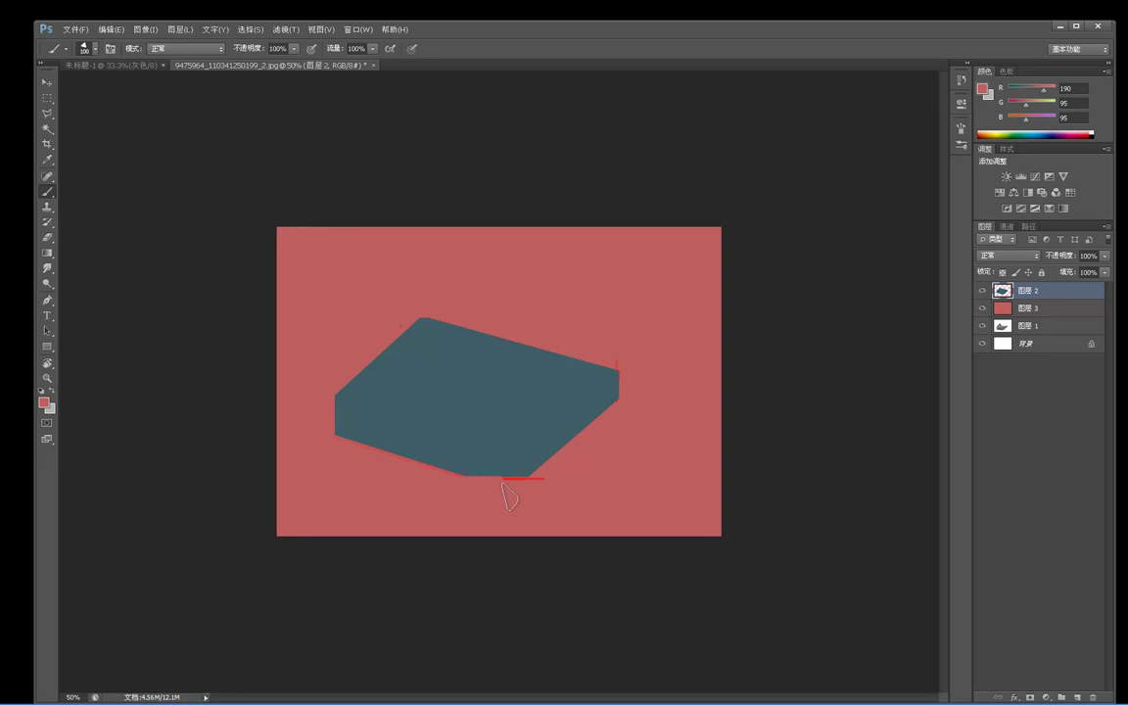
drag(456, 492, 542, 490)
key(c)
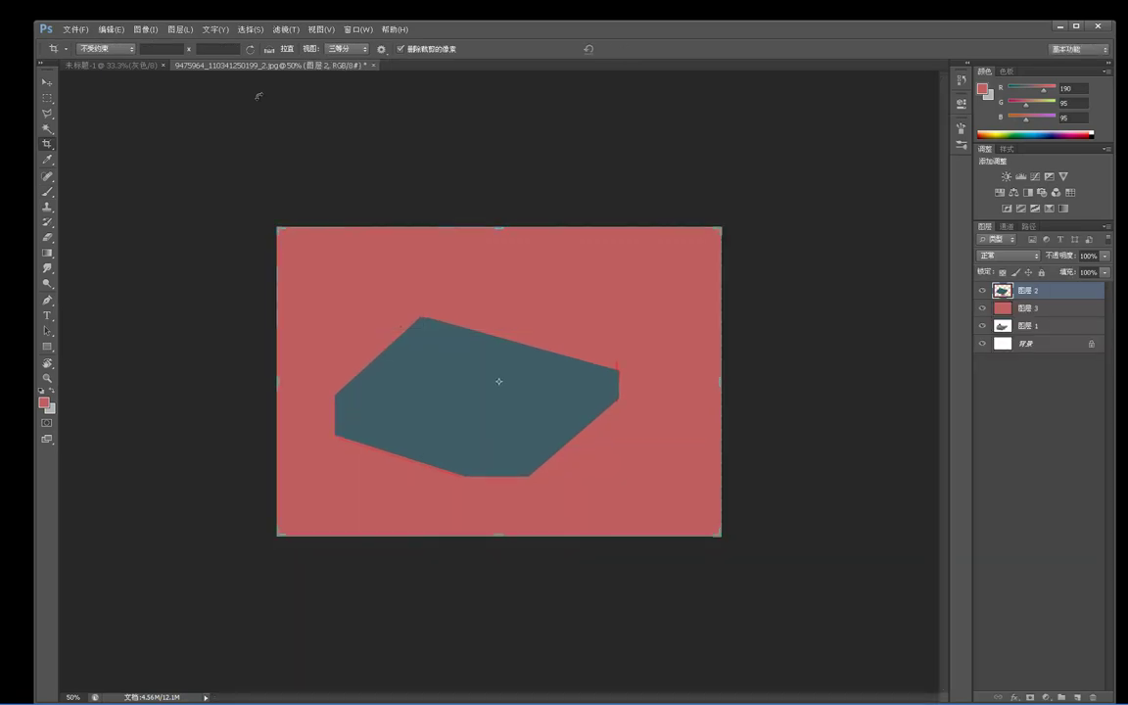
Sample the shape's teal, RGB 62, 93, 100, and paint one vertical and one horizontal line across the middle of the canvas.
key(b)
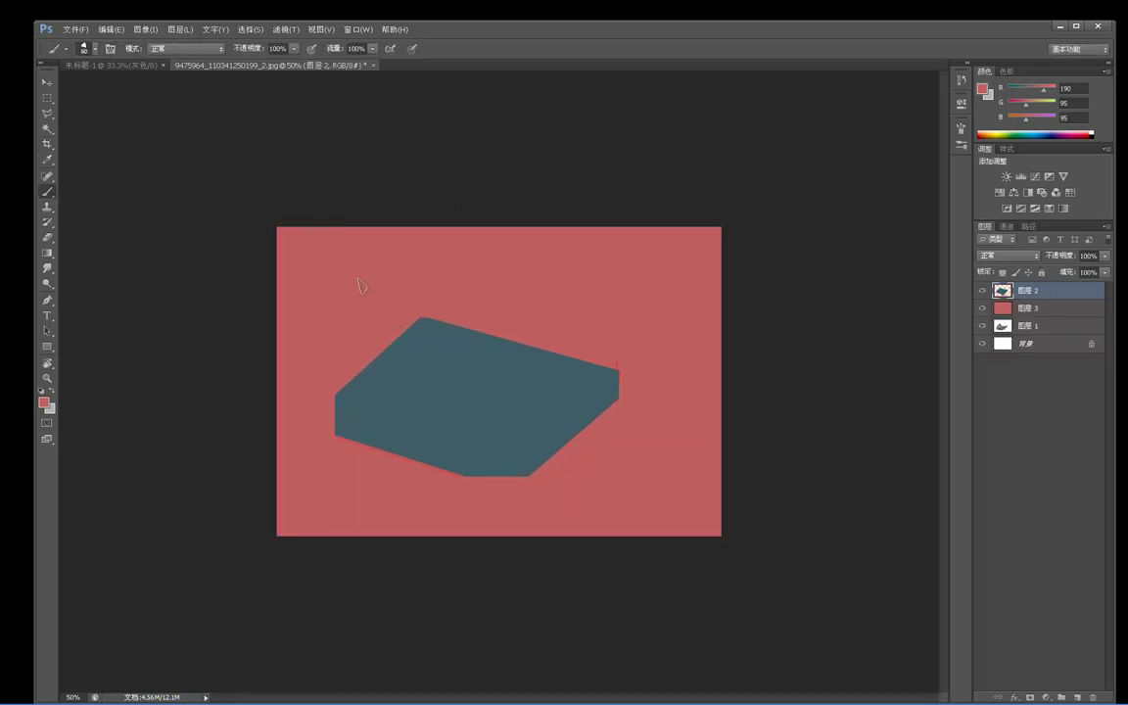
alt+click(349, 393)
drag(273, 398, 724, 399)
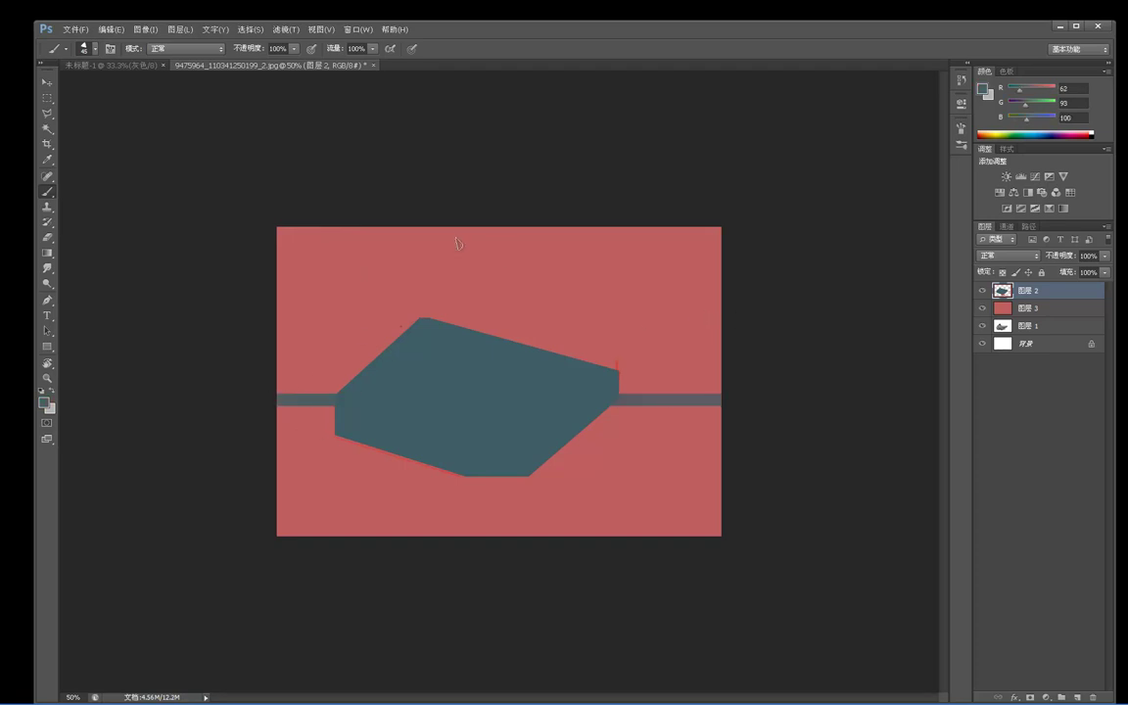
key(ctrl+z)
drag(497, 226, 497, 536)
drag(272, 393, 727, 393)
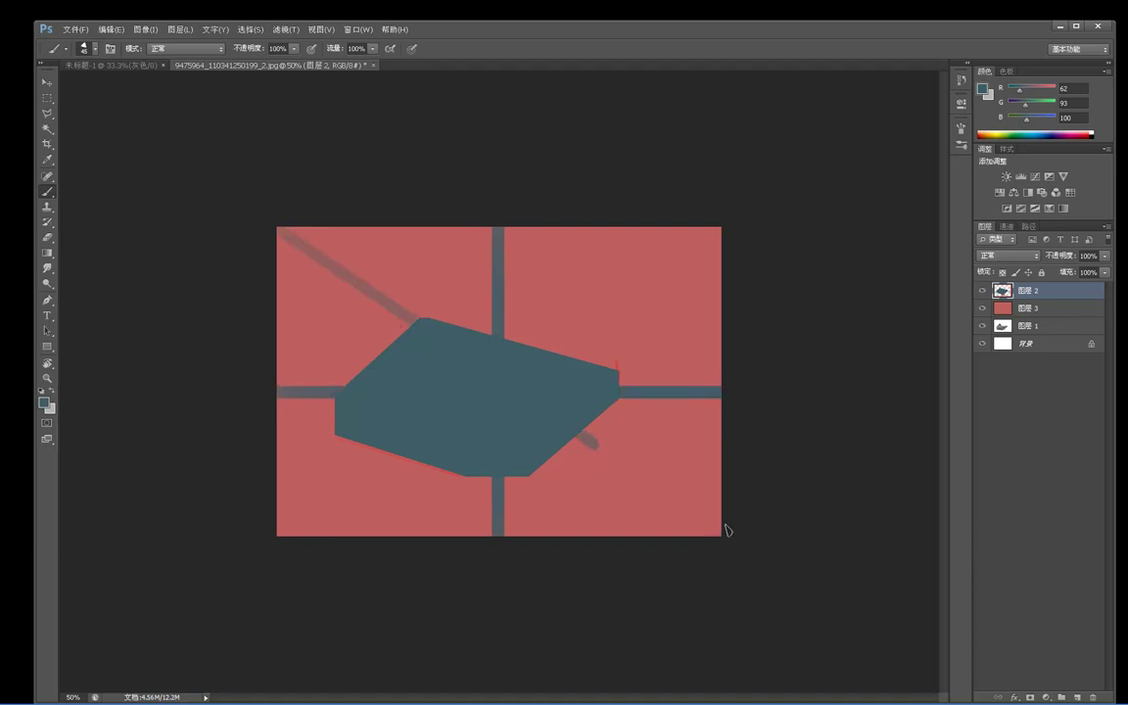
Paint two teal diagonal lines joining the opposite corners of the canvas.
mouse_move(736, 544)
mouse_down()
mouse_move(609, 423)
mouse_move(269, 212)
mouse_up()
click(277, 231)
shift+click(724, 532)
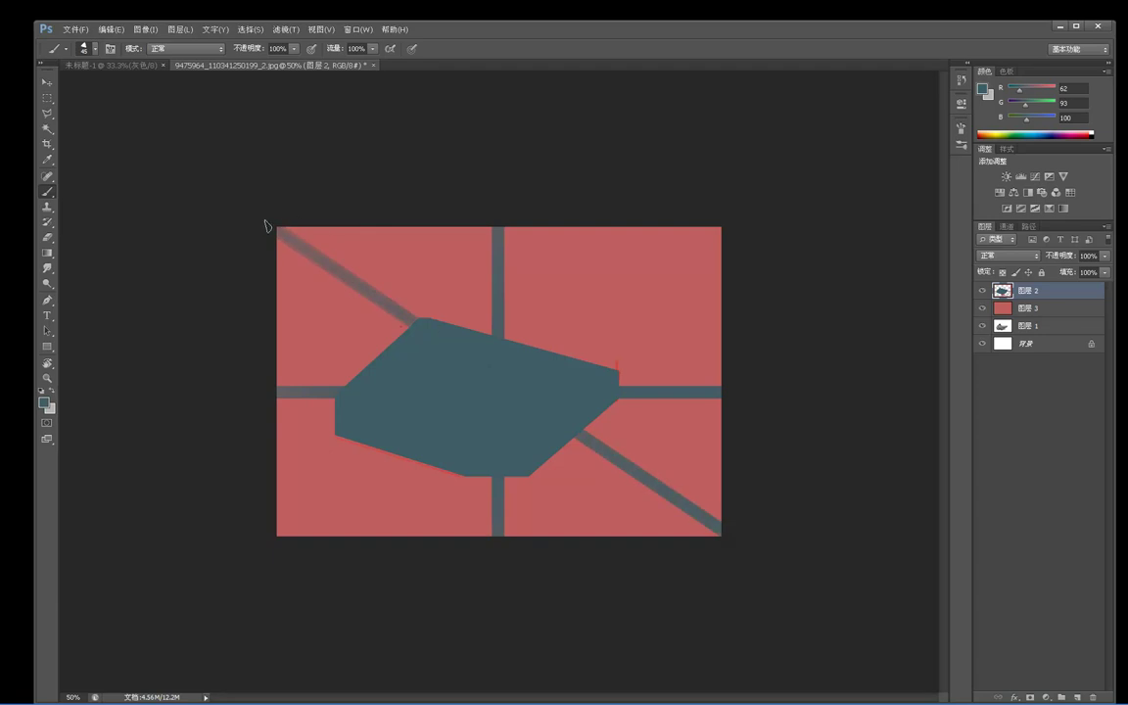
click(273, 538)
shift+click(748, 194)
shift+click(247, 540)
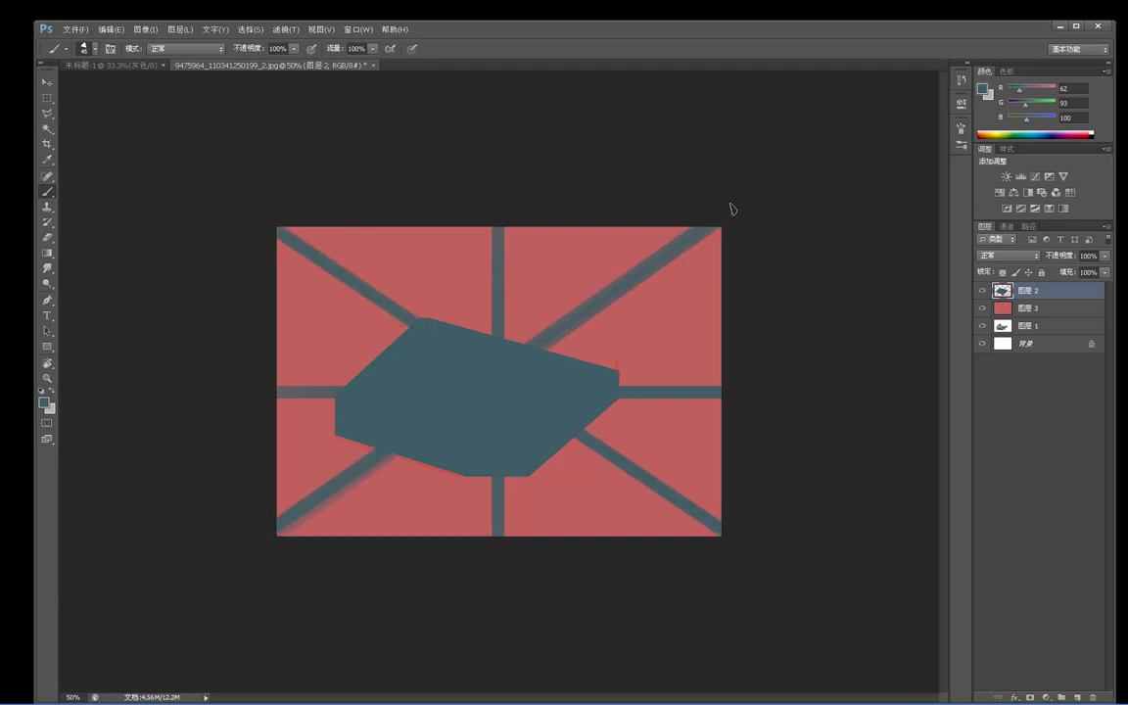
Hide the teal shape and muted red rectangle layers, and add a new layer above the banana photo.
click(982, 291)
click(982, 308)
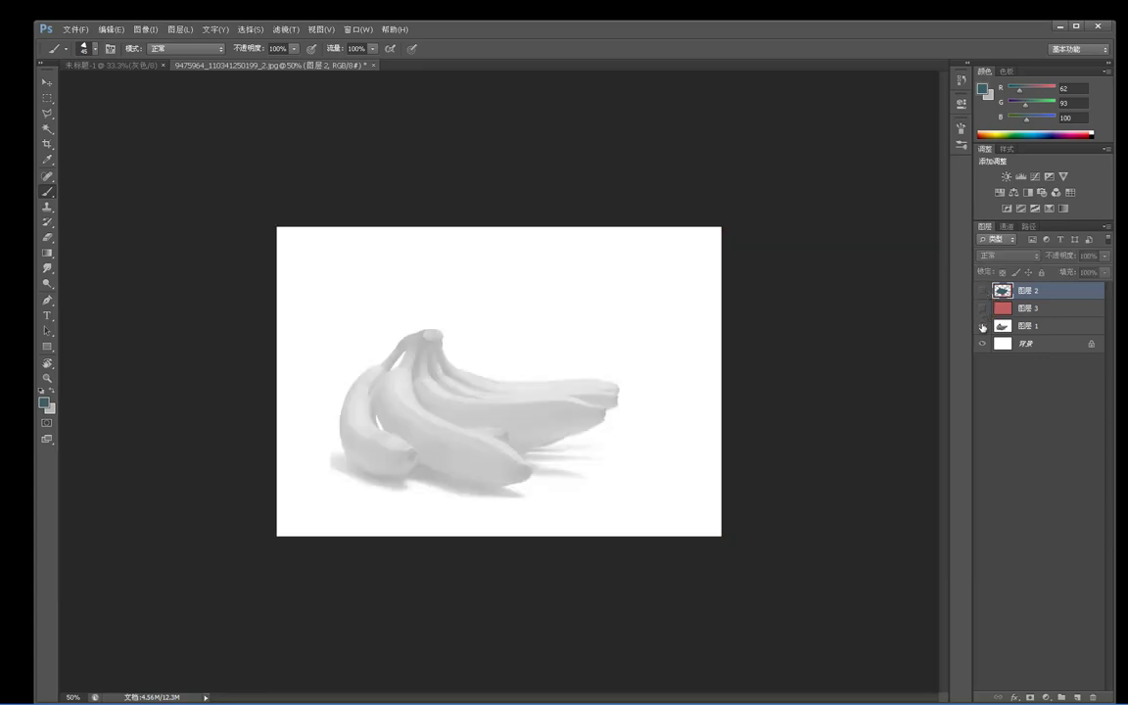
click(1020, 325)
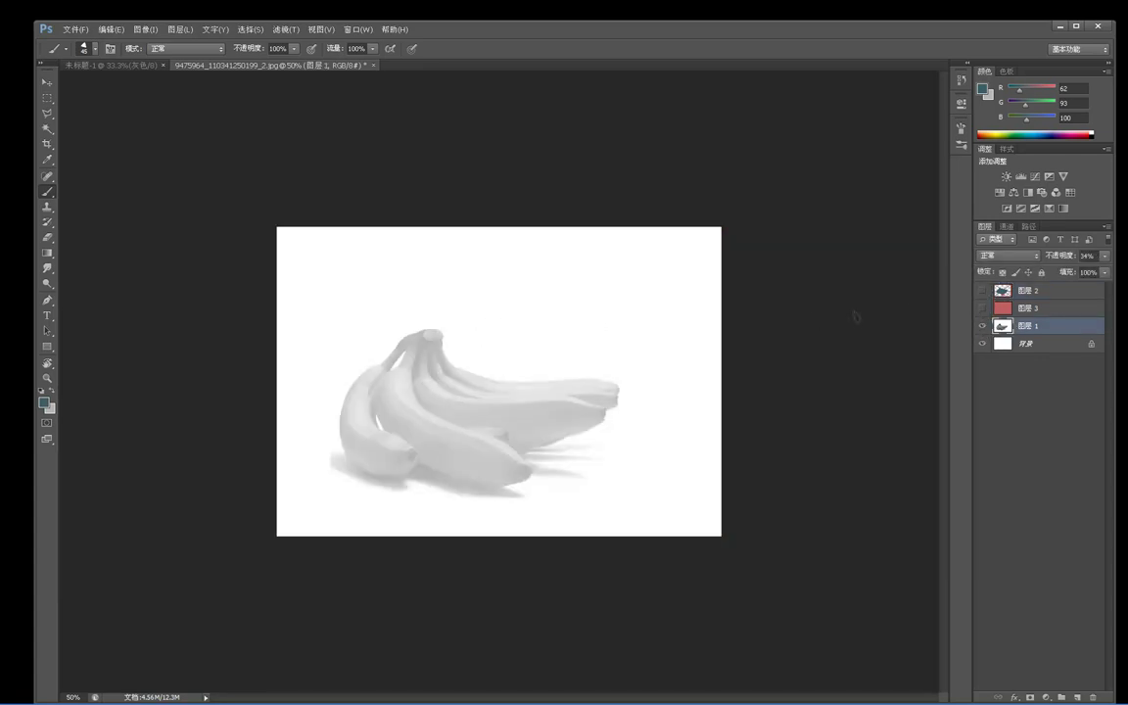
click(1077, 697)
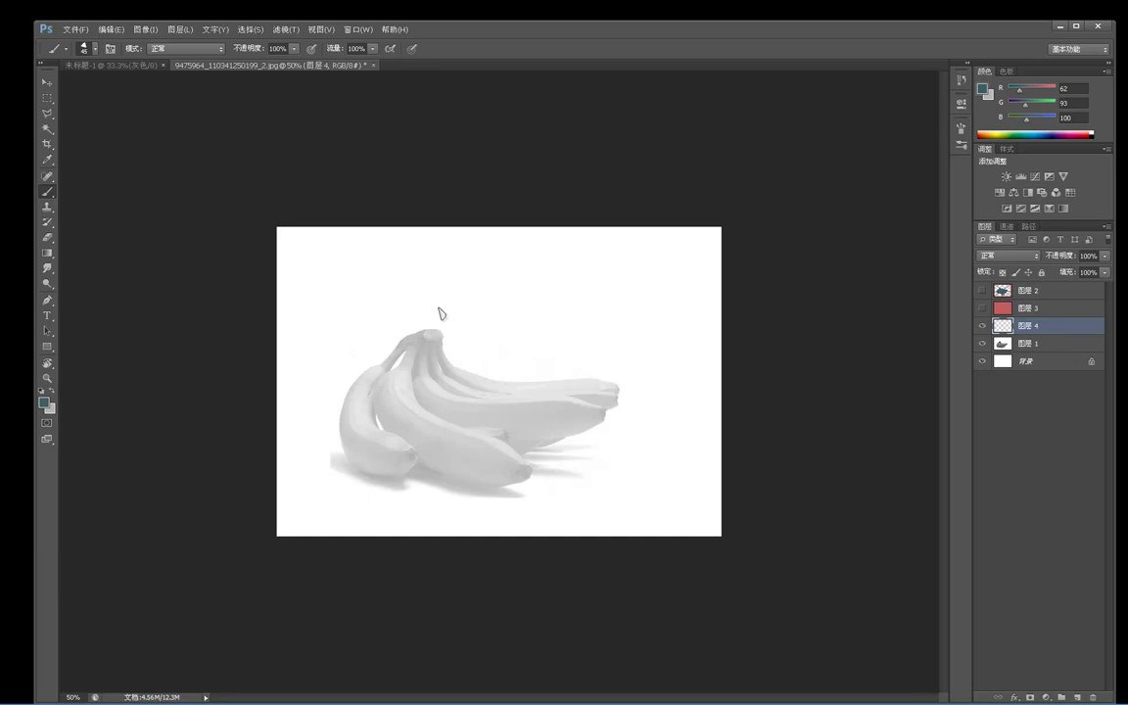
Reduce the brush size to 20, test a mark on the stem top, and set the foreground colour to red, RGB 255, 30, 0.
key(bracketleft)
key(bracketleft)
key(bracketleft)
key(bracketleft)
key(bracketleft)
drag(425, 329, 437, 328)
click(43, 402)
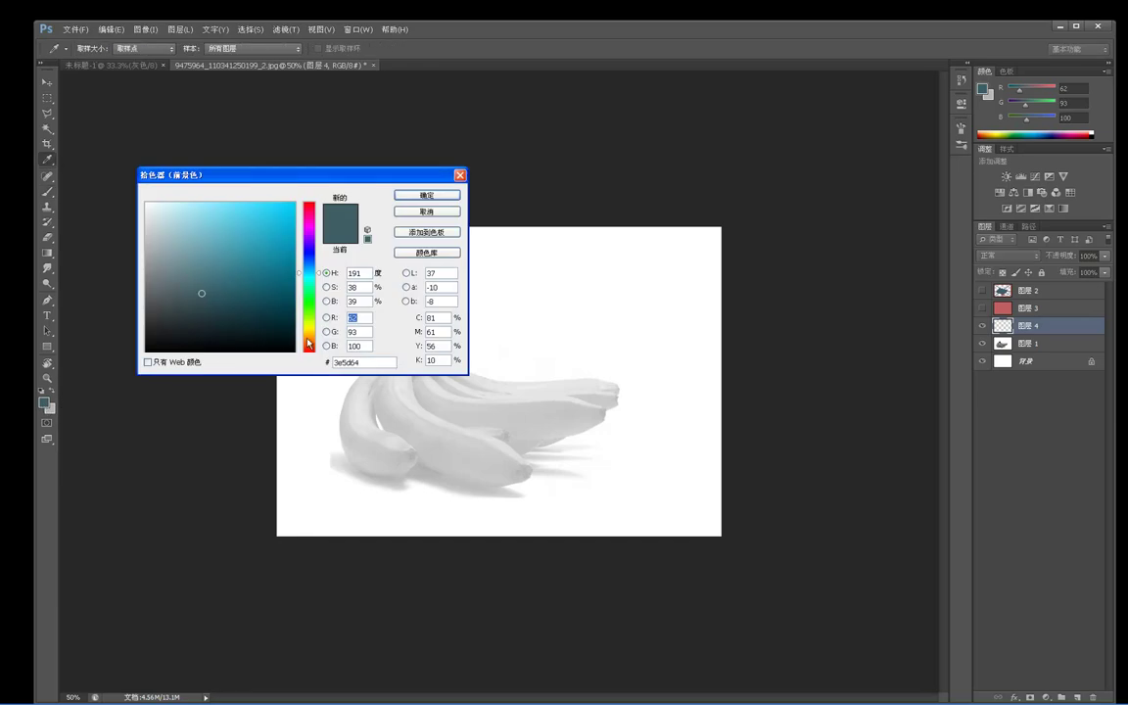
click(310, 348)
drag(280, 231, 432, 175)
click(421, 195)
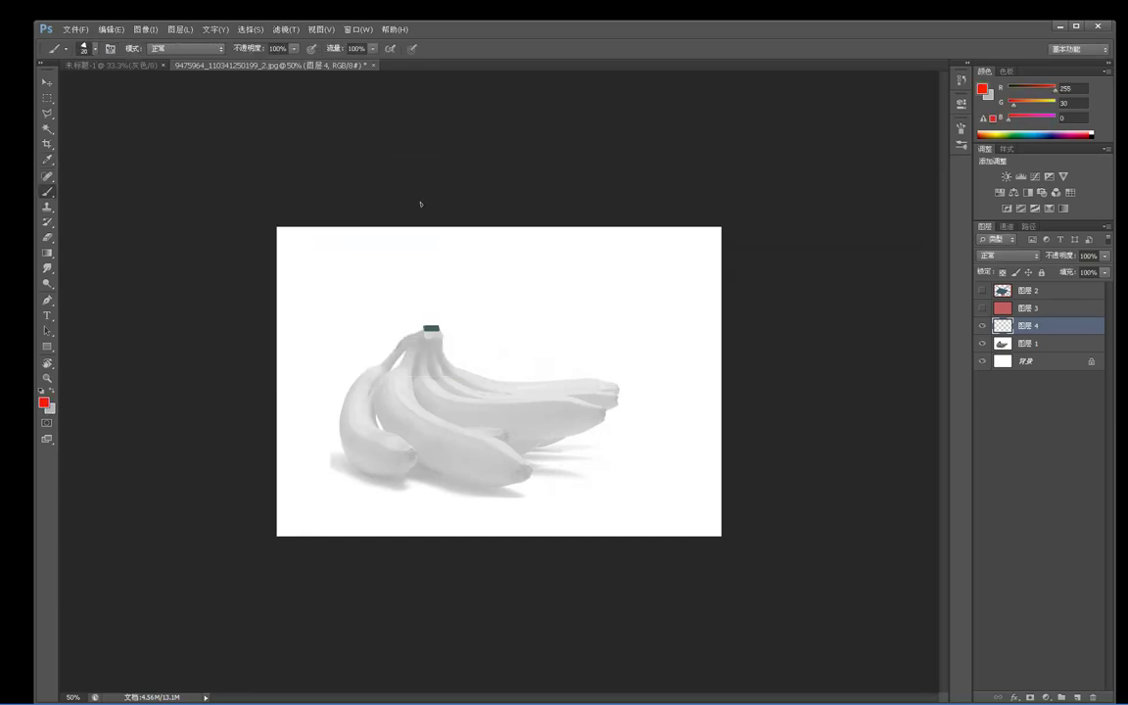
Paint short red marks at the banana bunch's topmost, leftmost, rightmost and lowest extents.
drag(425, 329, 437, 329)
mouse_move(339, 406)
mouse_down()
mouse_move(336, 451)
mouse_move(338, 395)
mouse_up()
drag(620, 384, 620, 403)
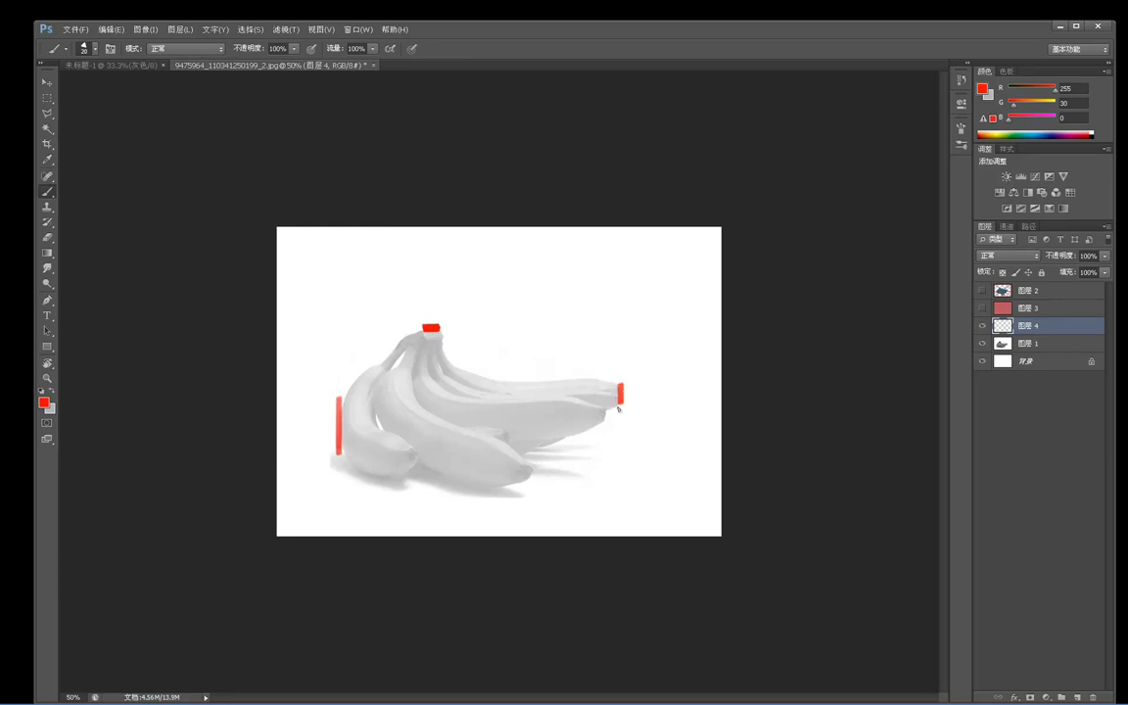
drag(483, 488, 504, 487)
Connect the red extent marks with thin straight brush lines into a closed polygon around the bananas.
key([)
shift+click(486, 490)
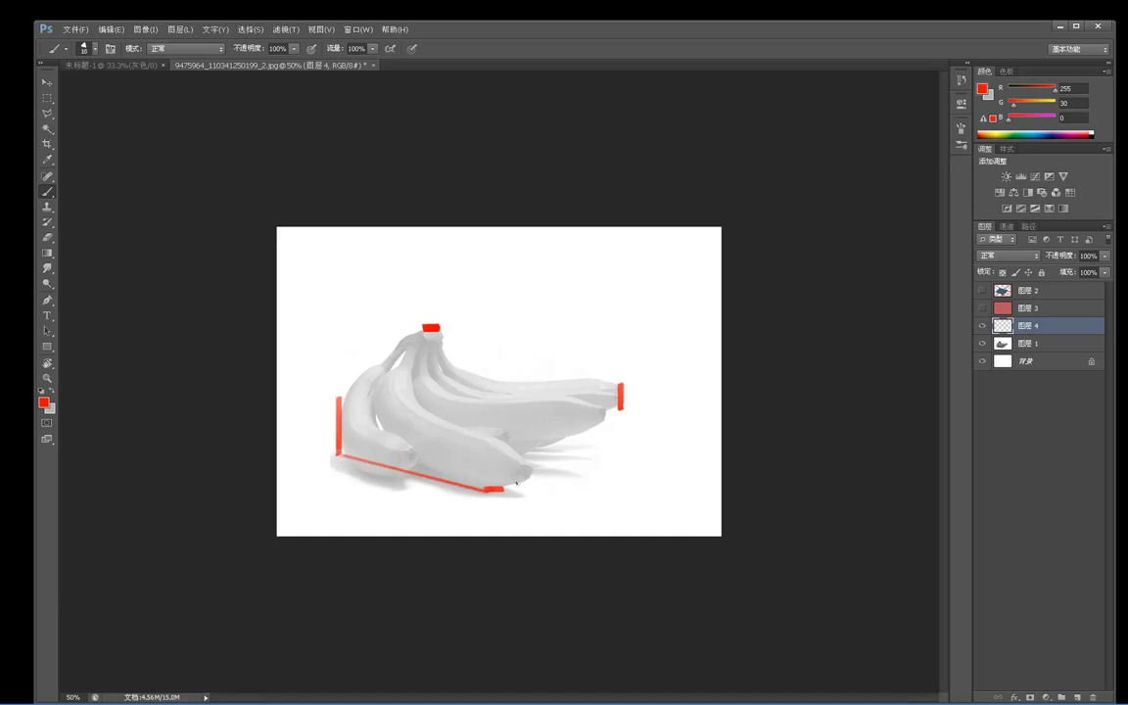
shift+click(617, 407)
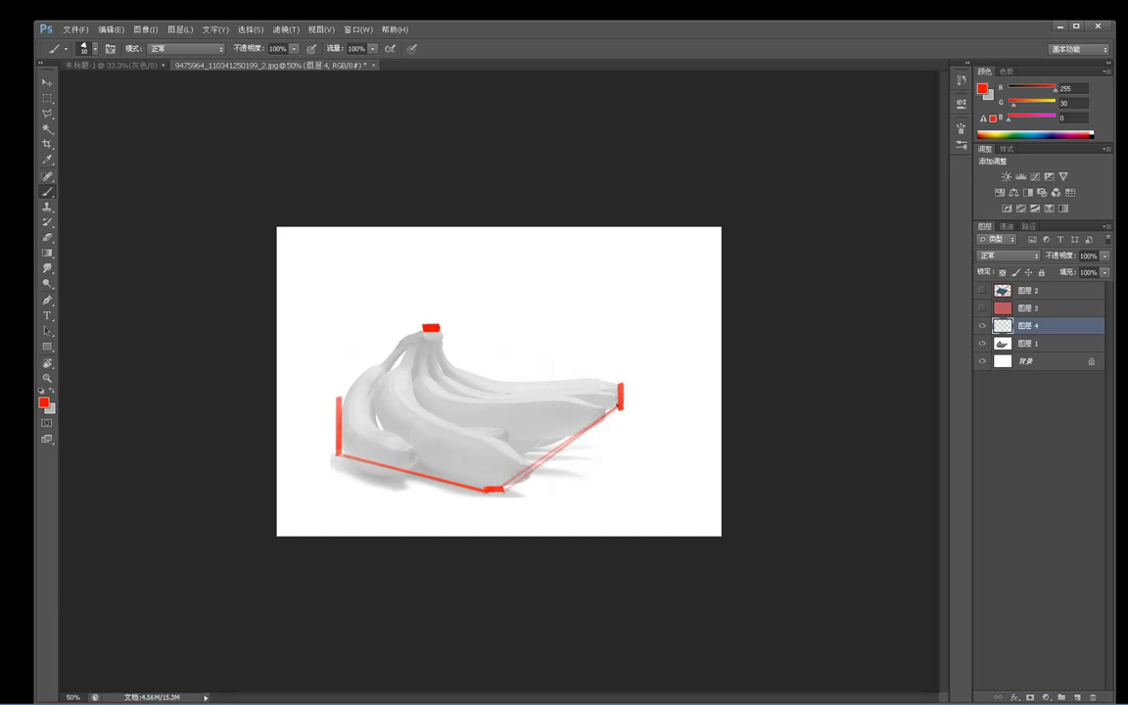
click(617, 387)
shift+click(434, 327)
shift+click(339, 396)
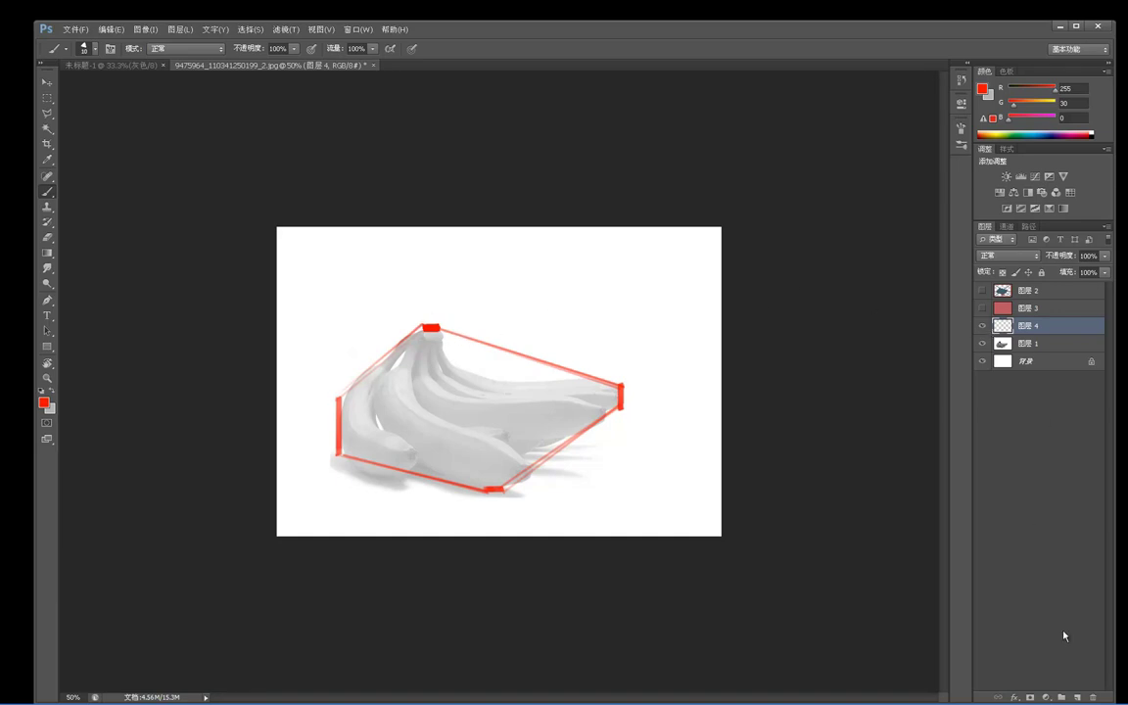
Lower the outline layer's opacity to 25% and, on a new layer, draw the stem top and the front banana's first stem lines.
drag(1065, 257, 915, 234)
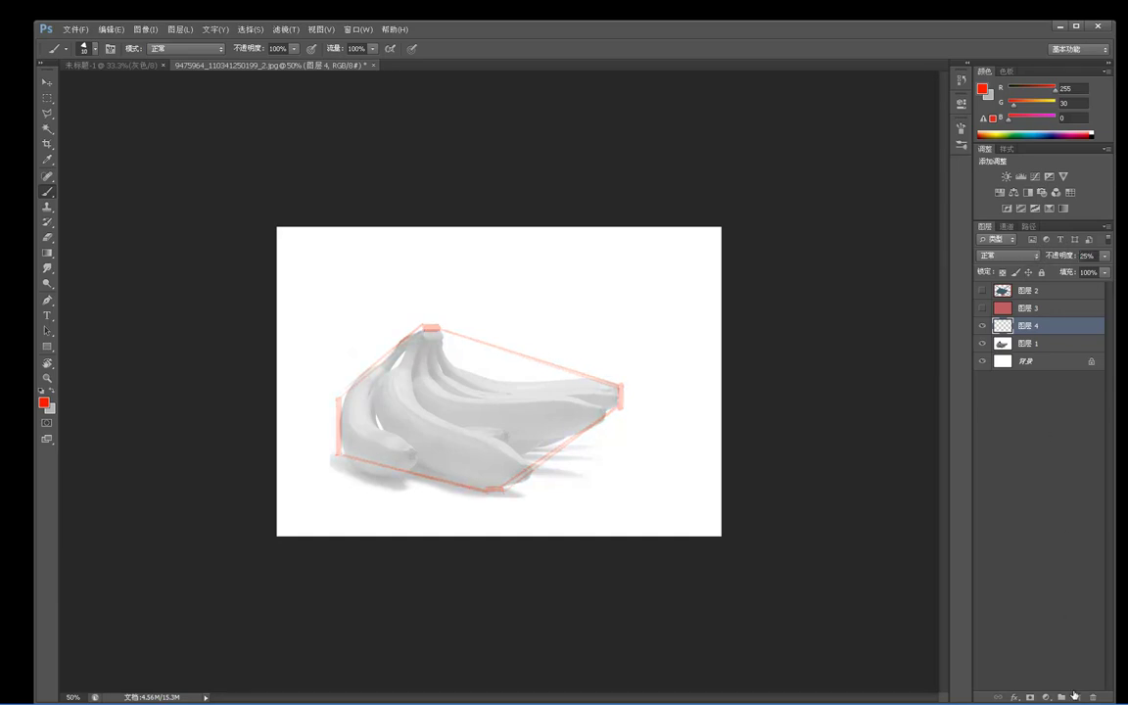
key(ctrl+shift+alt+n)
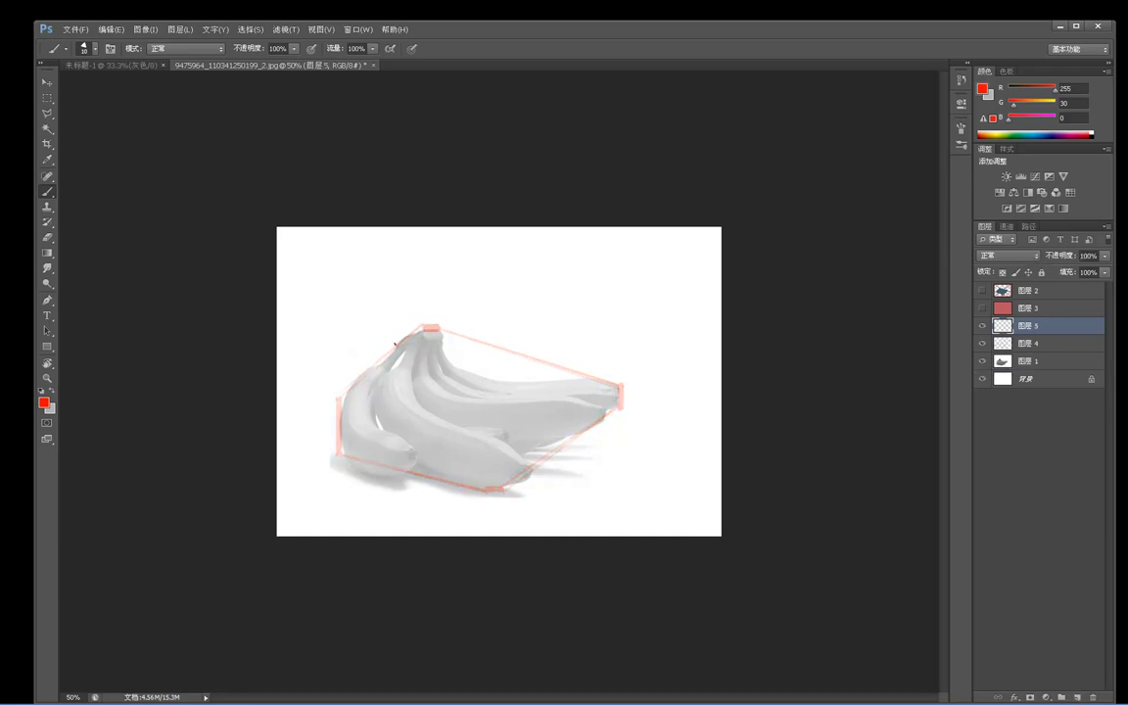
drag(422, 331, 437, 330)
shift+click(419, 336)
shift+click(373, 391)
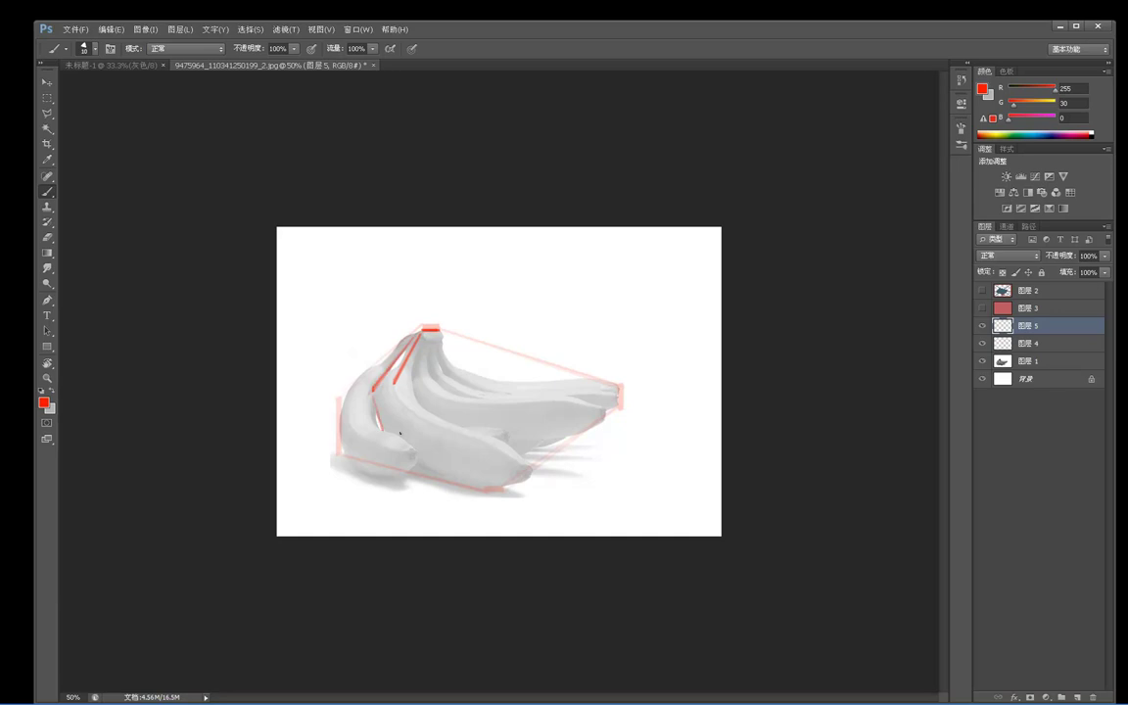
Trace the front banana's lower edge, tip and upper edge with straight red segments.
shift+click(502, 487)
shift+click(526, 478)
shift+click(534, 471)
shift+click(411, 380)
shift+click(469, 429)
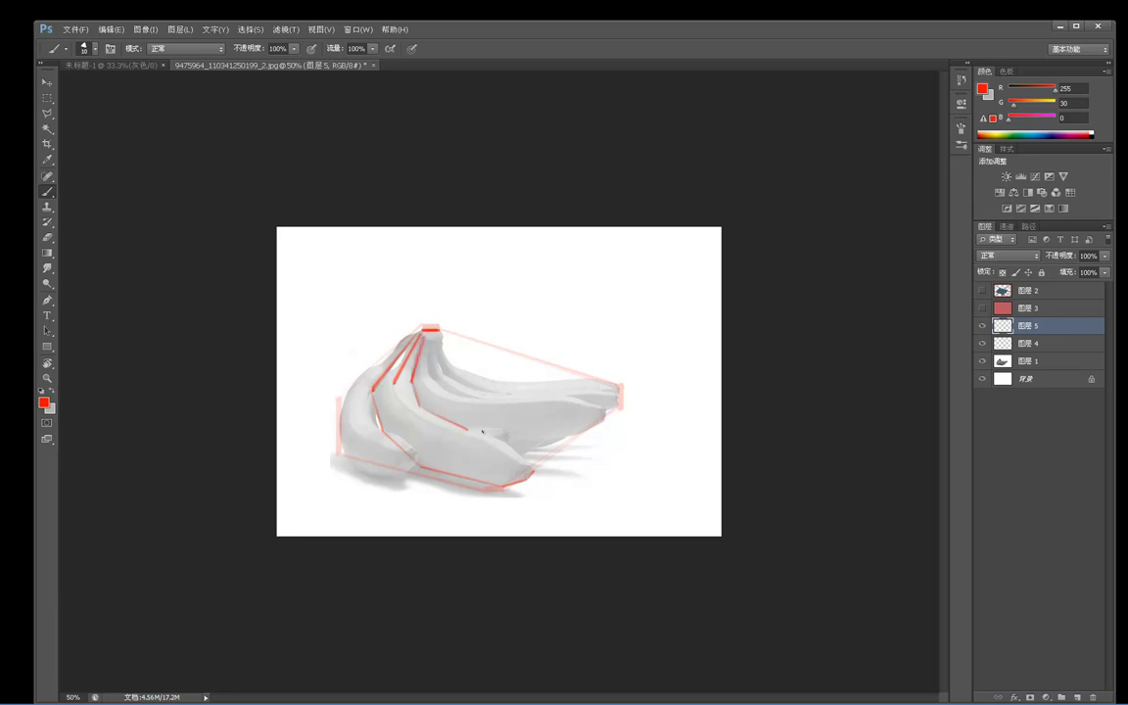
shift+click(506, 442)
shift+click(529, 468)
Draw the front banana's inner ridge and cross lines dividing it into planes, and strengthen its upper edge.
drag(409, 420, 498, 456)
shift+click(530, 473)
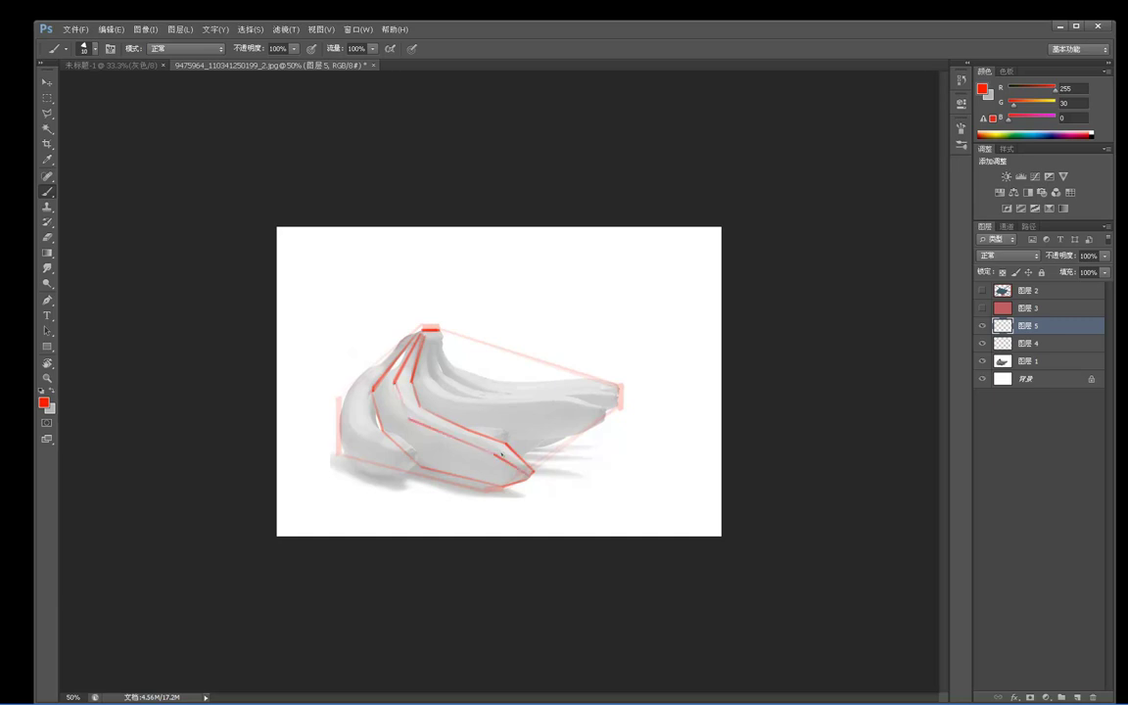
drag(493, 454, 504, 444)
shift+click(502, 487)
drag(410, 420, 382, 430)
drag(395, 382, 411, 382)
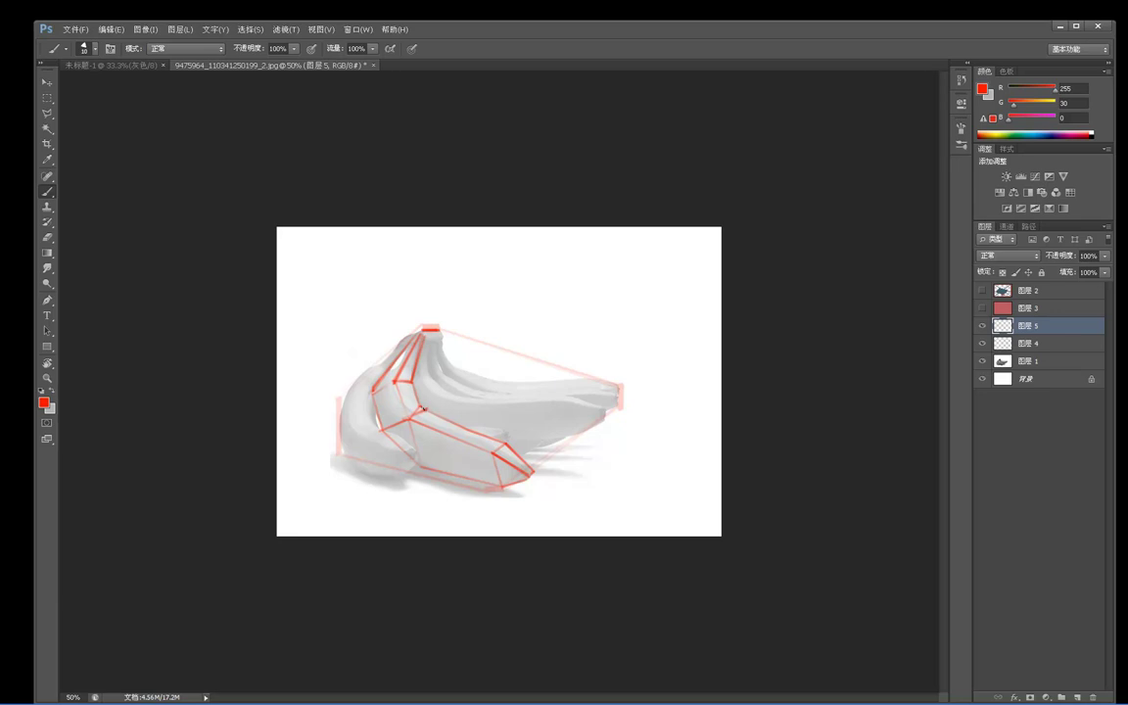
mouse_move(422, 408)
mouse_down()
mouse_move(505, 444)
mouse_move(462, 426)
mouse_up()
Draw the second banana's upper edge from the stem toward its tip, and a short cross line at its bend.
drag(426, 346, 429, 377)
shift+click(480, 401)
shift+click(576, 395)
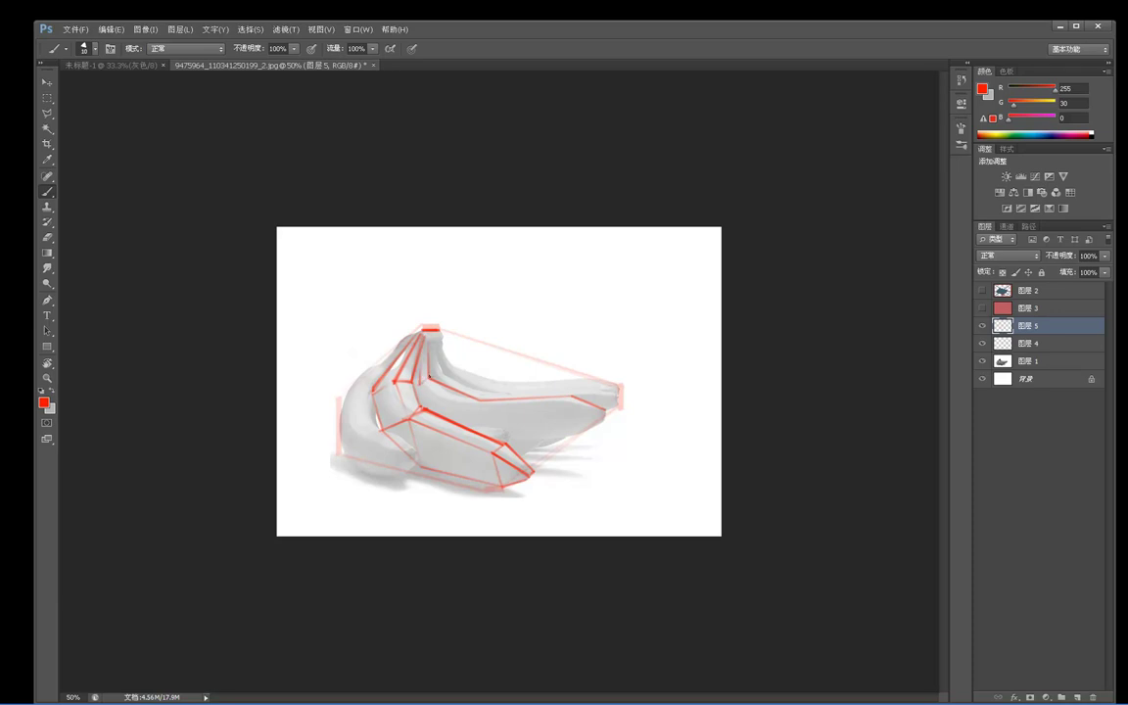
shift+click(477, 412)
drag(478, 400, 477, 412)
Complete the second banana's ridge, tip, lower edge and cross lines, linking its bend to the front banana.
shift+click(569, 407)
shift+click(606, 413)
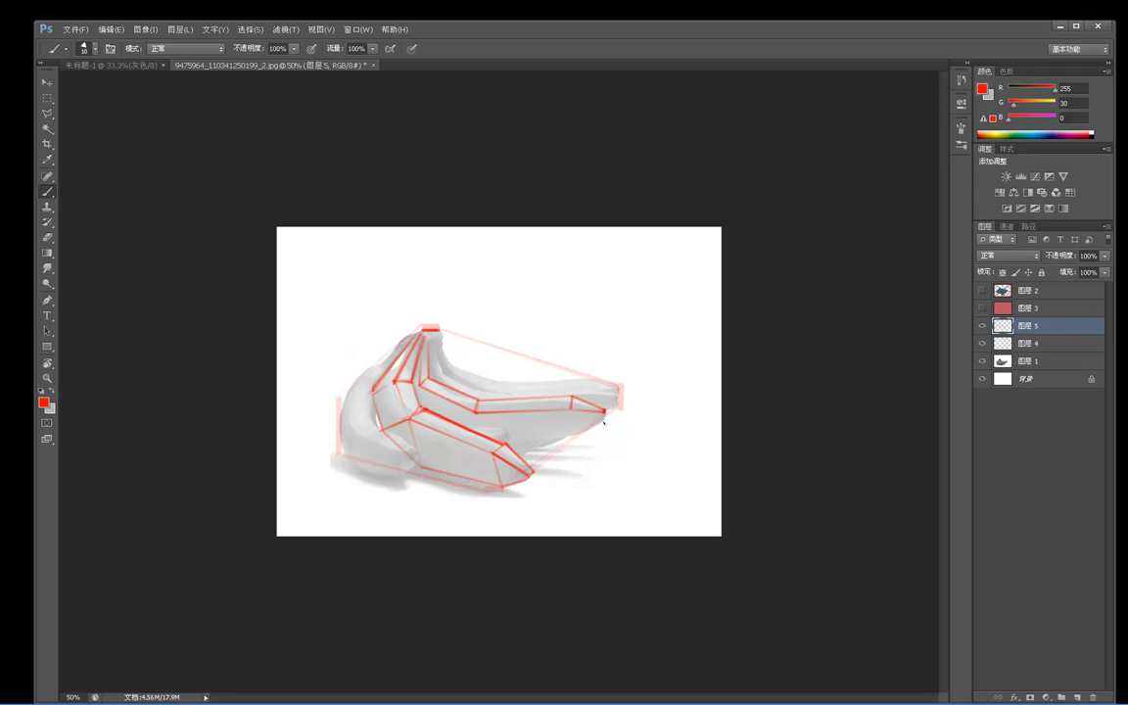
shift+click(571, 437)
shift+click(570, 399)
drag(504, 444, 474, 412)
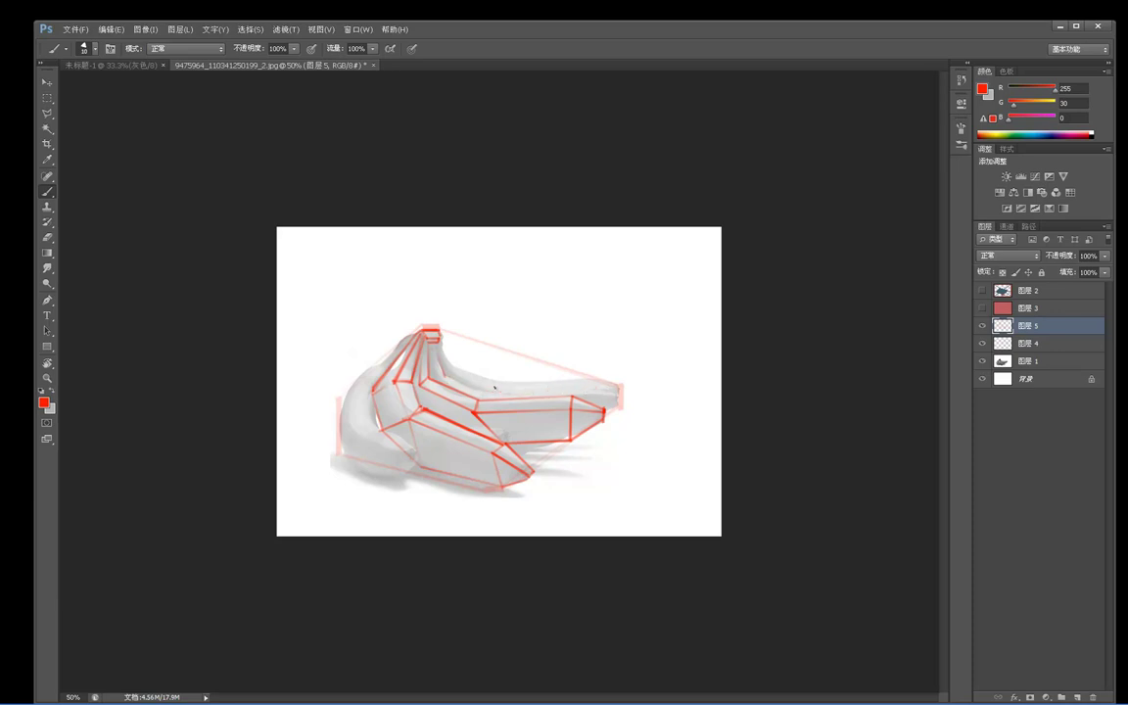
Draw the rear banana's ridge and tip lines, joining its end to the second banana's tip.
shift+click(591, 385)
shift+click(609, 392)
shift+click(569, 392)
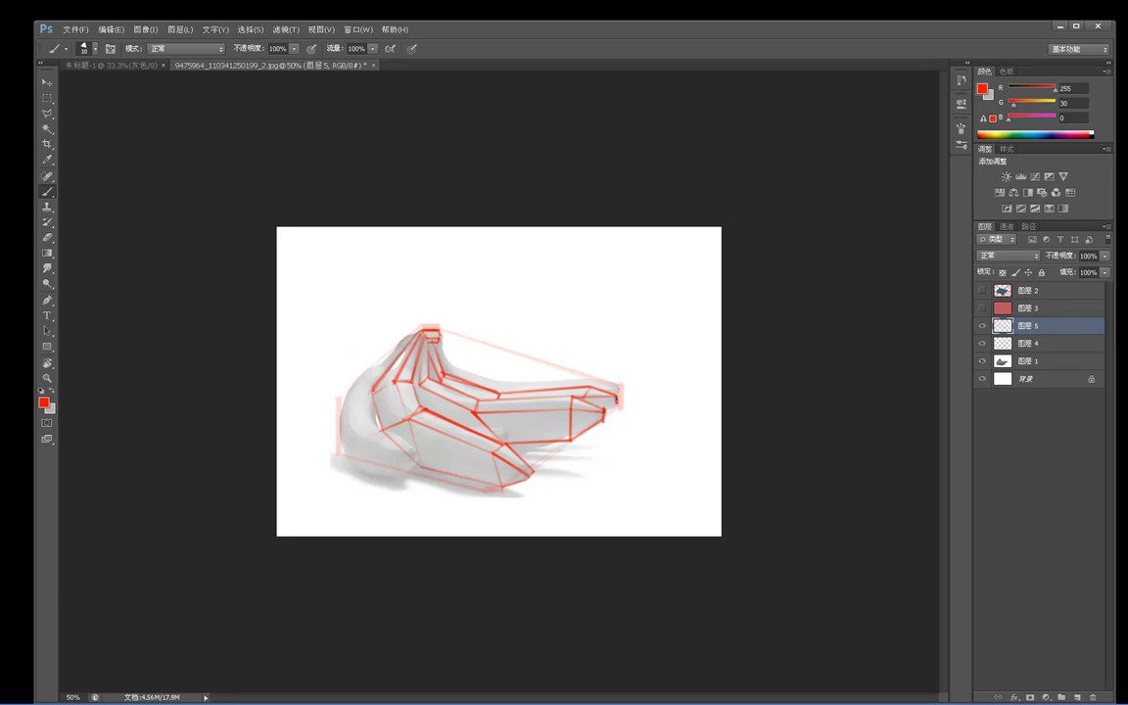
drag(617, 400, 604, 410)
Trace the rear banana's top edge and close its blunt tip with straight red lines.
drag(460, 371, 505, 382)
shift+click(590, 378)
shift+click(620, 389)
drag(618, 389, 620, 400)
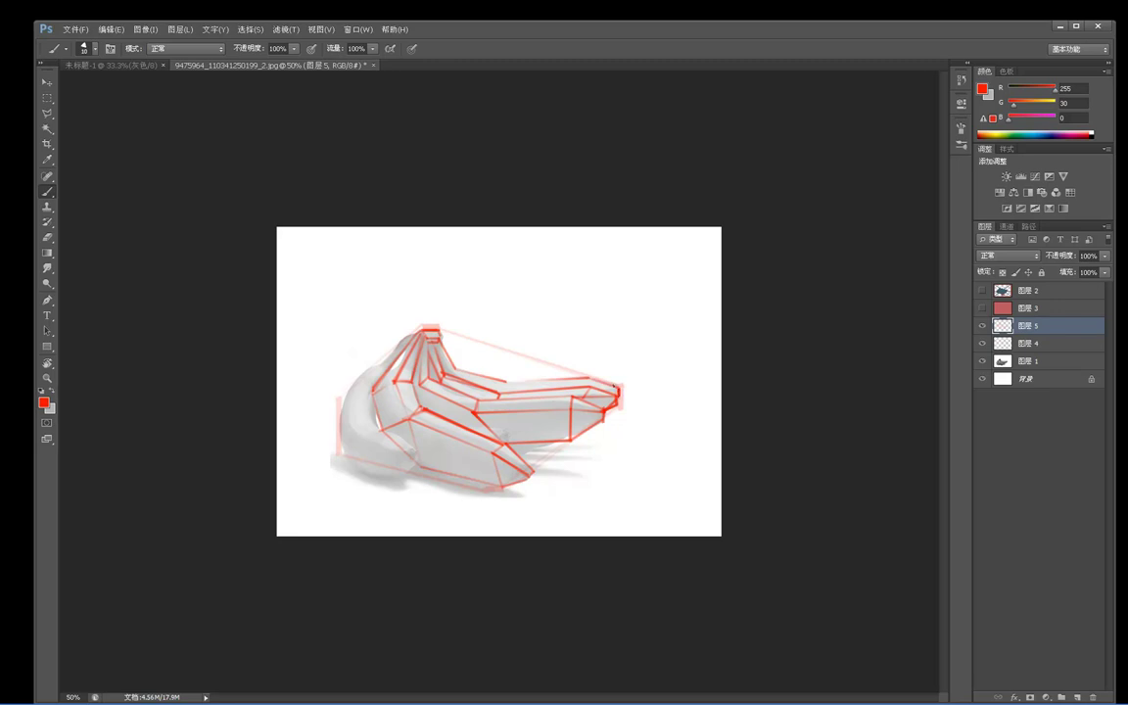
drag(507, 382, 593, 379)
Set the foreground colour to blue (RGB 48, 0, 255) and trace the leftmost banana's long edges with straight lines from the stem.
click(43, 401)
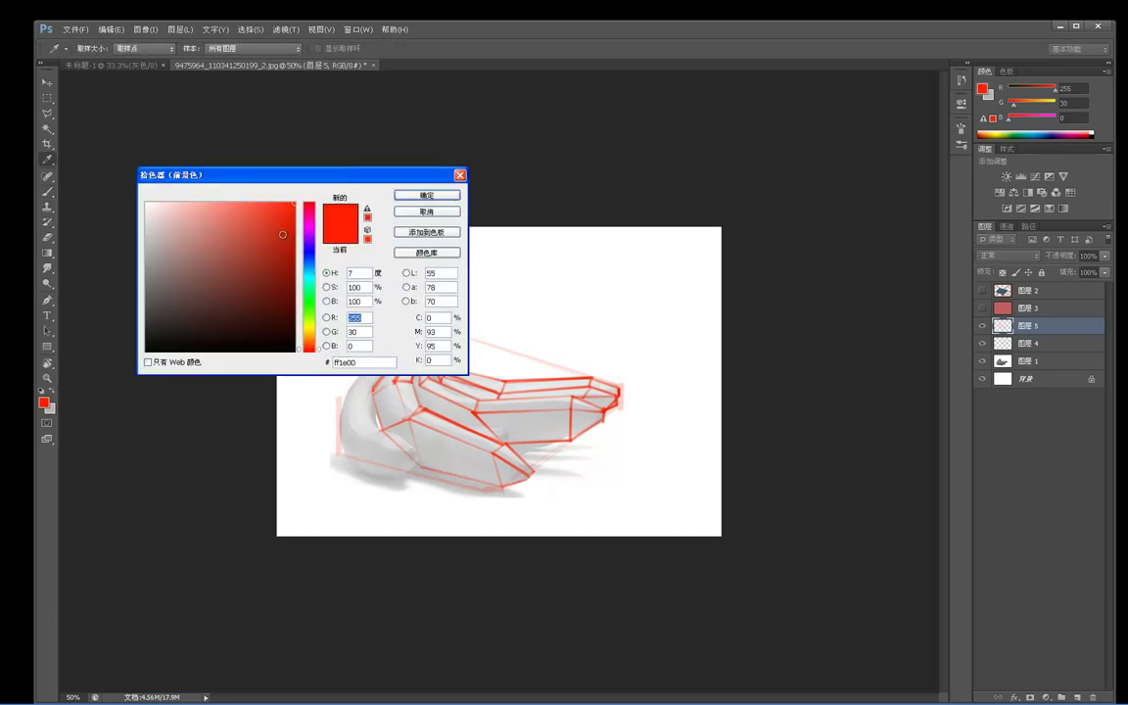
click(310, 248)
key(Return)
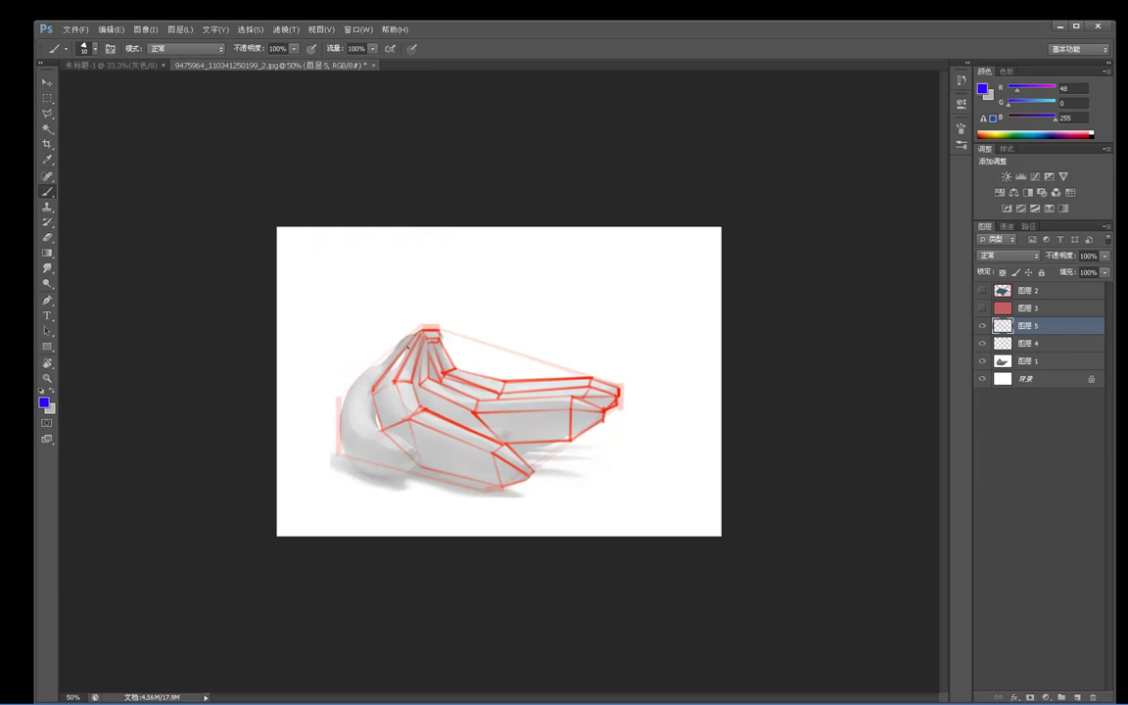
drag(372, 406, 387, 379)
mouse_move(418, 333)
mouse_down()
mouse_move(374, 420)
mouse_move(417, 450)
mouse_move(422, 469)
mouse_move(372, 478)
mouse_move(363, 473)
mouse_move(404, 476)
mouse_move(346, 456)
mouse_move(362, 474)
mouse_move(343, 454)
mouse_move(346, 378)
mouse_move(411, 335)
mouse_up()
drag(362, 383, 411, 336)
mouse_move(348, 428)
mouse_down()
mouse_move(362, 381)
mouse_move(399, 451)
mouse_up()
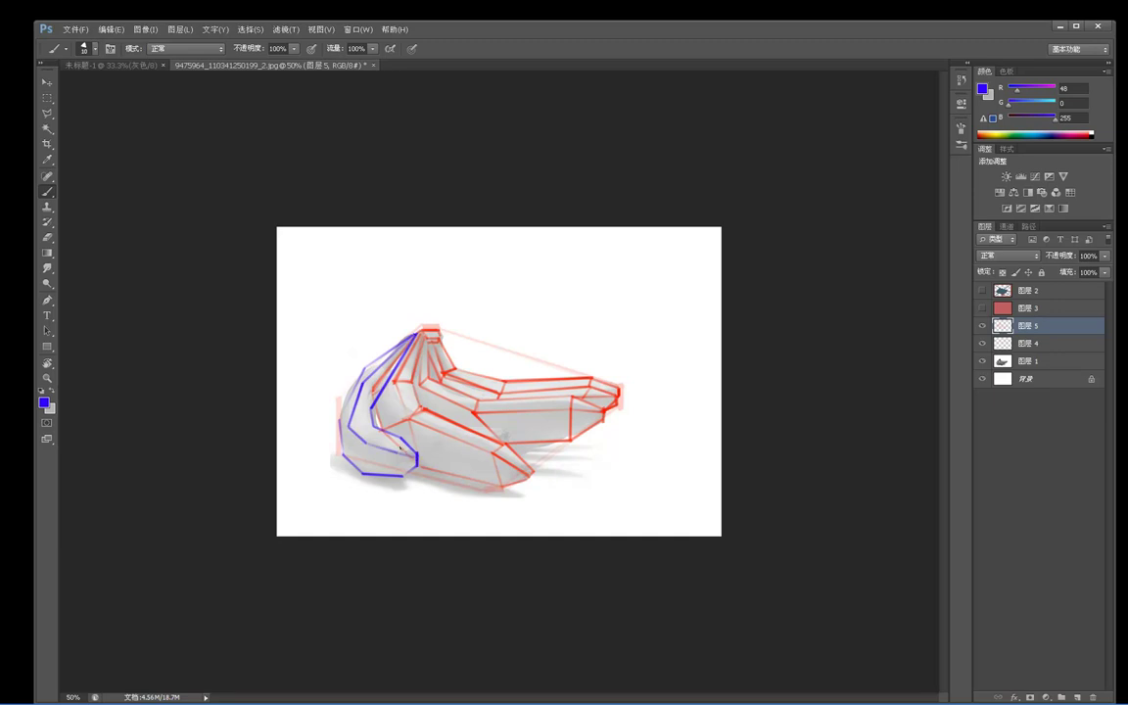
Add blue cross lines at the leftmost banana's tip and bends, undoing the stray strokes.
drag(396, 452, 402, 476)
mouse_move(364, 473)
mouse_down()
mouse_move(350, 423)
mouse_move(370, 394)
mouse_move(349, 426)
mouse_up()
mouse_move(363, 383)
mouse_down()
mouse_move(349, 408)
mouse_move(366, 385)
mouse_move(363, 411)
mouse_move(339, 417)
mouse_move(364, 367)
mouse_up()
key(ctrl+alt+z)
key(ctrl+alt+z)
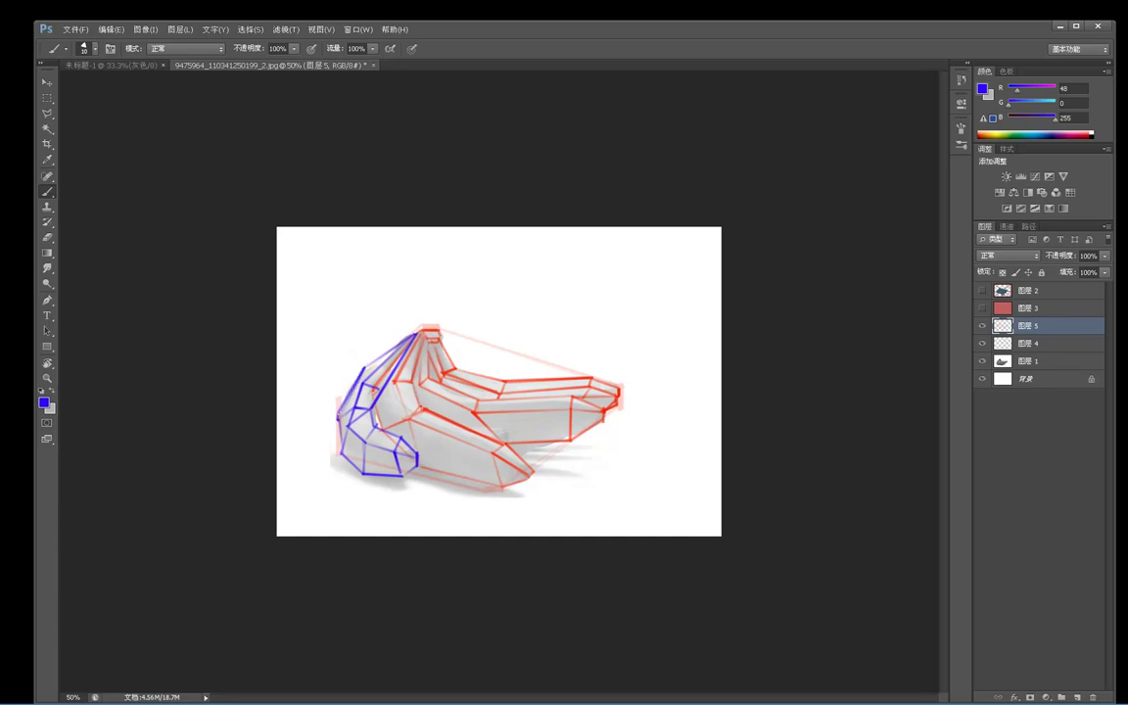
Reinforce the leftmost banana's outer and bottom edges in blue and erase the overshoot along its outer side.
drag(337, 414, 339, 456)
drag(340, 453, 362, 475)
drag(401, 475, 419, 467)
key(e)
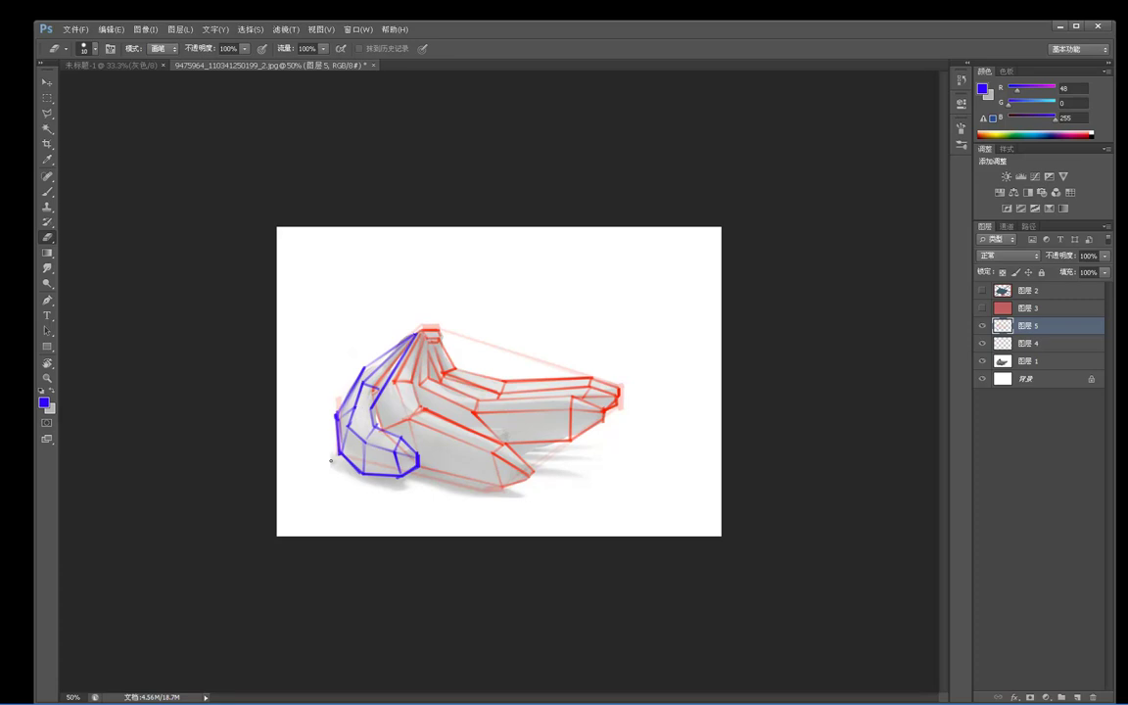
drag(333, 405, 337, 457)
key(b)
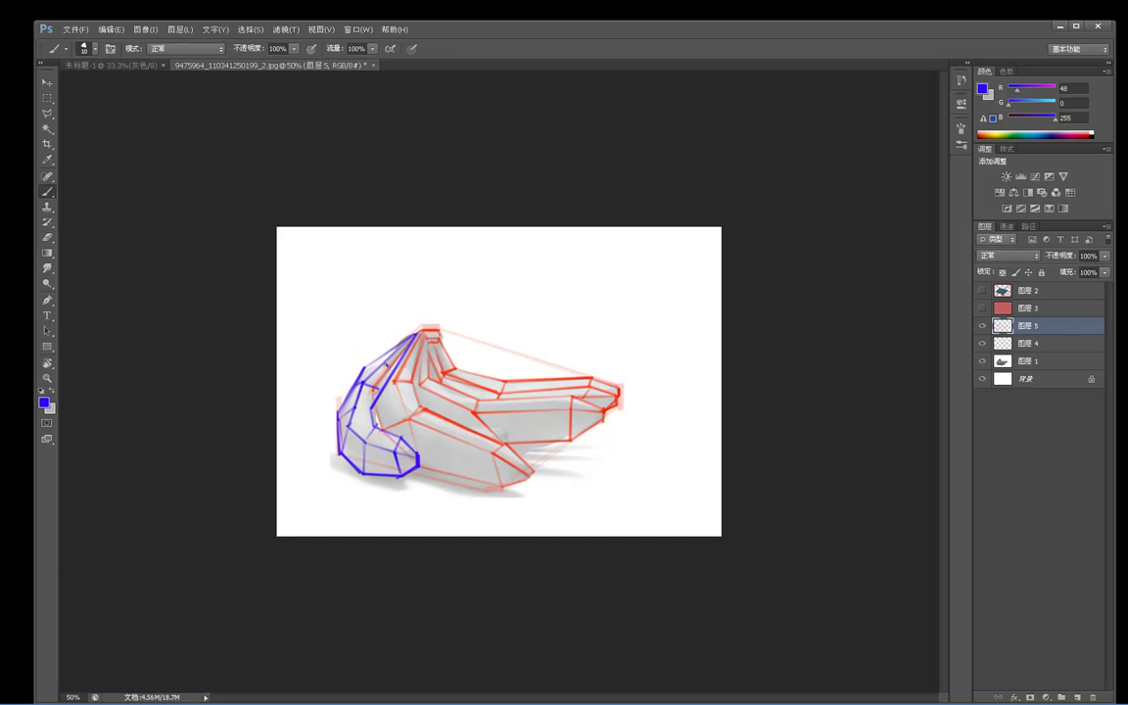
Erase the leftmost banana's inner edge and redraw it as a bold blue line from the stem to the lower bend.
key(e)
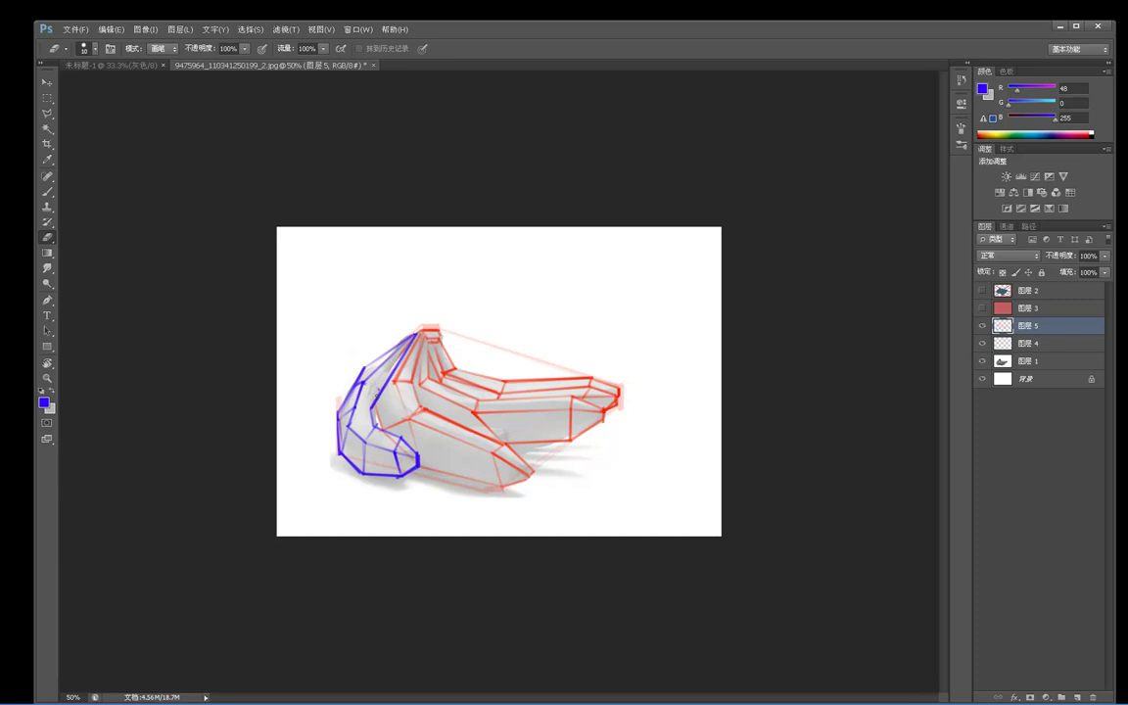
mouse_move(371, 408)
mouse_down()
mouse_move(372, 431)
mouse_move(374, 405)
mouse_up()
key(b)
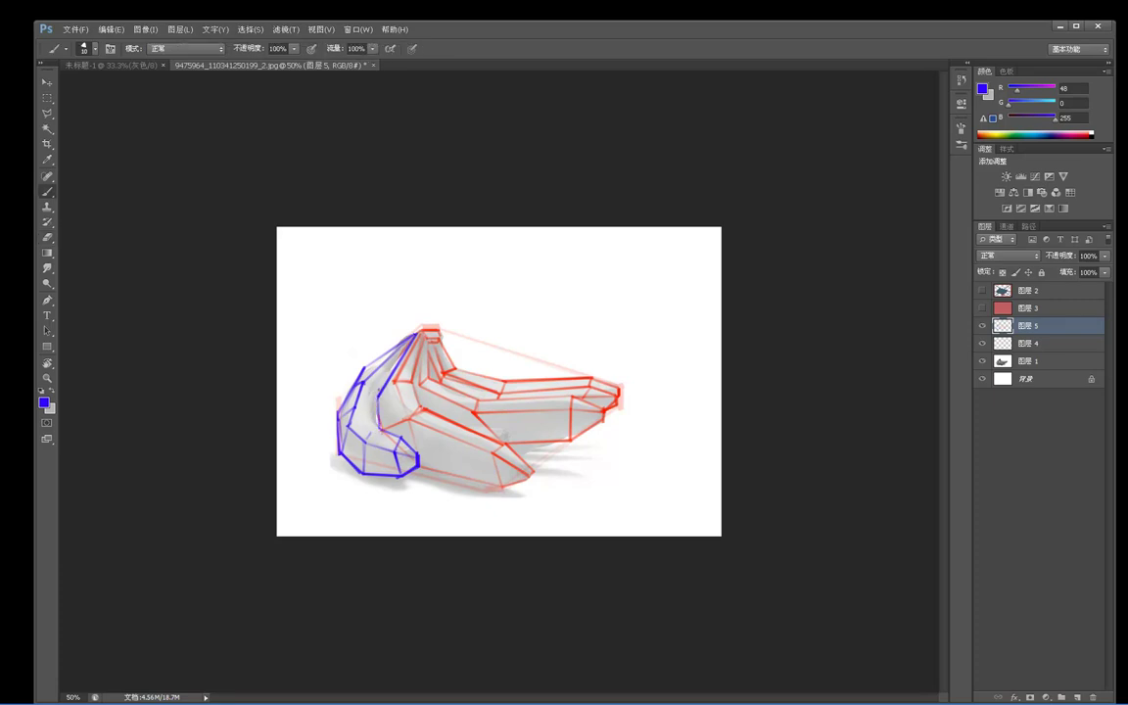
drag(379, 393, 380, 428)
key(ctrl+z)
key(ctrl+z)
mouse_move(415, 337)
mouse_down()
mouse_move(374, 399)
mouse_move(381, 433)
mouse_up()
Merge 图层 5 into 图层 4 and draw a blue cross line at the leftmost banana's lower bend.
key(e)
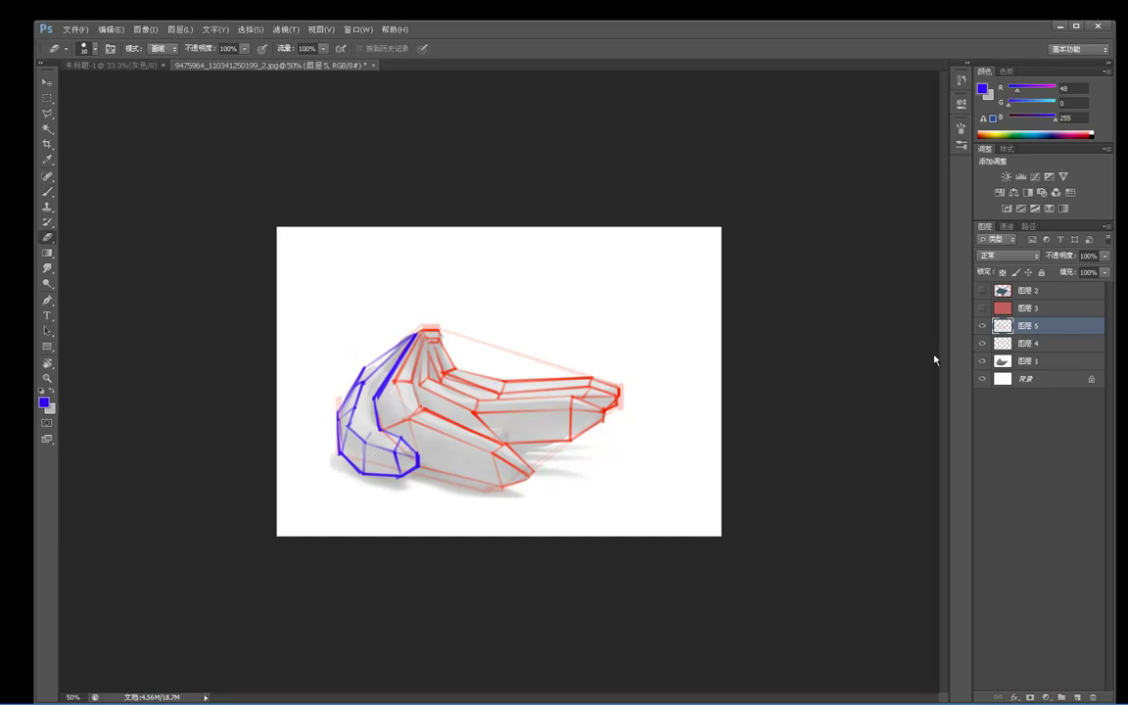
click(981, 343)
click(982, 344)
key(Delete)
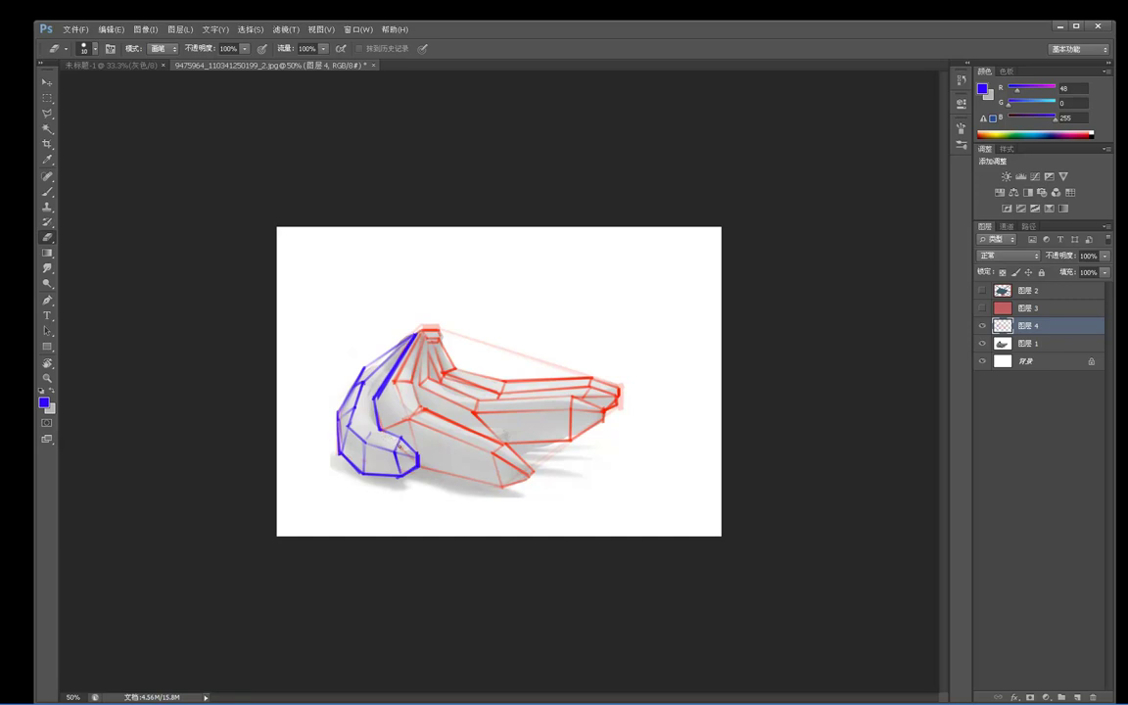
key(b)
drag(379, 430, 363, 443)
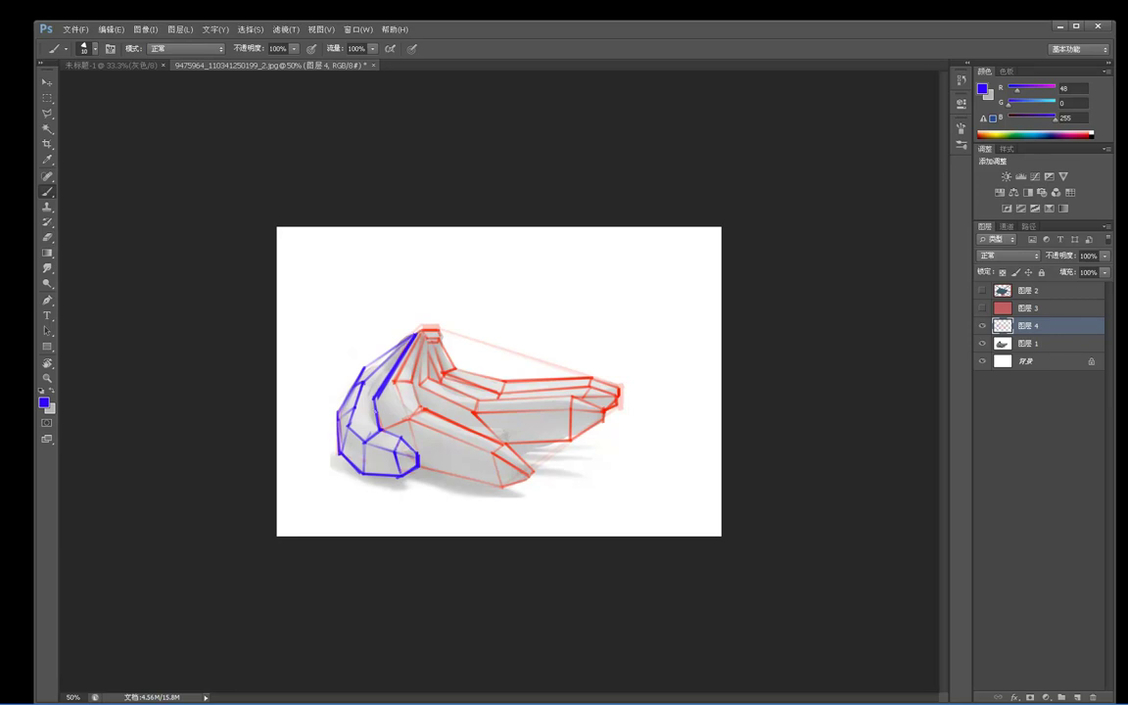
Erase the leftmost banana's outer edge and its middle ridge and cross lines.
key(e)
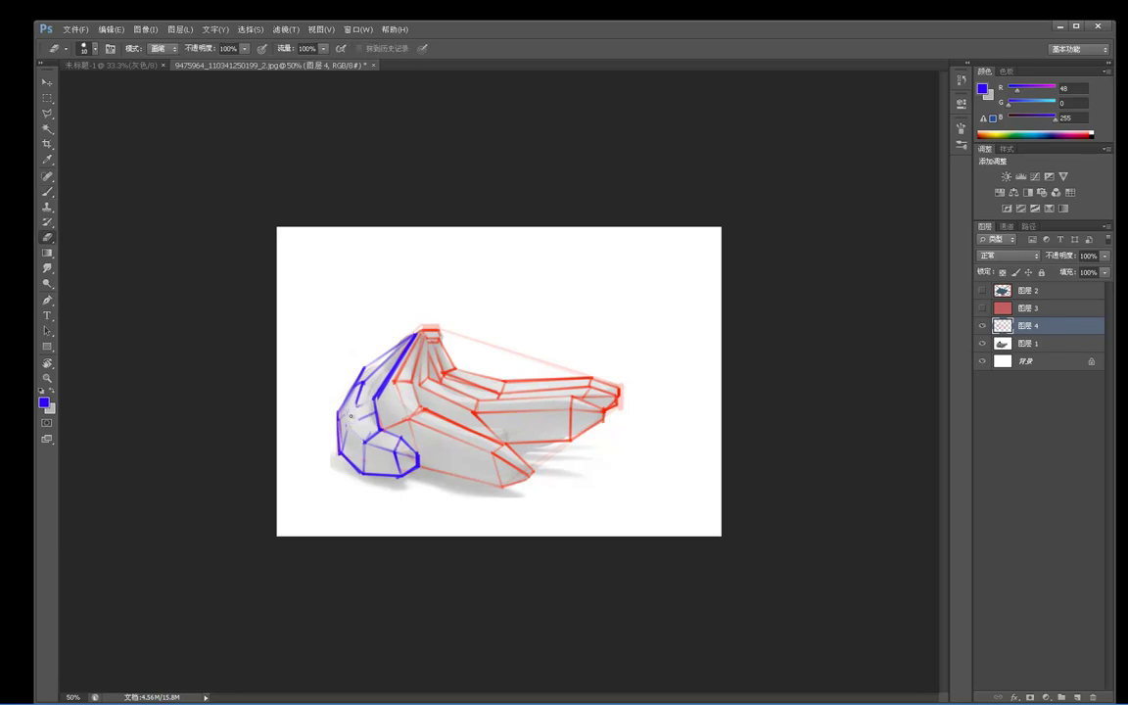
mouse_move(358, 404)
mouse_down()
mouse_move(365, 376)
mouse_move(359, 400)
mouse_move(353, 387)
mouse_move(343, 454)
mouse_move(339, 421)
mouse_move(338, 452)
mouse_up()
key(ctrl+z)
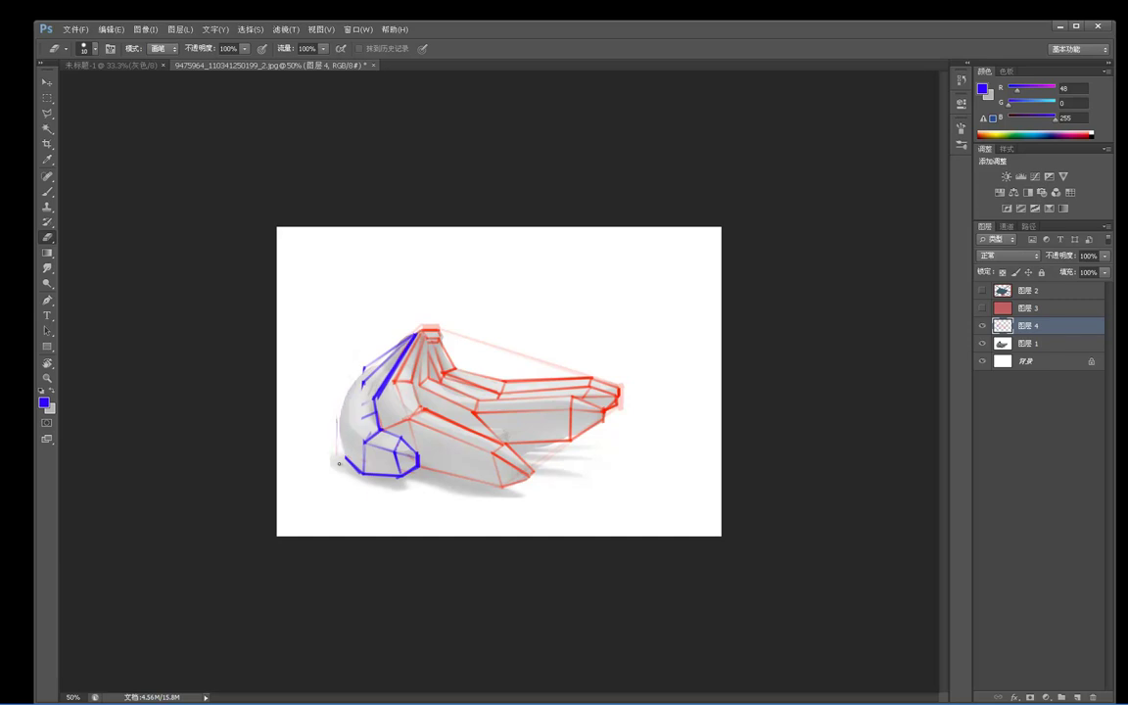
drag(363, 367, 364, 425)
Redraw the leftmost banana's outer edge in shorter angular segments, with a new ridge and cross lines at the bends.
key(b)
drag(346, 391, 374, 360)
drag(339, 425, 344, 395)
drag(346, 458, 339, 423)
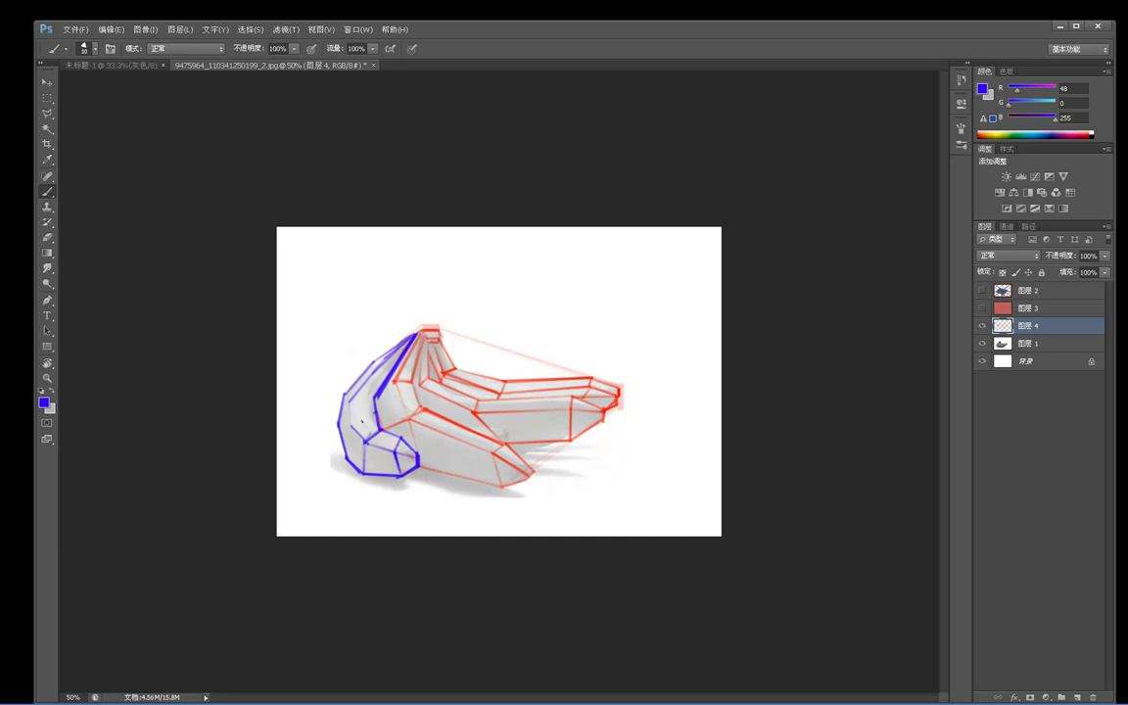
mouse_move(366, 415)
mouse_down()
mouse_move(349, 427)
mouse_move(345, 464)
mouse_up()
mouse_move(351, 399)
mouse_down()
mouse_move(350, 425)
mouse_move(338, 425)
mouse_up()
key(e)
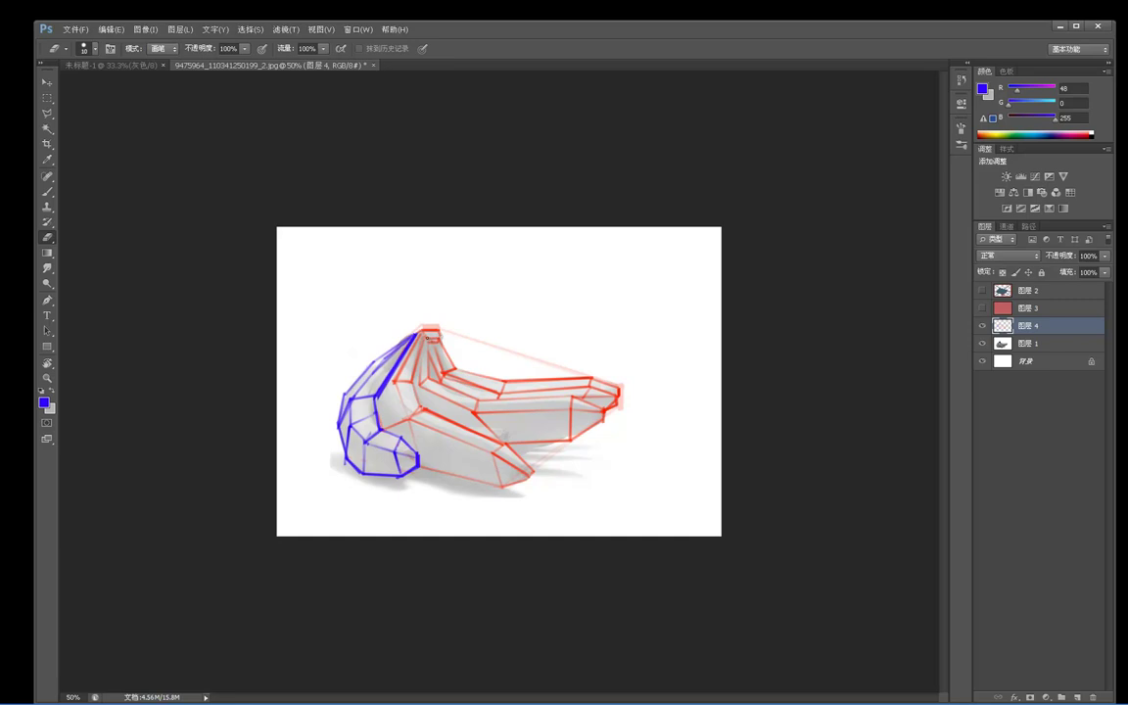
Trace the bunch's upper silhouette in blue from the stem to the rear tip, and outline the small tip behind the front banana.
key(b)
mouse_move(422, 330)
mouse_down()
mouse_move(456, 372)
mouse_move(444, 345)
mouse_move(456, 372)
mouse_move(505, 382)
mouse_move(617, 387)
mouse_up()
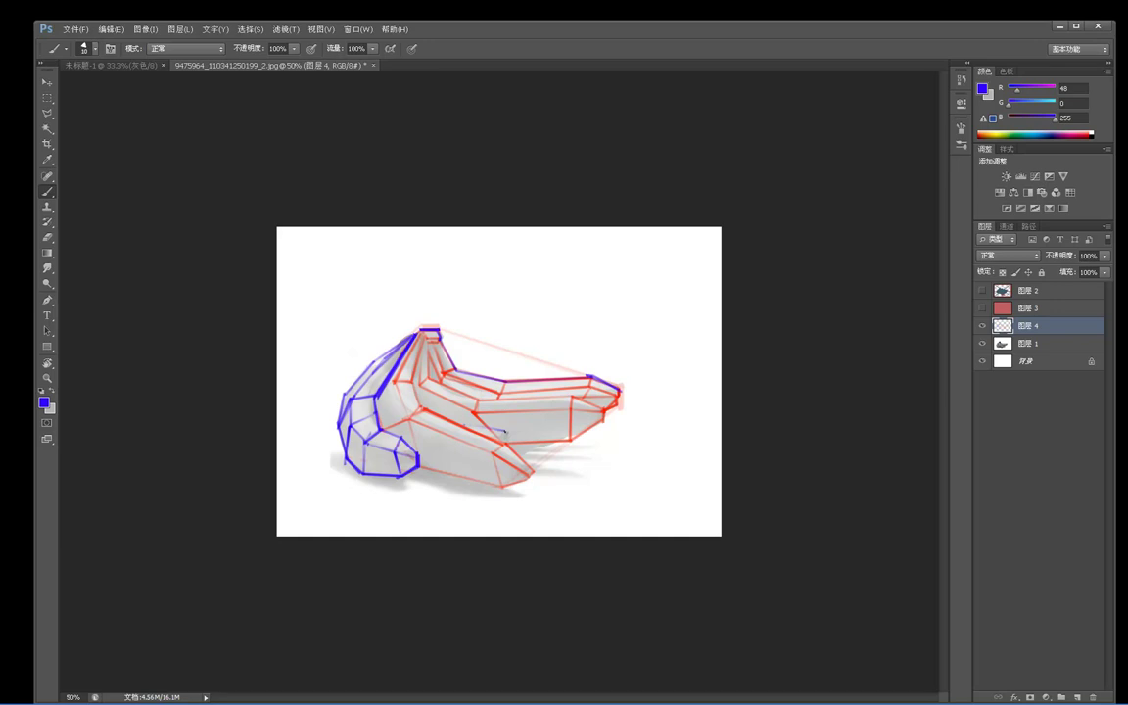
key(ctrl+z)
drag(504, 431, 463, 427)
Switch to the 50 px brush tip with 100% hardness, sample the blue of the lines, and reduce the brush to 30 px.
right_click(433, 321)
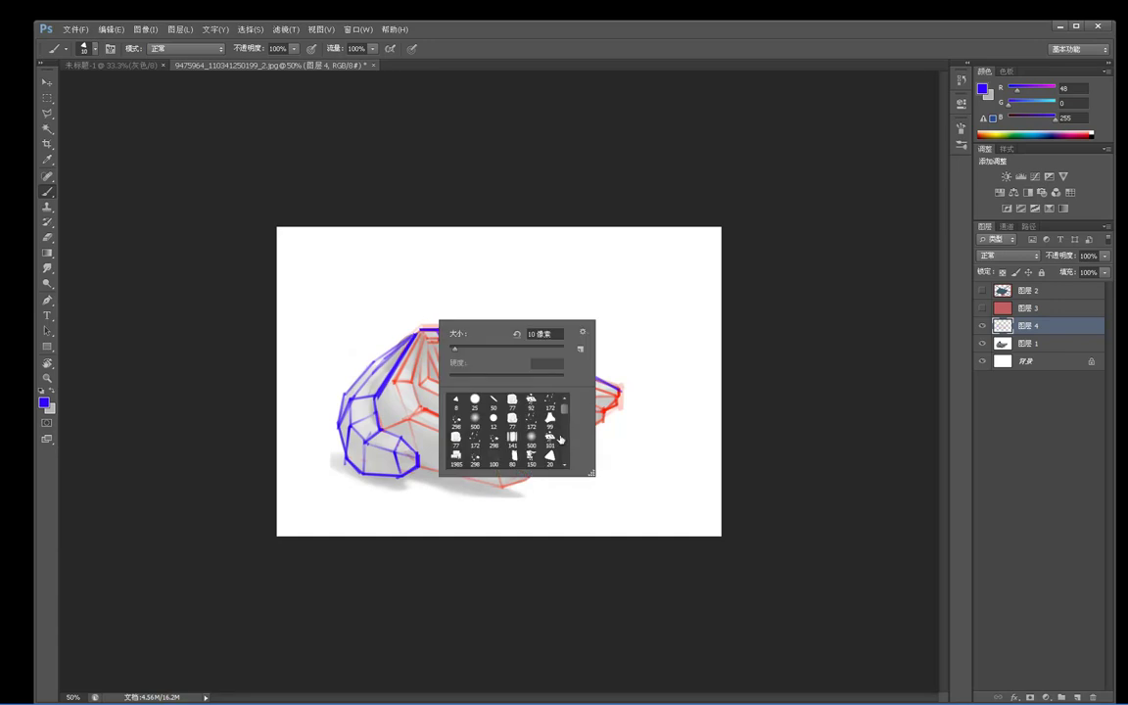
click(494, 402)
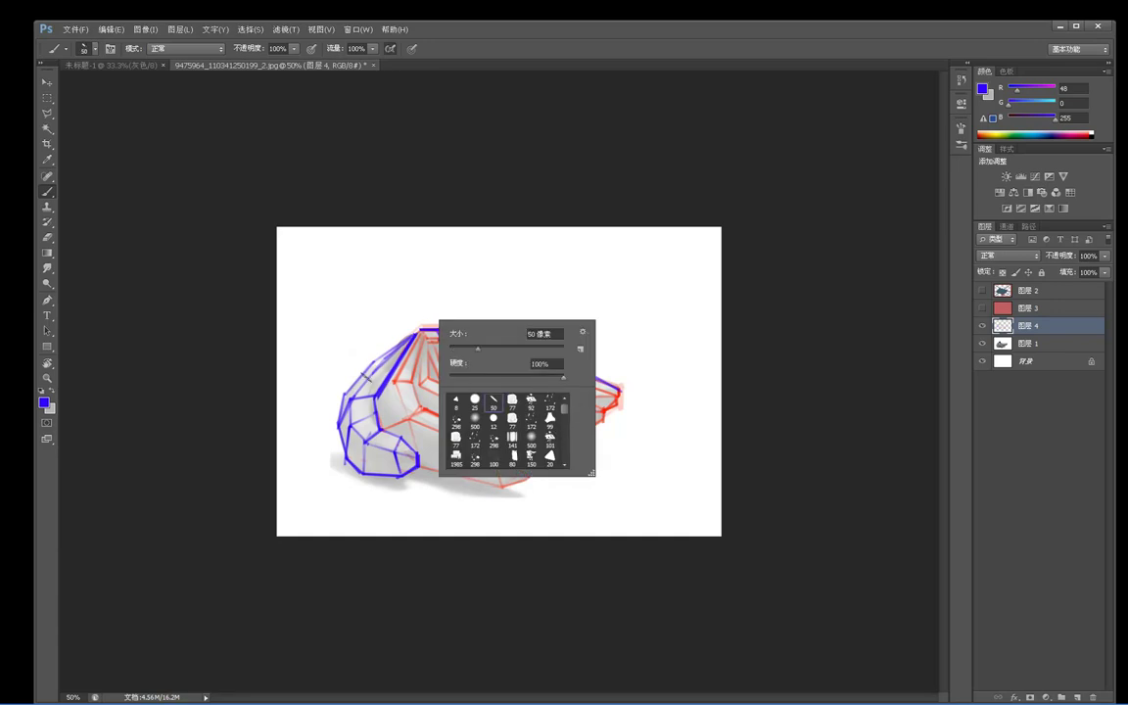
click(372, 367)
alt+click(412, 341)
key(bracketleft)
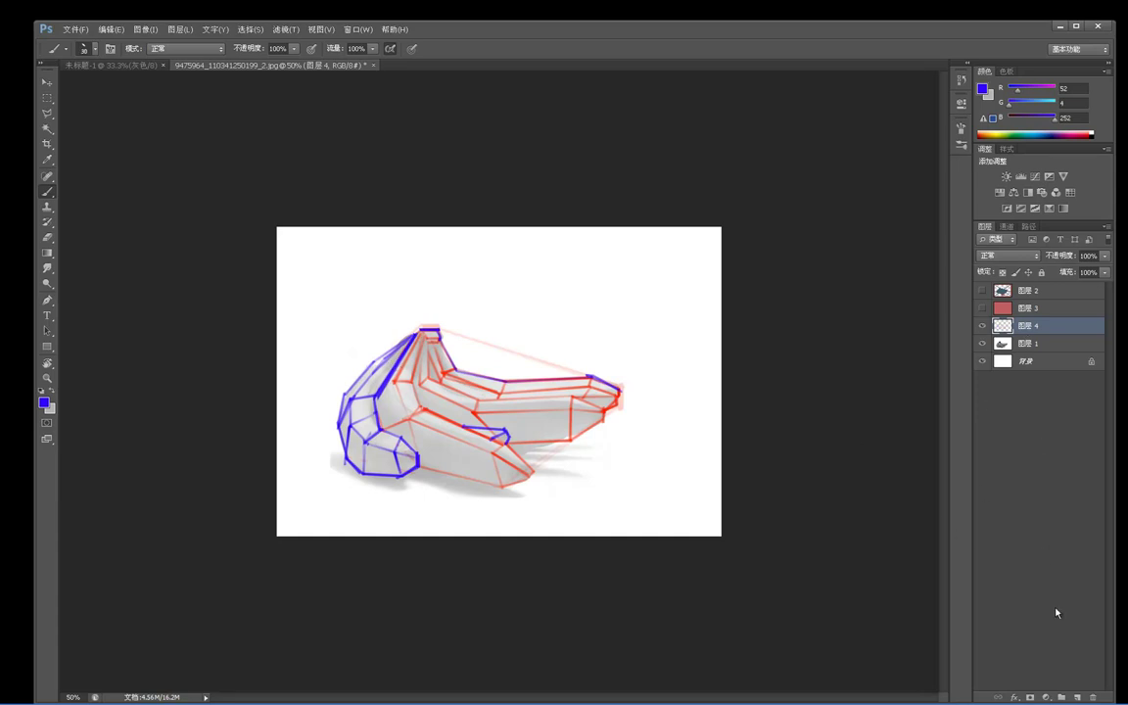
Add a new layer above 图层 4 in Overlay (叠加) mode, and undo a trial shading of the leftmost banana's underside.
key(ctrl+shift+alt+n)
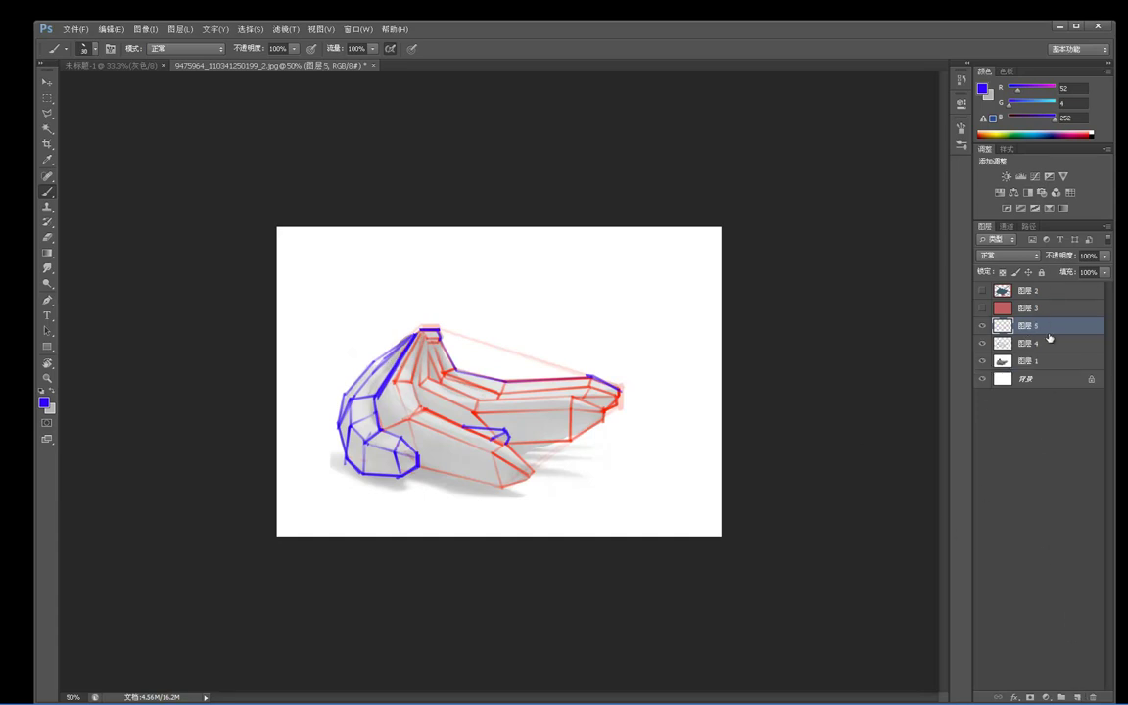
click(1008, 256)
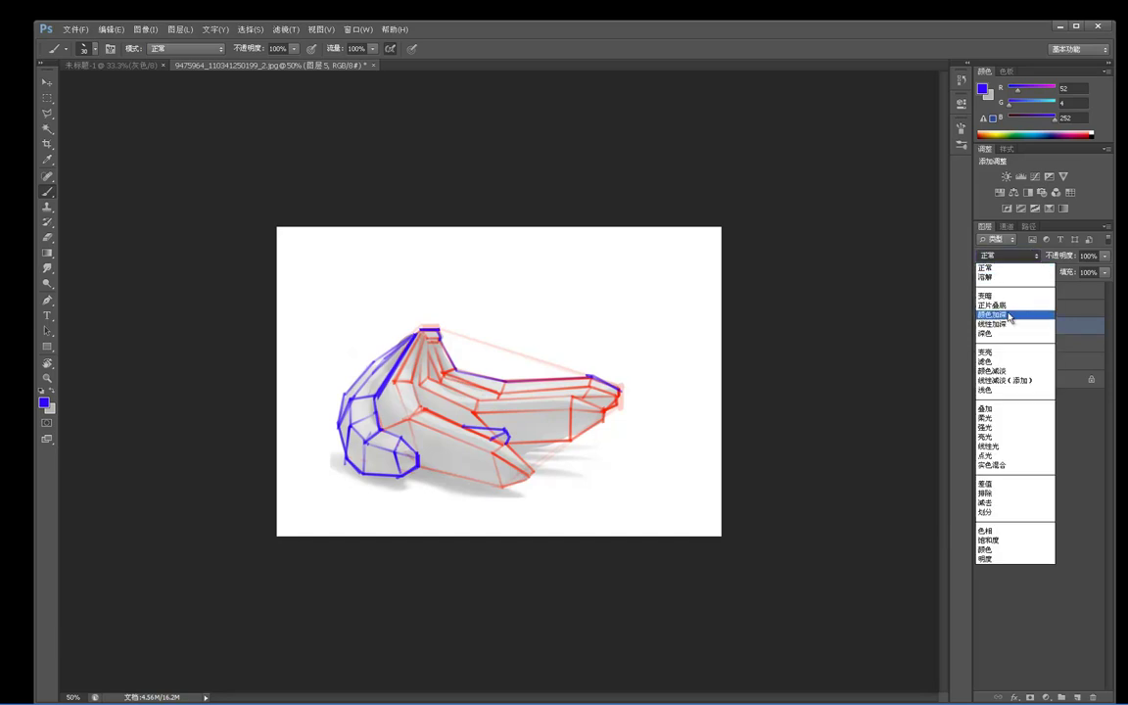
click(1003, 410)
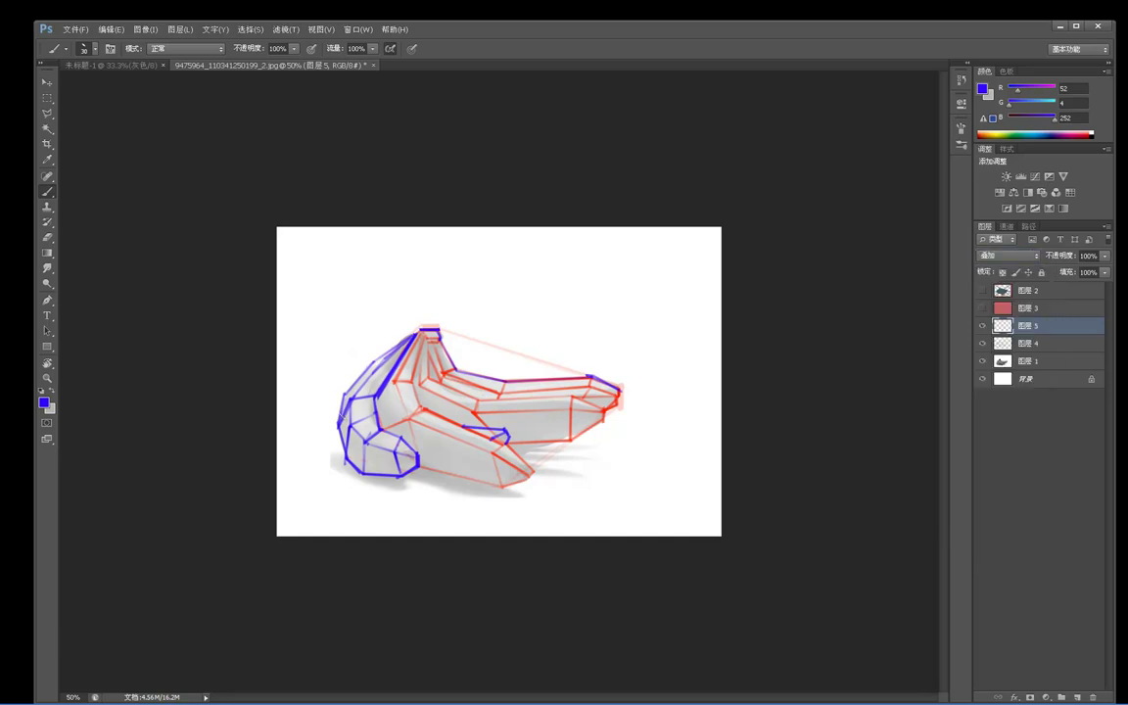
mouse_move(350, 430)
mouse_down()
mouse_move(361, 469)
mouse_move(384, 456)
mouse_move(395, 464)
mouse_up()
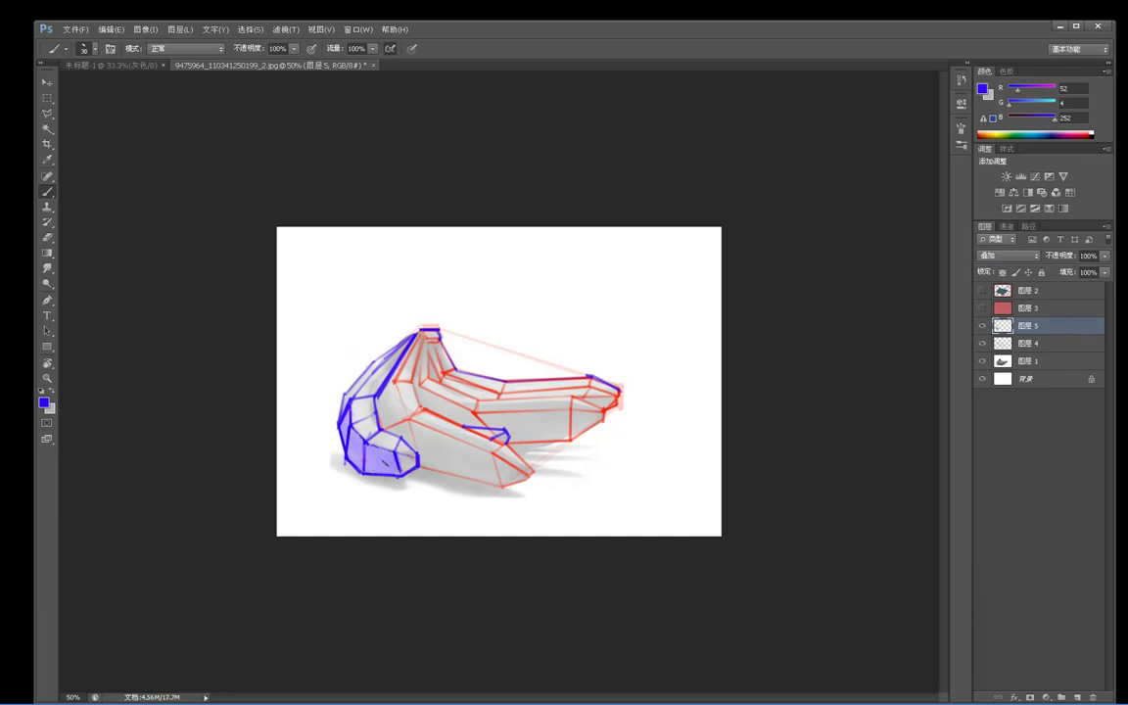
key(ctrl+z)
Colorize the lines on 图层 4 crimson using Hue/Saturation with hue 344, saturation 90 and lightness -19.
click(997, 344)
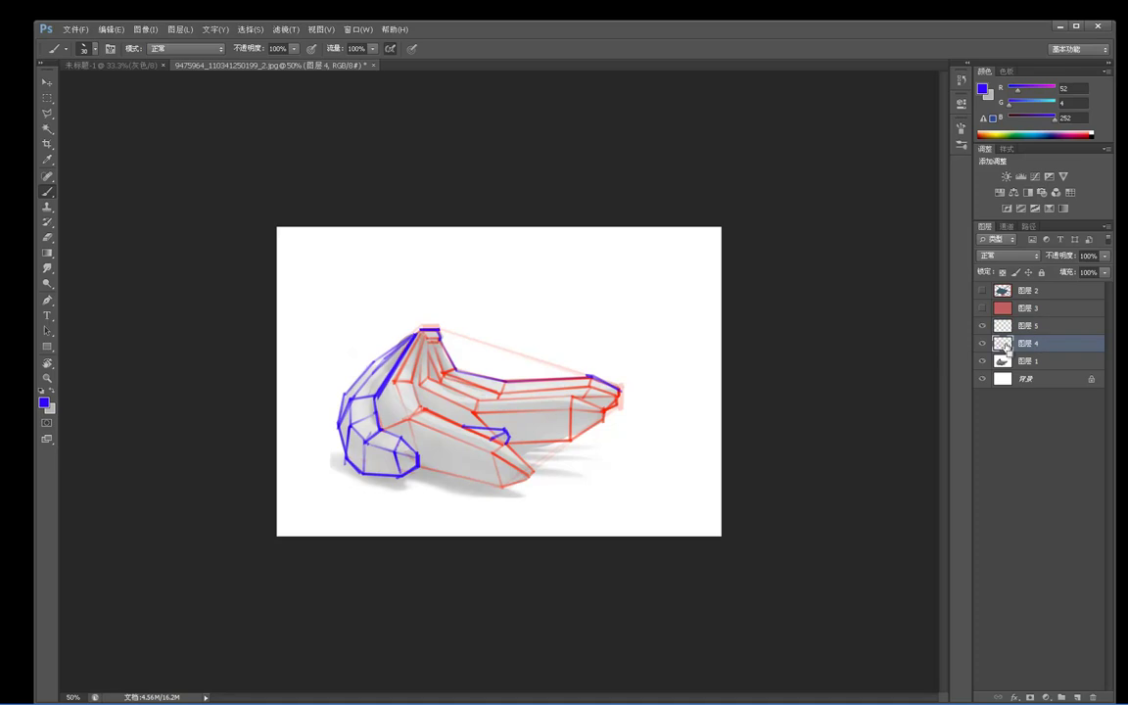
key(ctrl+u)
click(997, 504)
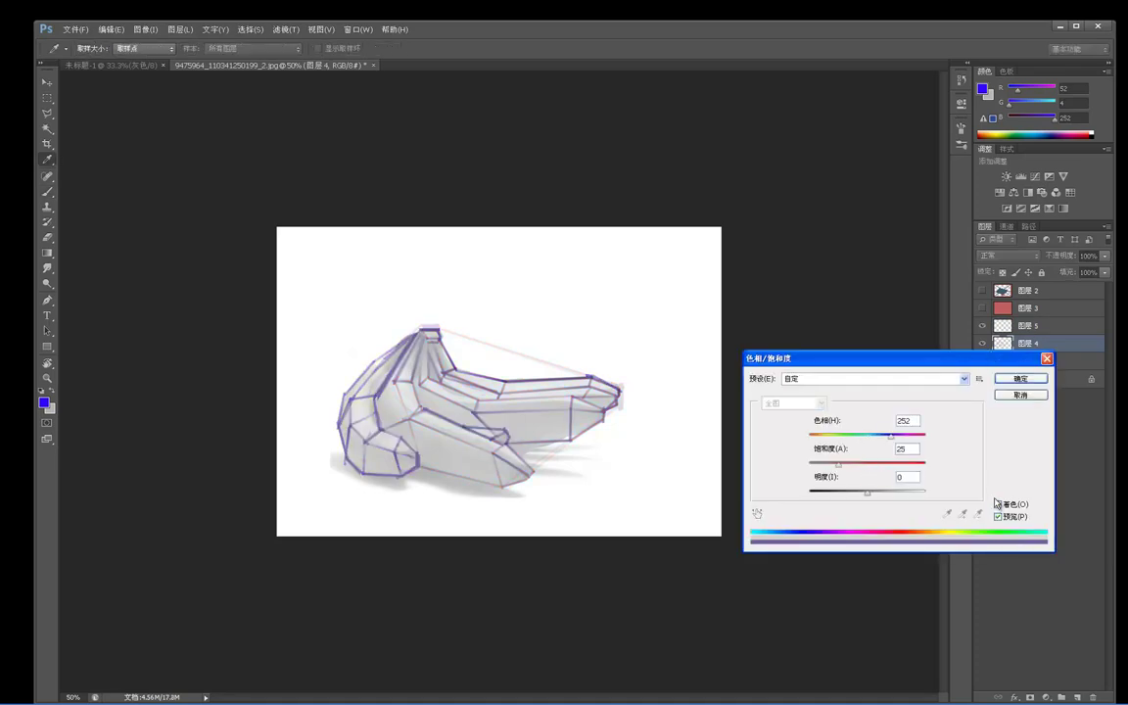
mouse_move(839, 464)
mouse_down()
mouse_move(920, 466)
mouse_move(912, 496)
mouse_move(852, 497)
mouse_up()
mouse_move(891, 437)
mouse_down()
mouse_move(921, 443)
mouse_move(838, 445)
mouse_move(906, 446)
mouse_move(923, 466)
mouse_move(916, 442)
mouse_move(914, 468)
mouse_move(921, 443)
mouse_up()
drag(852, 493, 856, 494)
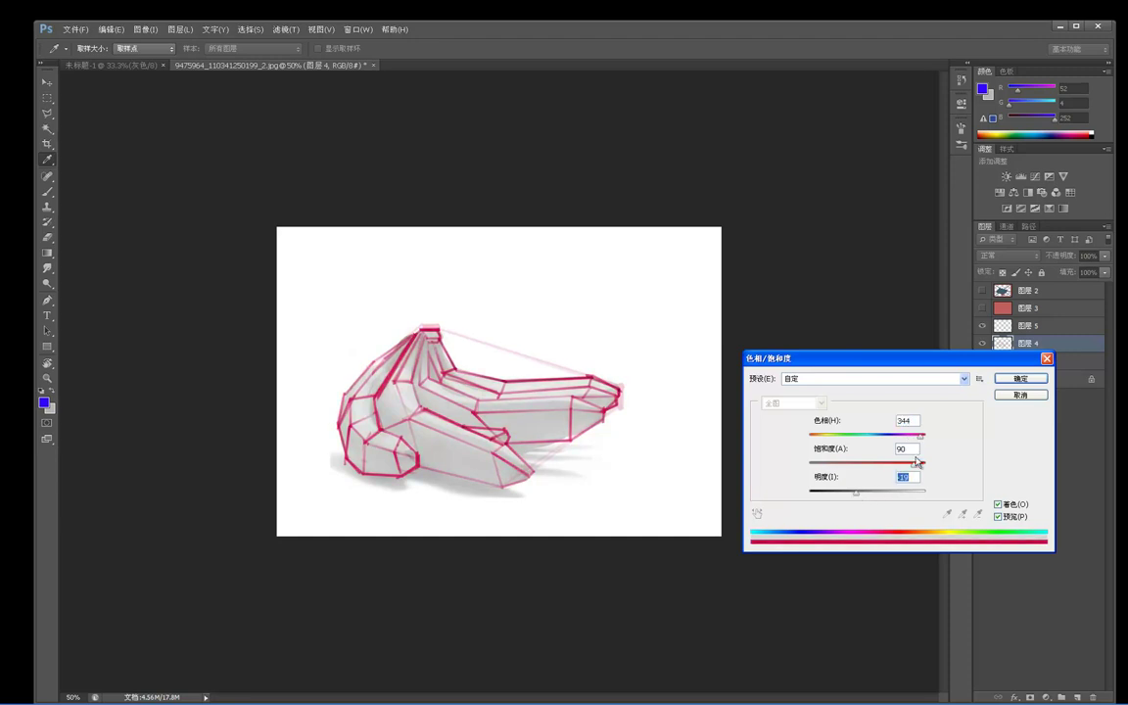
click(1027, 378)
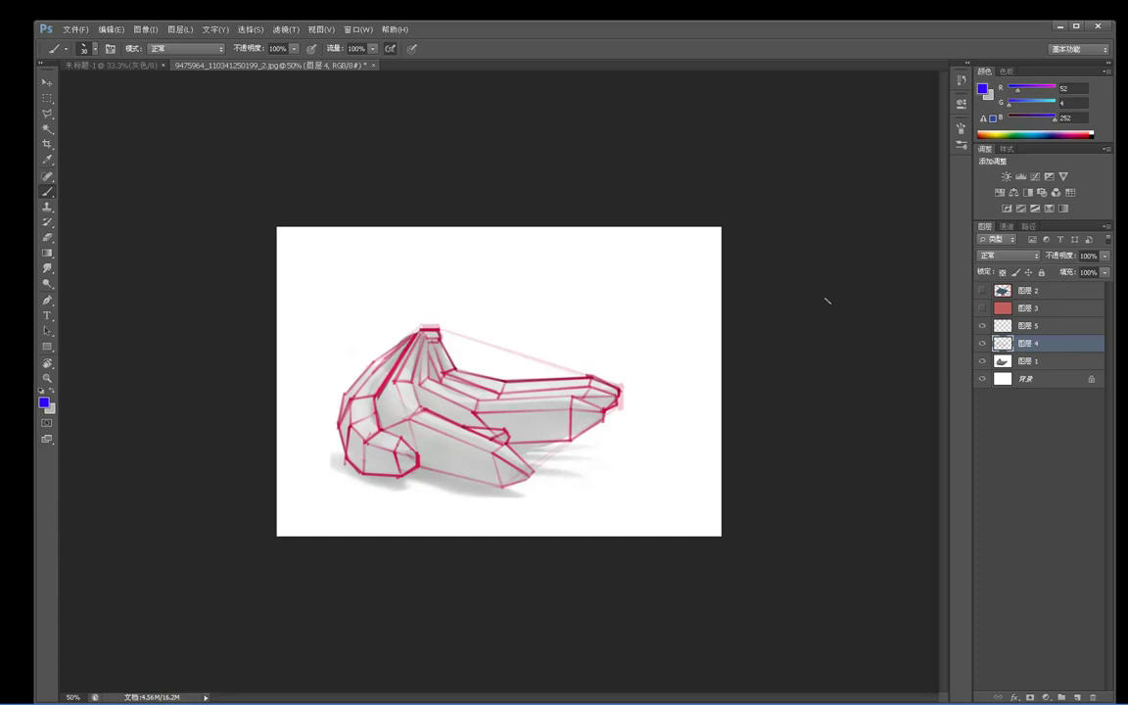
mouse_move(348, 407)
mouse_down()
mouse_move(347, 450)
mouse_move(373, 470)
mouse_up()
key(ctrl+alt+z)
key(ctrl+alt+z)
Switch to the 25 px round brush, and undo the trial shading of the leftmost banana's side planes on 图层 4.
right_click(350, 398)
click(388, 481)
drag(339, 395, 364, 446)
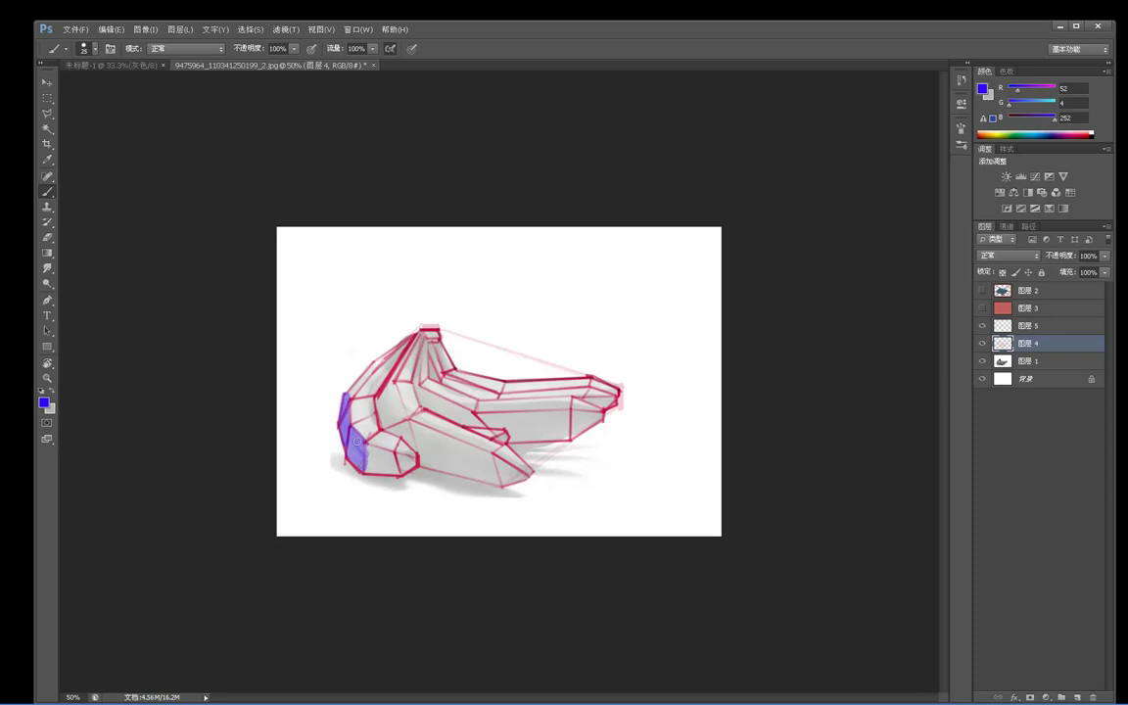
alt+click(355, 429)
mouse_move(354, 434)
mouse_down()
mouse_move(373, 467)
mouse_move(361, 468)
mouse_move(386, 471)
mouse_move(358, 457)
mouse_move(398, 468)
mouse_up()
key(ctrl+alt+z)
key(ctrl+alt+z)
key(ctrl+alt+z)
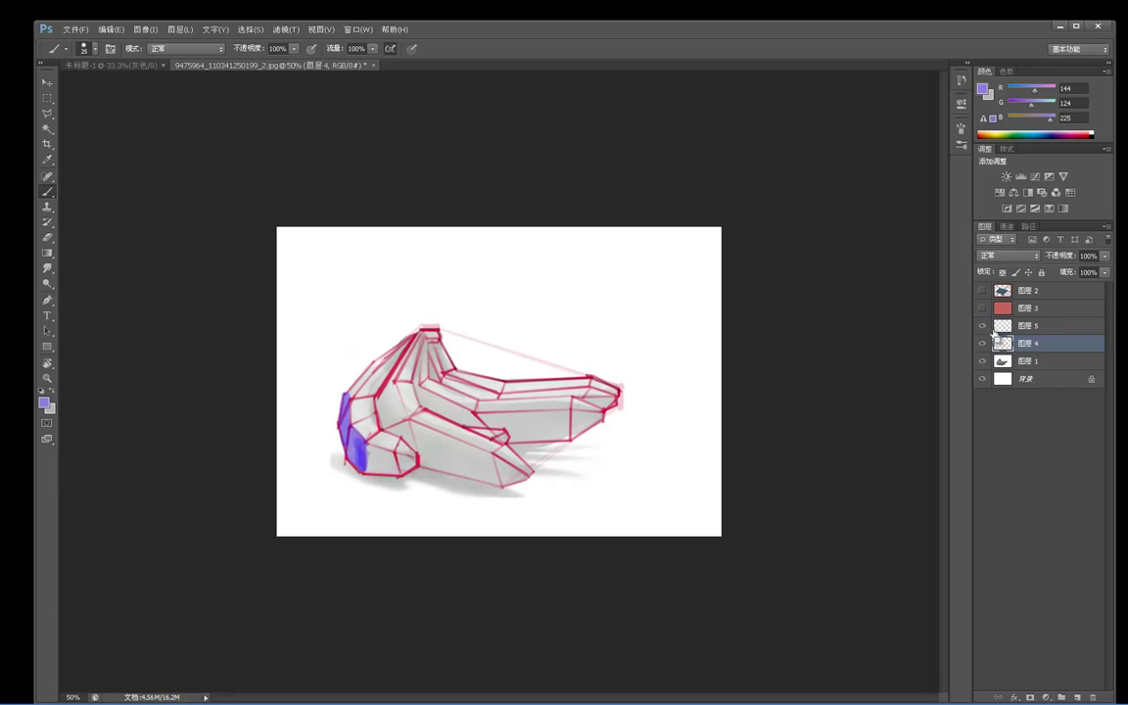
key(ctrl+alt+z)
key(ctrl+alt+z)
key(ctrl+alt+z)
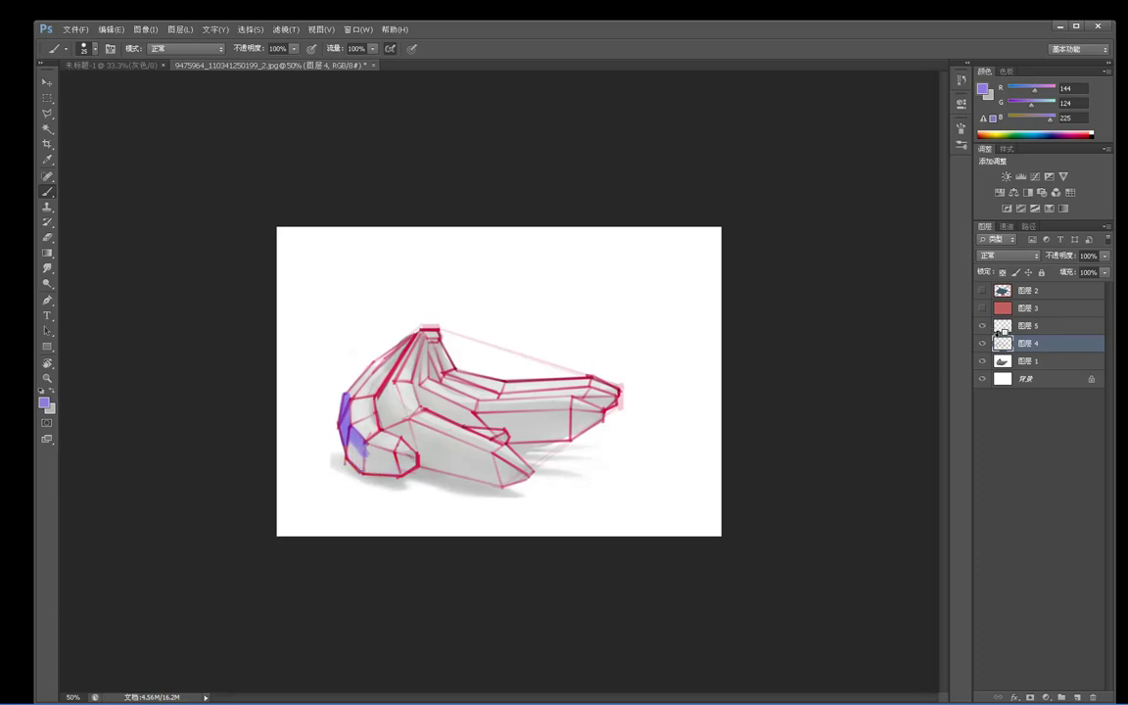
key(ctrl+z)
key(ctrl+alt+z)
key(ctrl+alt+z)
key(ctrl+alt+z)
key(ctrl+alt+z)
key(ctrl+alt+z)
key(ctrl+alt+z)
key(ctrl+alt+z)
Move the line layer 图层 4 above 图层 5 and make 图层 5 the active painting layer.
drag(1020, 339, 1018, 319)
click(1018, 343)
mouse_move(353, 455)
mouse_down()
mouse_move(362, 468)
mouse_move(358, 457)
mouse_up()
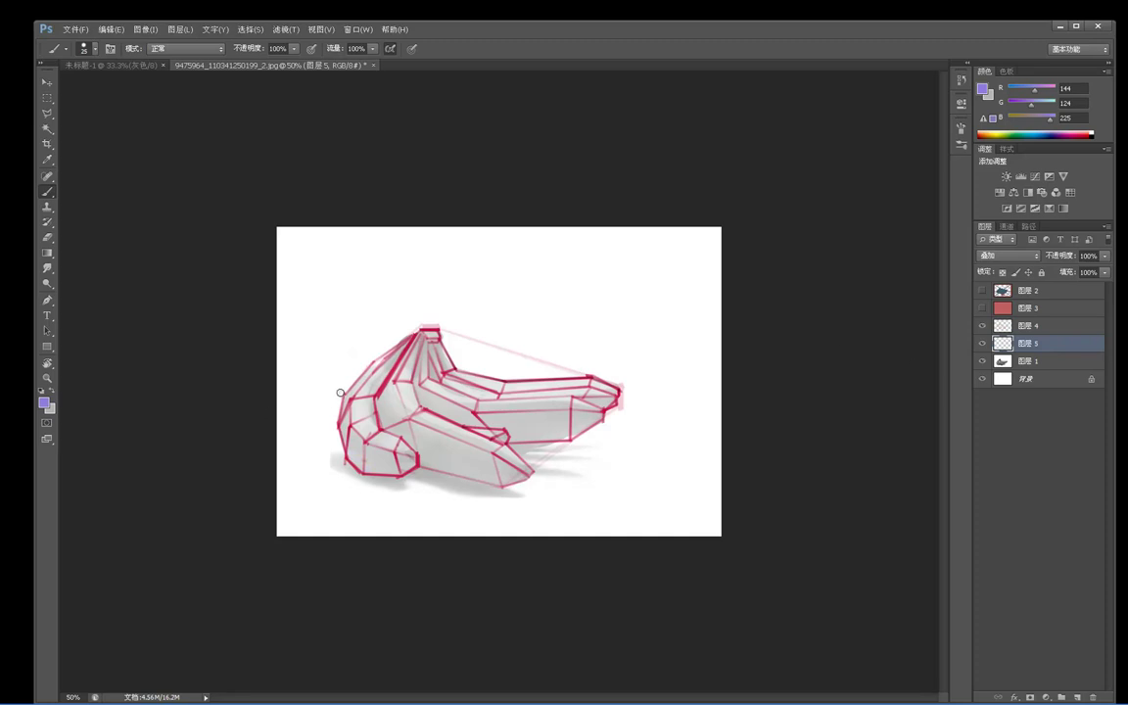
Set the foreground colour to dark violet (RGB 48, 31, 119) and 图层 5's blend mode to Normal (正常).
click(44, 401)
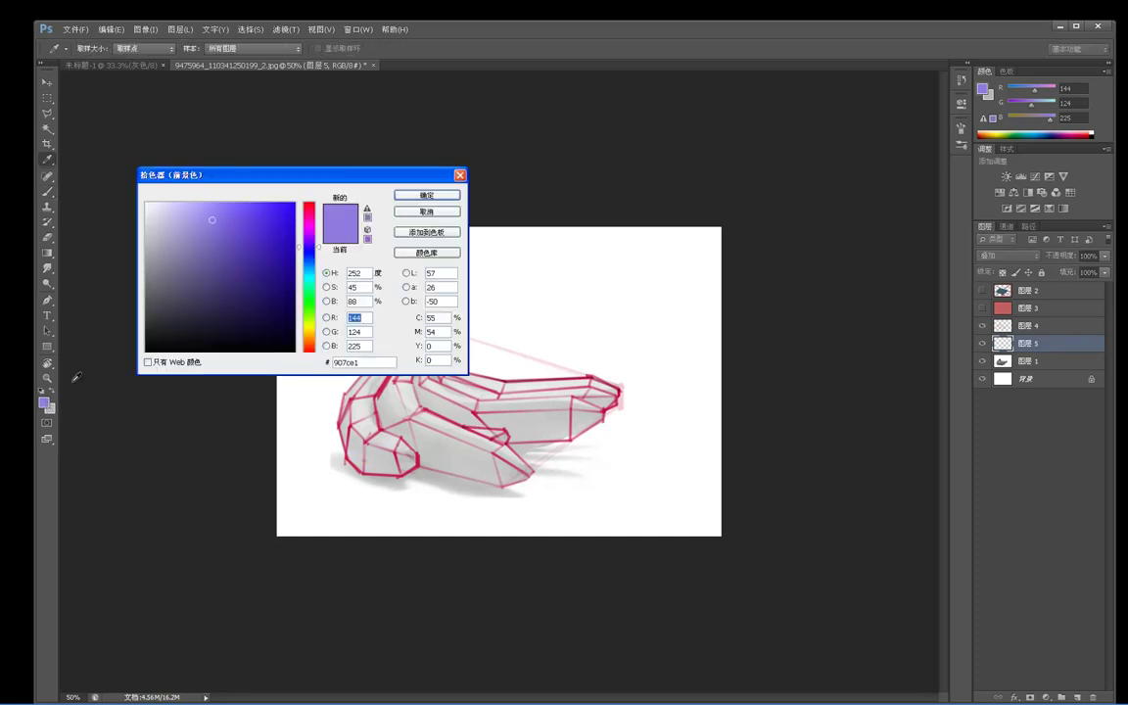
click(255, 281)
click(427, 195)
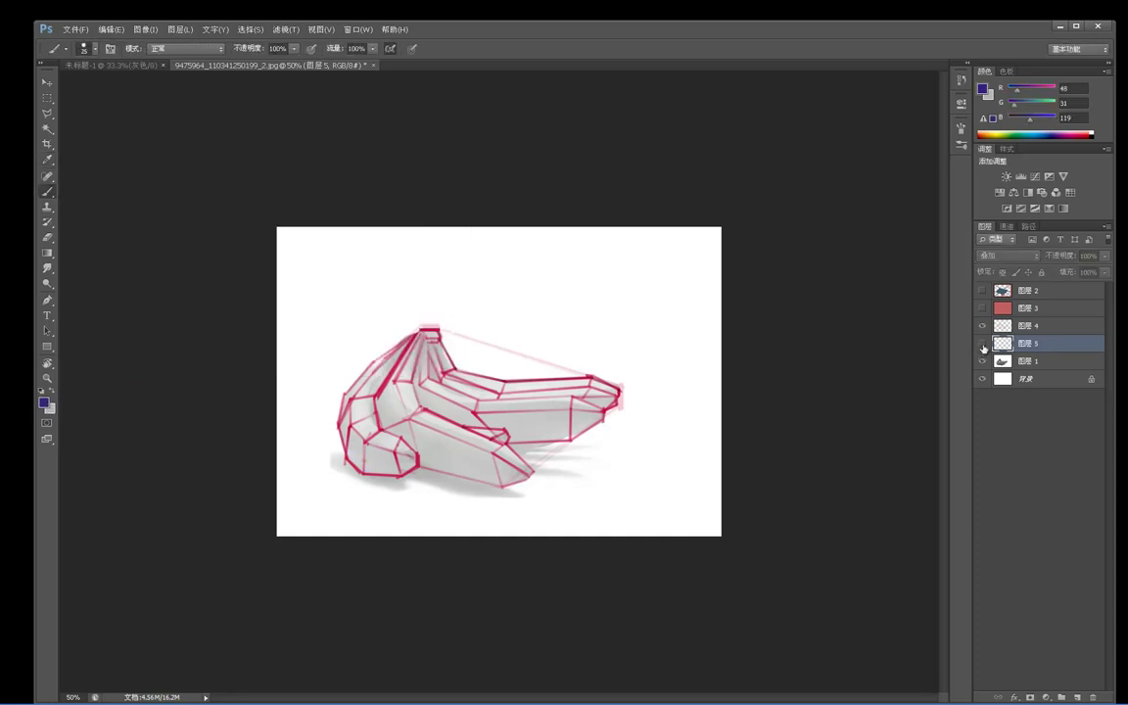
click(1007, 255)
click(1004, 268)
Shade the leftmost banana's underside and outer strip up to the stem in muted violet, sampling the painted tone and using a smaller brush.
mouse_move(357, 461)
mouse_down()
mouse_move(355, 439)
mouse_move(393, 473)
mouse_move(390, 452)
mouse_move(409, 461)
mouse_move(378, 457)
mouse_move(366, 468)
mouse_up()
alt+click(385, 457)
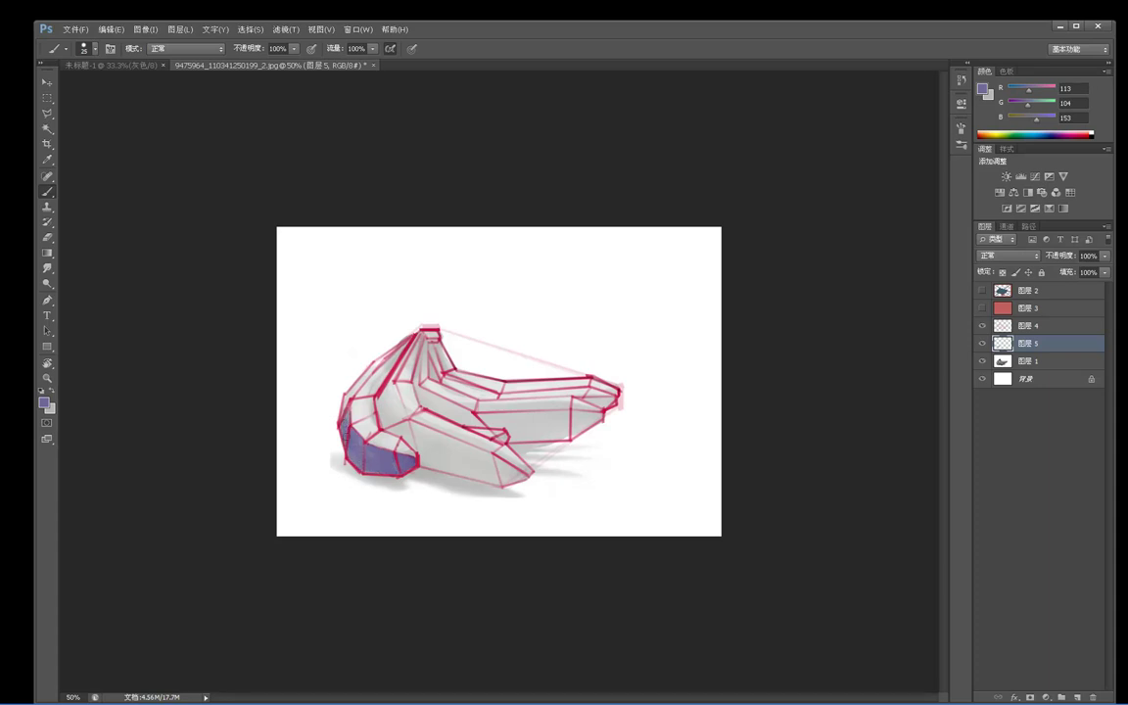
key(bracketleft)
key(bracketleft)
mouse_move(353, 388)
mouse_down()
mouse_move(381, 359)
mouse_move(347, 401)
mouse_up()
drag(379, 360, 409, 336)
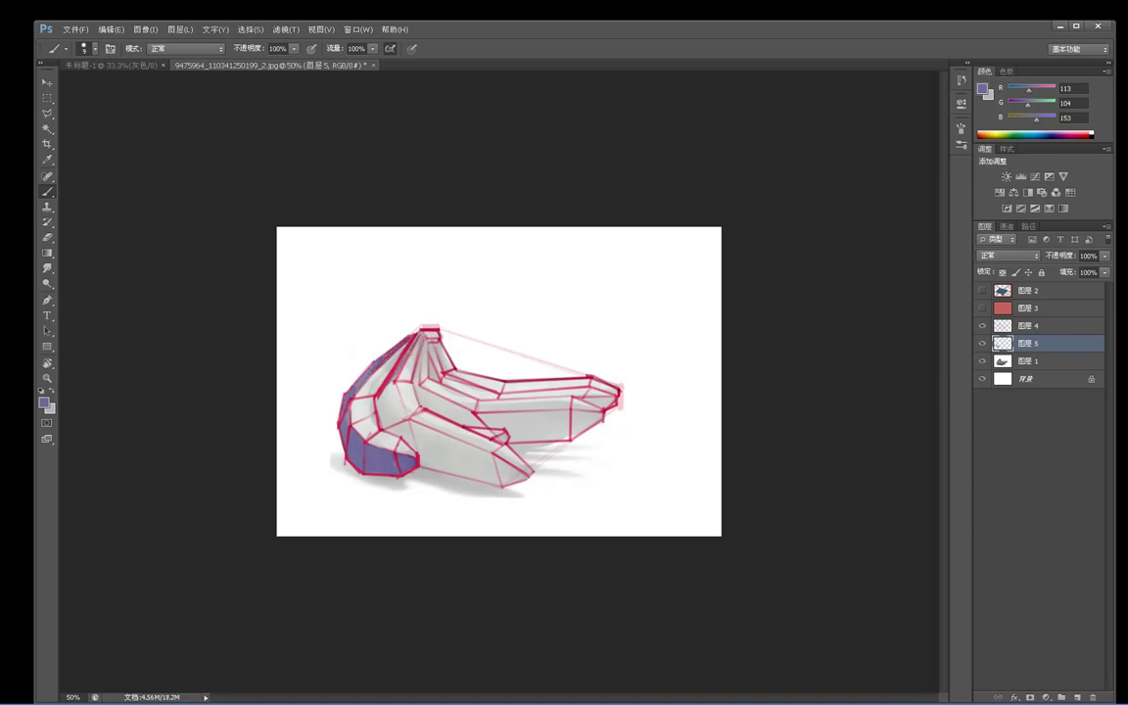
Shade the front banana's side planes from the bend down to the tip in the same violet with a 20 px brush.
drag(379, 429, 374, 400)
key(bracketright)
mouse_move(382, 397)
mouse_down()
mouse_move(398, 439)
mouse_move(394, 401)
mouse_move(406, 387)
mouse_move(411, 430)
mouse_move(401, 422)
mouse_up()
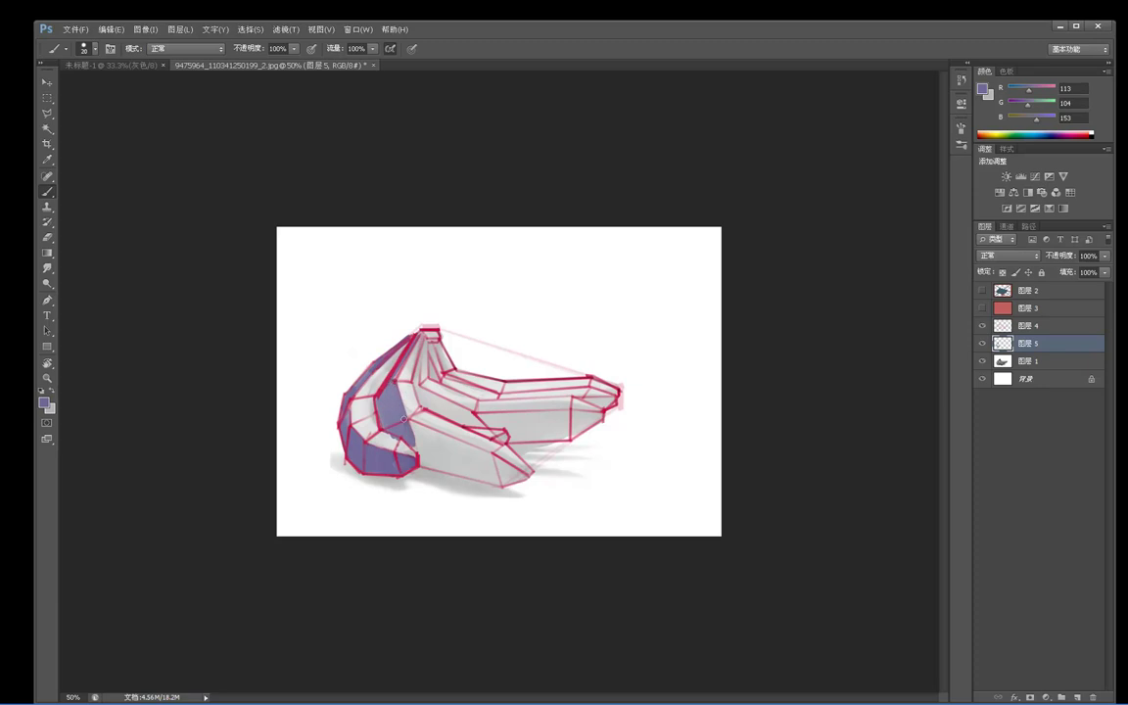
key(e)
key(b)
mouse_move(421, 462)
mouse_down()
mouse_move(496, 484)
mouse_move(410, 437)
mouse_move(500, 468)
mouse_move(404, 420)
mouse_move(516, 477)
mouse_up()
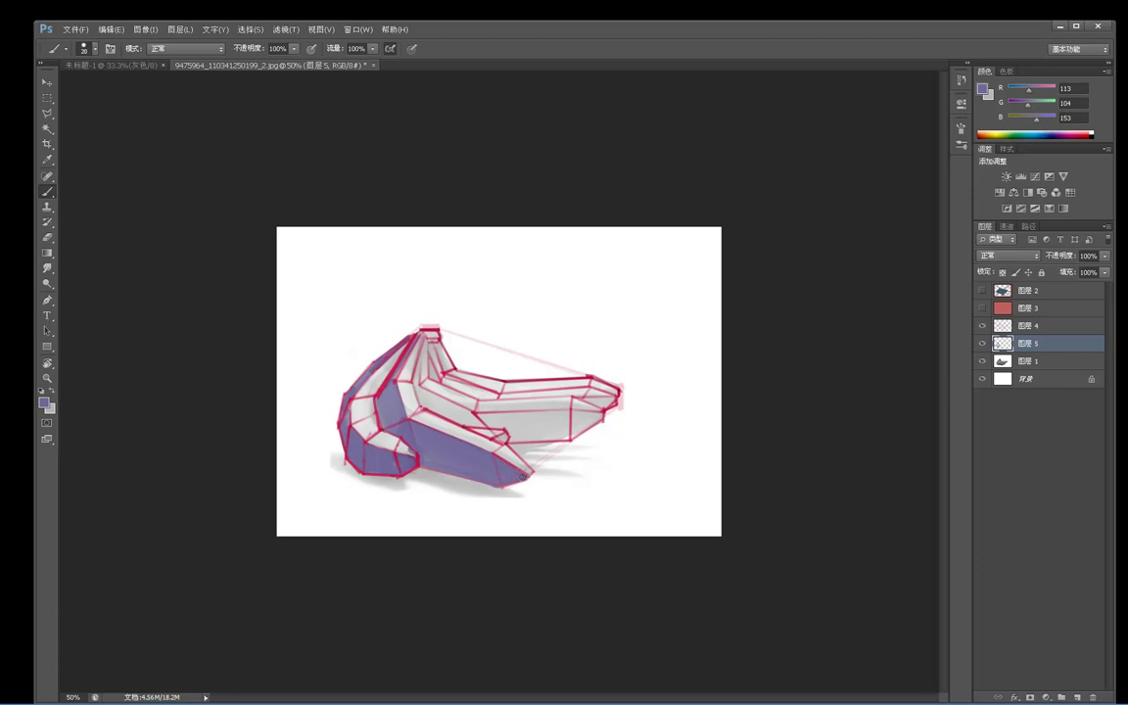
key(e)
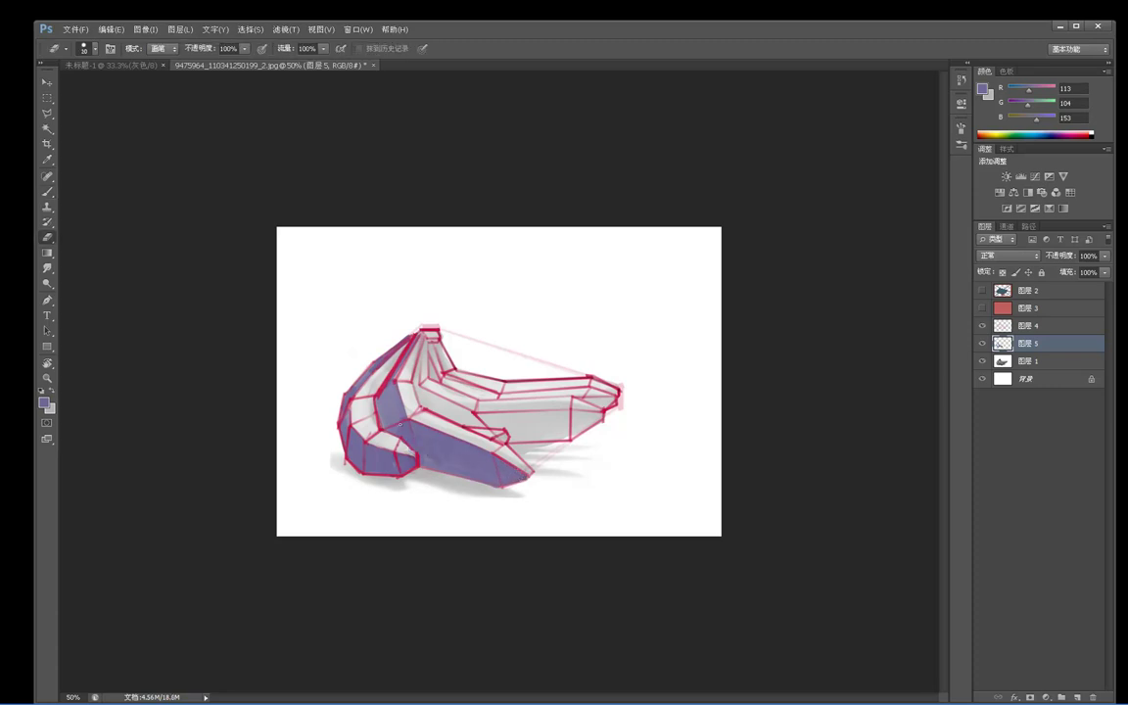
key(b)
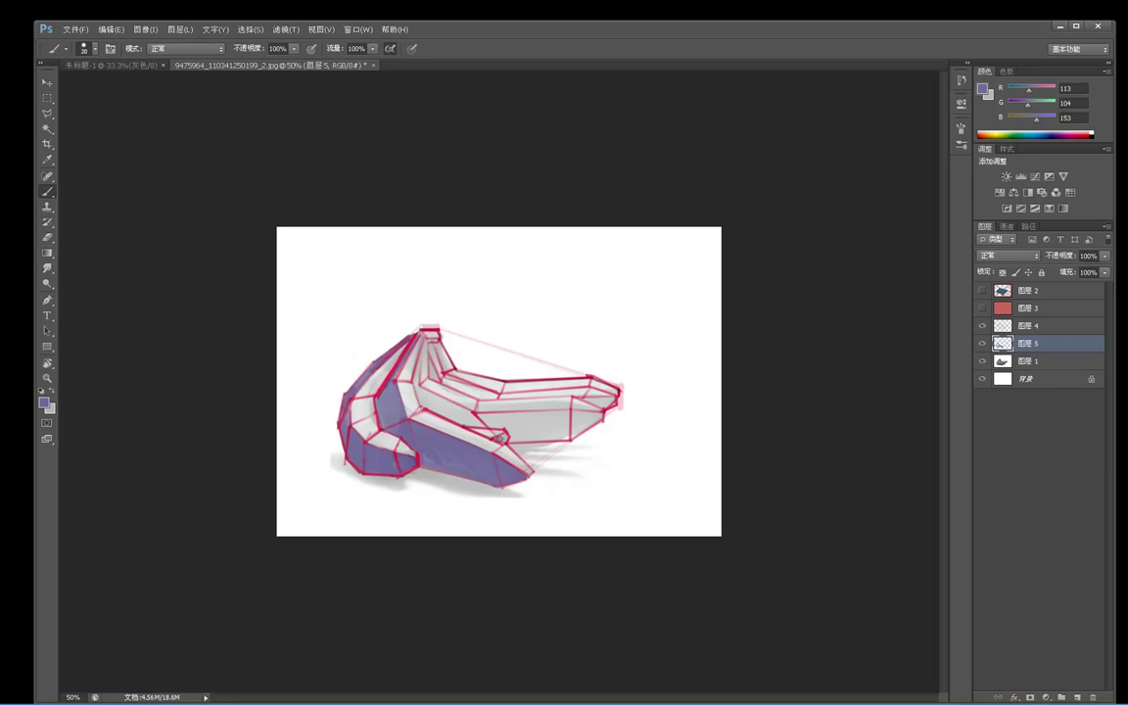
Shade the side plane just behind the front banana and the narrow strips running up to the stem in violet.
mouse_move(427, 405)
mouse_down()
mouse_move(462, 425)
mouse_move(435, 398)
mouse_up()
key(e)
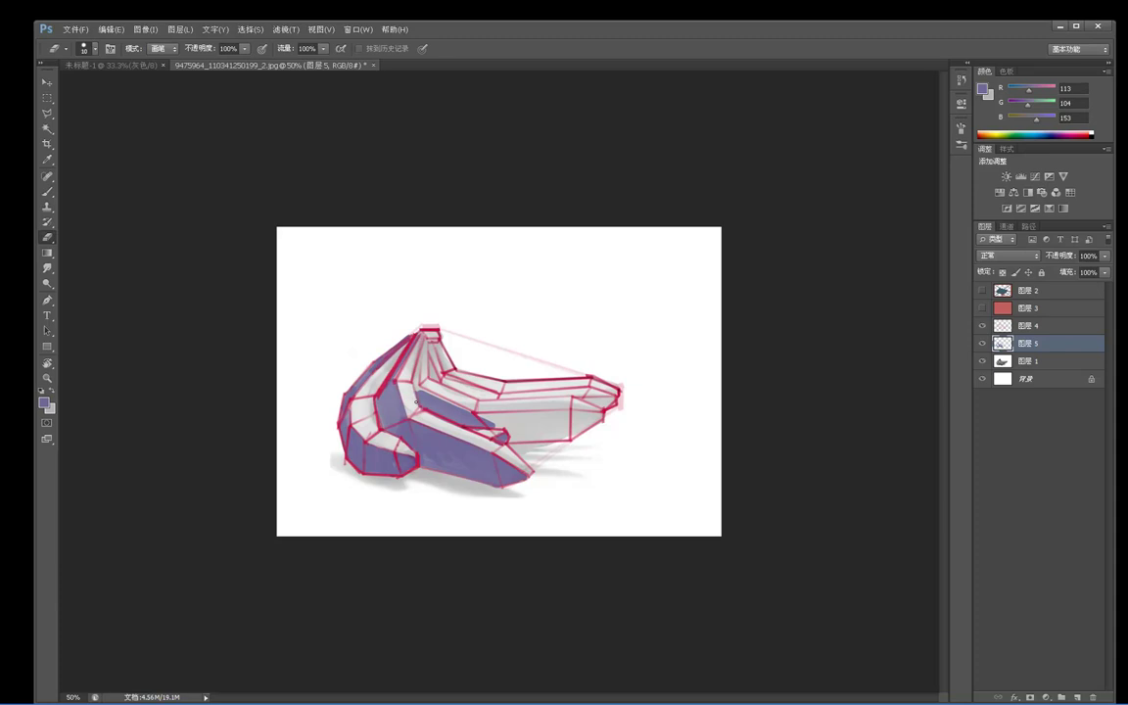
key(b)
mouse_move(421, 351)
mouse_down()
mouse_move(418, 385)
mouse_move(433, 375)
mouse_up()
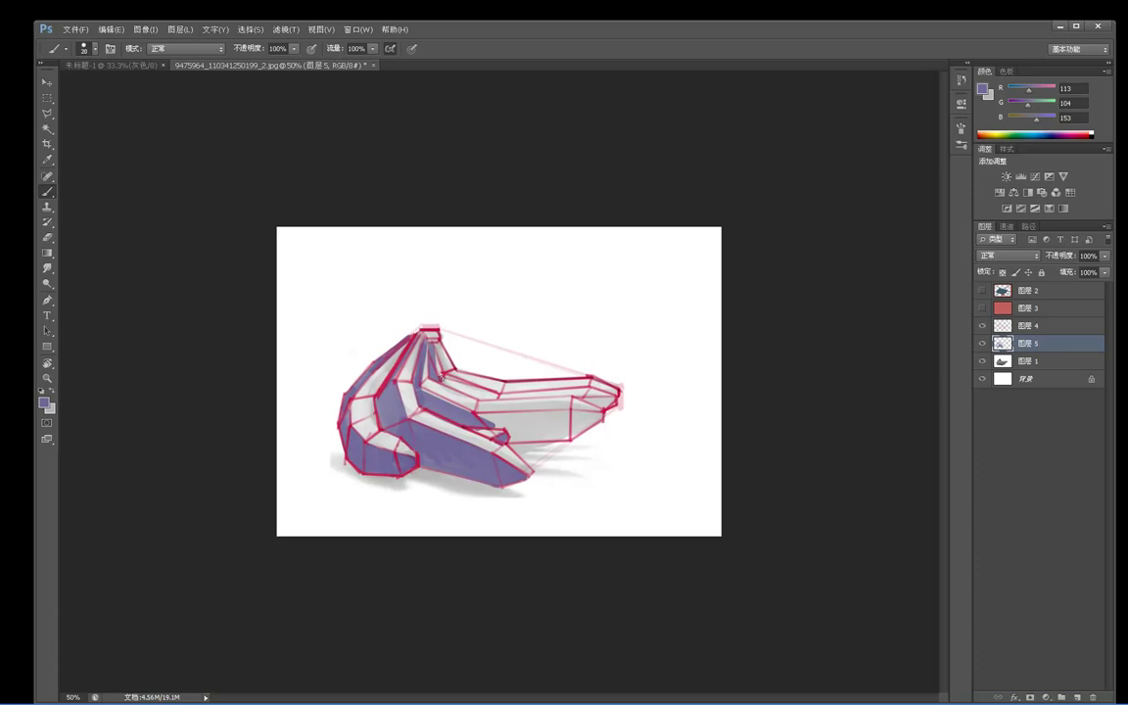
Fill the side and underside planes of the two rear bananas with violet out to their tips.
mouse_move(447, 381)
mouse_down()
mouse_move(477, 390)
mouse_move(432, 375)
mouse_move(486, 398)
mouse_move(431, 377)
mouse_move(525, 420)
mouse_move(567, 416)
mouse_move(481, 416)
mouse_move(529, 419)
mouse_move(547, 399)
mouse_move(506, 407)
mouse_move(566, 415)
mouse_move(530, 436)
mouse_up()
mouse_move(530, 437)
mouse_down()
mouse_move(516, 429)
mouse_move(560, 437)
mouse_move(600, 420)
mouse_move(581, 415)
mouse_move(596, 414)
mouse_move(540, 437)
mouse_up()
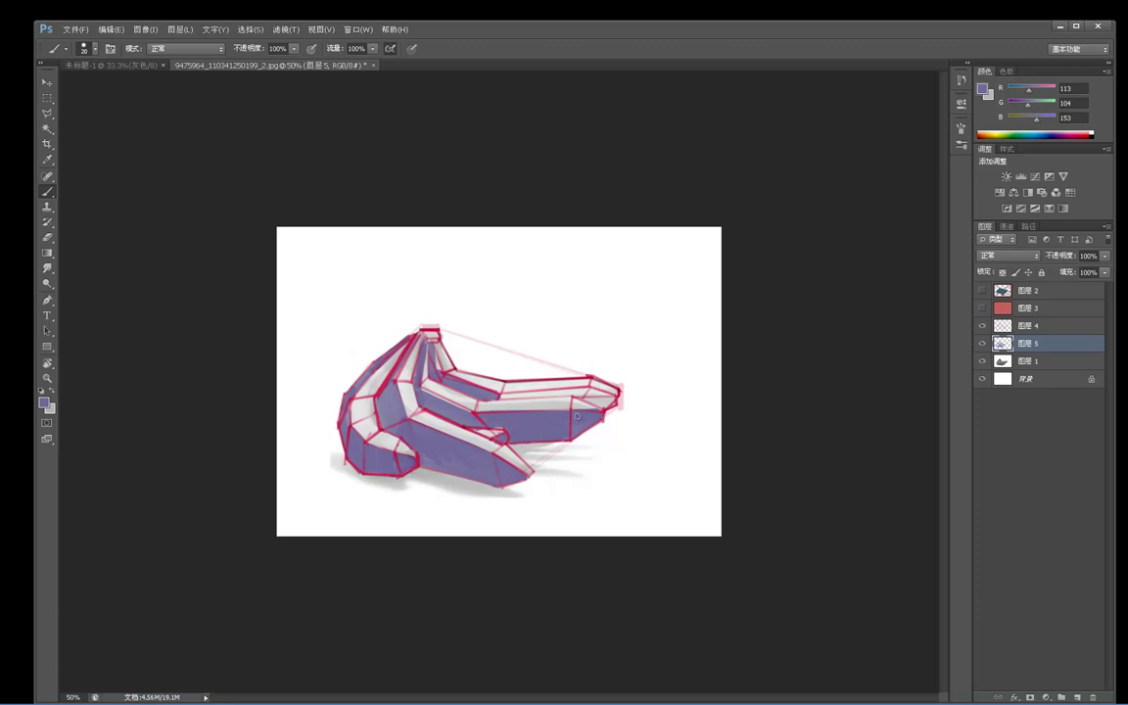
drag(591, 401, 498, 395)
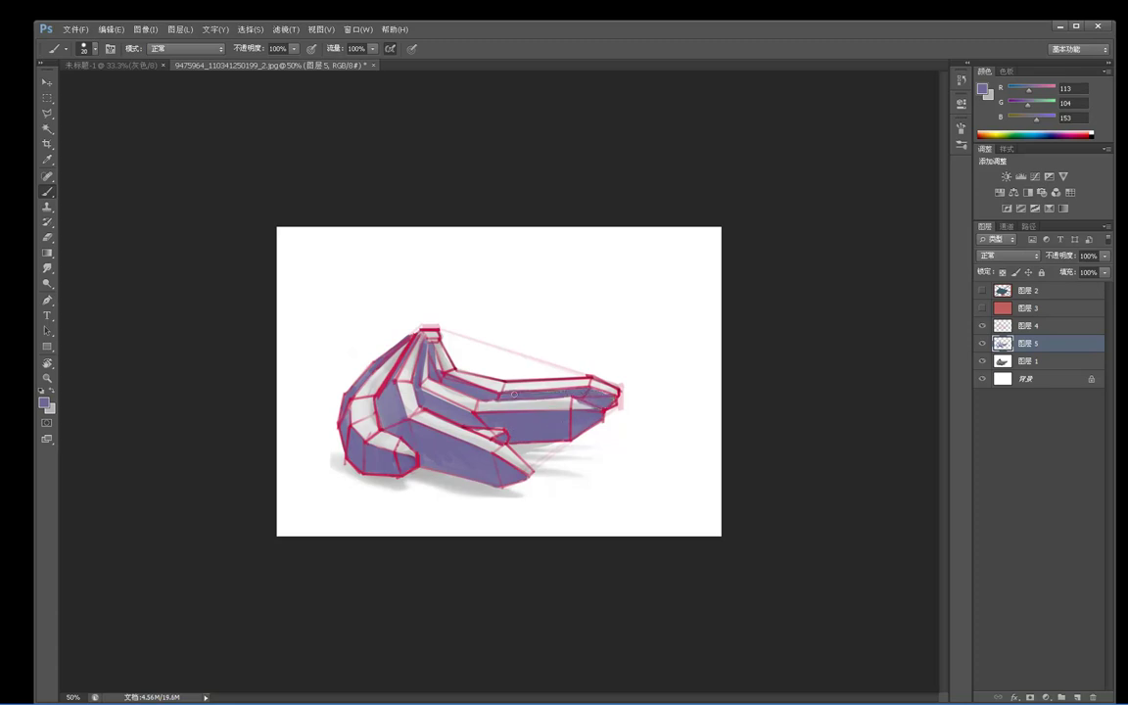
key(e)
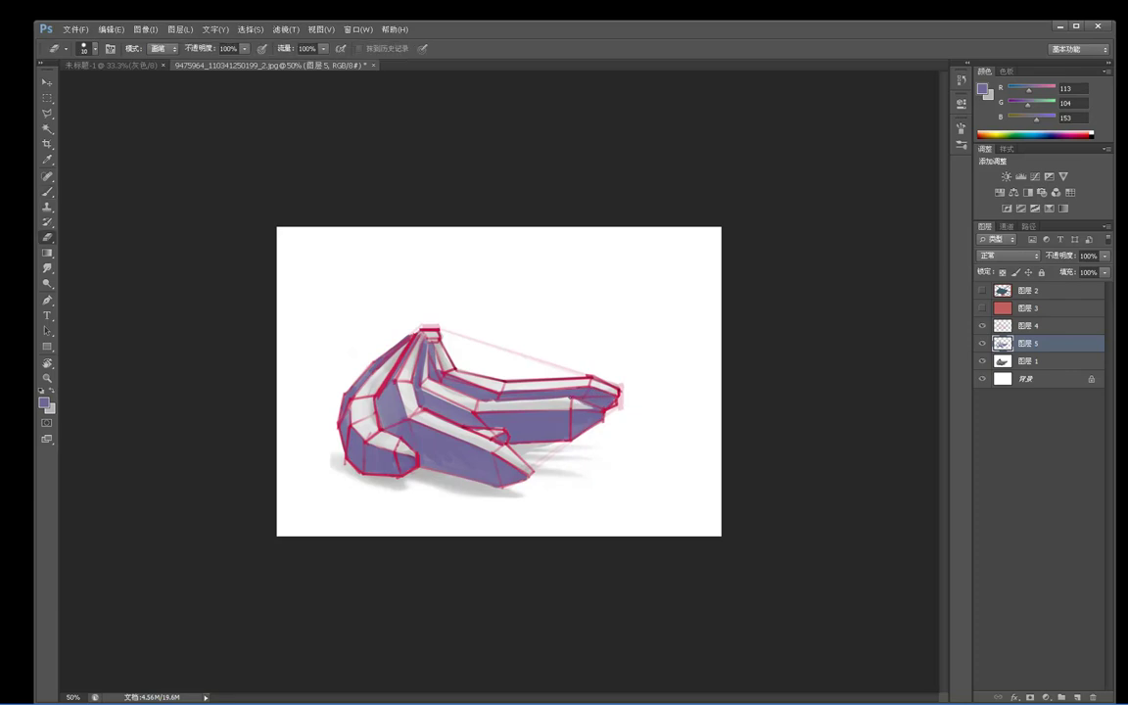
Examine the overall light and shadow pattern of the shaded bananas at thumbnail size.
key(z)
alt+click(582, 339)
alt+click(579, 336)
alt+click(584, 312)
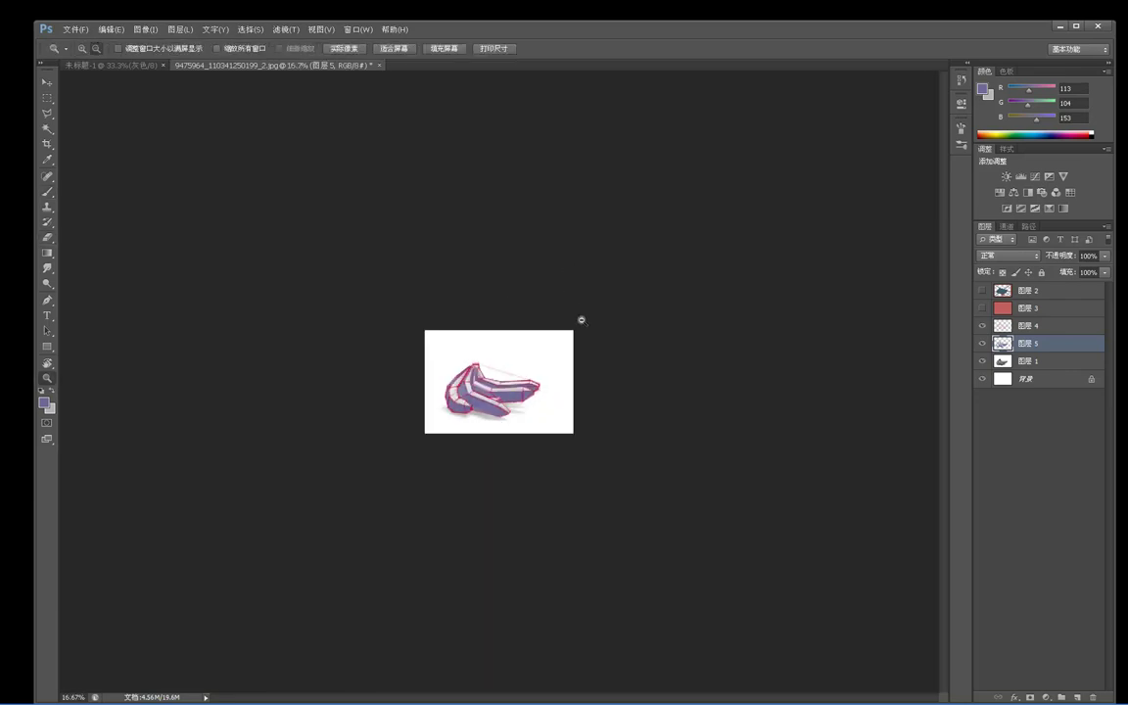
alt+click(575, 274)
click(504, 360)
click(460, 387)
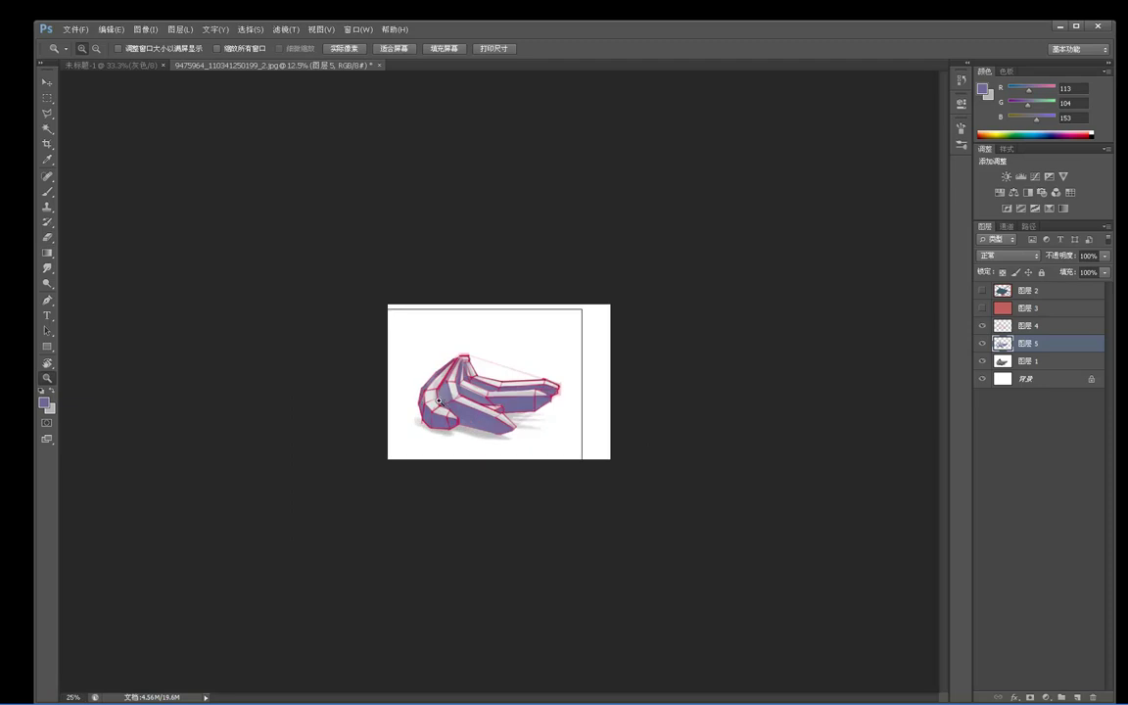
click(431, 403)
click(417, 411)
Paint violet cast shadows on the ground beneath the leftmost banana and along the front banana past its tip.
key(b)
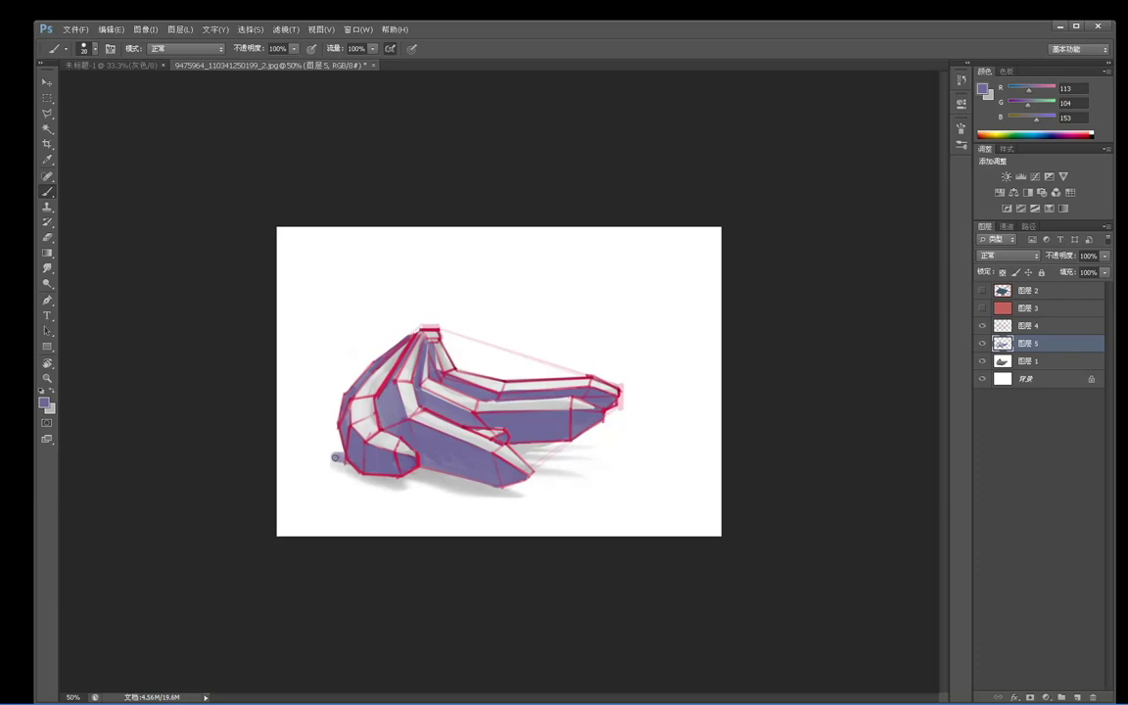
mouse_move(367, 470)
mouse_down()
mouse_move(347, 463)
mouse_move(396, 485)
mouse_move(343, 465)
mouse_move(389, 486)
mouse_up()
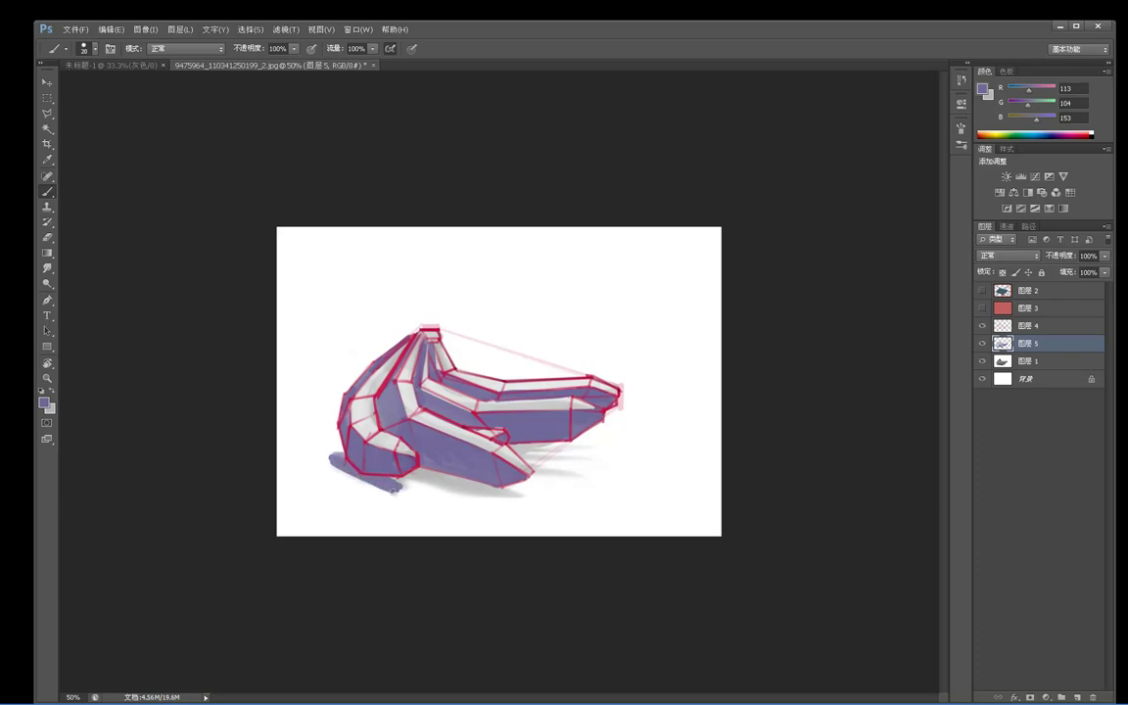
key(e)
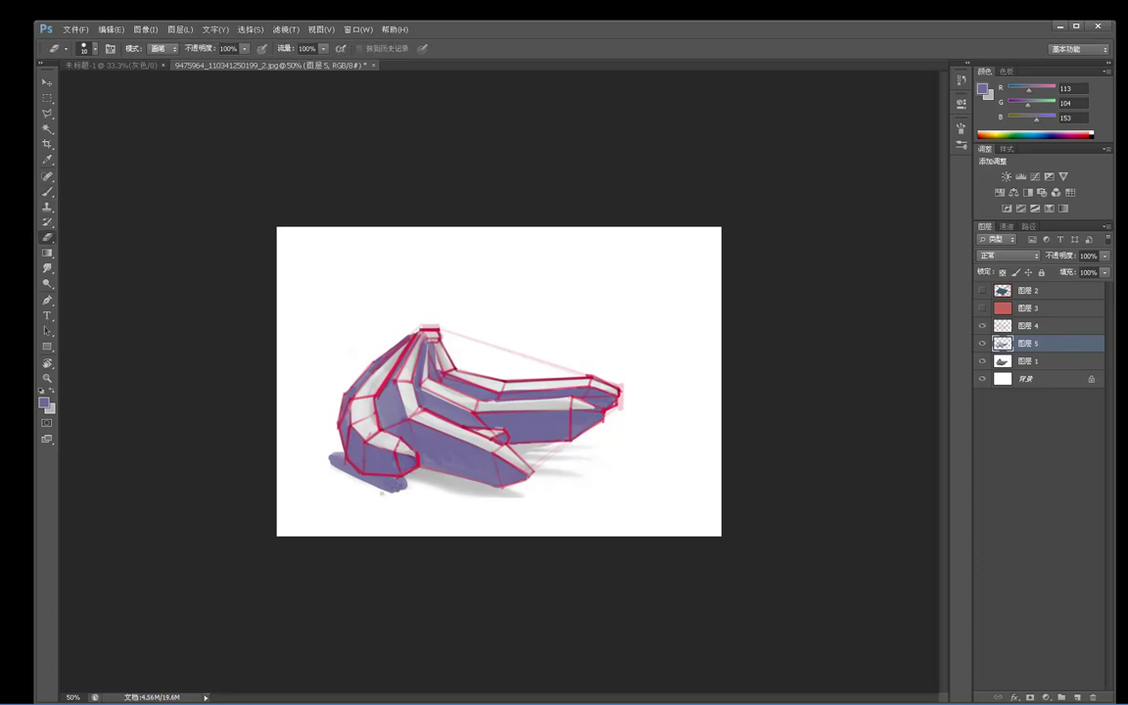
key(b)
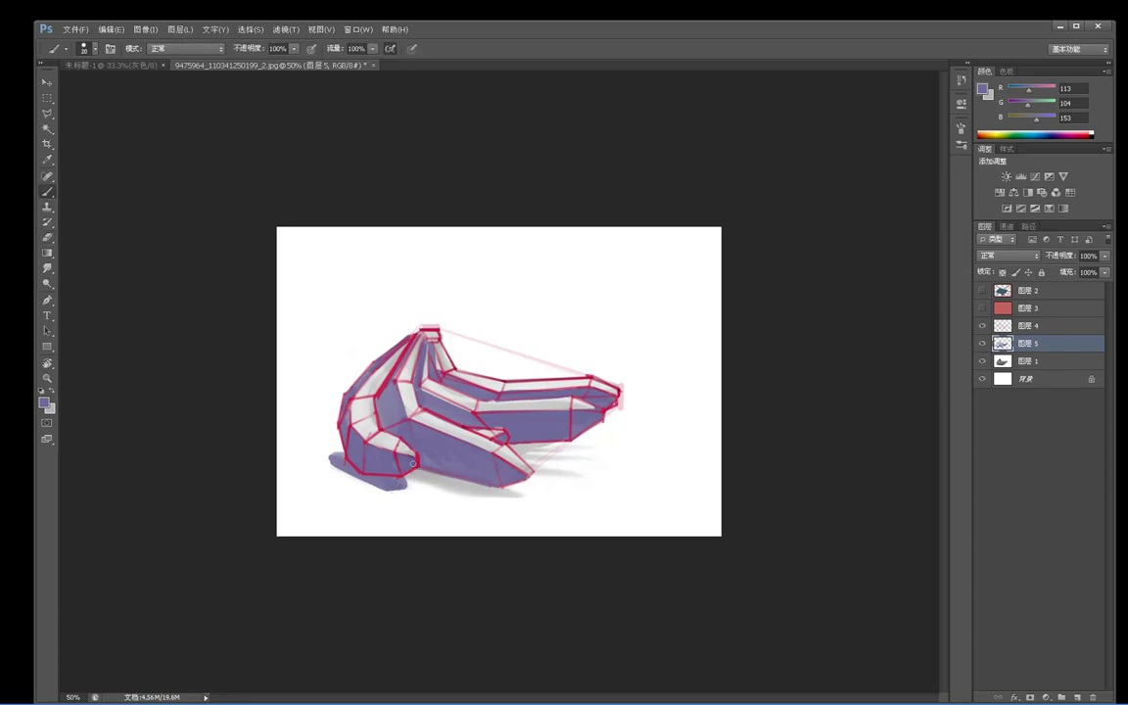
mouse_move(467, 486)
mouse_down()
mouse_move(506, 481)
mouse_move(521, 495)
mouse_move(509, 489)
mouse_move(516, 494)
mouse_move(530, 465)
mouse_move(572, 473)
mouse_up()
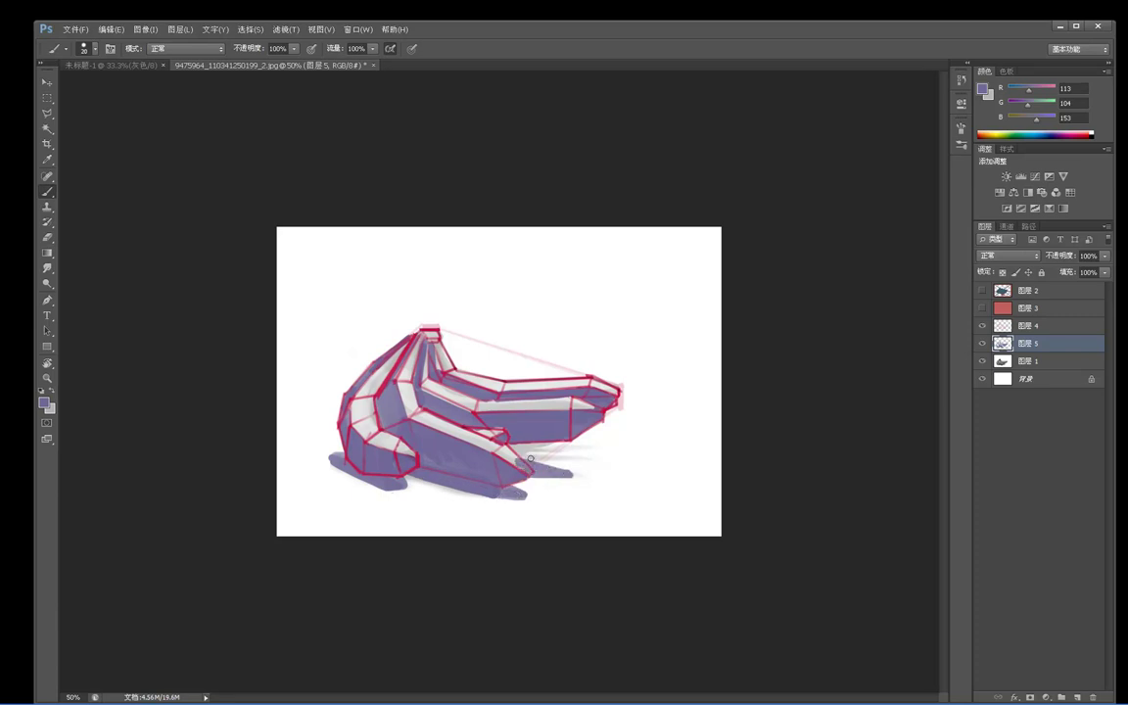
key(e)
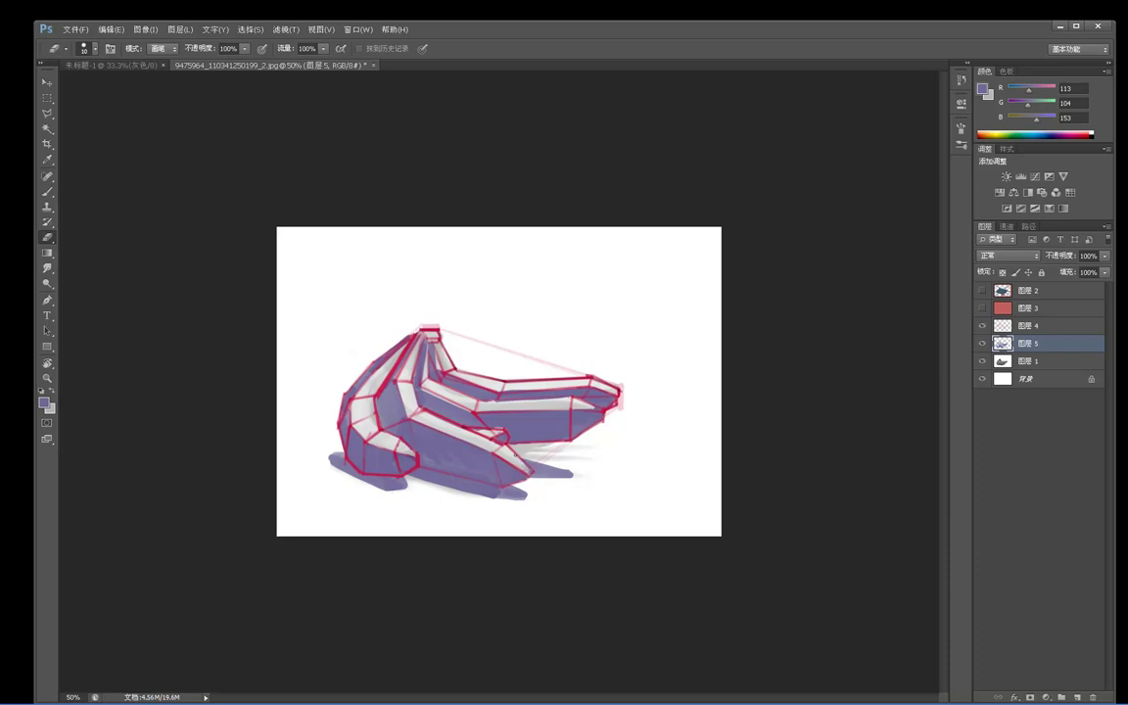
key(ctrl+z)
key(b)
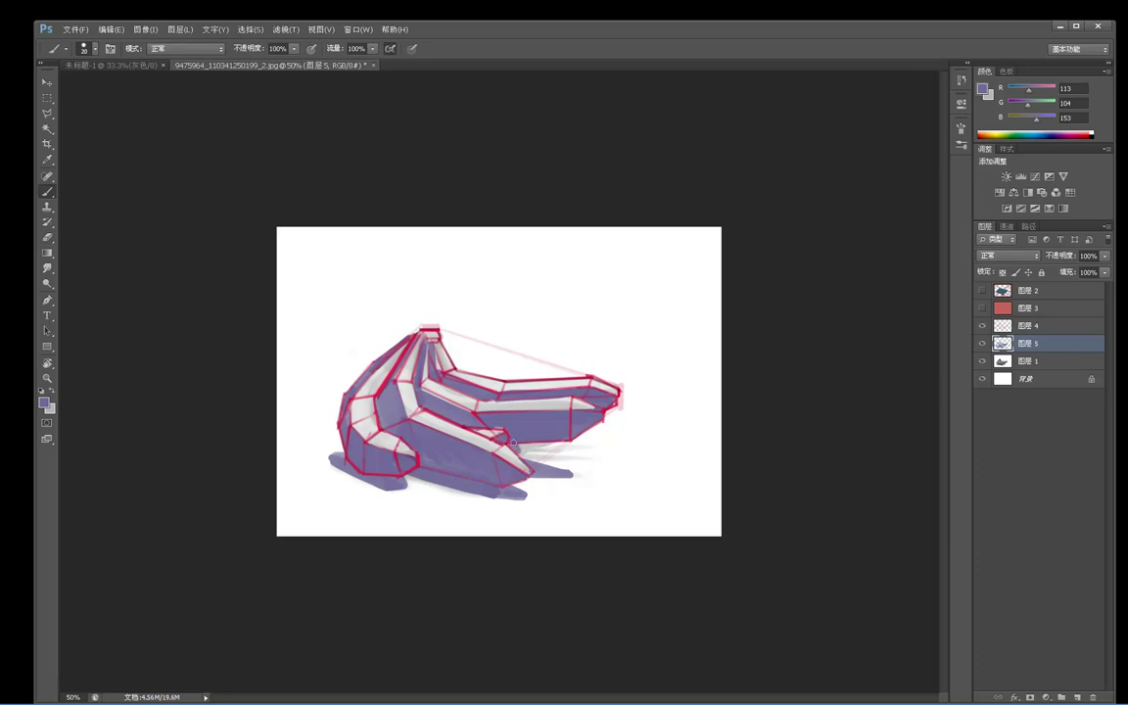
Paint the cast shadow under the rear bananas and trim the edges of the ground shadows with the 10 px eraser.
mouse_move(521, 450)
mouse_down()
mouse_move(568, 452)
mouse_move(544, 454)
mouse_up()
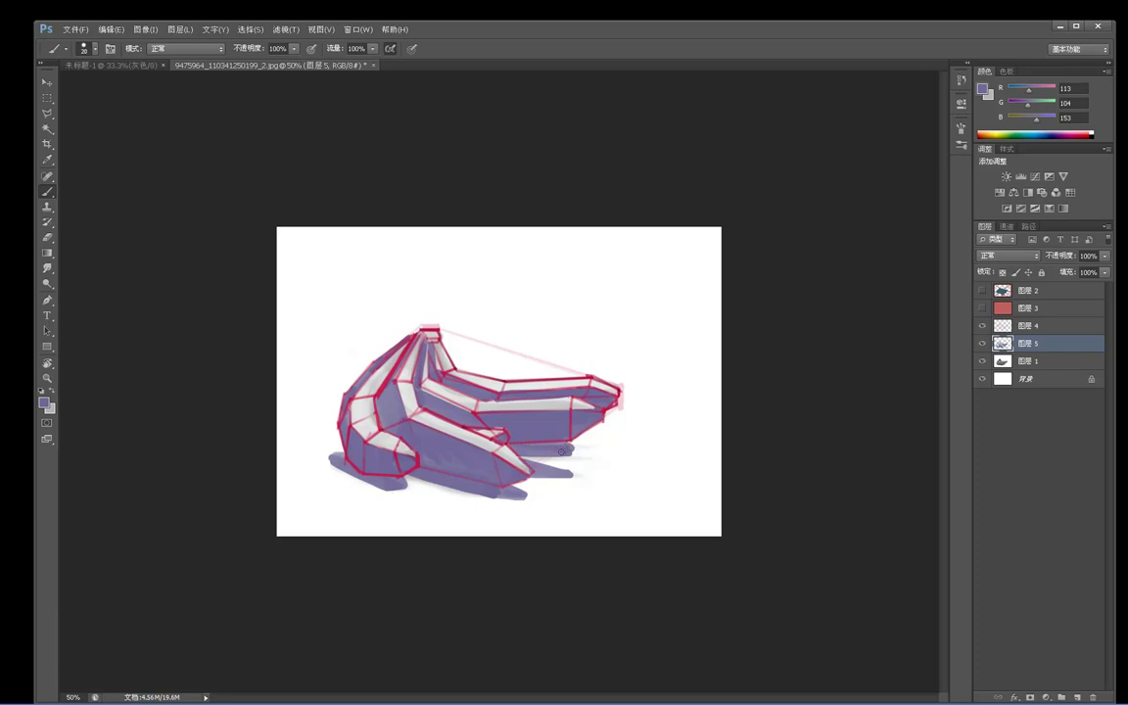
key(e)
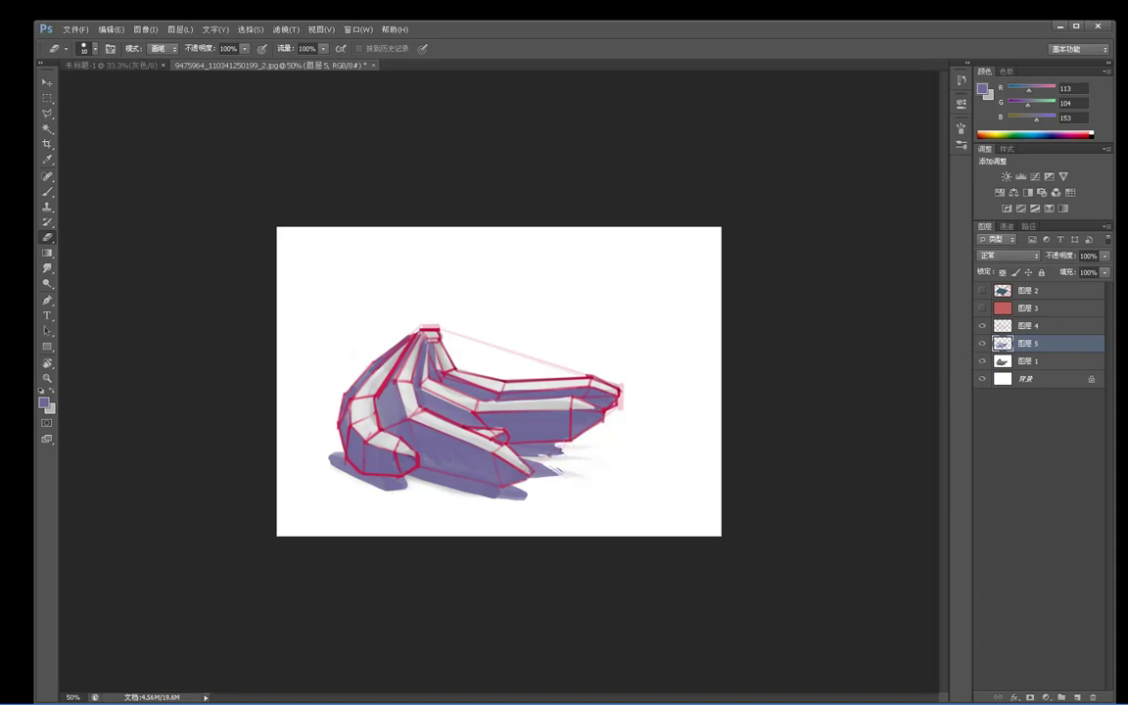
key(ctrl+z)
drag(572, 449, 563, 451)
drag(516, 503, 457, 499)
key(b)
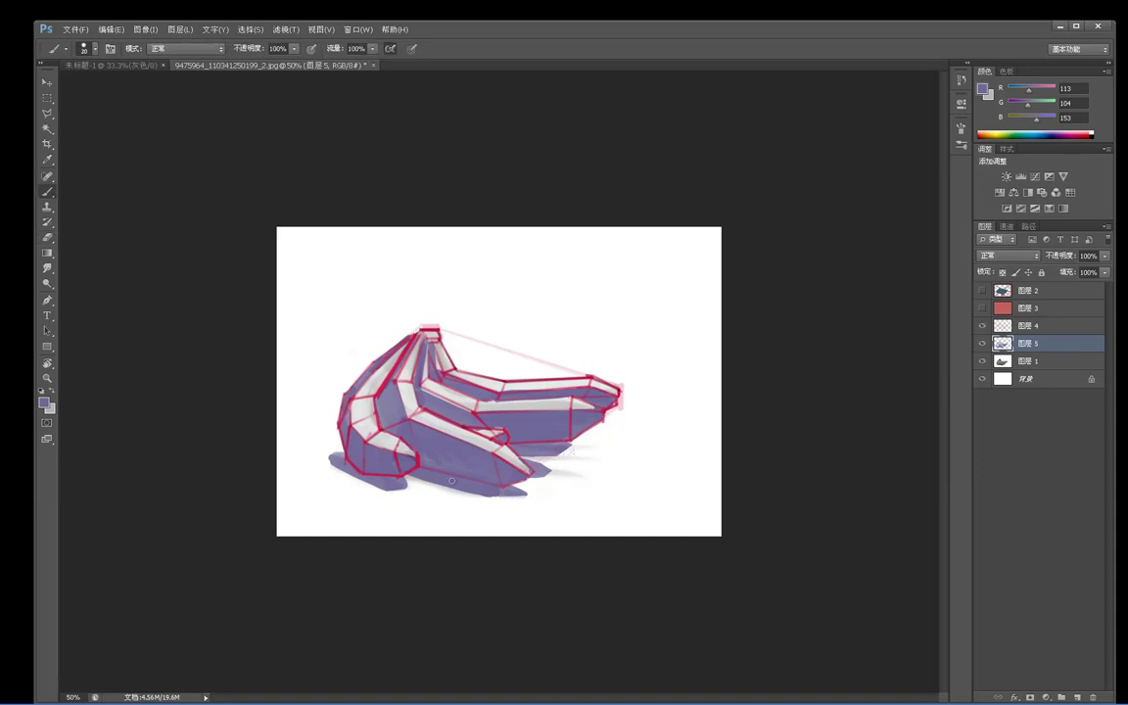
drag(488, 497, 531, 492)
Check the banana study with its ground shadows at a much smaller view size.
key(e)
key(alt+space)
alt+click(545, 367)
alt+click(545, 367)
alt+click(529, 251)
alt+click(529, 250)
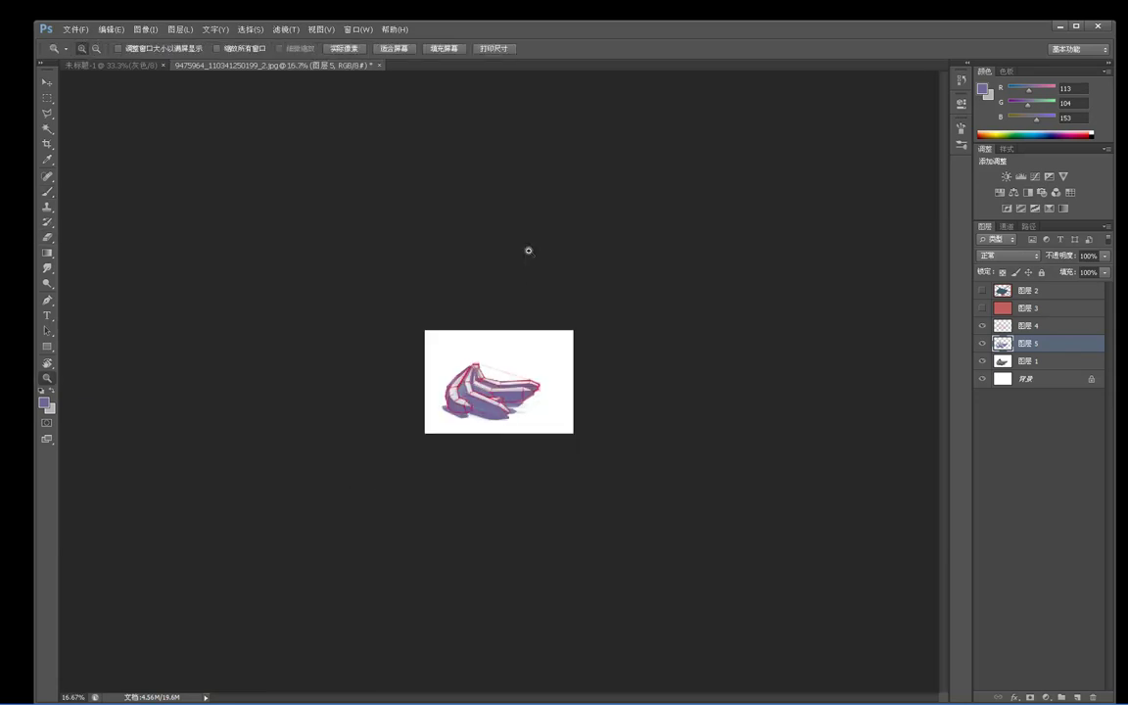
drag(538, 407, 455, 343)
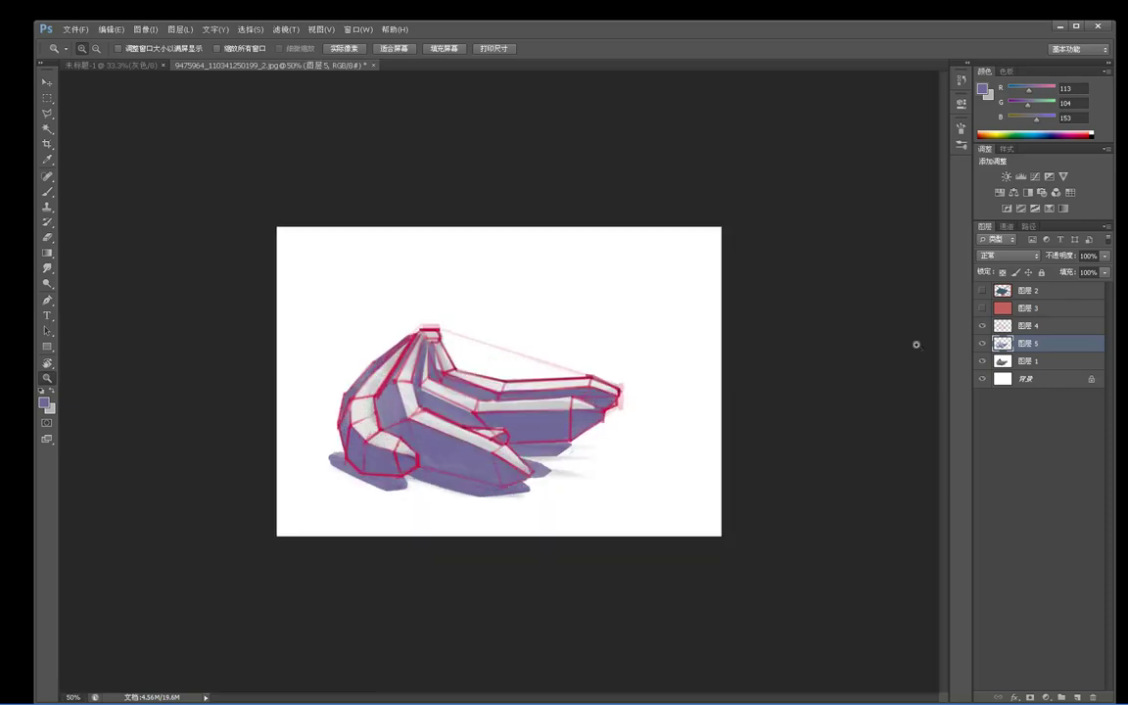
Compare the violet shading on 图层 5 with the faded photo, with the line layer 图层 4 hidden.
click(981, 325)
click(982, 342)
click(983, 343)
click(983, 342)
click(983, 343)
click(983, 343)
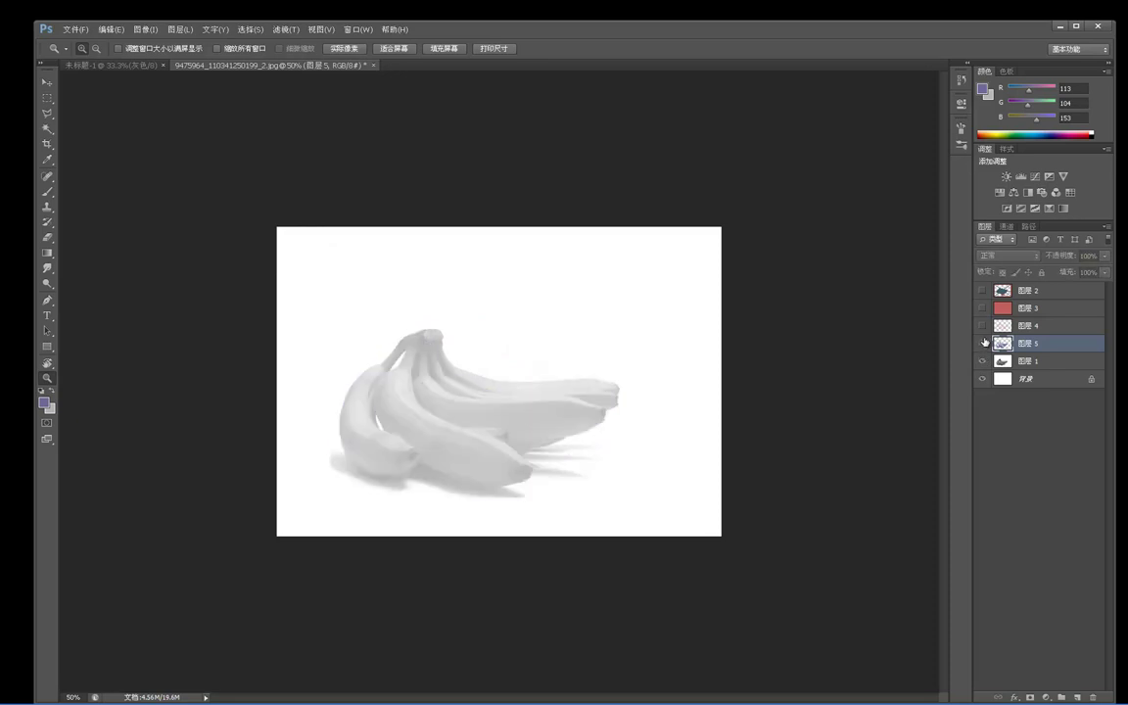
click(983, 342)
click(983, 343)
click(982, 343)
click(983, 343)
click(983, 343)
click(983, 342)
click(983, 342)
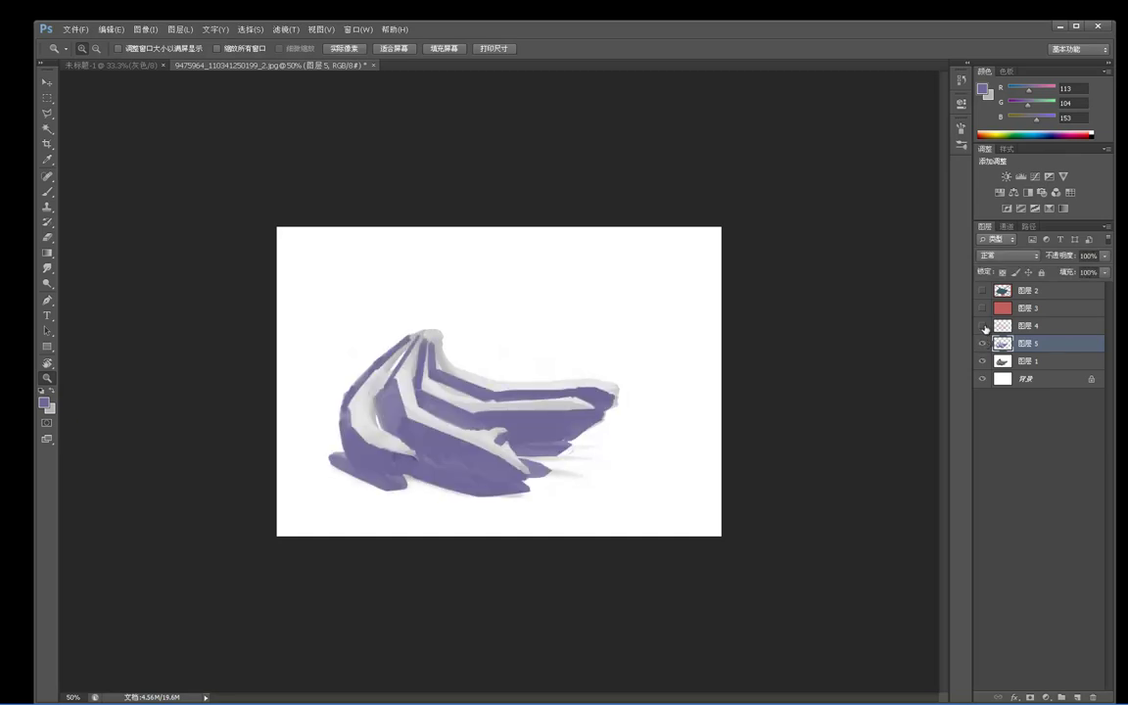
click(982, 325)
click(982, 326)
click(983, 342)
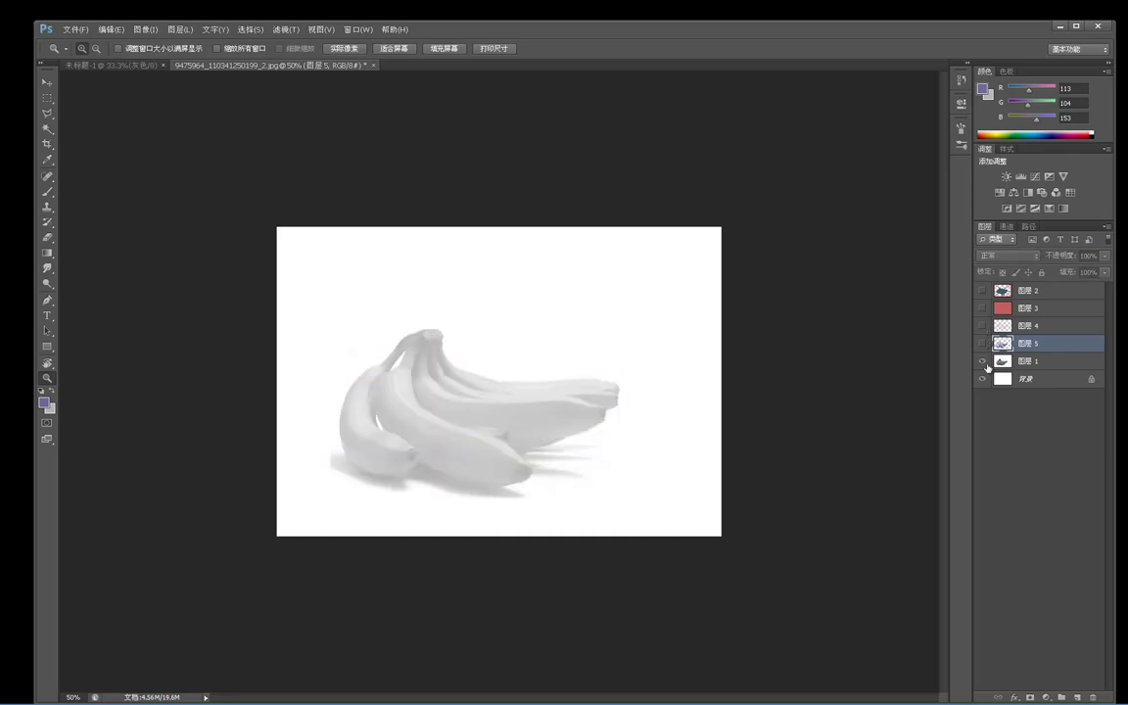
Raise the opacity of the photo layer 图层 1 to 90% and show 图层 4 and 图层 5.
click(1031, 360)
drag(1059, 257, 1088, 263)
click(982, 326)
click(983, 343)
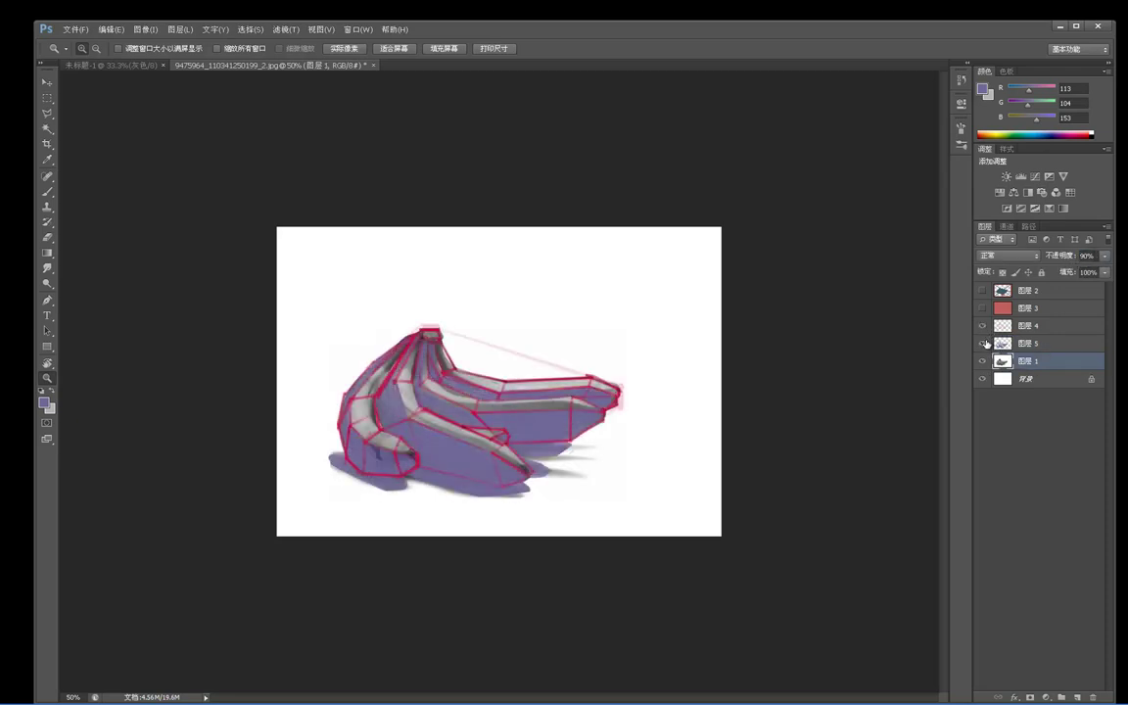
Compare the shading and lines against the darker photo, and hide the photo layer 图层 1.
click(982, 326)
click(983, 342)
click(983, 343)
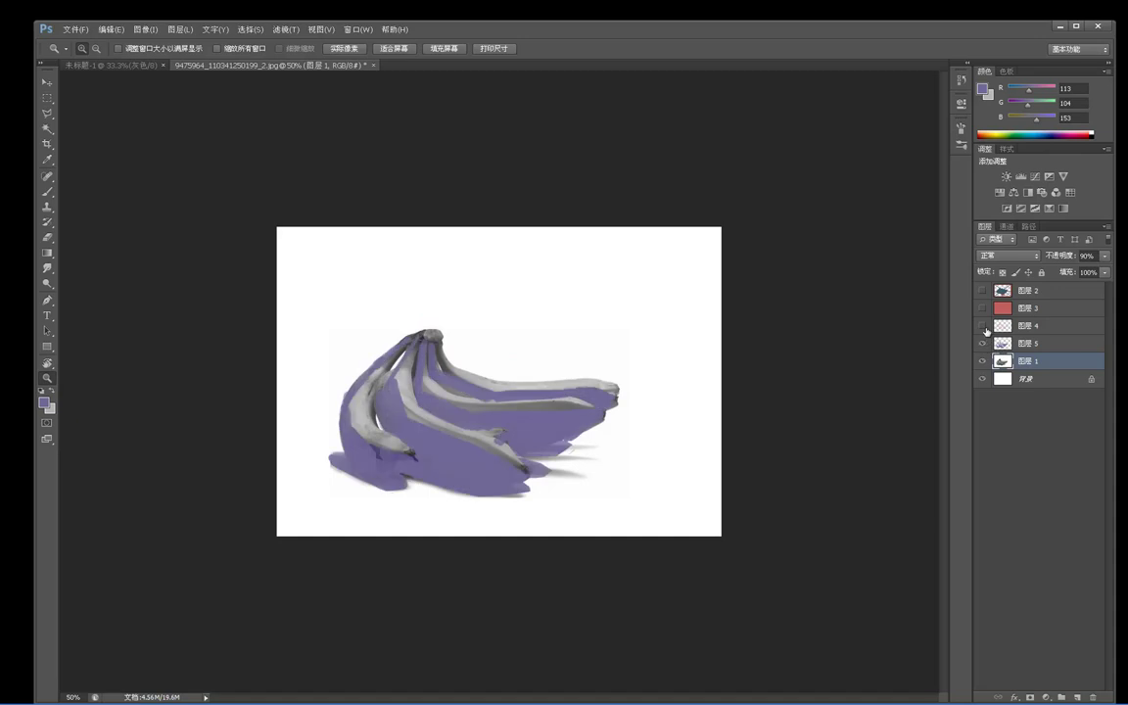
click(982, 326)
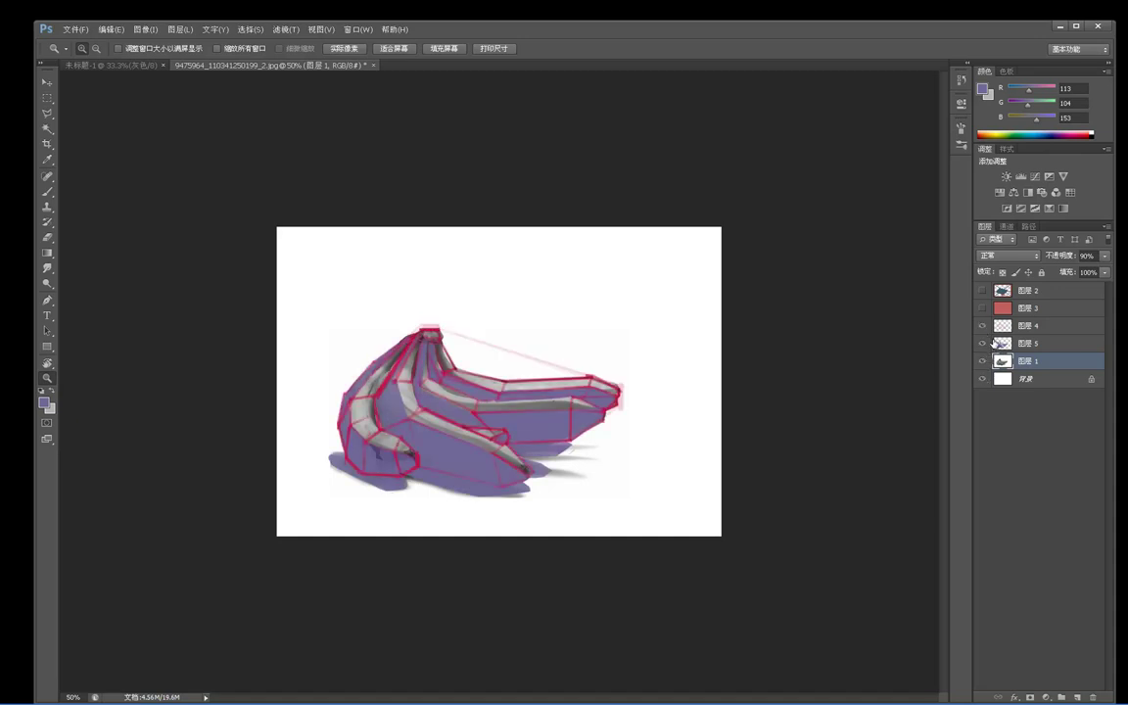
click(982, 361)
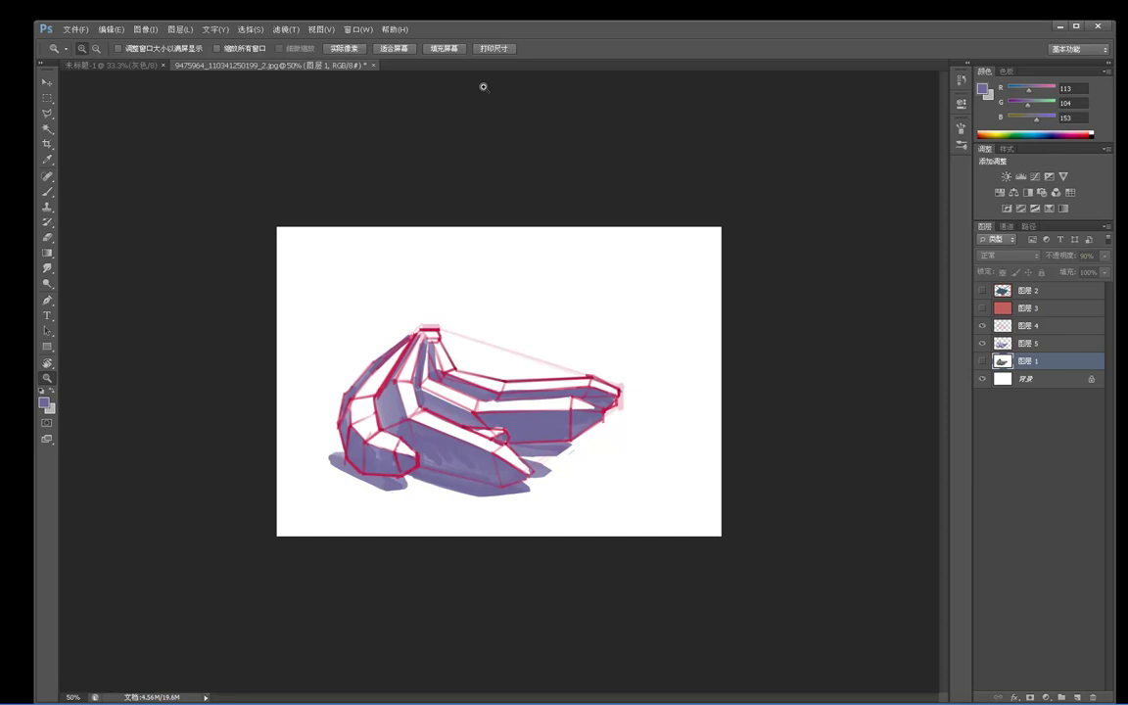
Examine the violet shadow shapes on white with and without the red construction lines of 图层 4.
key(b)
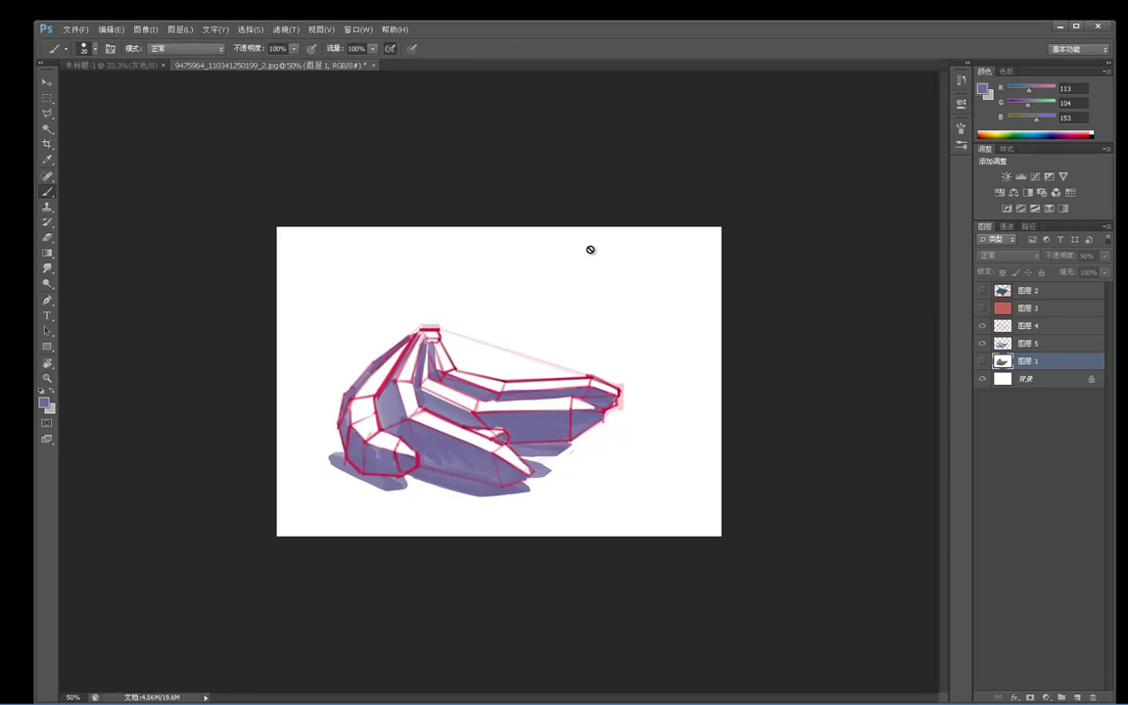
drag(982, 326, 984, 345)
click(981, 344)
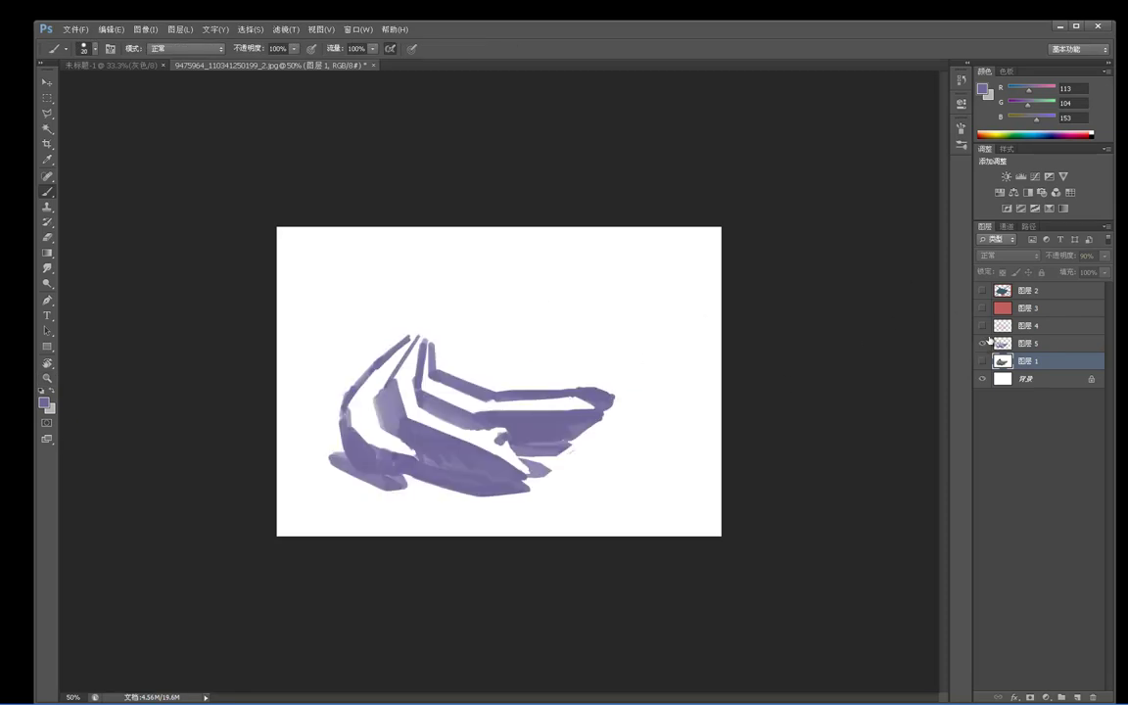
click(982, 326)
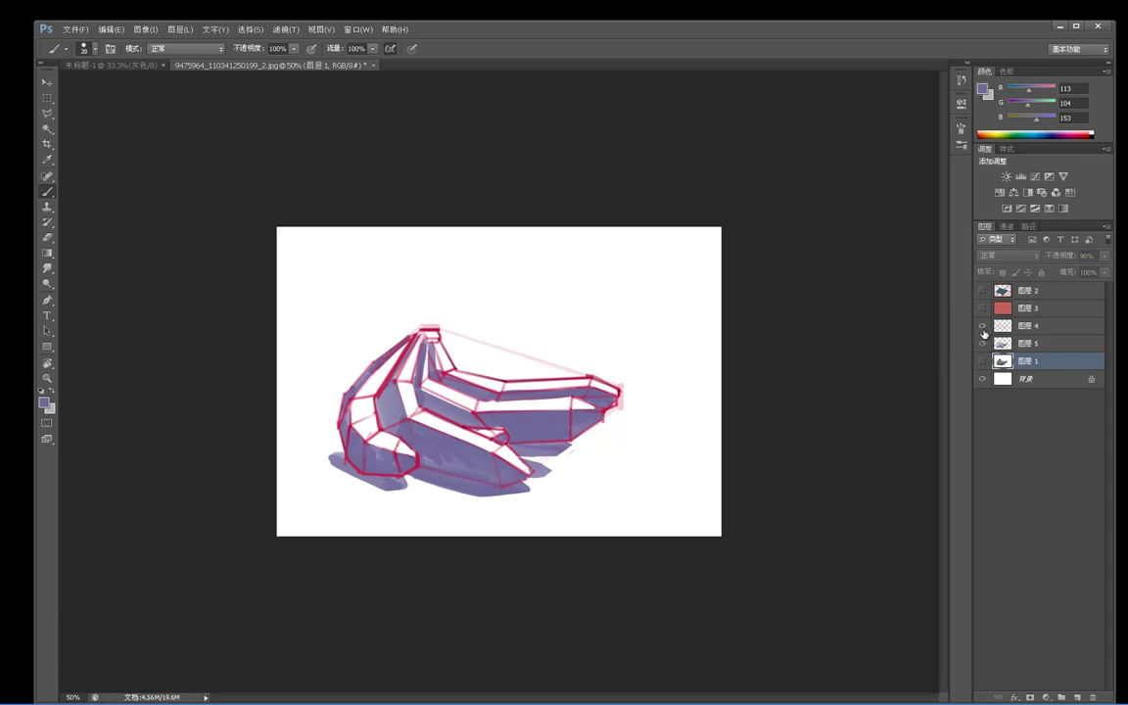
click(983, 327)
click(983, 327)
click(983, 327)
click(983, 327)
click(983, 327)
click(983, 327)
On 图层 4, select the small gap near the middle banana's tip, fill it with white and deselect it.
click(1029, 329)
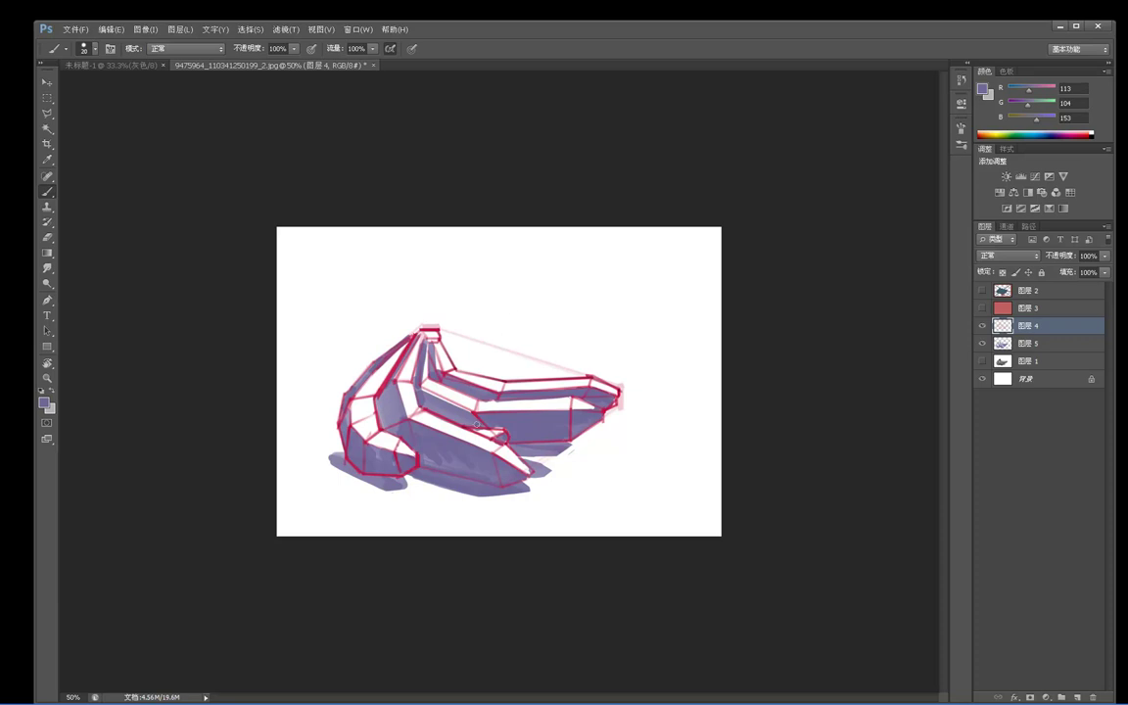
key(l)
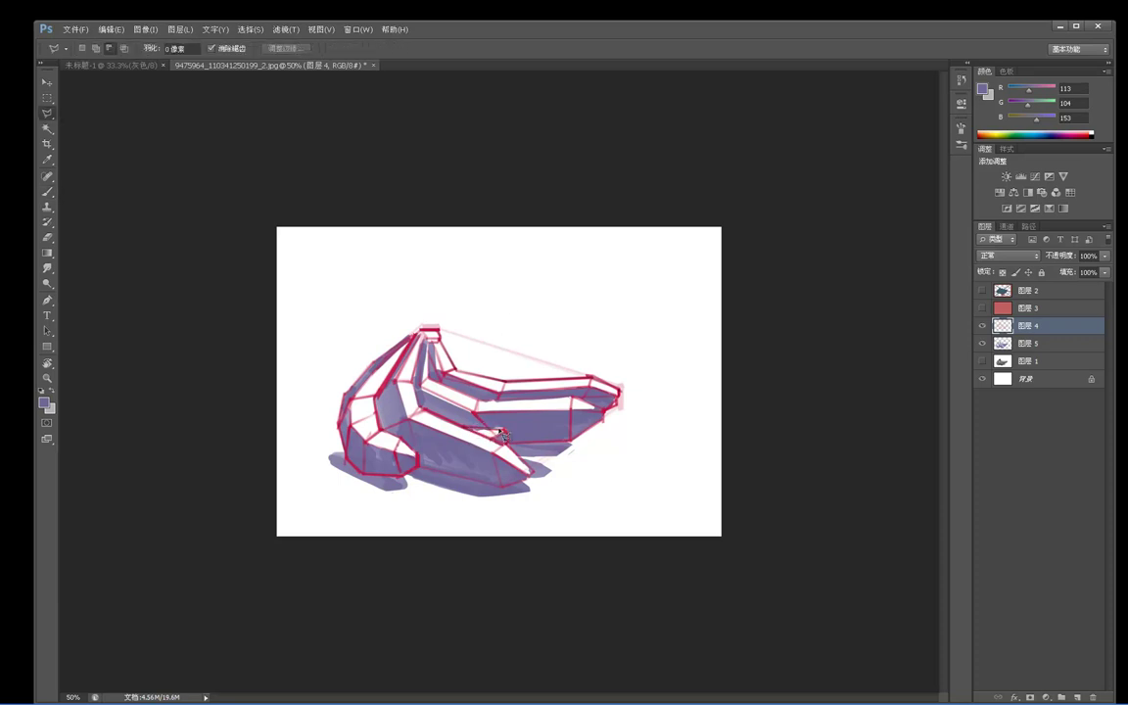
click(507, 431)
click(489, 437)
click(469, 429)
key(b)
key(x)
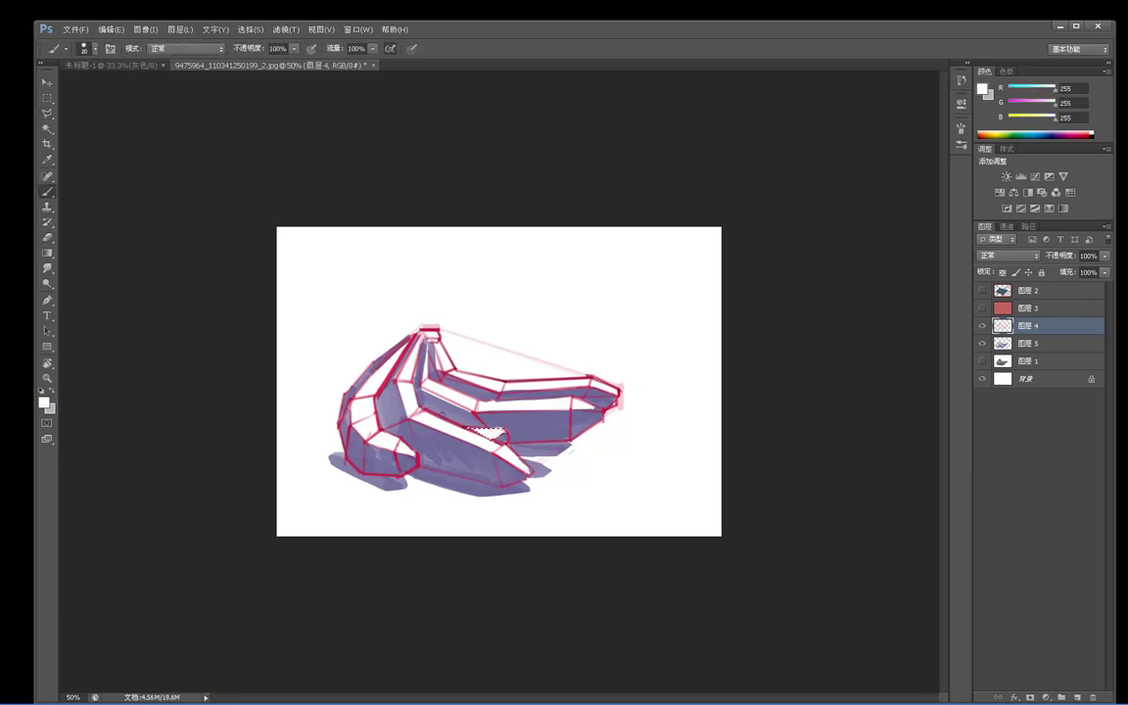
key(m)
click(520, 292)
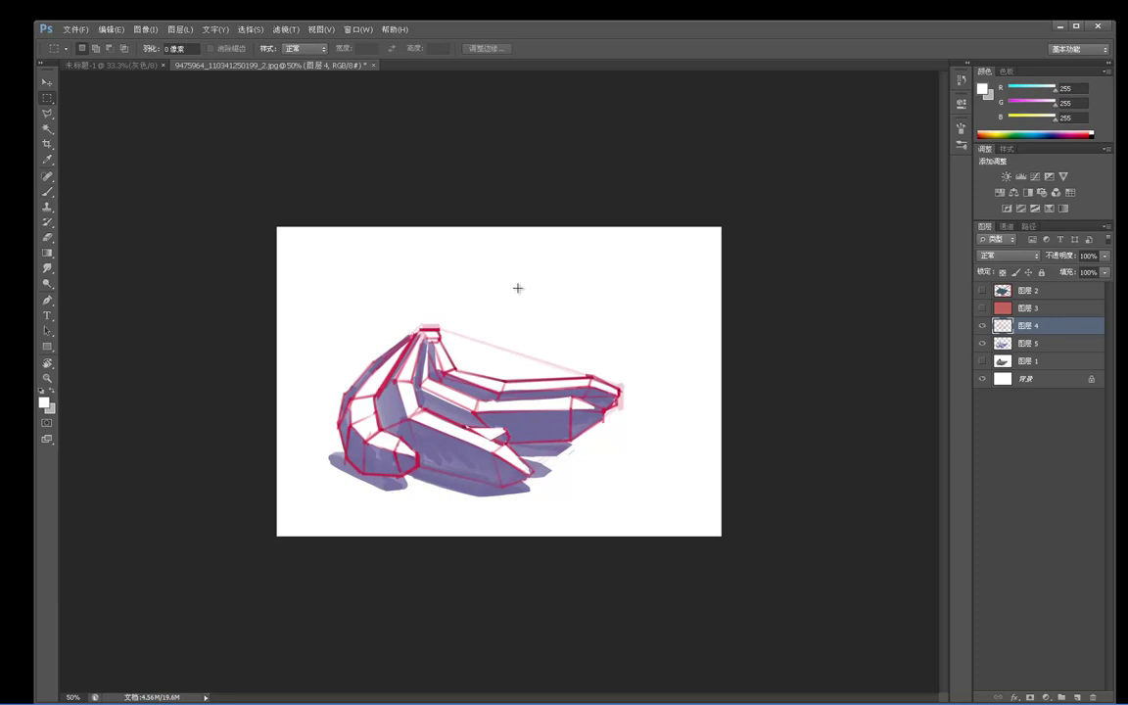
Hide 图层 4 and 图层 5, check the photo on 图层 1 on its own, and leave only the white background showing.
drag(981, 325, 984, 364)
click(983, 362)
click(983, 362)
click(983, 362)
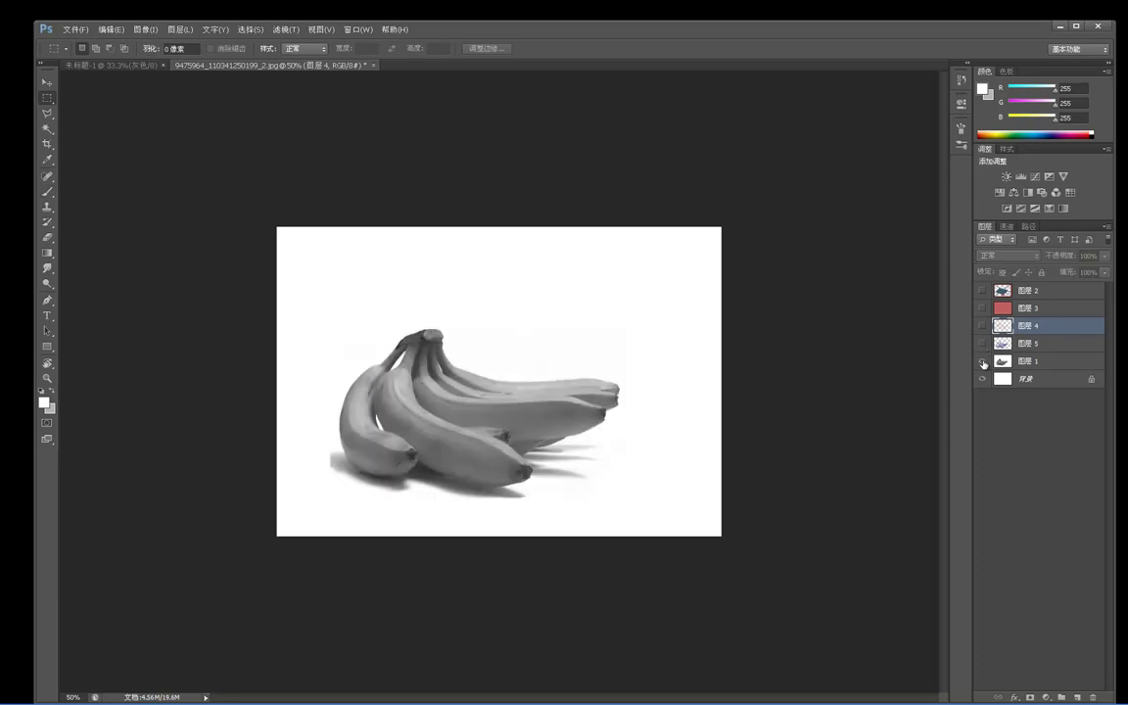
click(983, 362)
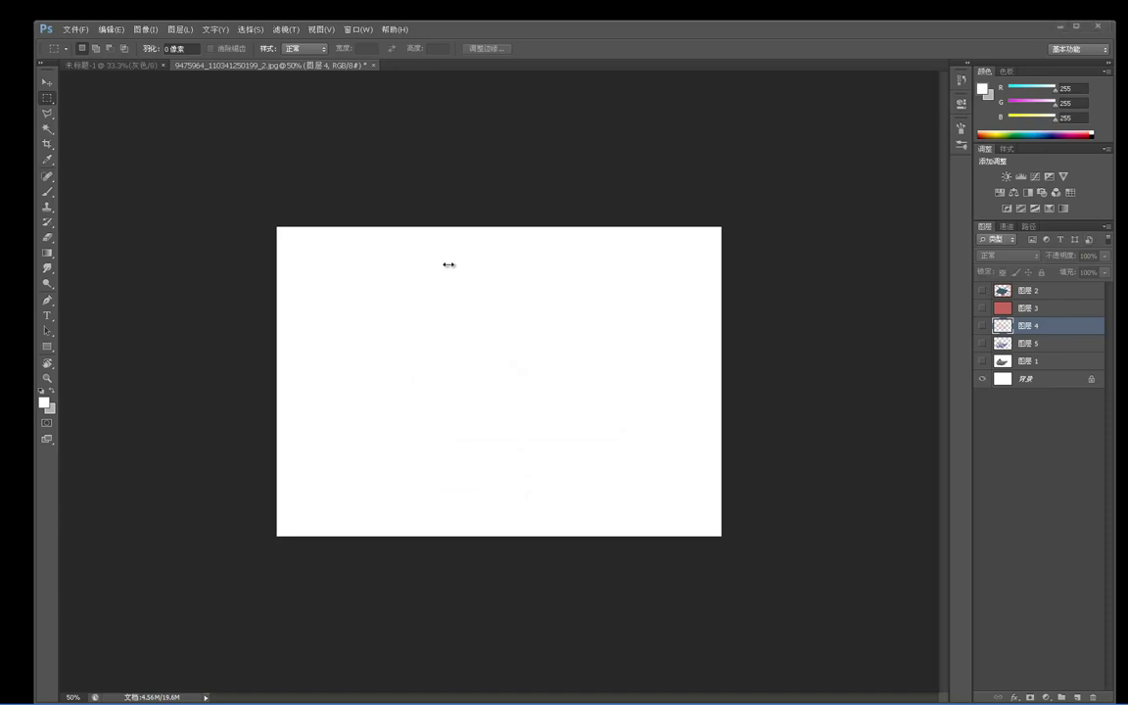
key(b)
click(981, 361)
click(981, 361)
click(980, 342)
click(980, 343)
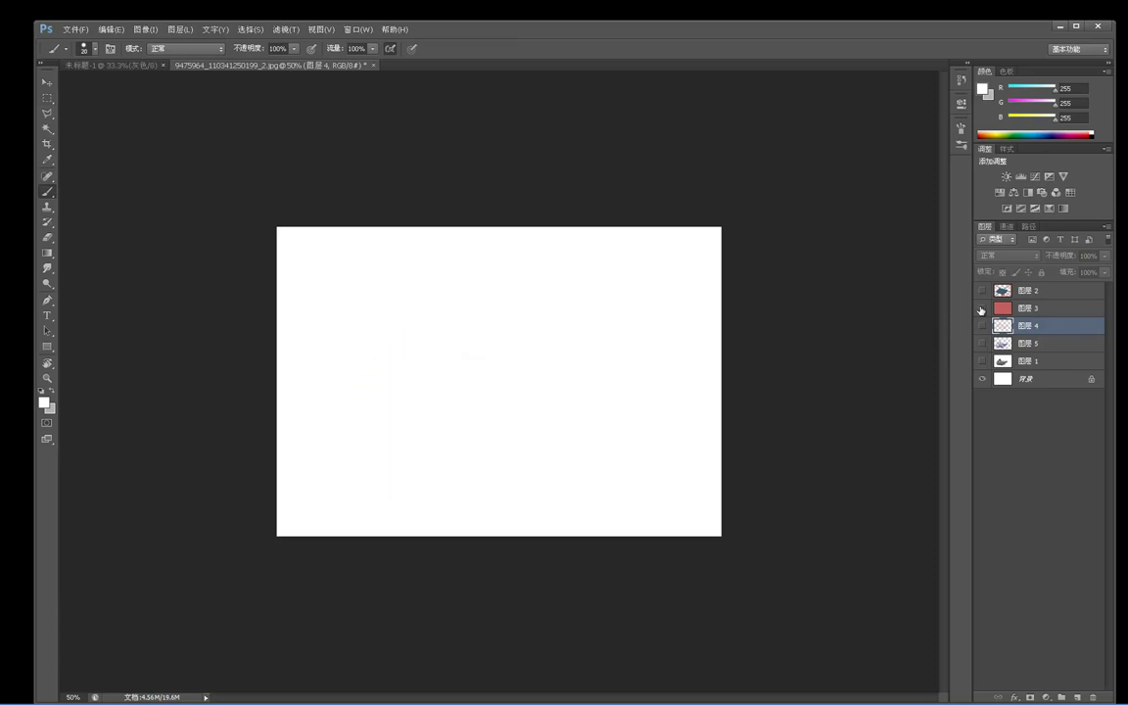
Show the silhouette layer 图层 2 at 16% opacity and add a new empty layer above it for sketching.
click(981, 291)
click(1025, 292)
drag(1069, 256, 1026, 266)
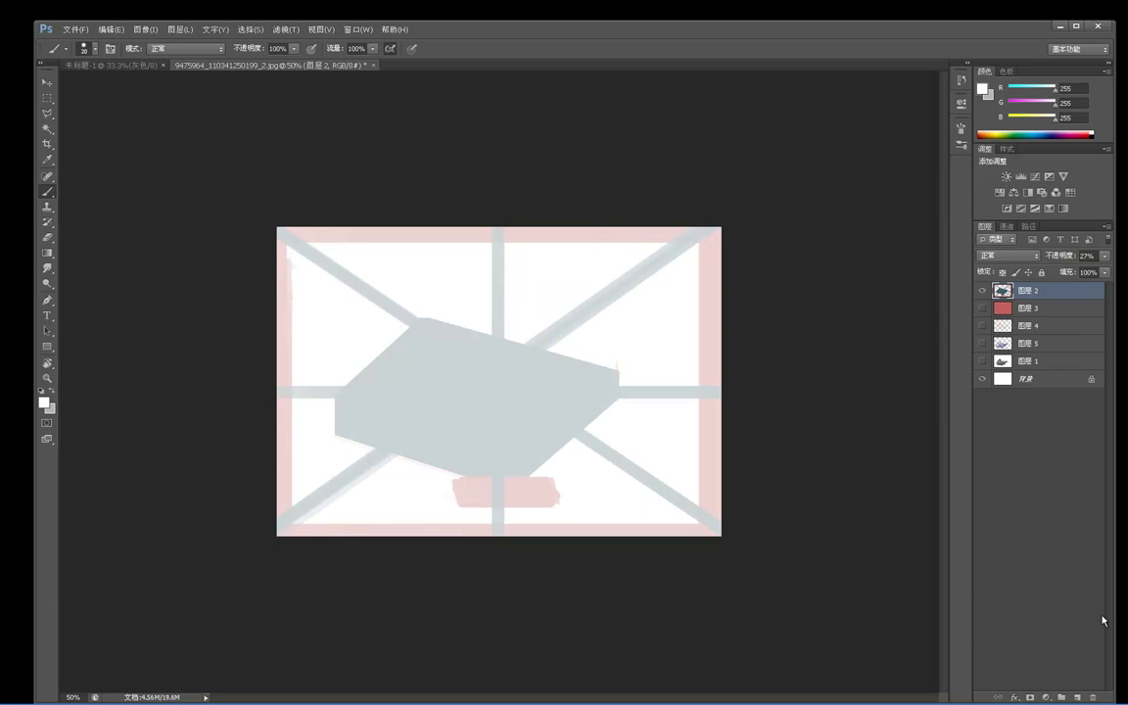
click(1076, 697)
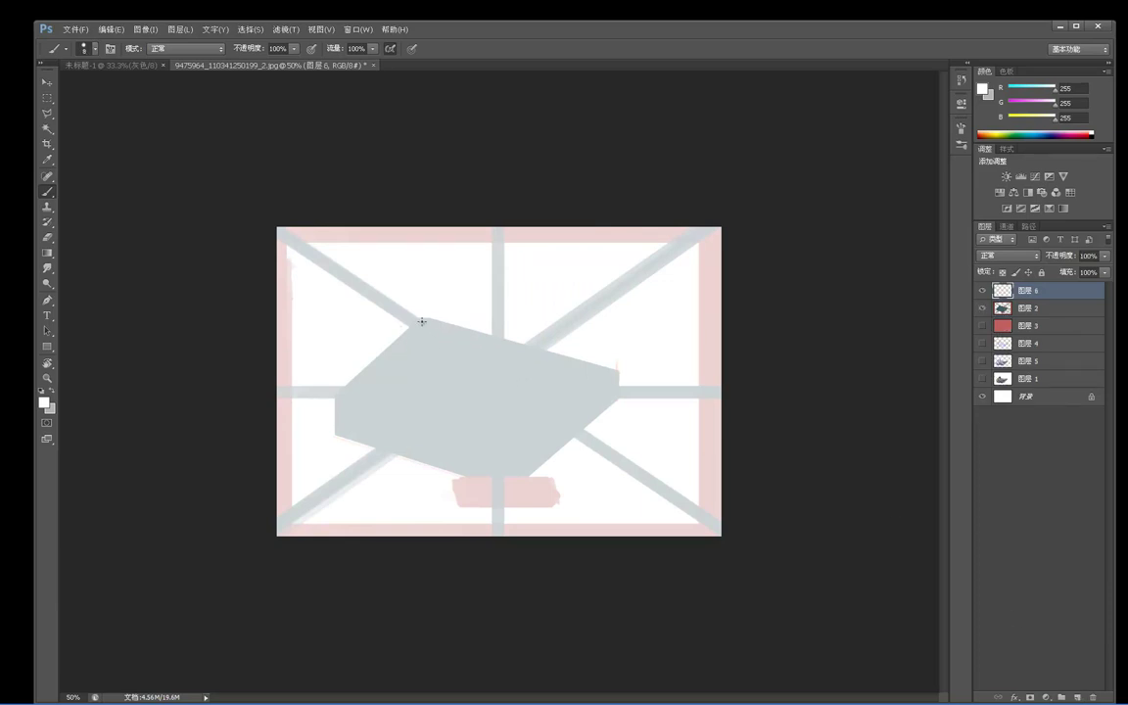
click(1025, 308)
drag(1067, 257, 1062, 262)
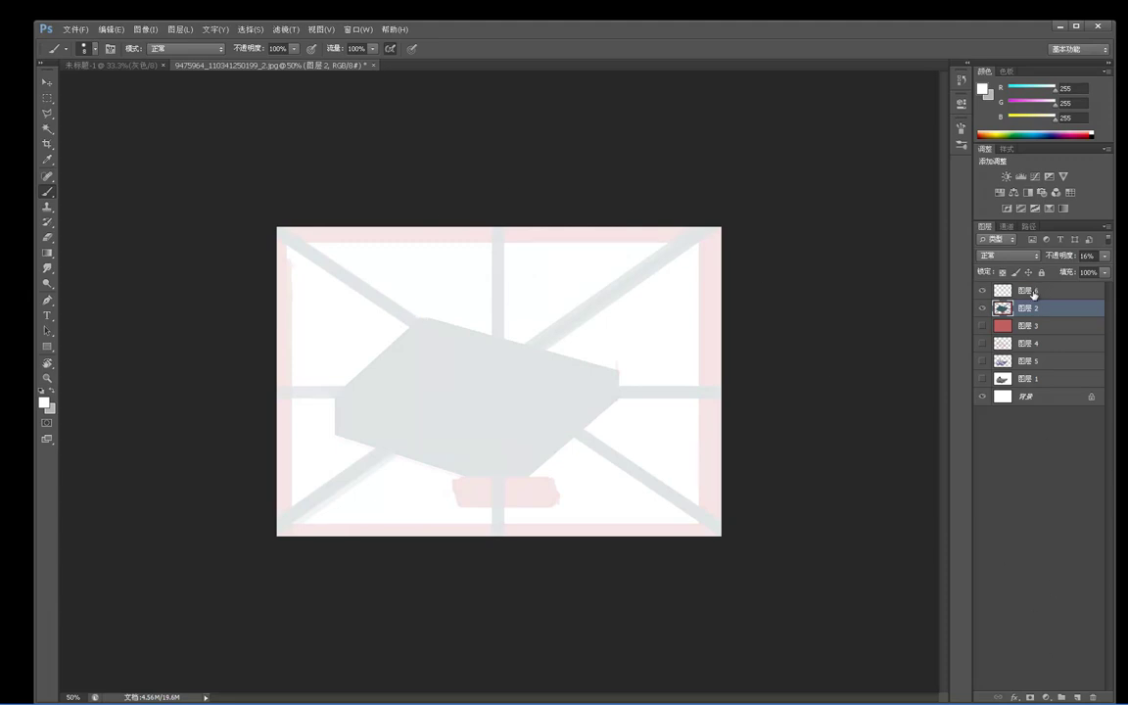
click(1028, 290)
right_click(439, 352)
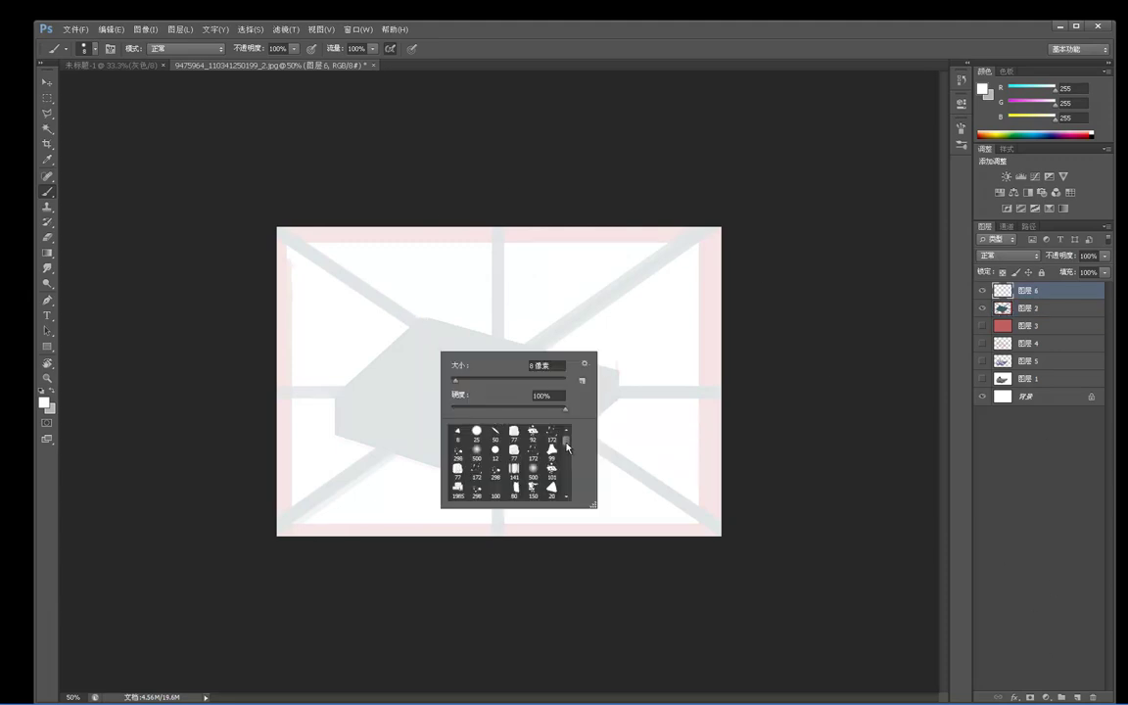
mouse_move(567, 444)
mouse_down()
mouse_move(568, 494)
mouse_move(568, 474)
mouse_up()
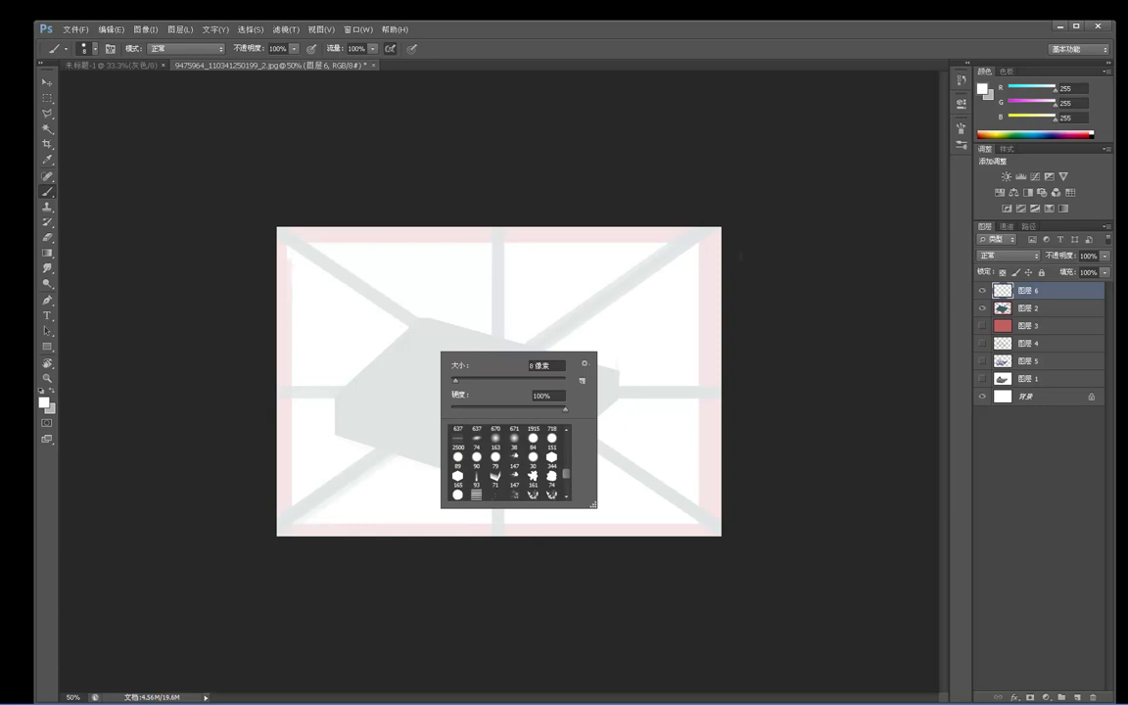
drag(568, 474, 565, 466)
click(605, 422)
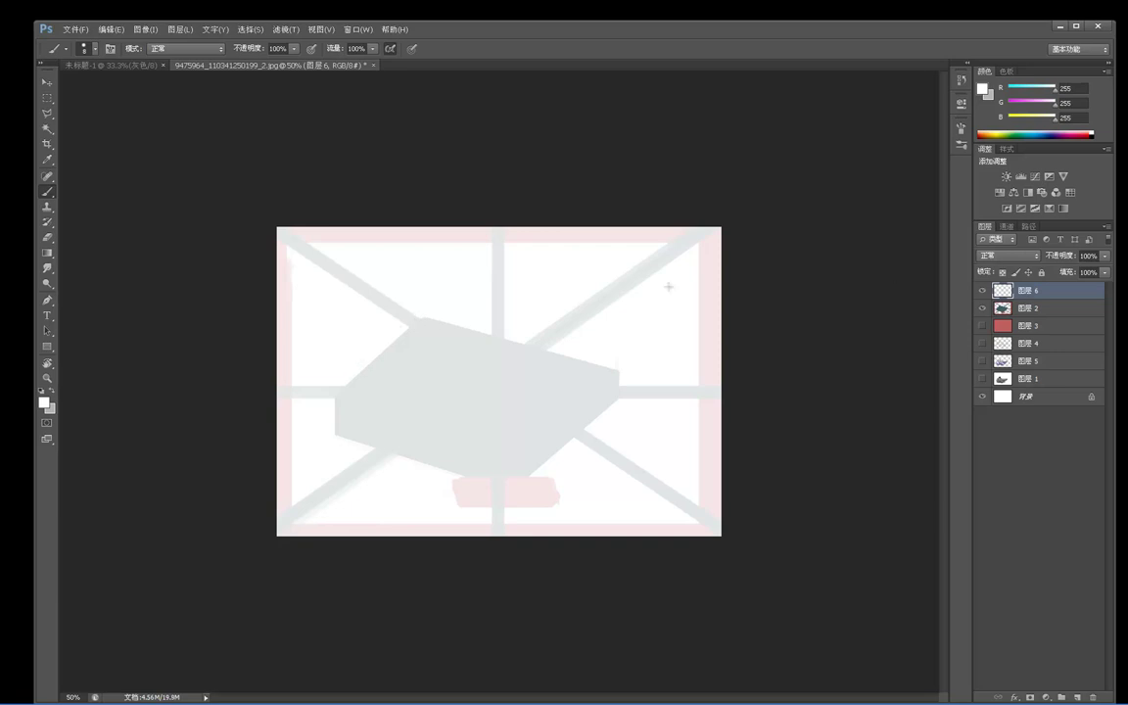
Sketch the bunch's left edge and stem top over the silhouette as connected straight black lines on 图层 6.
click(41, 392)
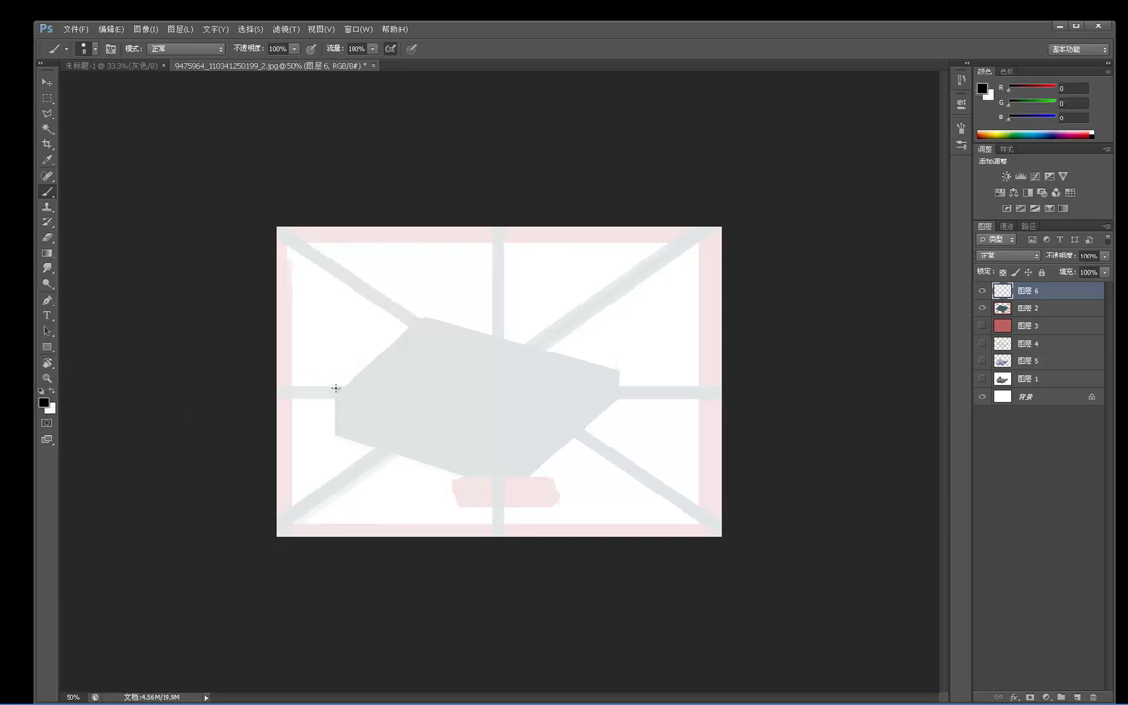
drag(333, 384, 335, 409)
shift+click(407, 308)
shift+click(439, 294)
shift+click(464, 343)
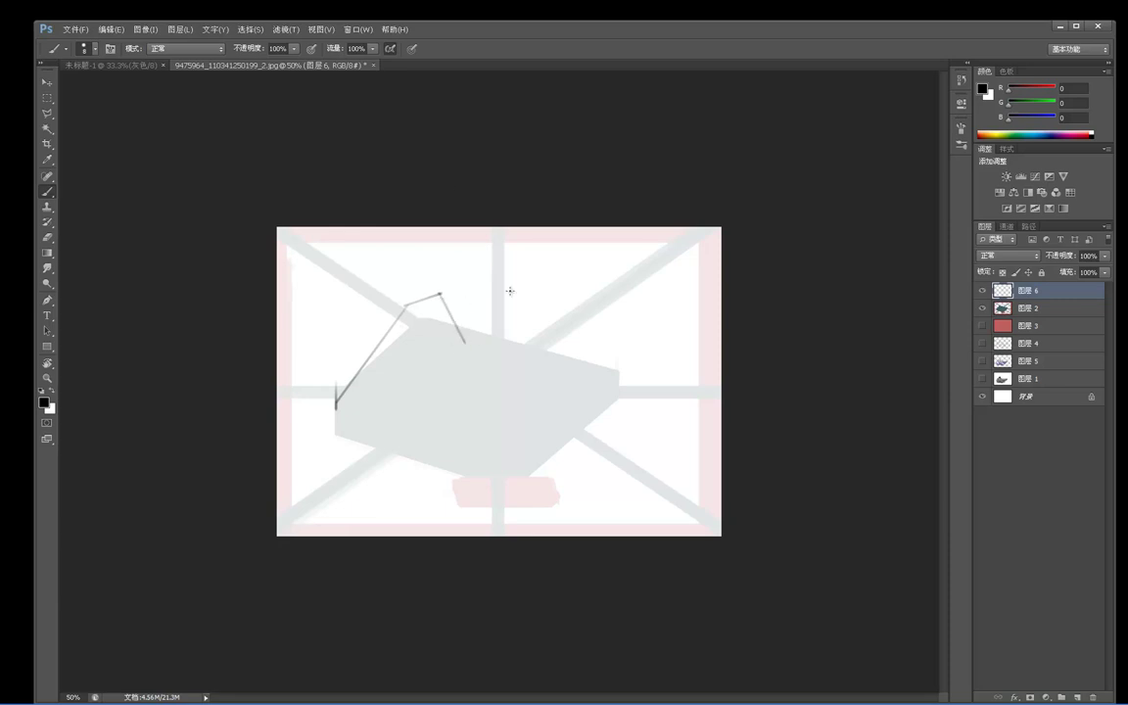
Erase the line descending from the stem's right corner and redraw it as a shorter straight segment.
key(e)
drag(452, 321, 468, 340)
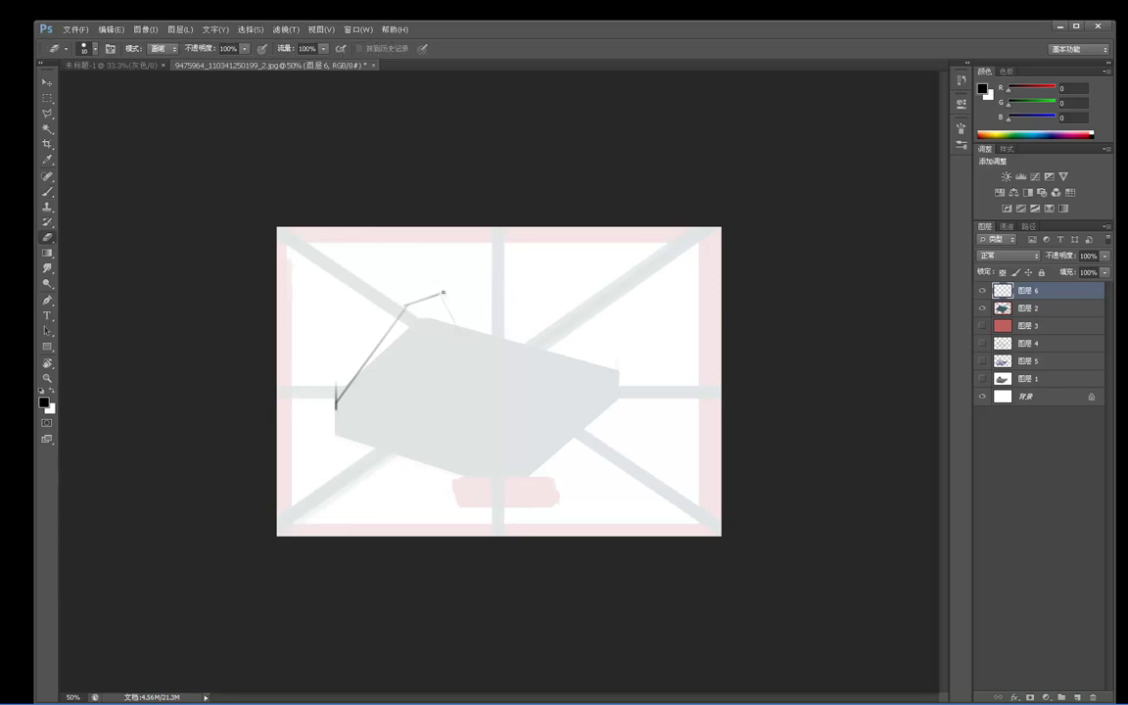
key(b)
click(438, 294)
shift+click(463, 334)
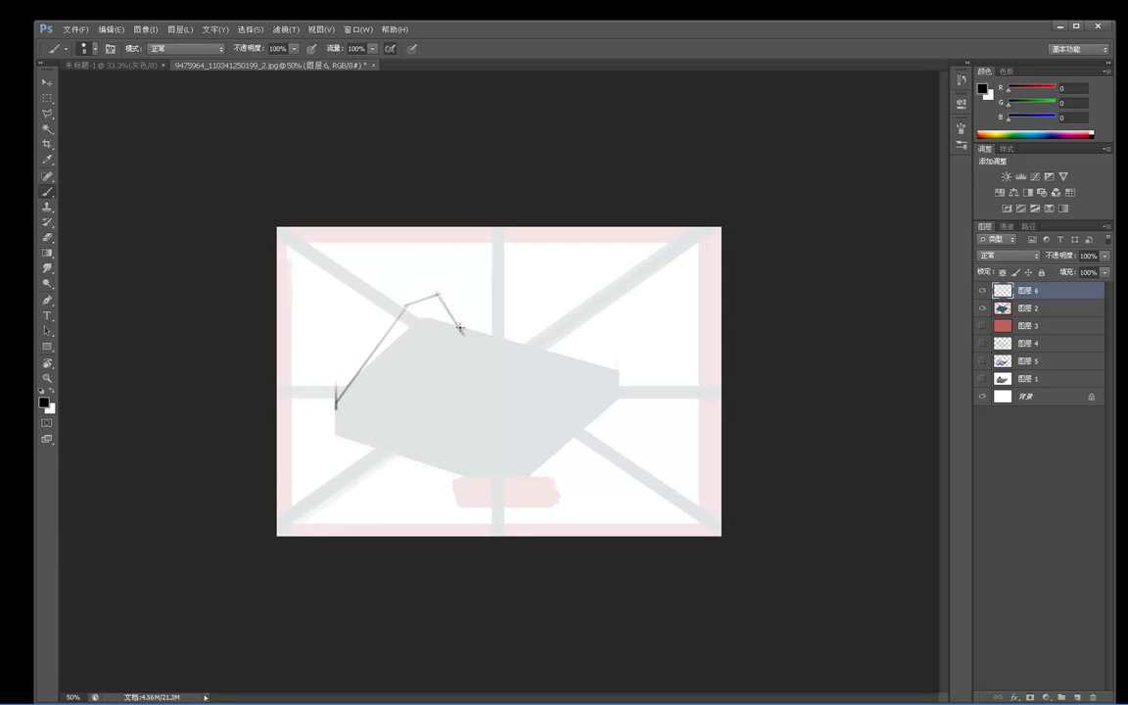
Sketch straight lines for the bunch's upper right edge, right end and lower edge, plus the inner edges of the front banana.
shift+click(566, 360)
shift+click(632, 364)
drag(652, 356, 653, 391)
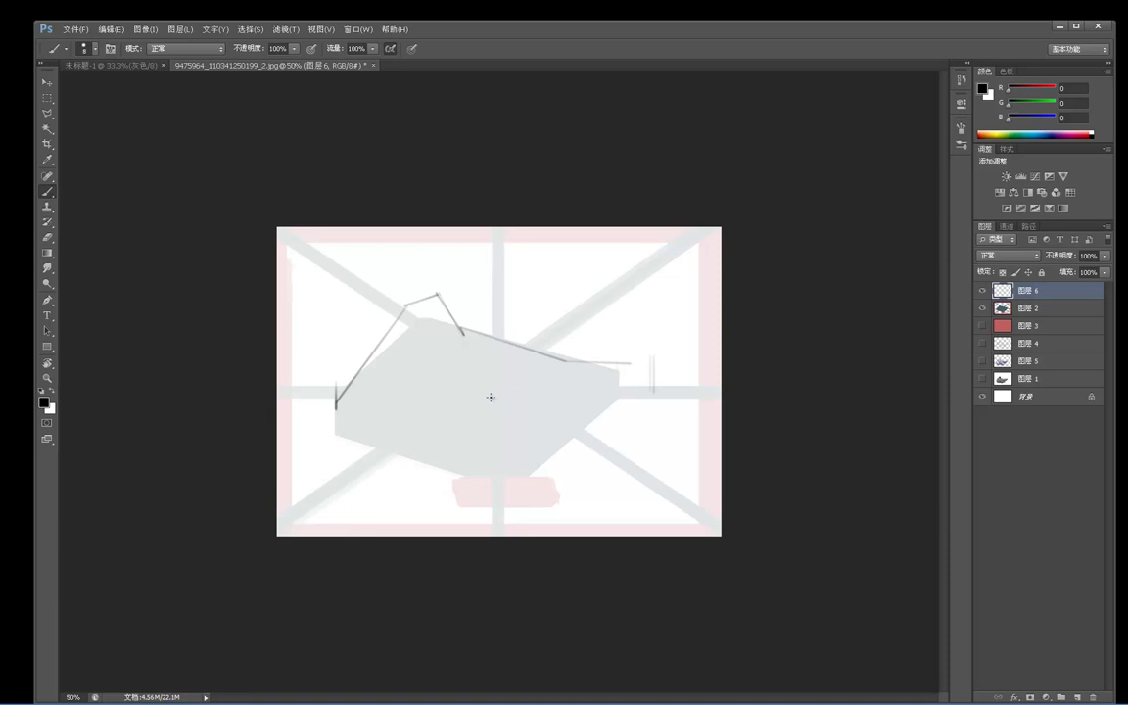
drag(481, 419, 480, 443)
drag(651, 404, 593, 428)
mouse_move(427, 310)
mouse_down()
mouse_move(445, 432)
mouse_move(522, 460)
mouse_up()
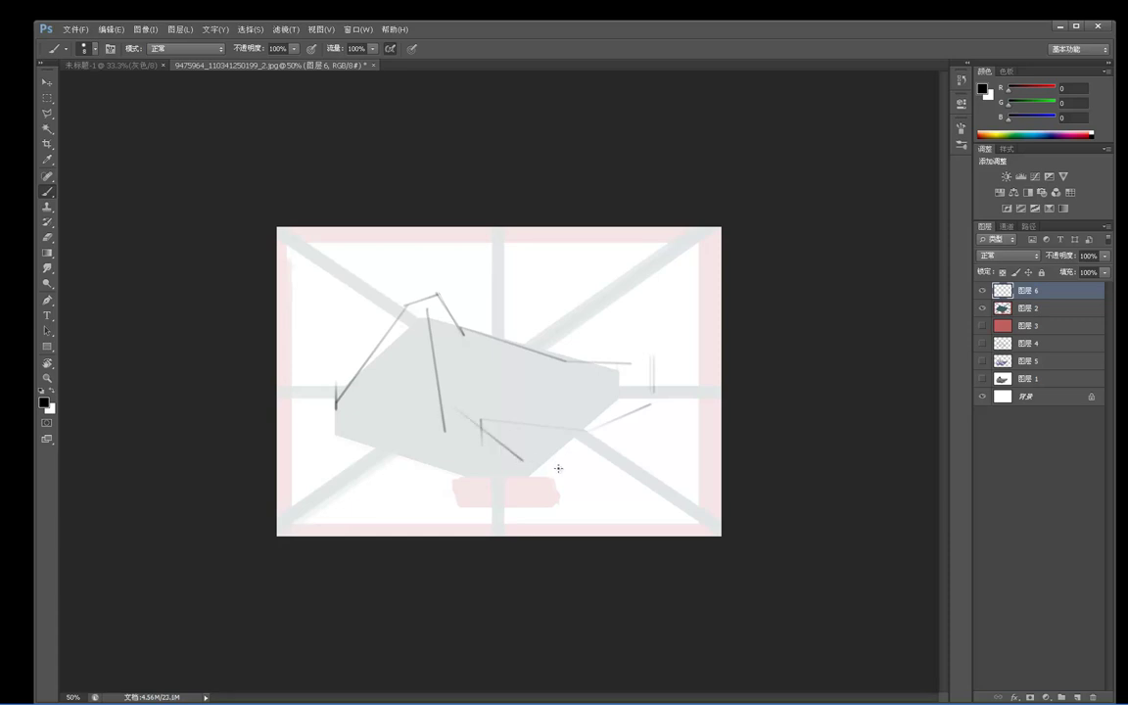
Erase the lower part of the inner line from the stem and set up a different brush tip at 20 px.
key(e)
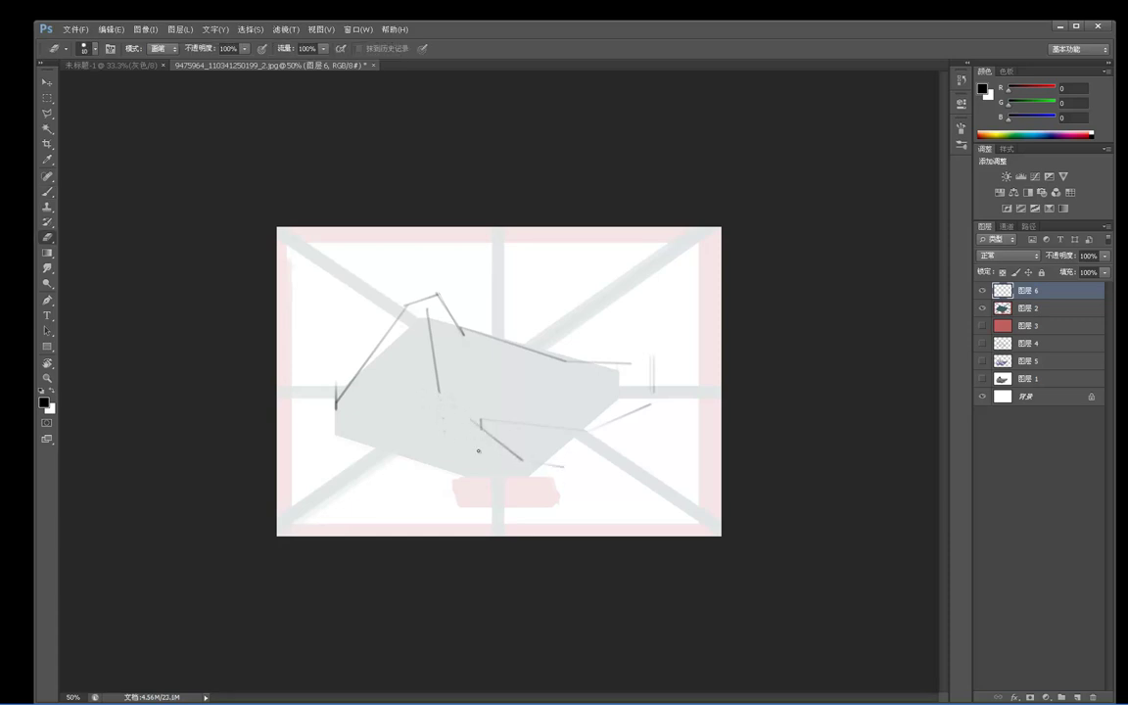
key(b)
right_click(433, 332)
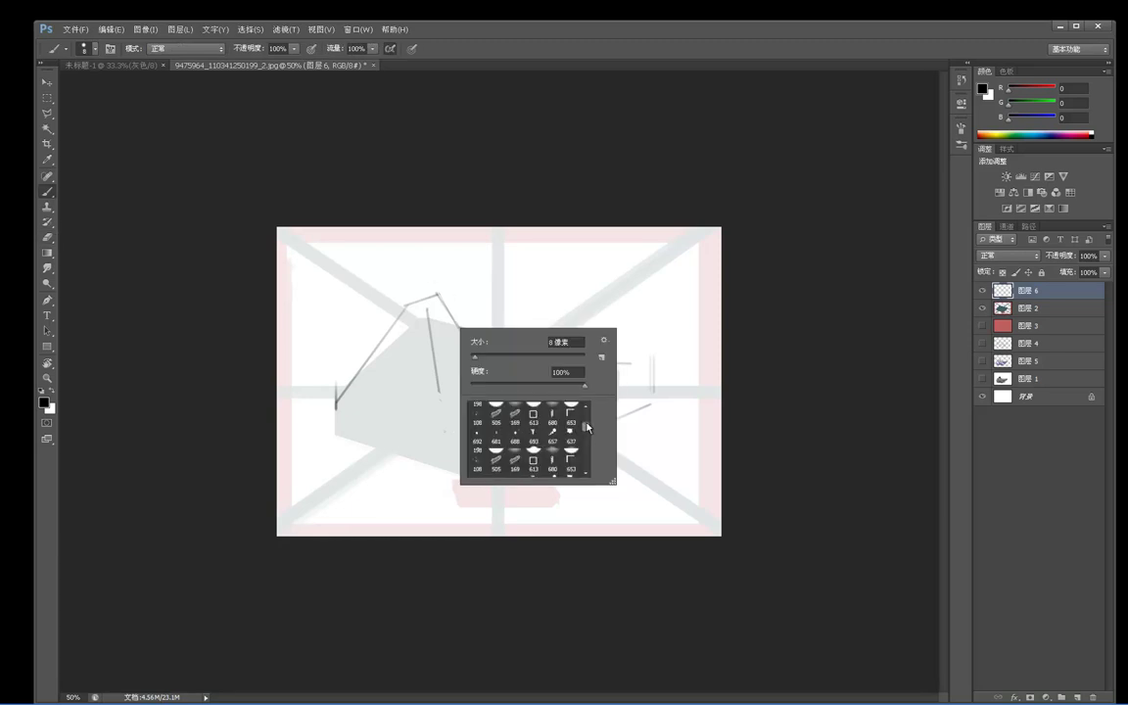
click(513, 411)
drag(524, 305, 517, 306)
key(ctrl+z)
key(bracketright)
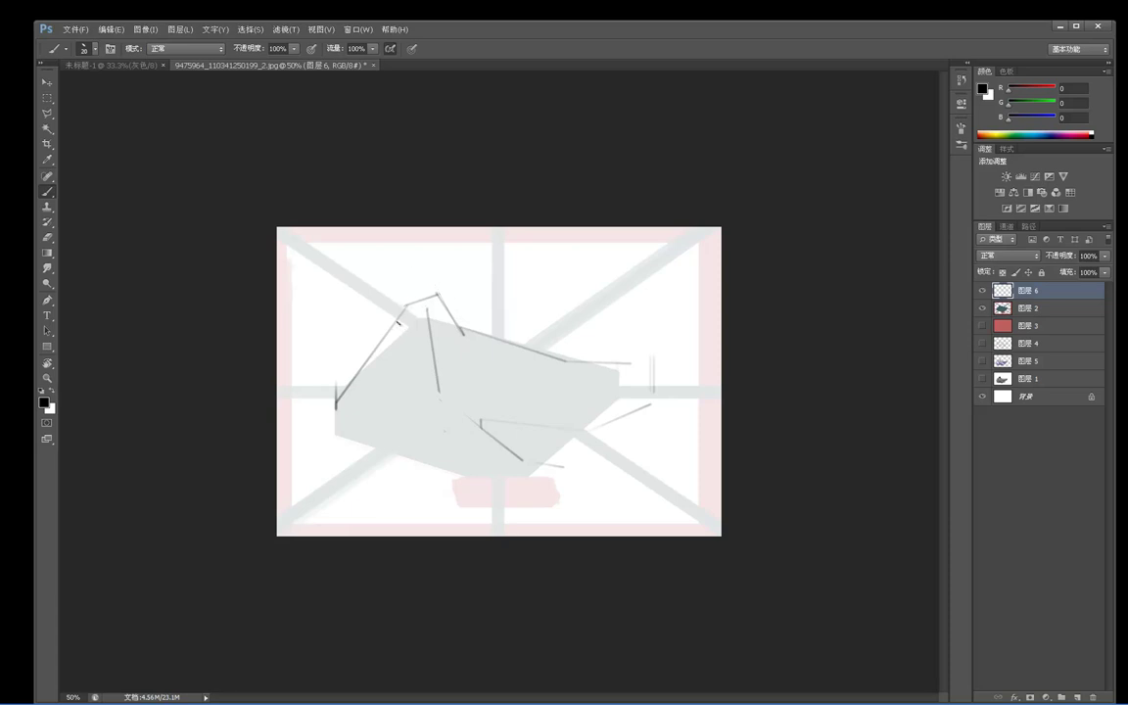
Sketch the left banana's inner edge, outer curve and lower edge with rough black strokes on 图层 6.
mouse_move(389, 342)
mouse_down()
mouse_move(374, 373)
mouse_move(396, 452)
mouse_up()
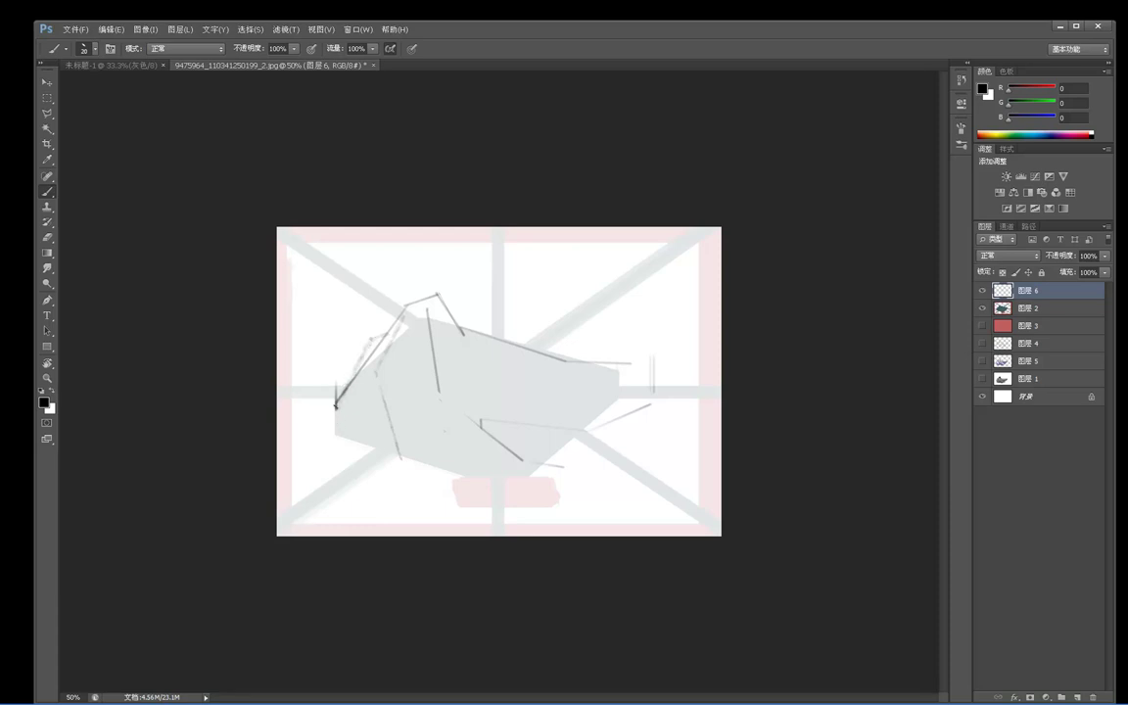
drag(337, 397, 351, 458)
drag(404, 440, 417, 465)
key(ctrl+z)
drag(347, 450, 365, 464)
Hide the silhouette layer 图层 2 and the sketch layer 图层 6, and show and select the red line layer 图层 4.
click(981, 308)
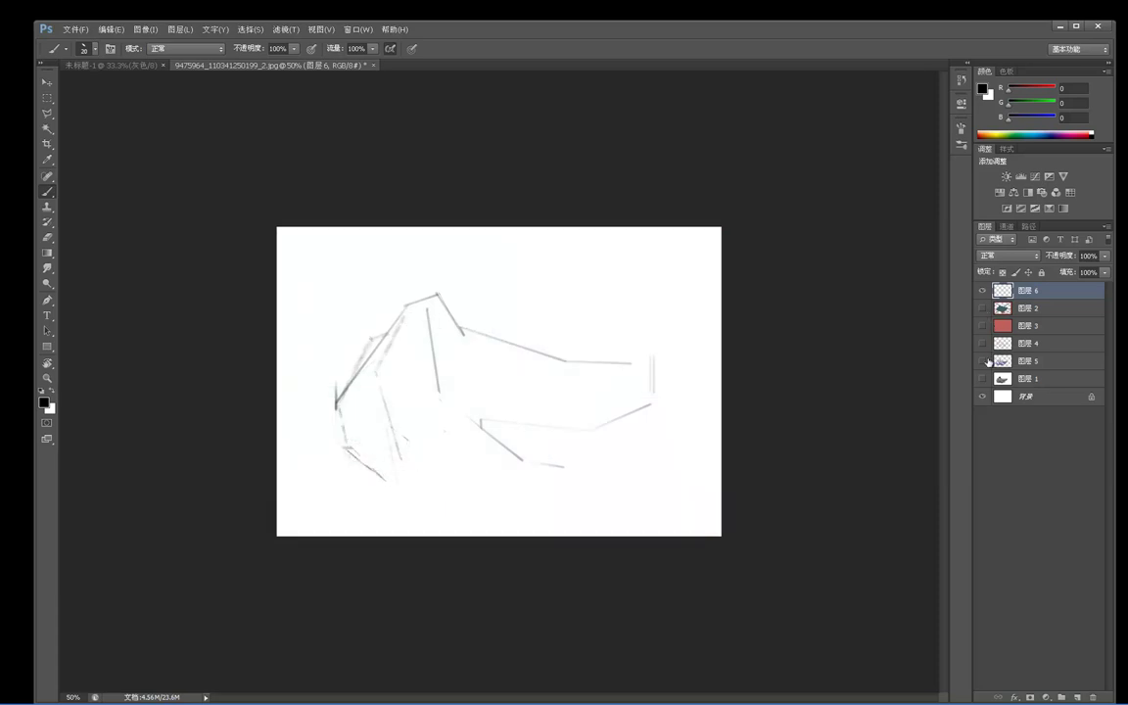
click(983, 343)
click(983, 344)
click(983, 344)
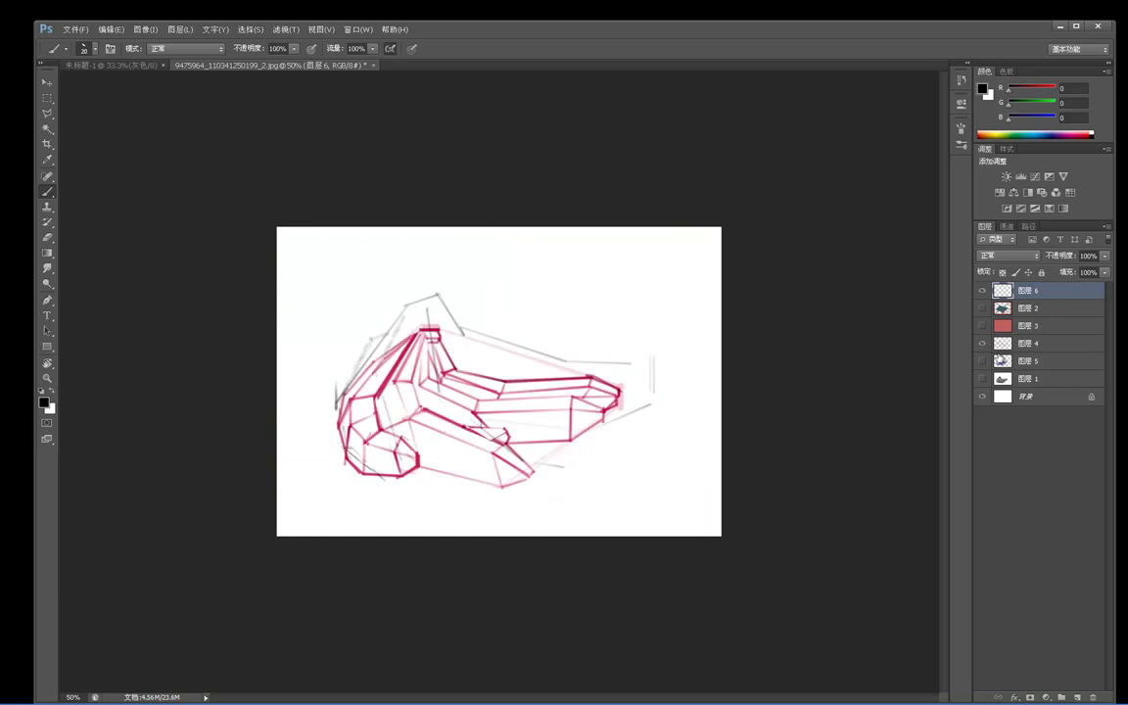
click(1022, 338)
click(981, 290)
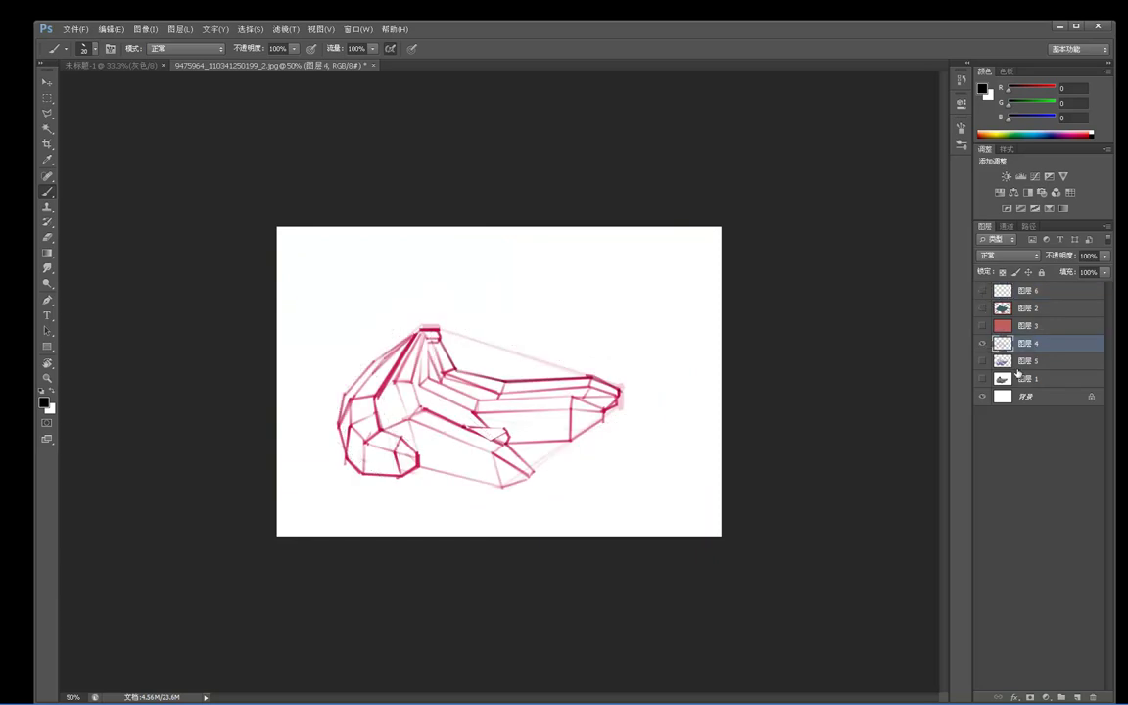
Duplicate the red line layer 图层 4, move the copy above 图层 2 and show the silhouette beneath it.
click(983, 344)
click(982, 343)
key(ctrl+j)
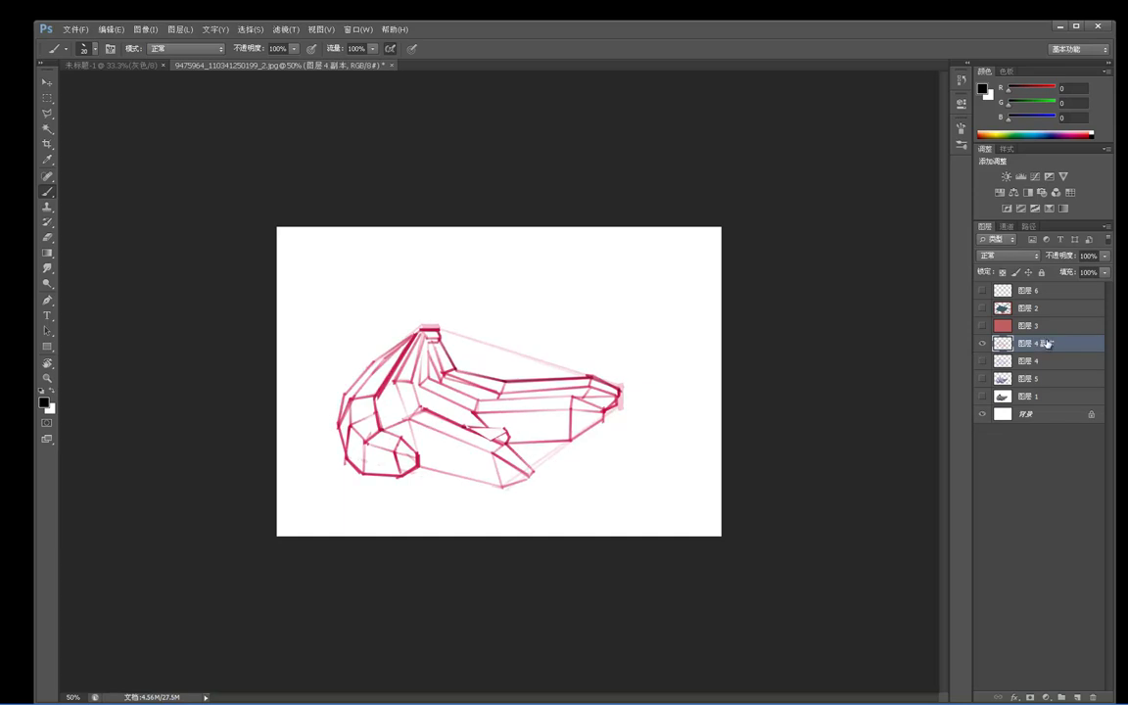
drag(1062, 306, 1062, 301)
click(982, 326)
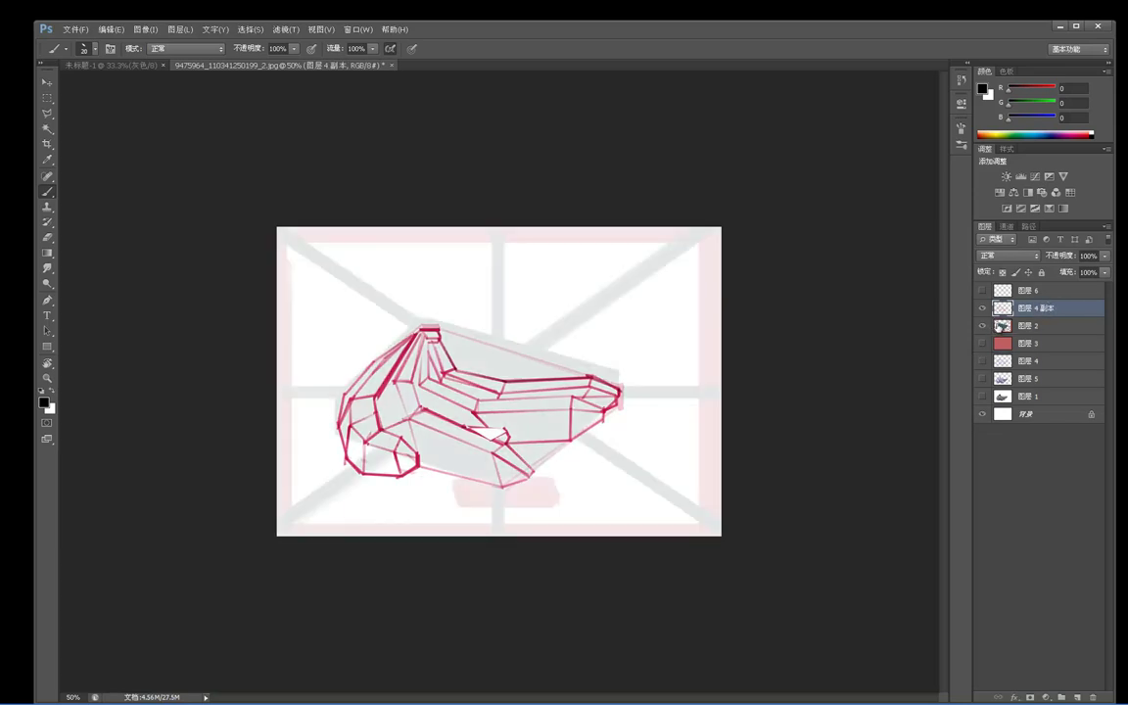
Enlarge the copied line drawing to about 115% over the silhouette and lower its opacity to 34%.
key(v)
drag(544, 409, 548, 398)
key(ctrl+t)
mouse_move(617, 476)
mouse_down()
mouse_move(669, 515)
mouse_move(661, 484)
mouse_up()
drag(640, 439, 642, 443)
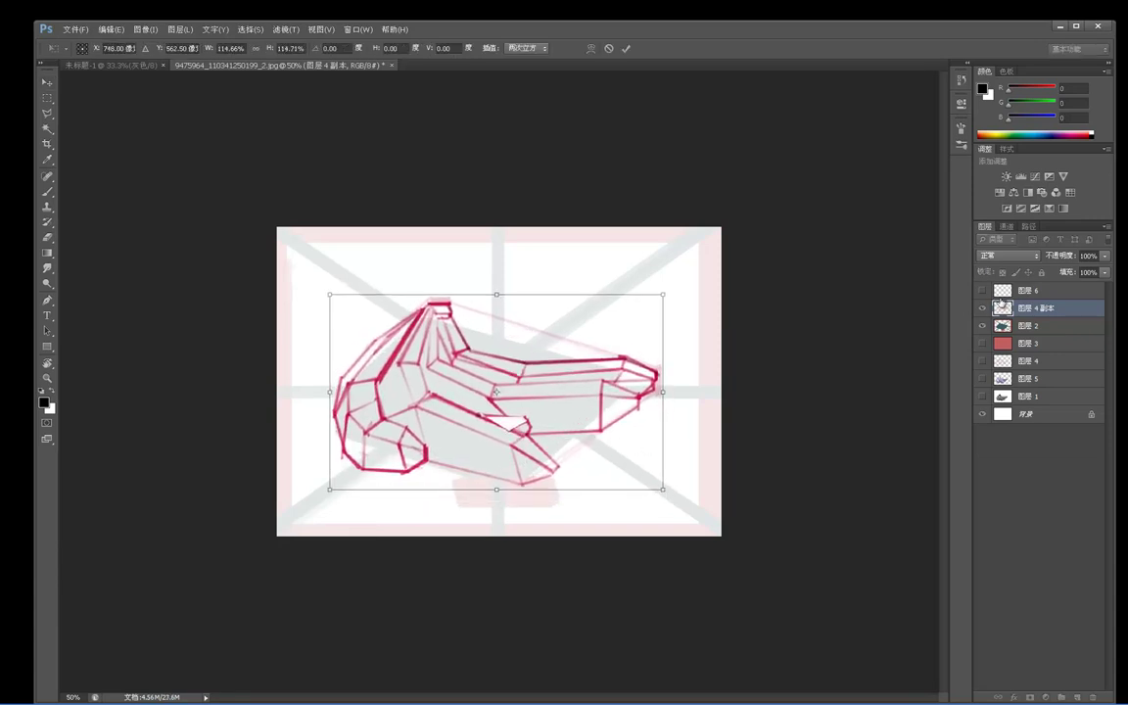
key(Return)
drag(1067, 257, 926, 236)
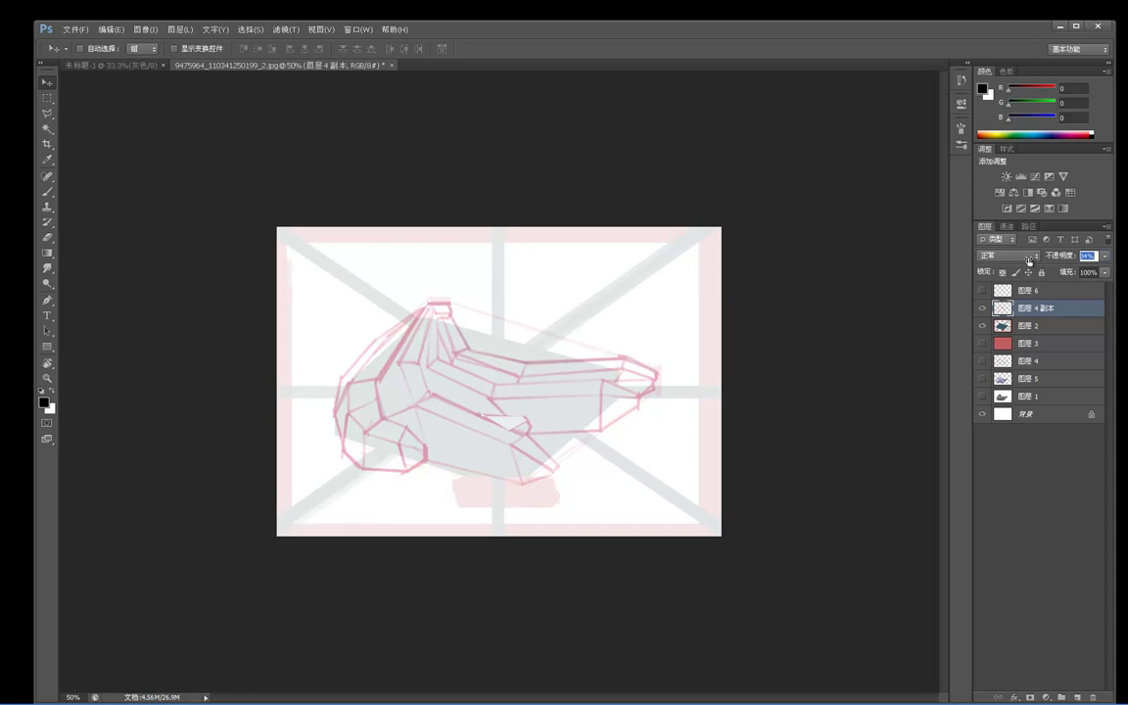
Set up a pointed brush with dark grey (40, 40, 40) as foreground and dark red (107, 0, 0) as background colour.
key(b)
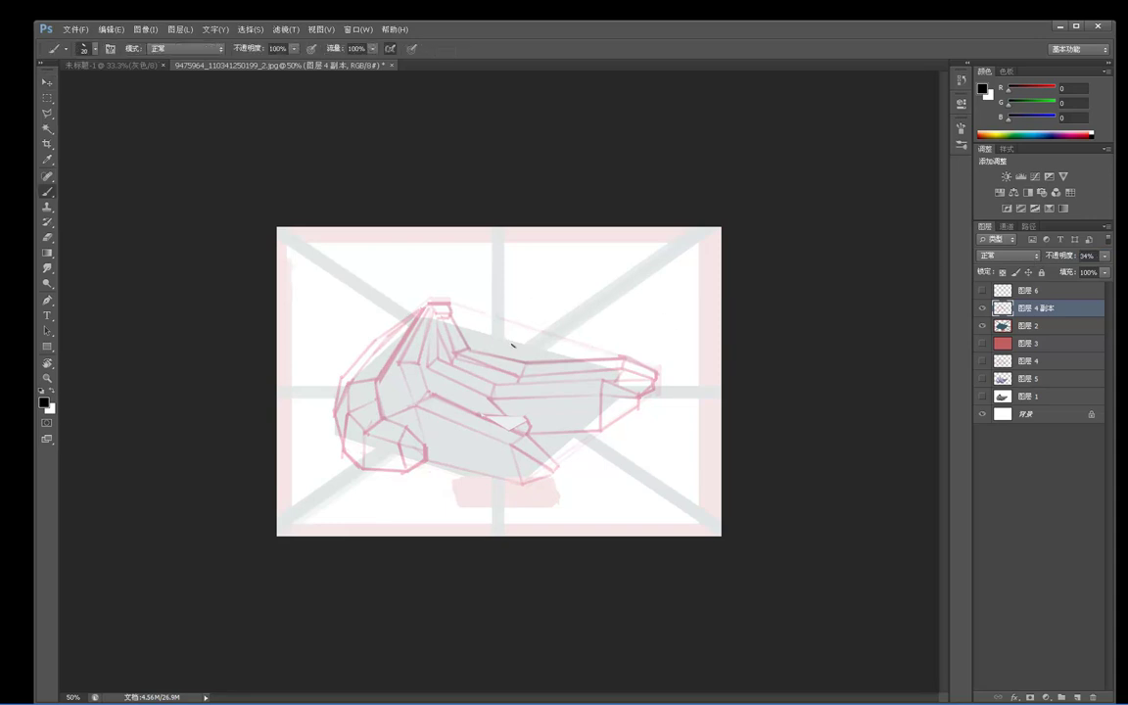
right_click(504, 324)
click(523, 403)
mouse_move(424, 299)
mouse_down()
mouse_move(460, 300)
mouse_move(445, 289)
mouse_up()
key(ctrl+z)
alt+click(176, 340)
click(50, 407)
drag(244, 274, 296, 291)
click(427, 195)
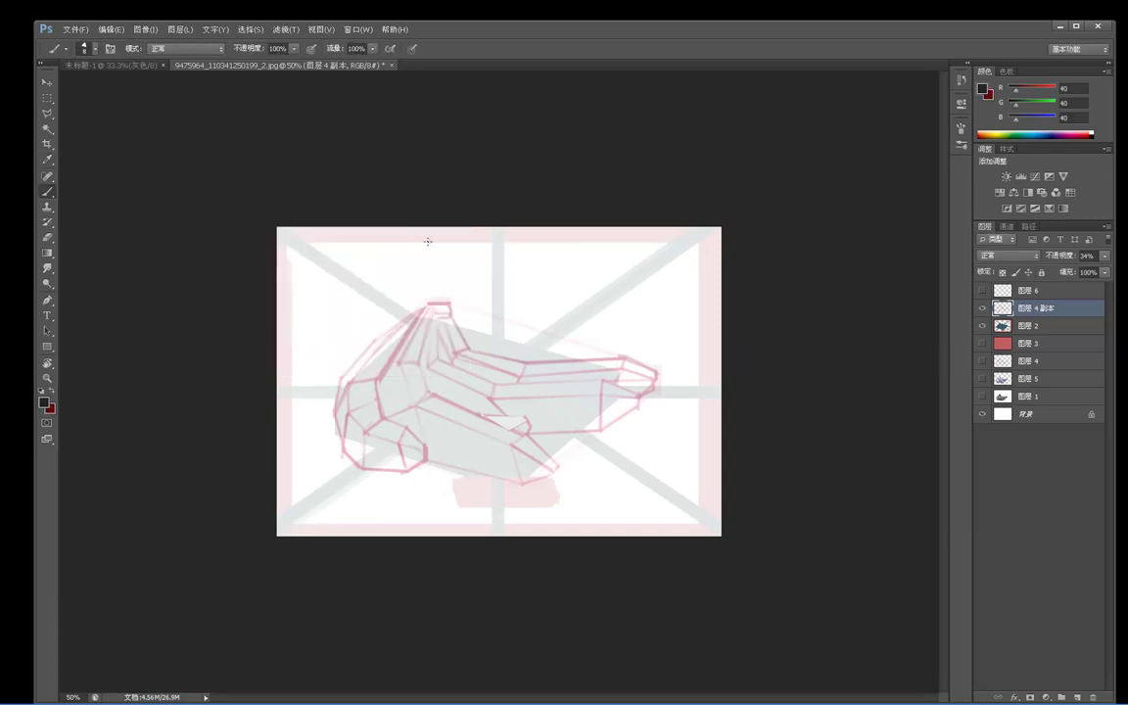
Add a new layer above the sketch layer 图层 6 and keep 图层 6 hidden.
drag(408, 299, 436, 291)
click(1029, 292)
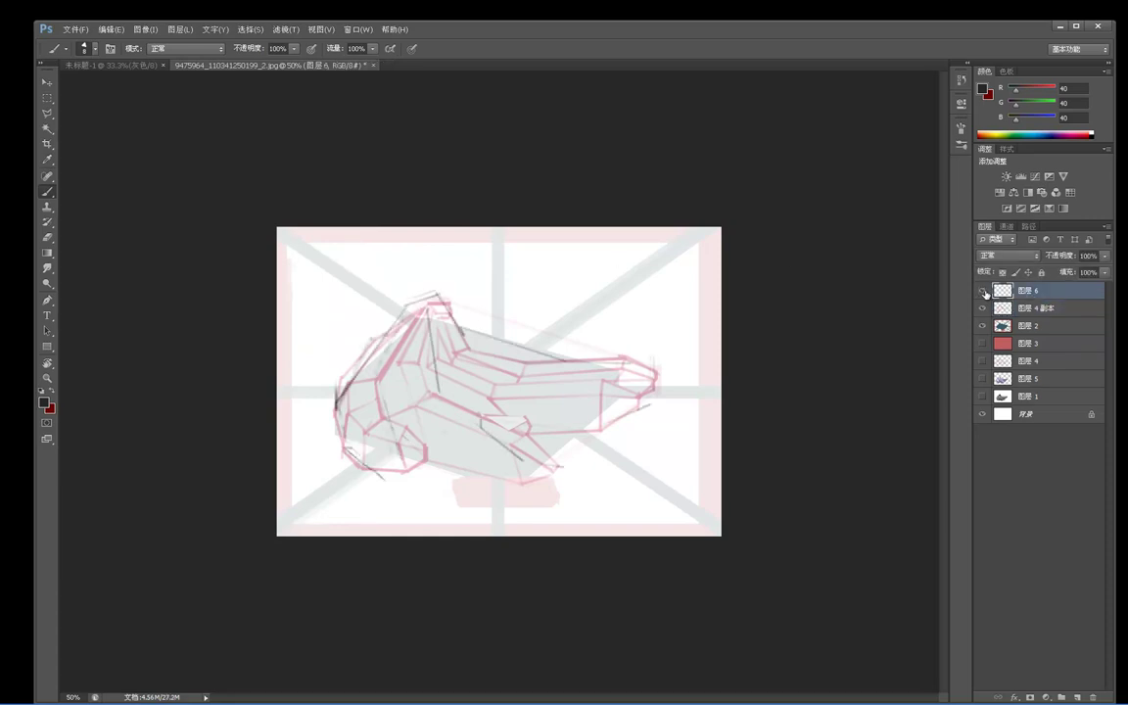
key(ctrl+shift+alt+n)
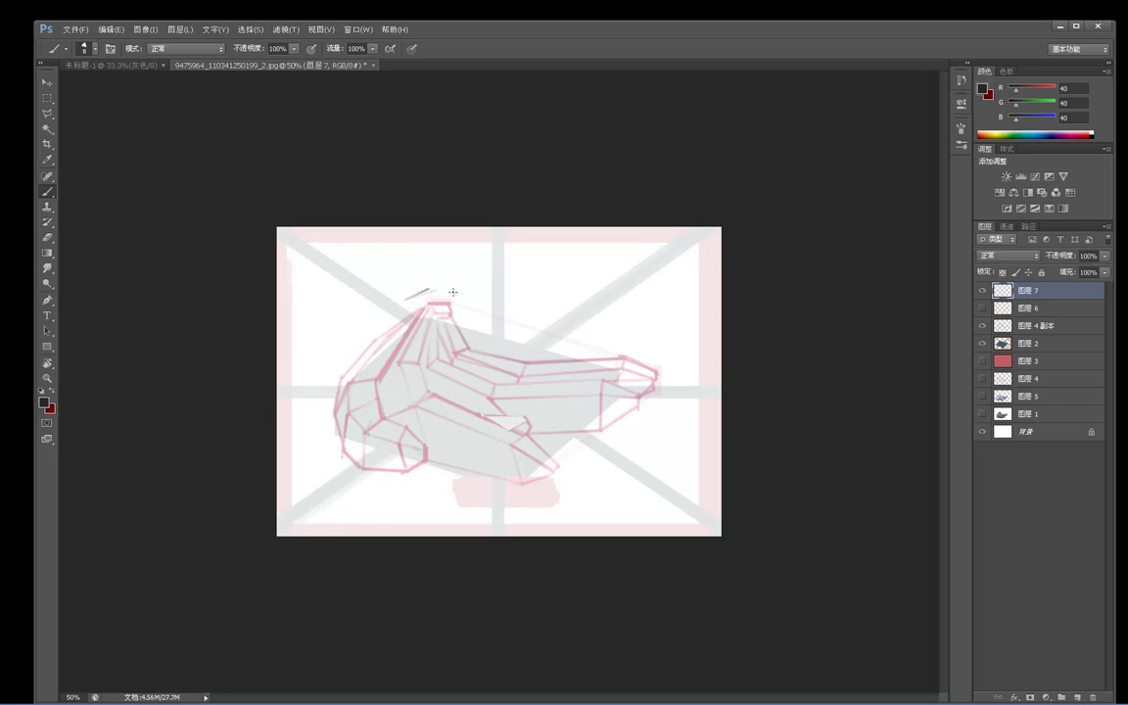
Draw the flat rectangular stem cap with straight strokes, switching to dark red (107, 0, 0), and erase the overshooting ends.
drag(421, 291, 458, 299)
click(52, 390)
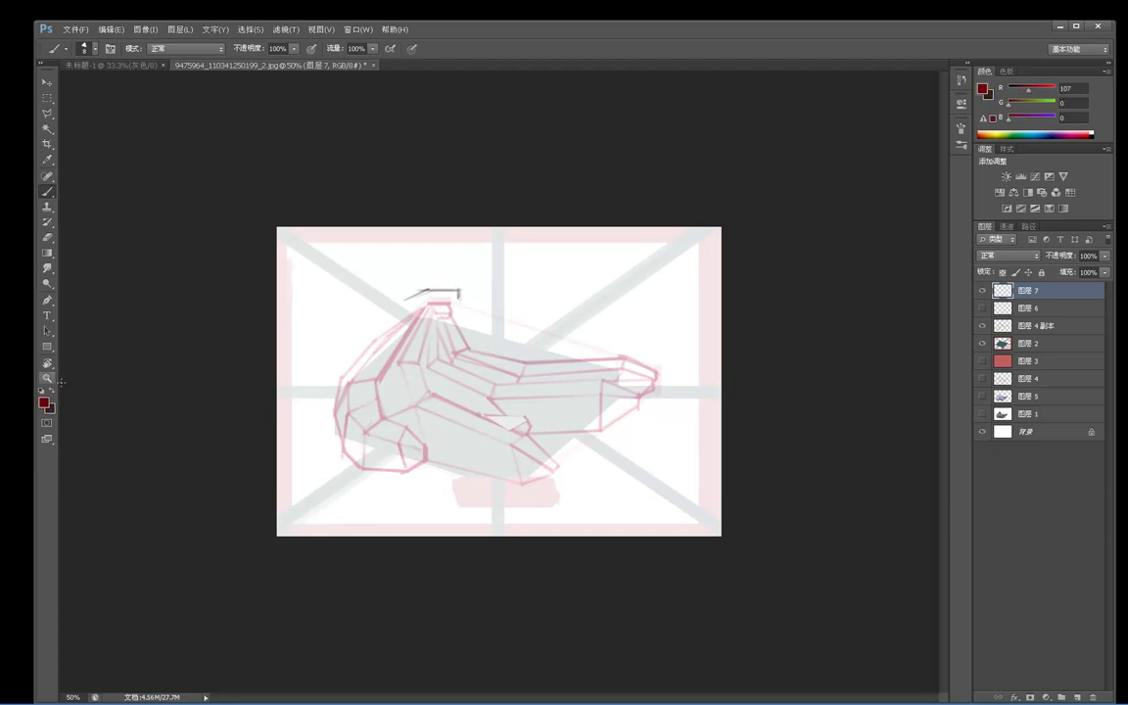
drag(421, 289, 458, 290)
drag(425, 290, 454, 298)
key(e)
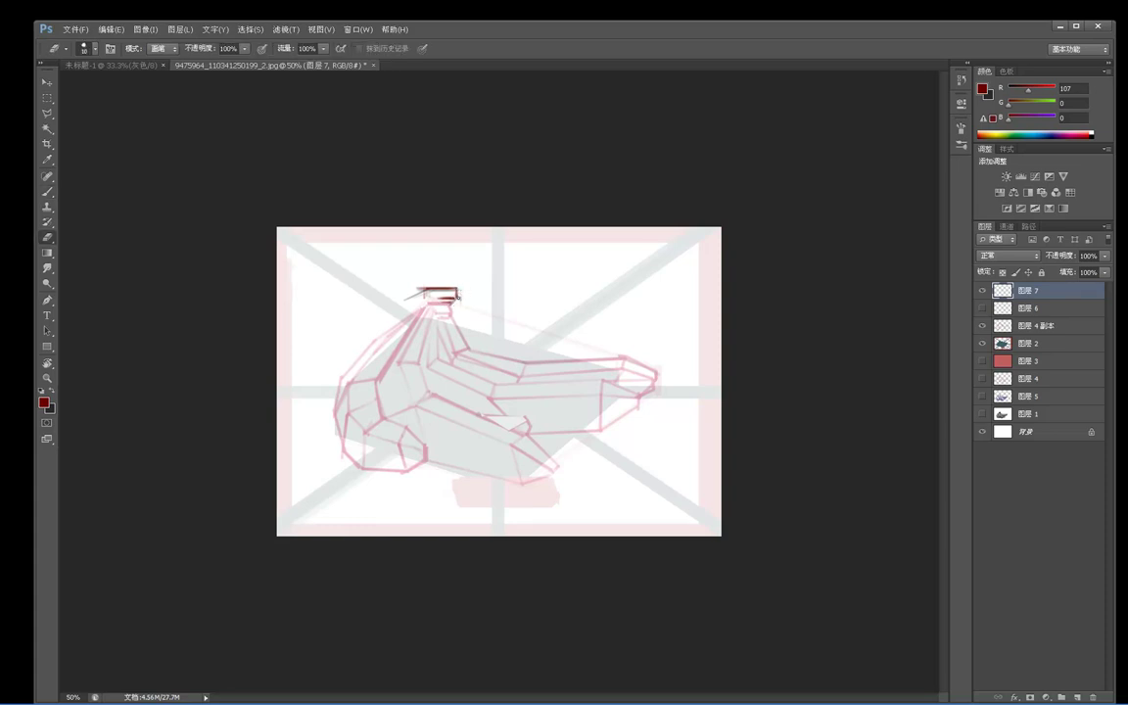
key(b)
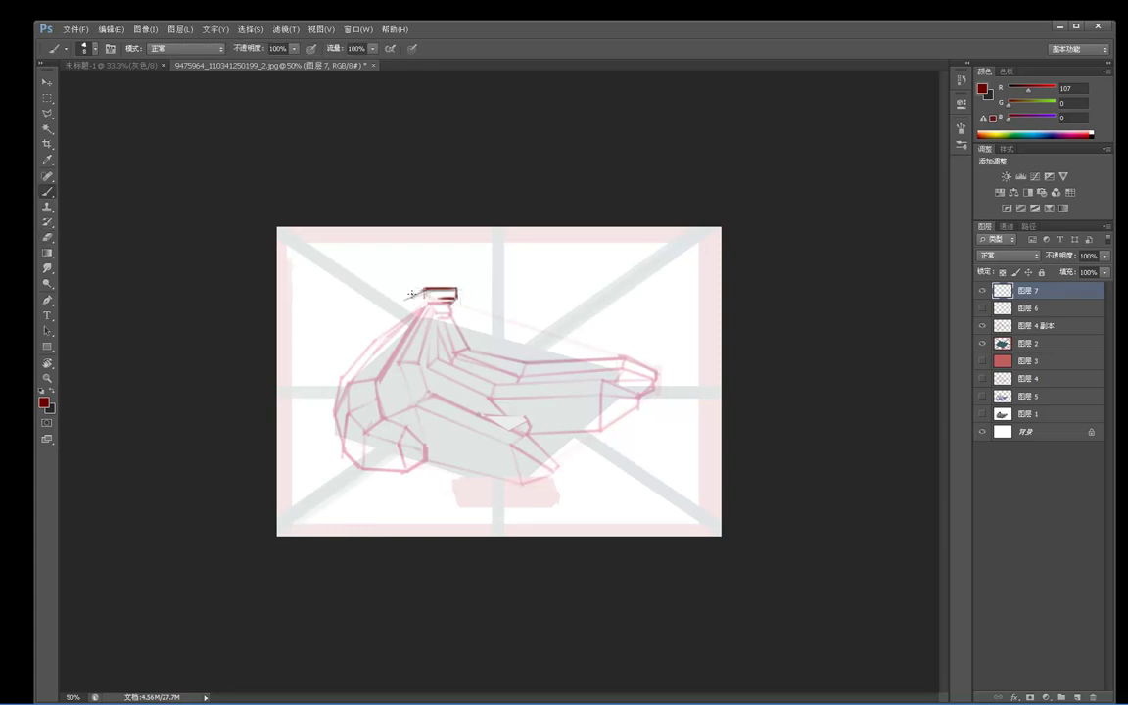
Draw the bunch's outer left contour from the stem down to the front banana's base with straight dark red strokes.
drag(414, 292, 401, 314)
drag(368, 352, 408, 315)
mouse_move(412, 308)
mouse_down()
mouse_move(395, 341)
mouse_move(426, 297)
mouse_move(366, 349)
mouse_move(397, 331)
mouse_up()
drag(337, 382, 373, 340)
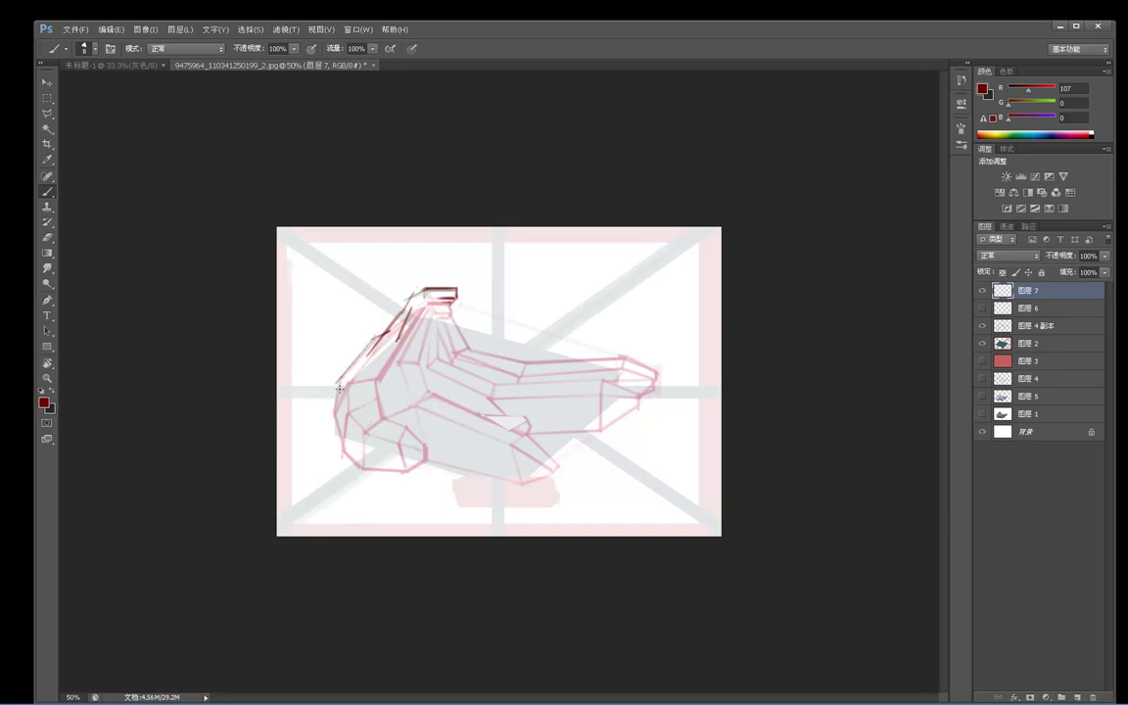
drag(346, 365, 331, 432)
key(ctrl+z)
mouse_move(348, 353)
mouse_down()
mouse_move(328, 432)
mouse_move(334, 410)
mouse_move(349, 462)
mouse_up()
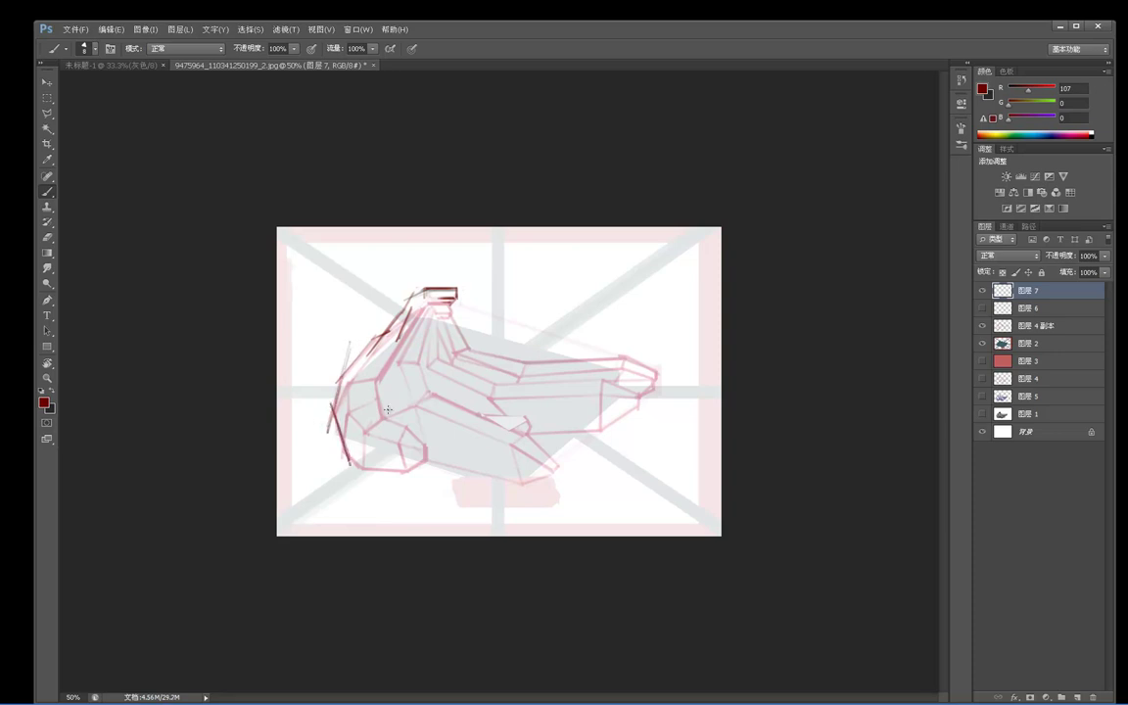
Draw the front-left banana's upper edge and inner fold line towards its blunt tip, erasing excess line.
drag(380, 416, 413, 431)
drag(426, 448, 427, 459)
key(e)
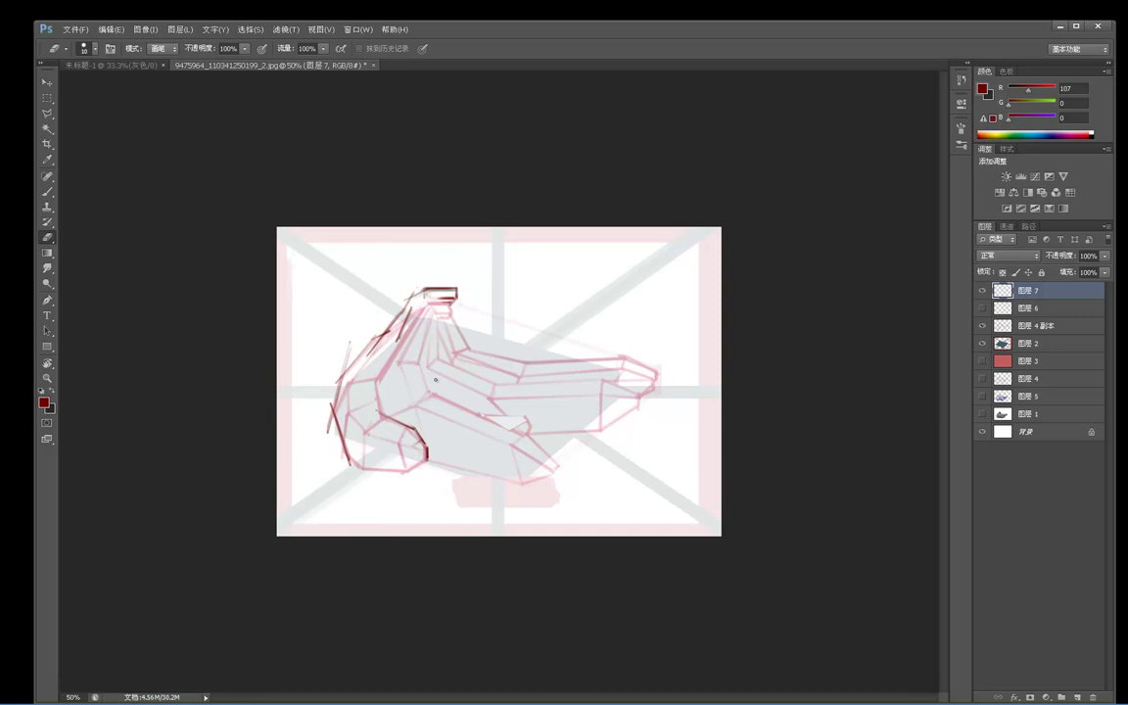
key(b)
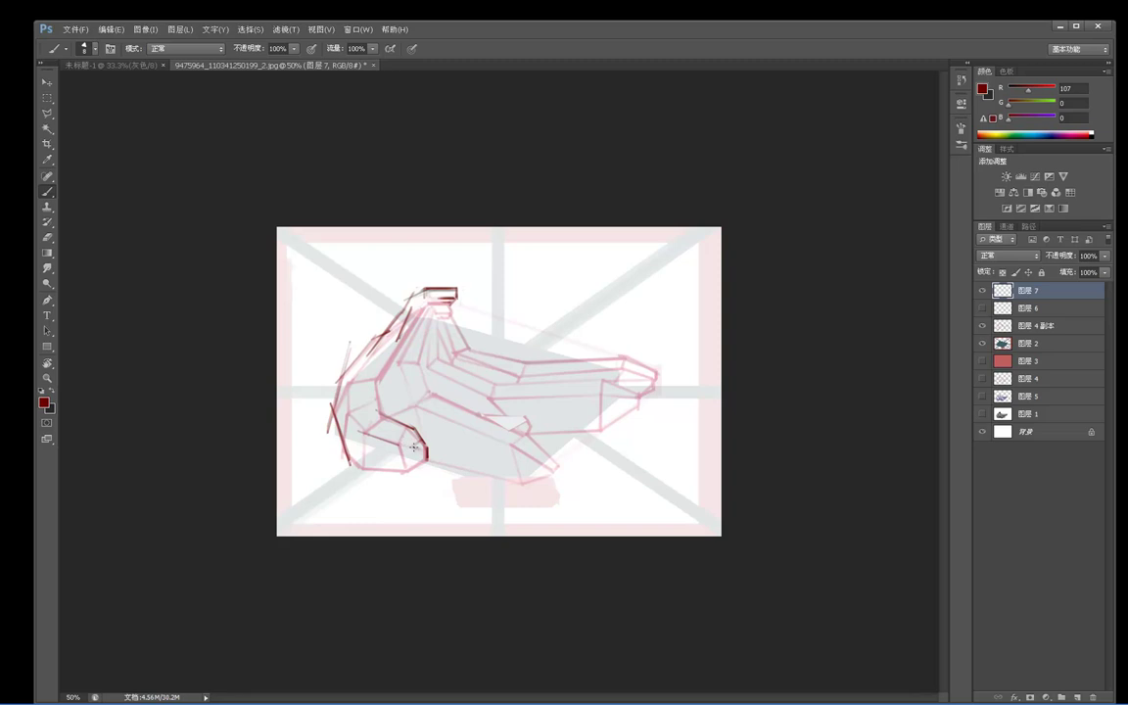
key(e)
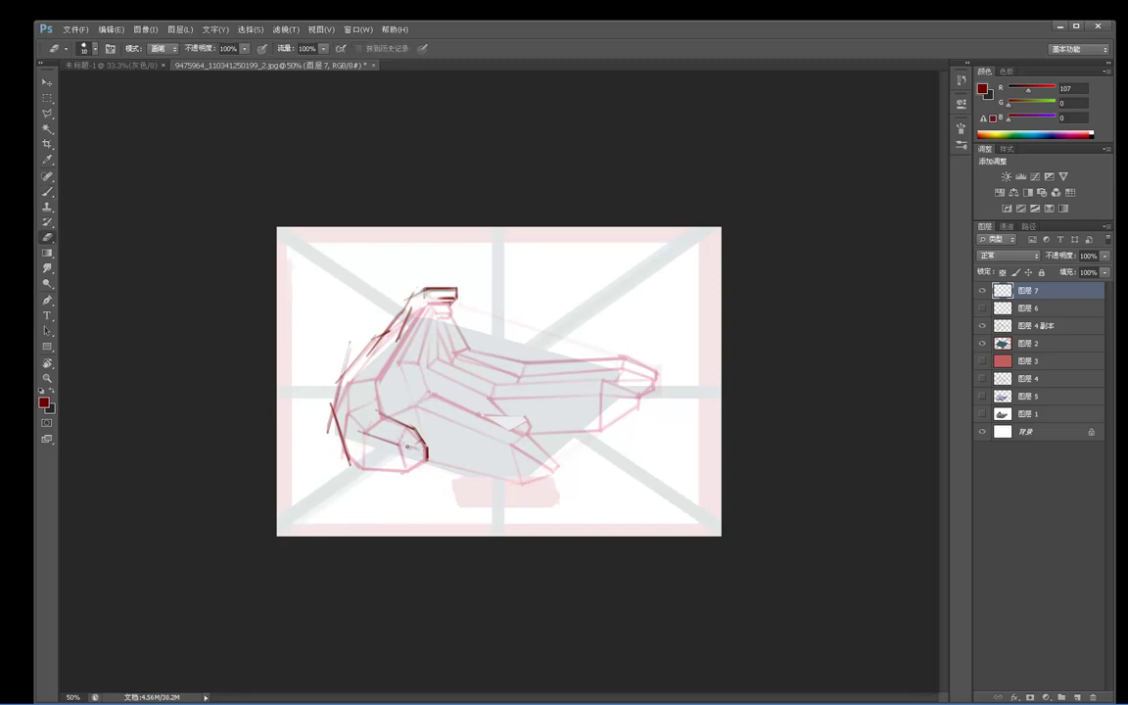
key(b)
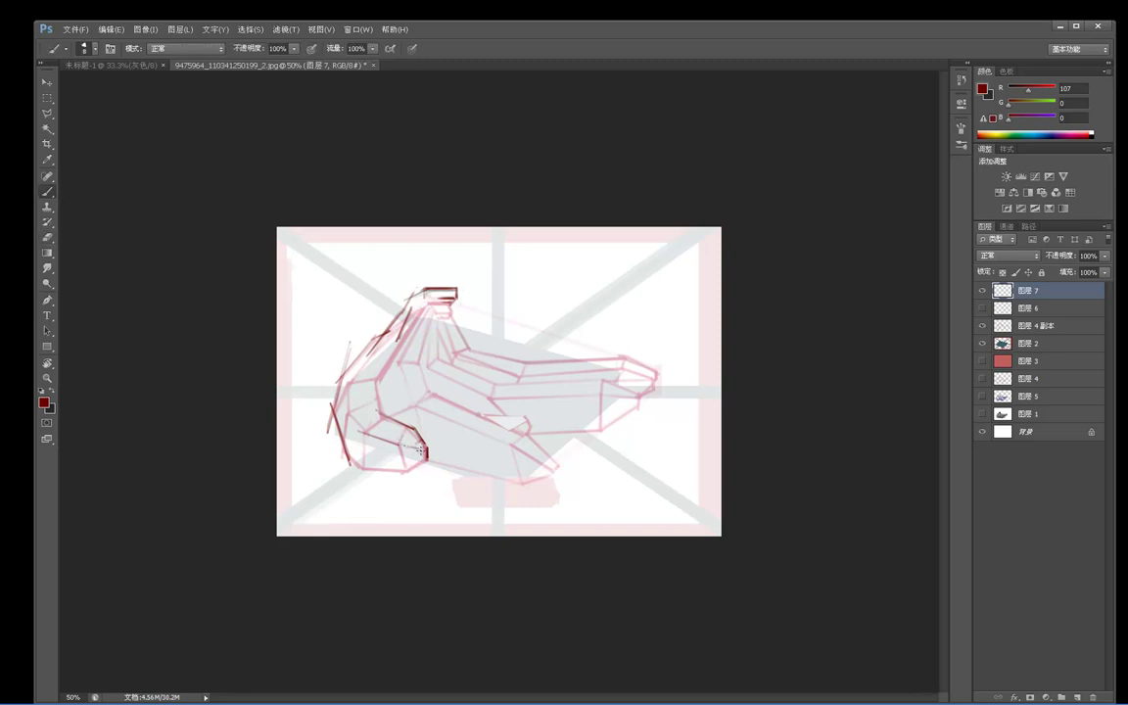
Darken the front-left banana's tip, draw its bottom edge with straight strokes and clean up stray marks.
drag(413, 445, 418, 455)
mouse_move(427, 452)
mouse_down()
mouse_move(413, 470)
mouse_move(427, 465)
mouse_move(402, 466)
mouse_move(429, 467)
mouse_up()
drag(362, 476, 432, 466)
key(e)
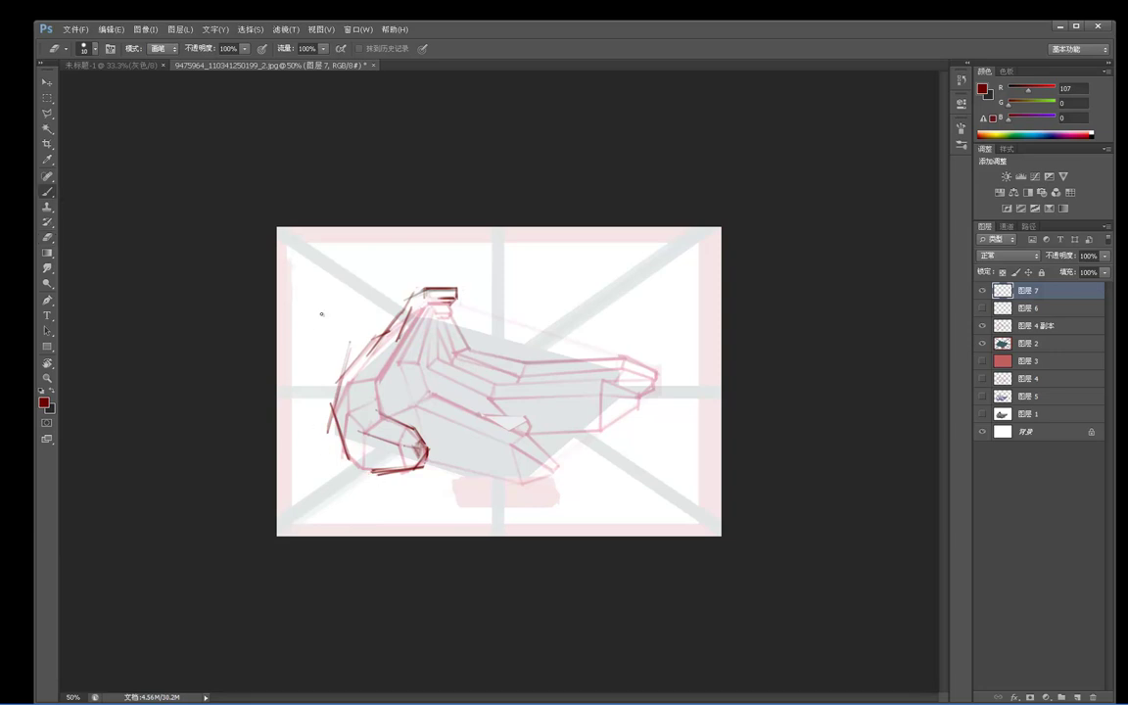
key(b)
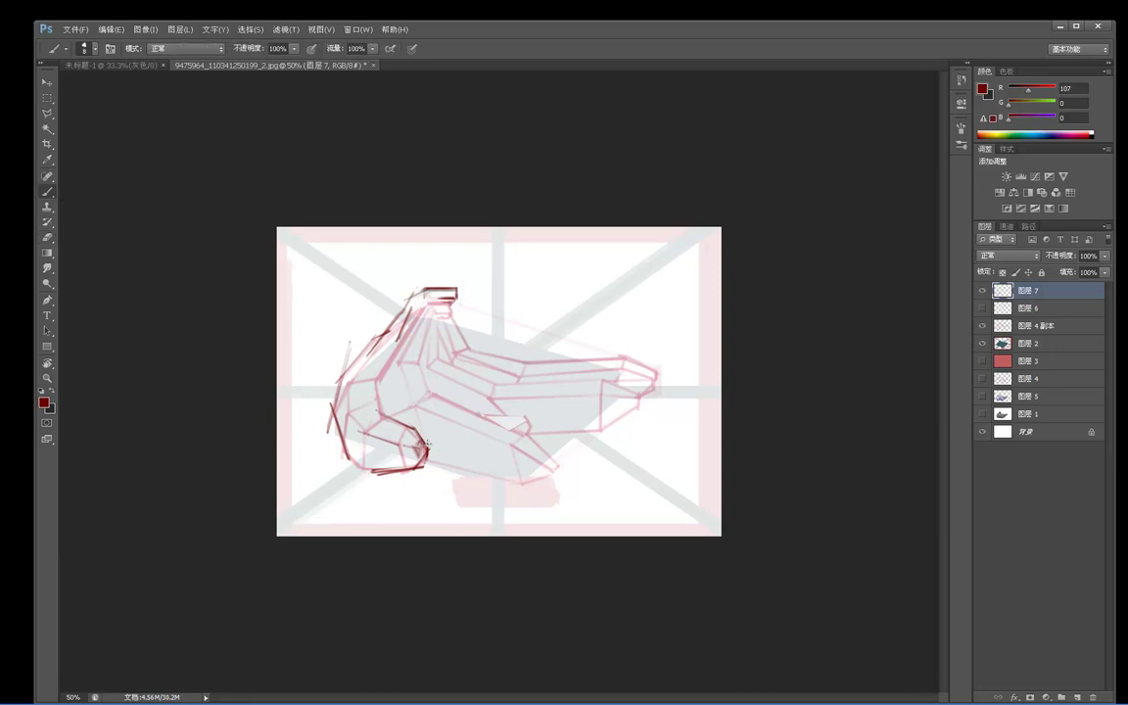
Outline the middle banana with straight strokes along its lower edge, upper edge and pointed tip, trimming the overshoots.
drag(437, 451, 499, 483)
drag(499, 483, 546, 477)
drag(433, 391, 490, 414)
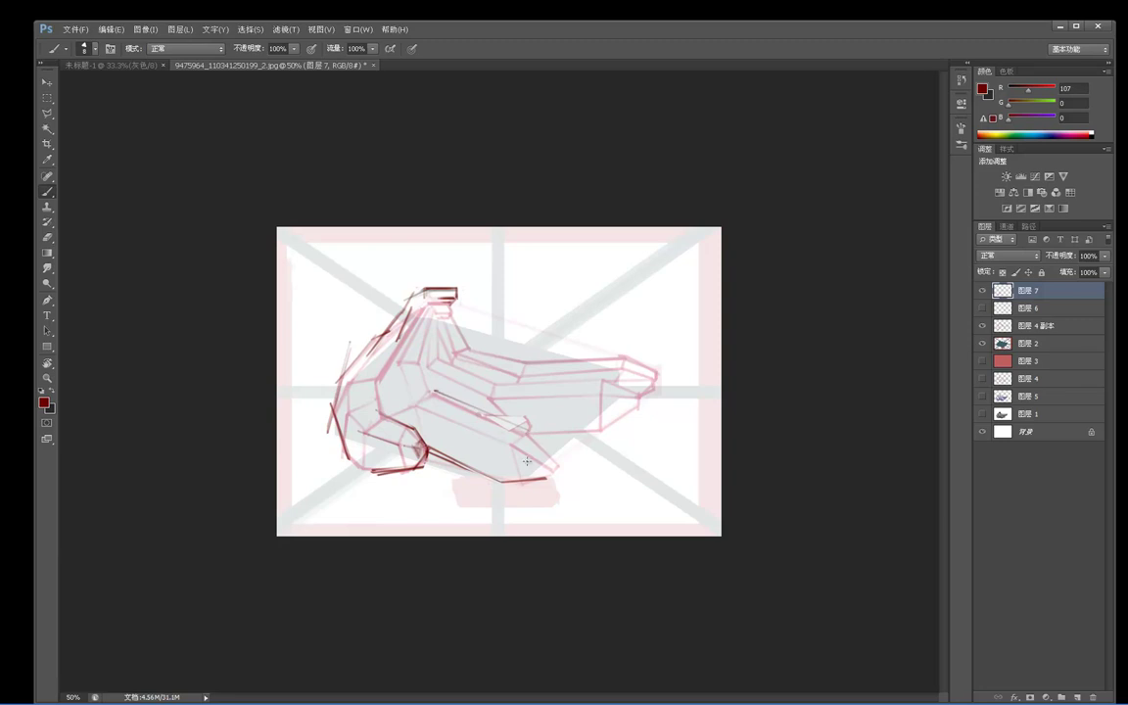
mouse_move(563, 470)
mouse_down()
mouse_move(526, 424)
mouse_move(557, 470)
mouse_up()
key(e)
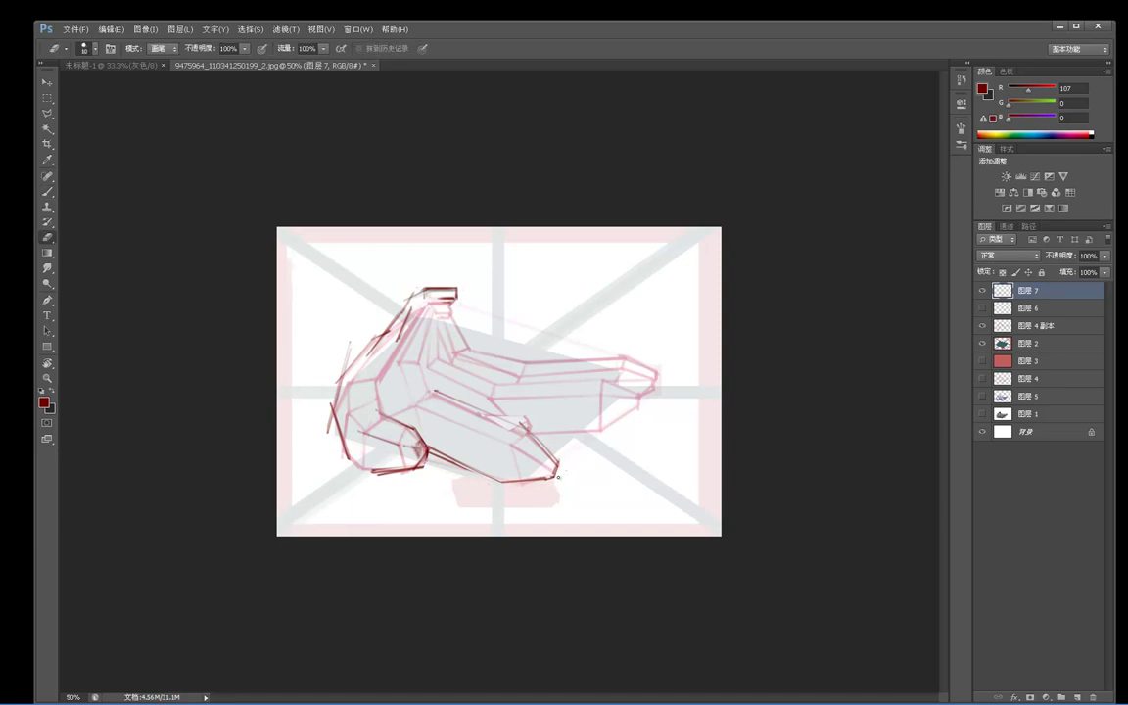
key(b)
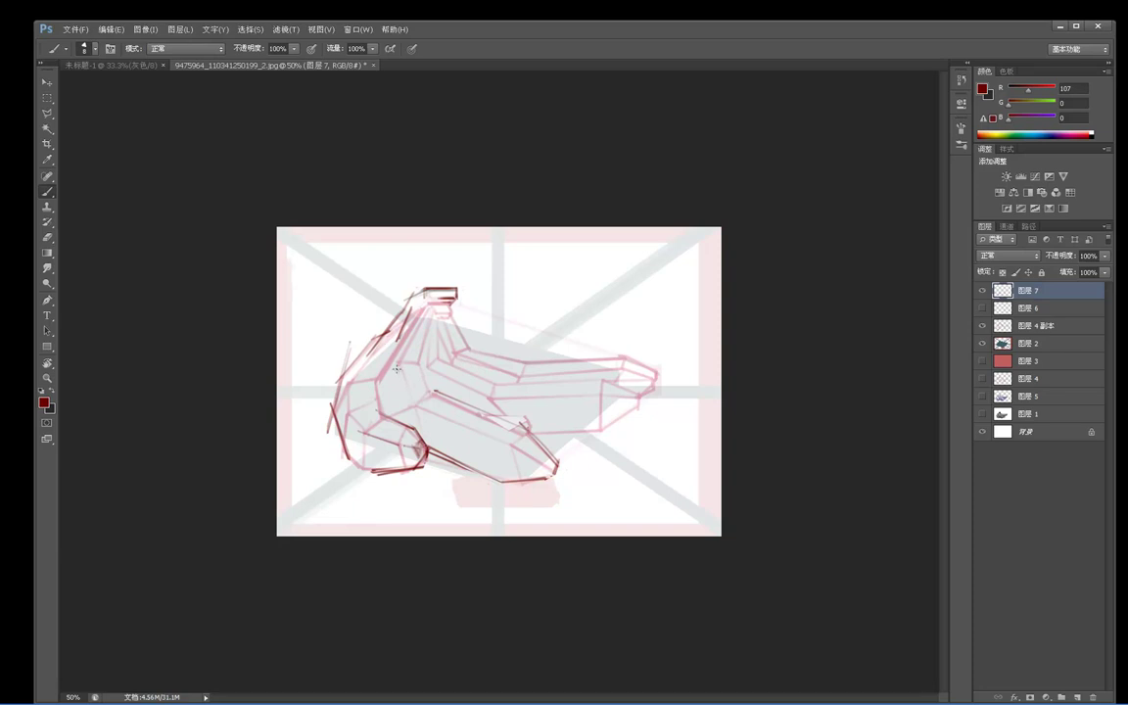
Draw the middle banana's inner edge from the stem down to its upper edge and clean up the line.
drag(420, 344, 437, 396)
drag(435, 302, 422, 342)
key(e)
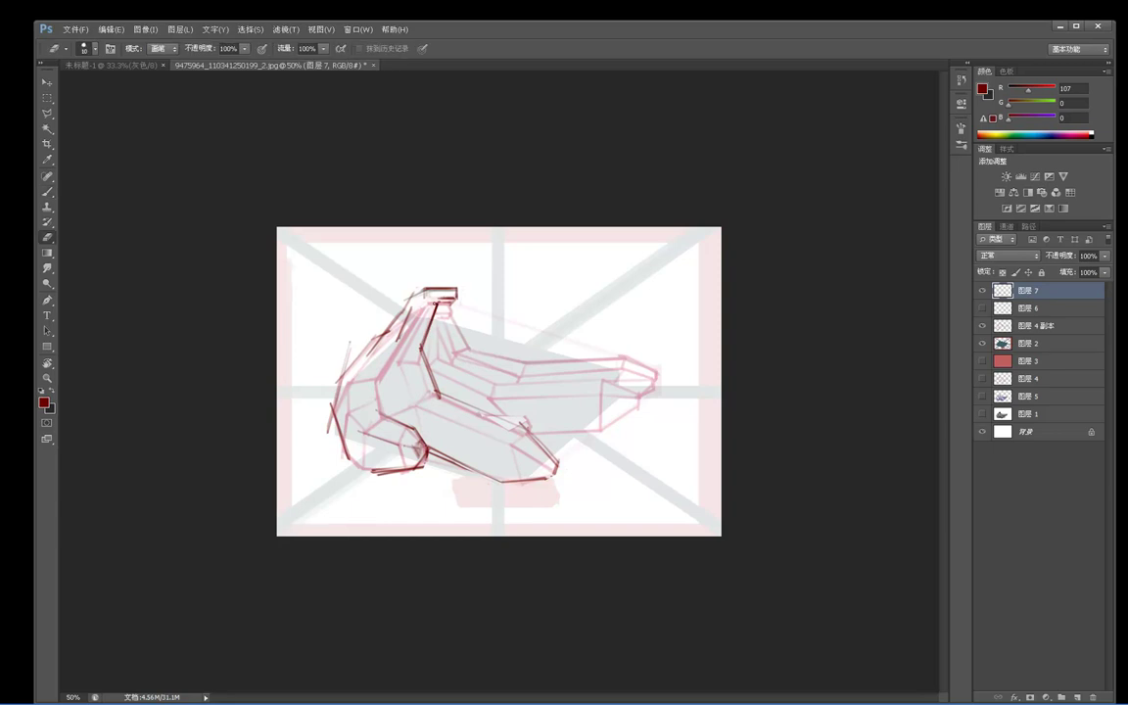
key(b)
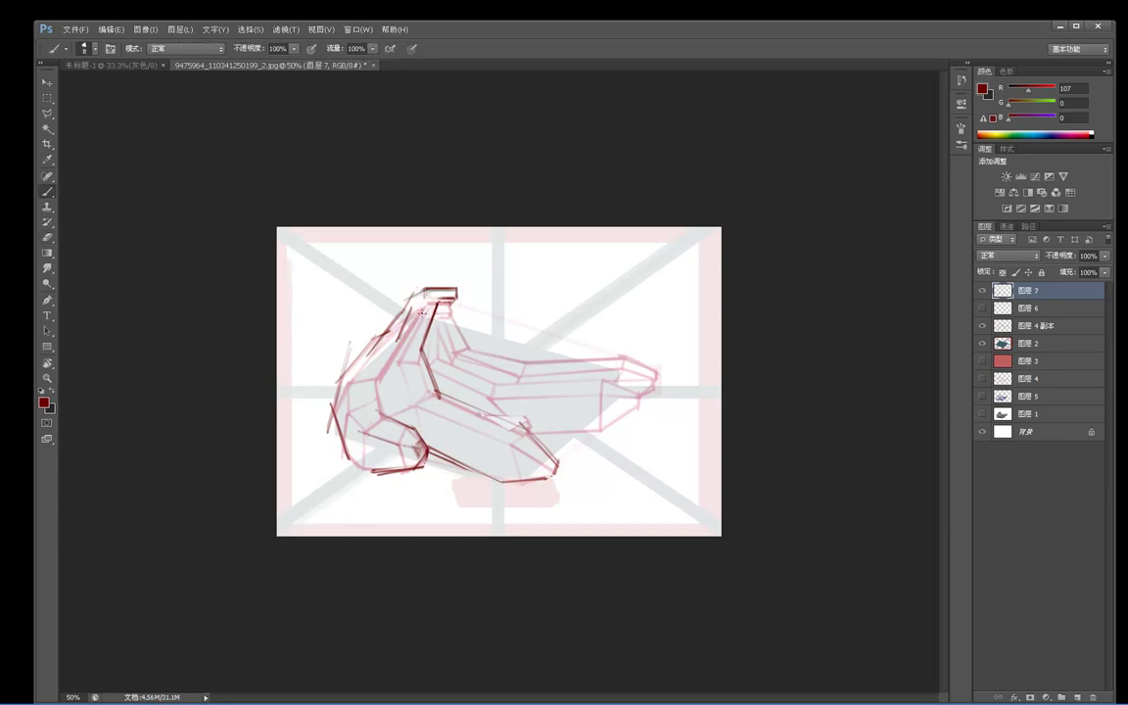
Draw the front-left banana's inner edge from the stem down to its bend and lighten it with the eraser.
drag(423, 303, 390, 366)
key(e)
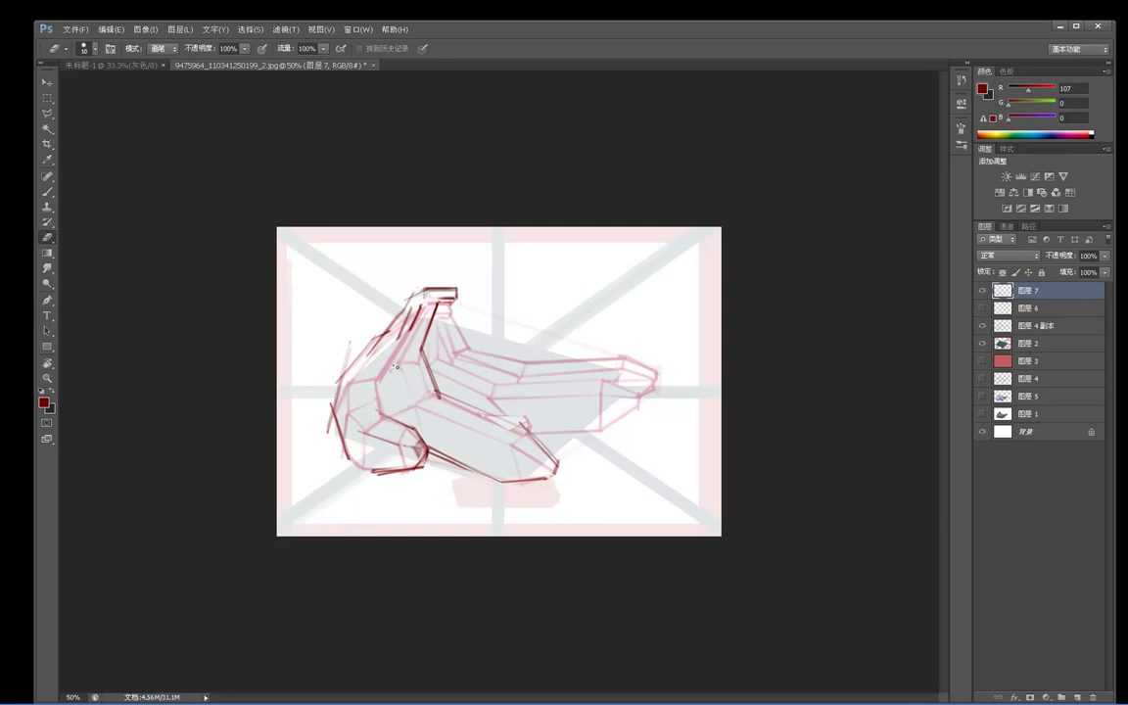
key(b)
key(e)
key(b)
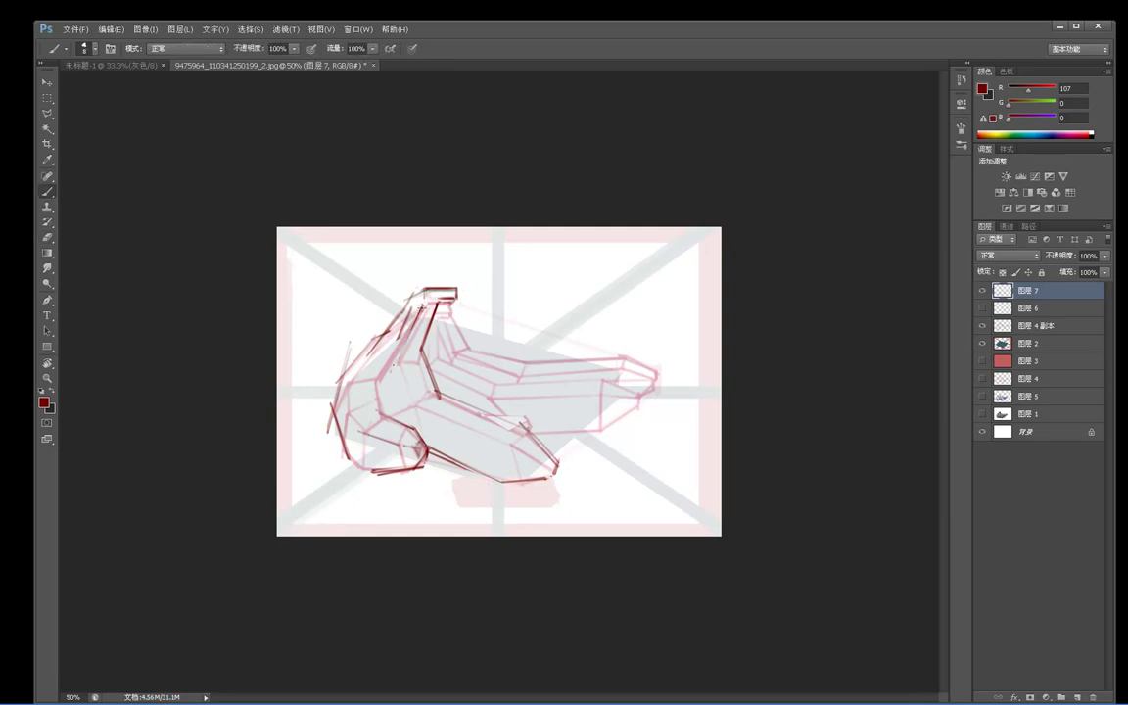
Continue the front-left banana's inner edge below the bend, rework its fold to the tip and tidy the outer left contour.
drag(381, 379, 383, 415)
mouse_move(382, 362)
mouse_down()
mouse_move(383, 416)
mouse_move(381, 398)
mouse_up()
key(e)
mouse_move(383, 414)
mouse_down()
mouse_move(417, 431)
mouse_move(375, 402)
mouse_up()
key(b)
key(e)
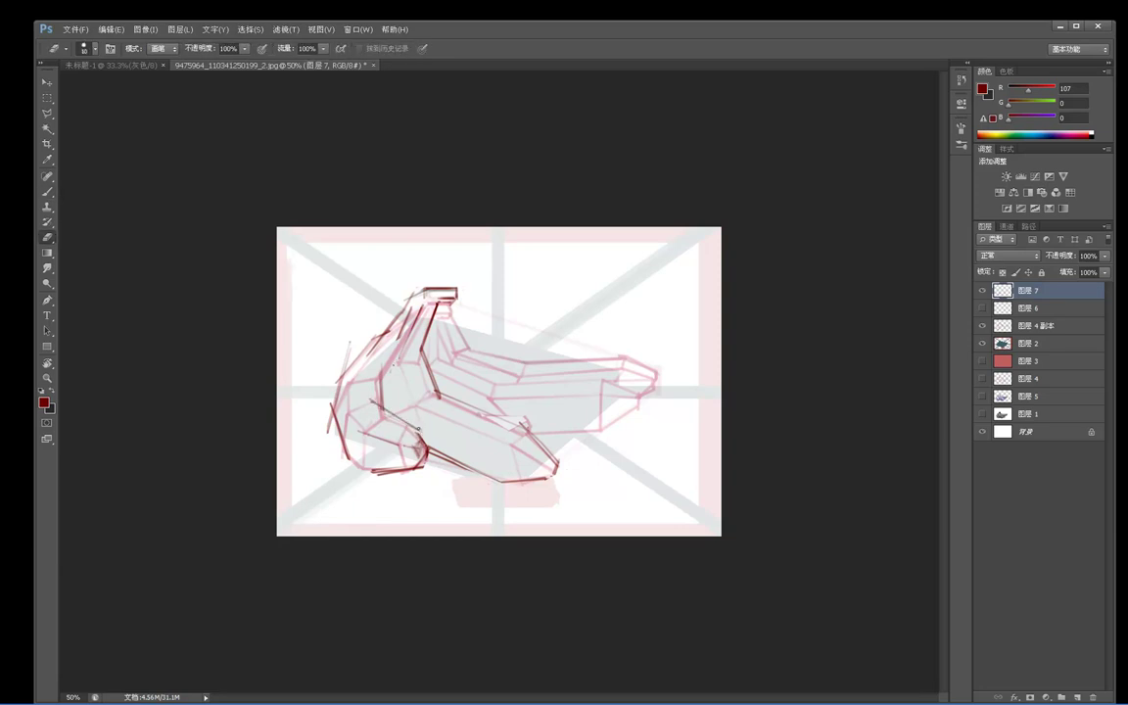
key(b)
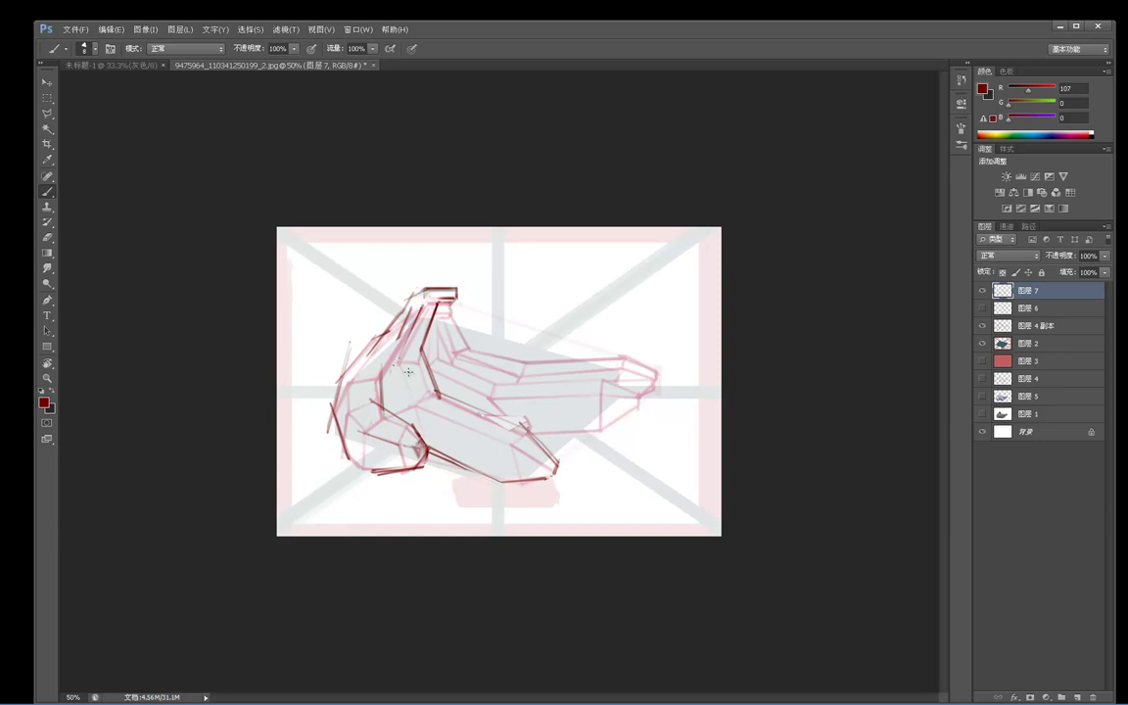
key(e)
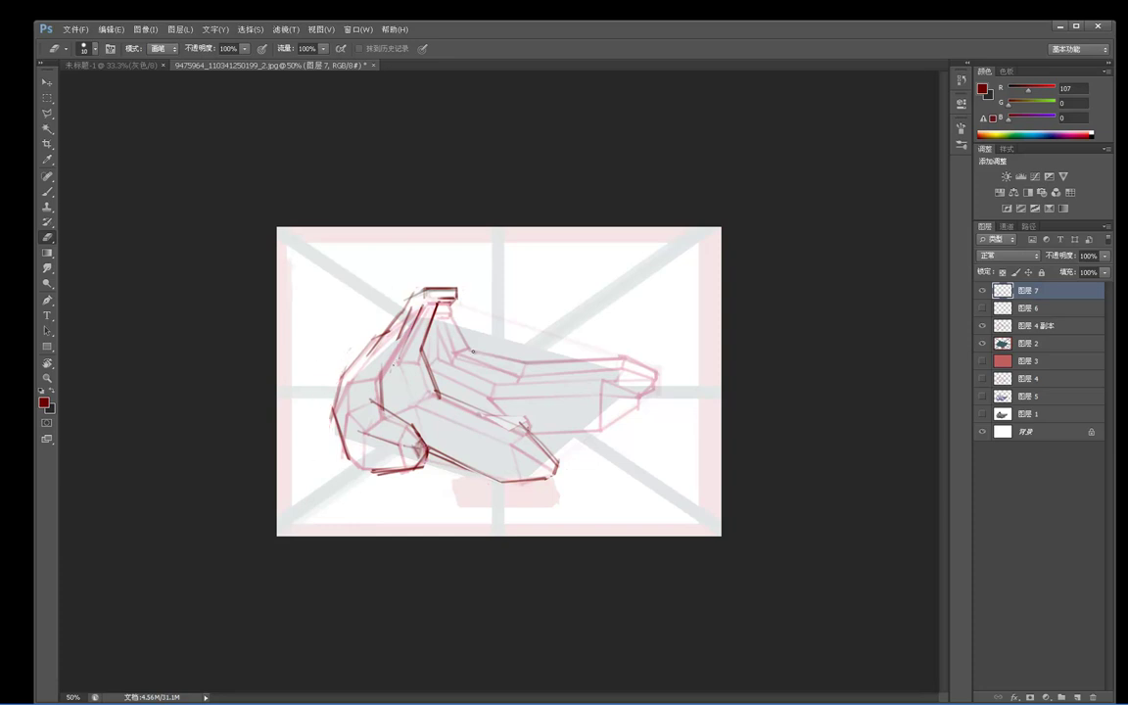
Draw the right banana's lower edge with straight strokes from the middle banana up towards its tip.
key(b)
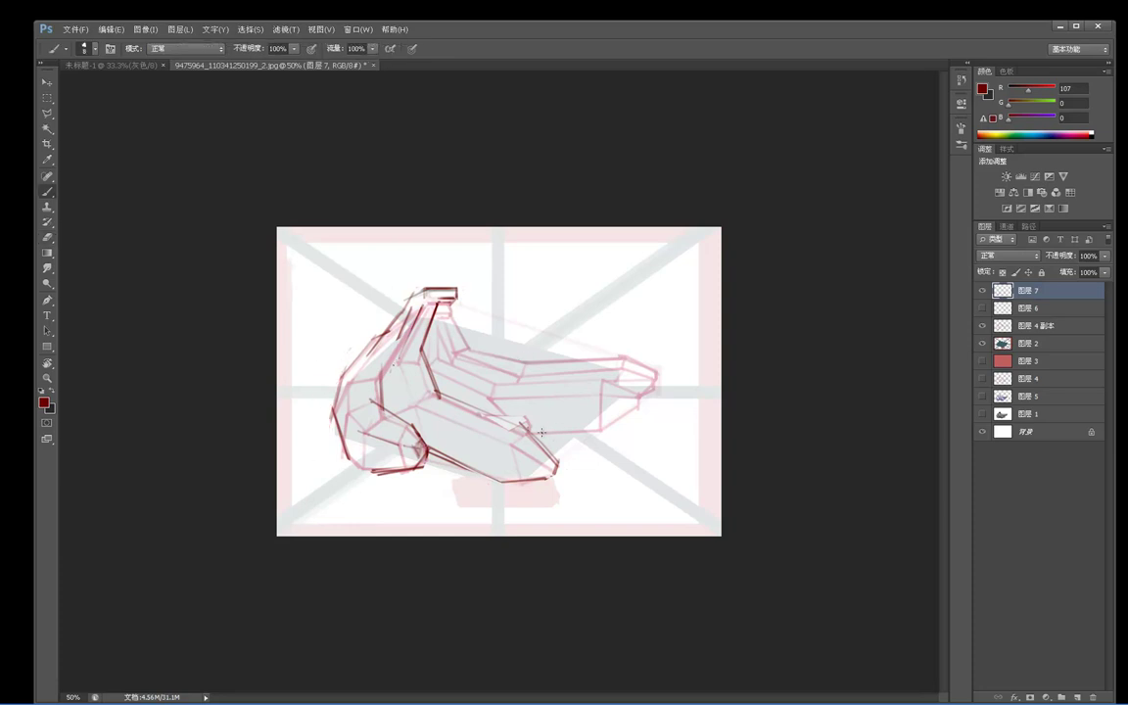
mouse_move(530, 436)
mouse_down()
mouse_move(602, 429)
mouse_move(644, 406)
mouse_up()
key(e)
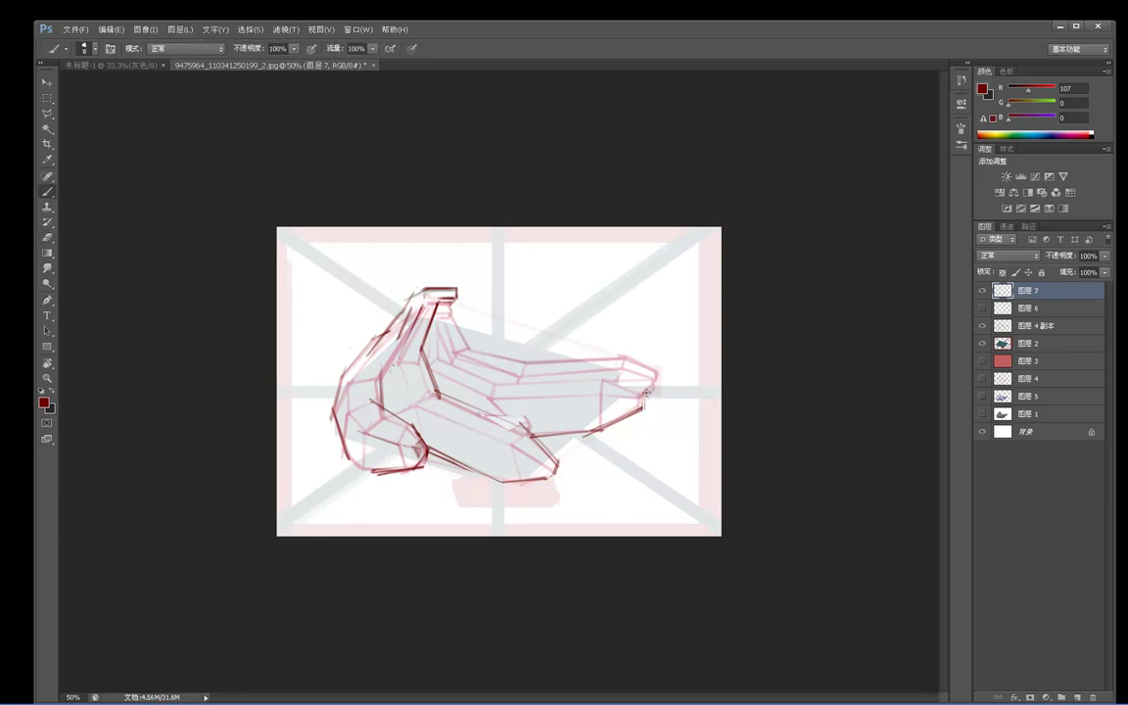
key(b)
Draw the right banana's sloping upper edge near the tip, close its end and mark the rear banana's blunt end.
drag(575, 375, 627, 389)
key(e)
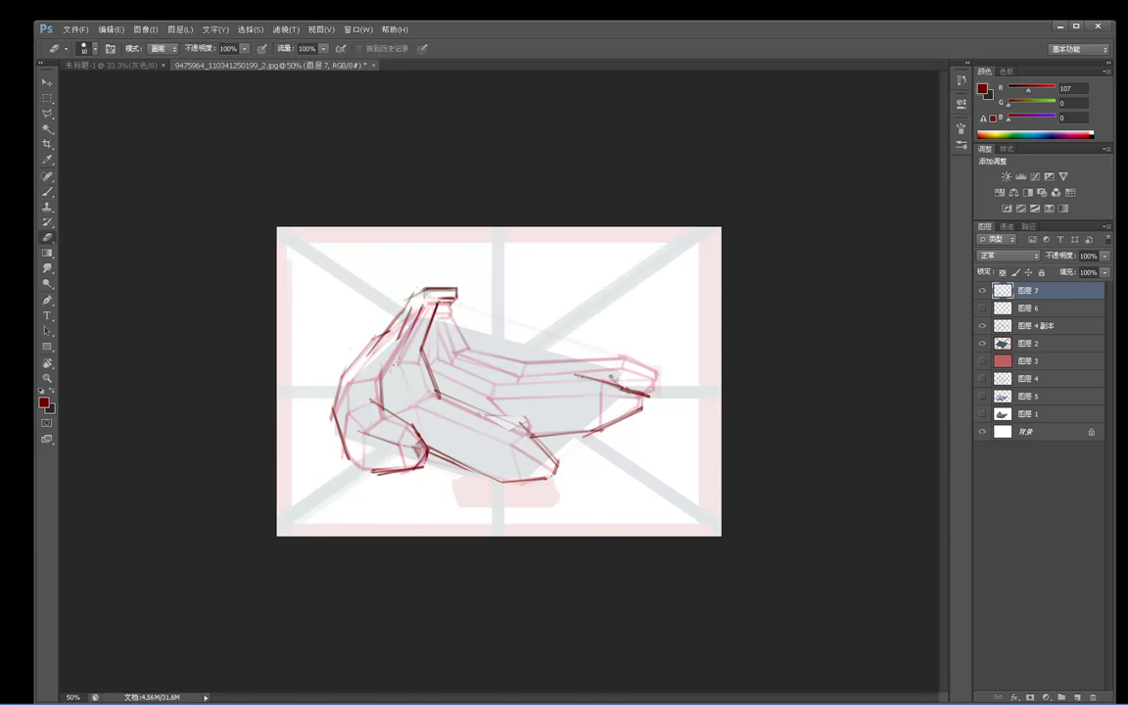
key(b)
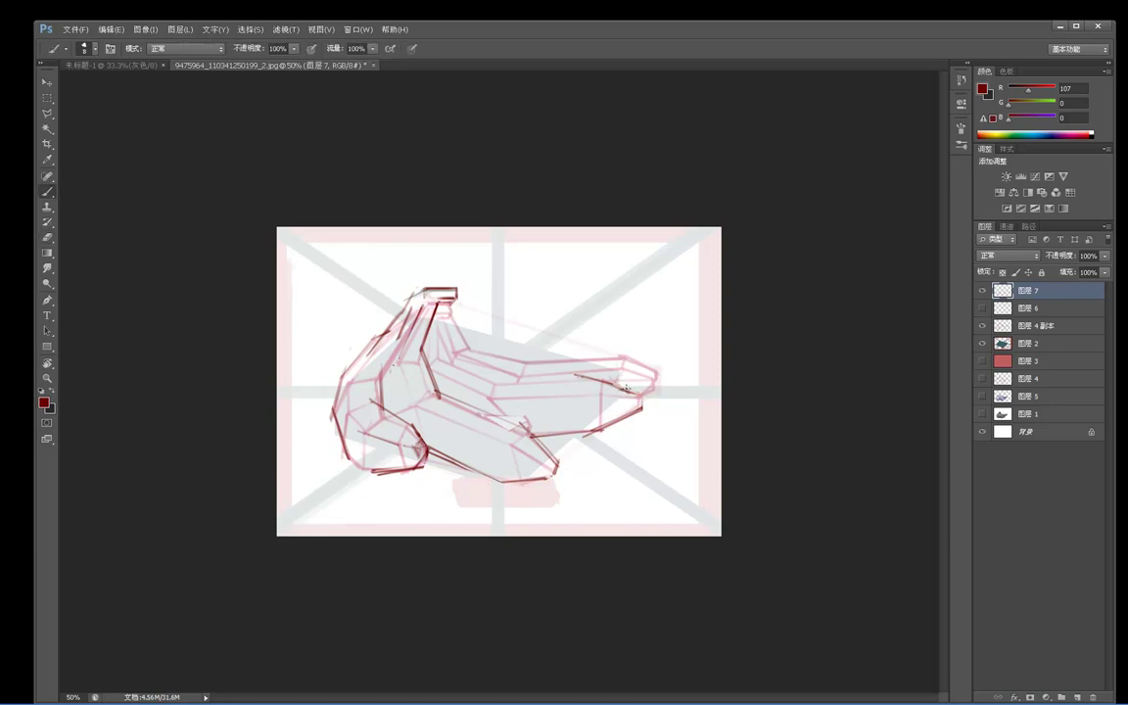
drag(638, 389, 642, 400)
drag(657, 380, 656, 394)
Draw a ridge line down from the stem and the right banana's long upper edge in angled straight segments.
drag(442, 302, 439, 350)
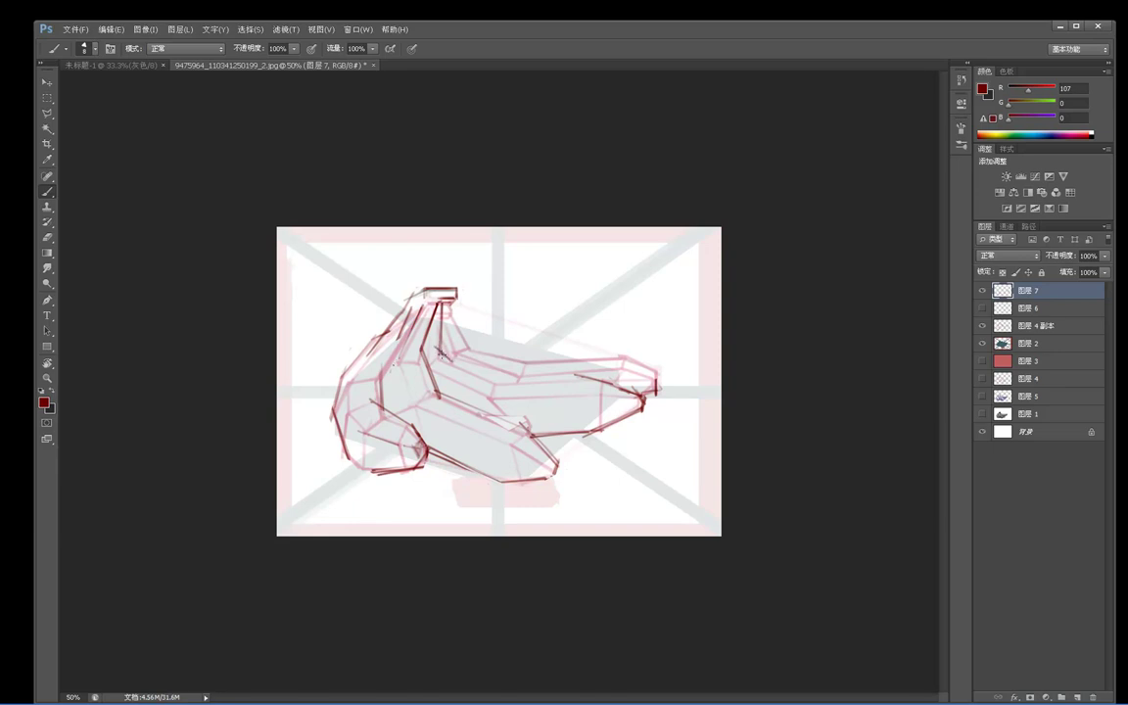
mouse_move(431, 345)
mouse_down()
mouse_move(499, 385)
mouse_move(582, 373)
mouse_up()
drag(489, 380, 582, 372)
key(e)
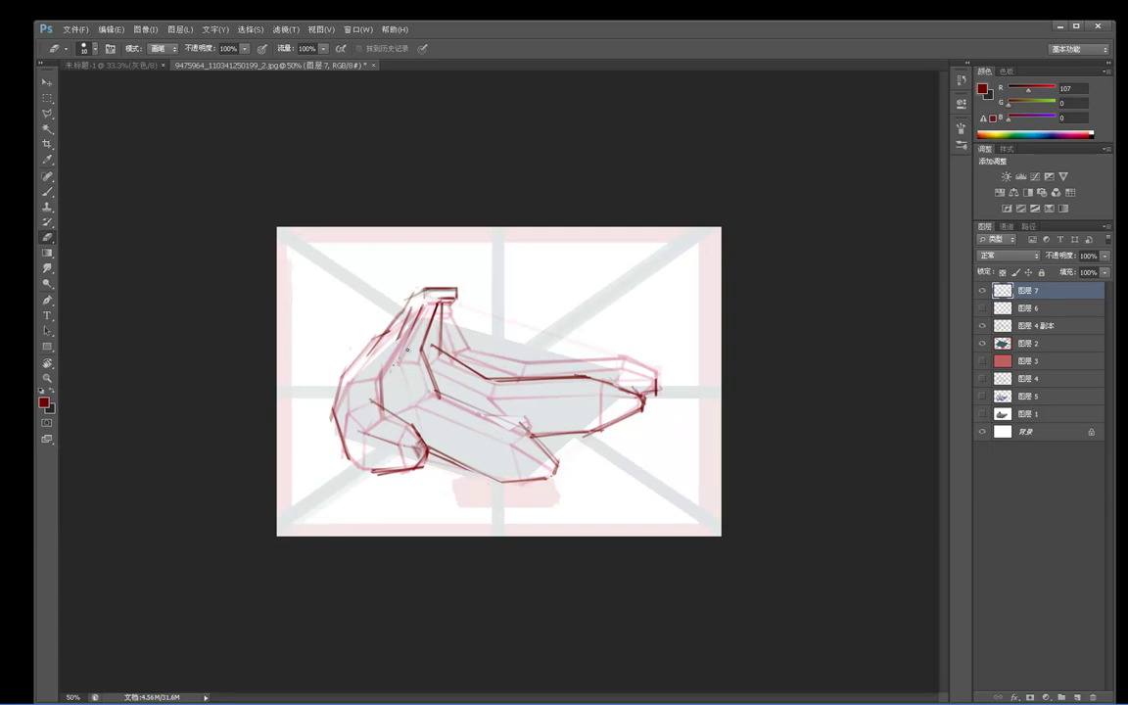
key(b)
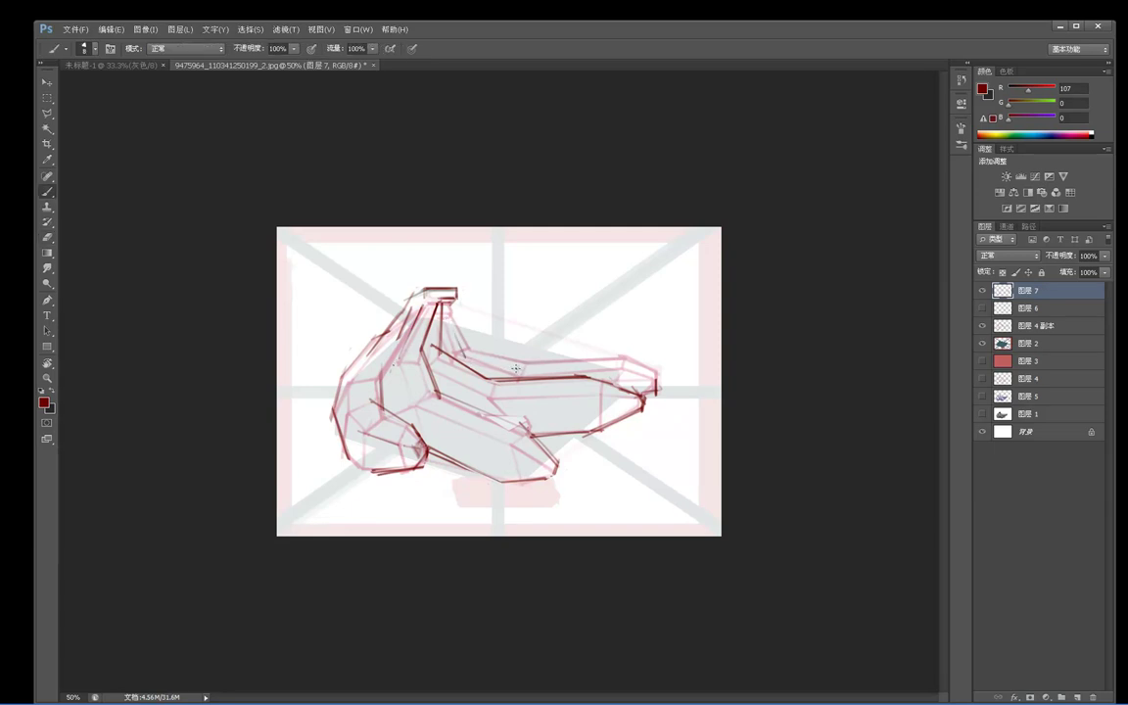
Erase and redraw the right banana's upper edge where it slopes down to the tip.
key(e)
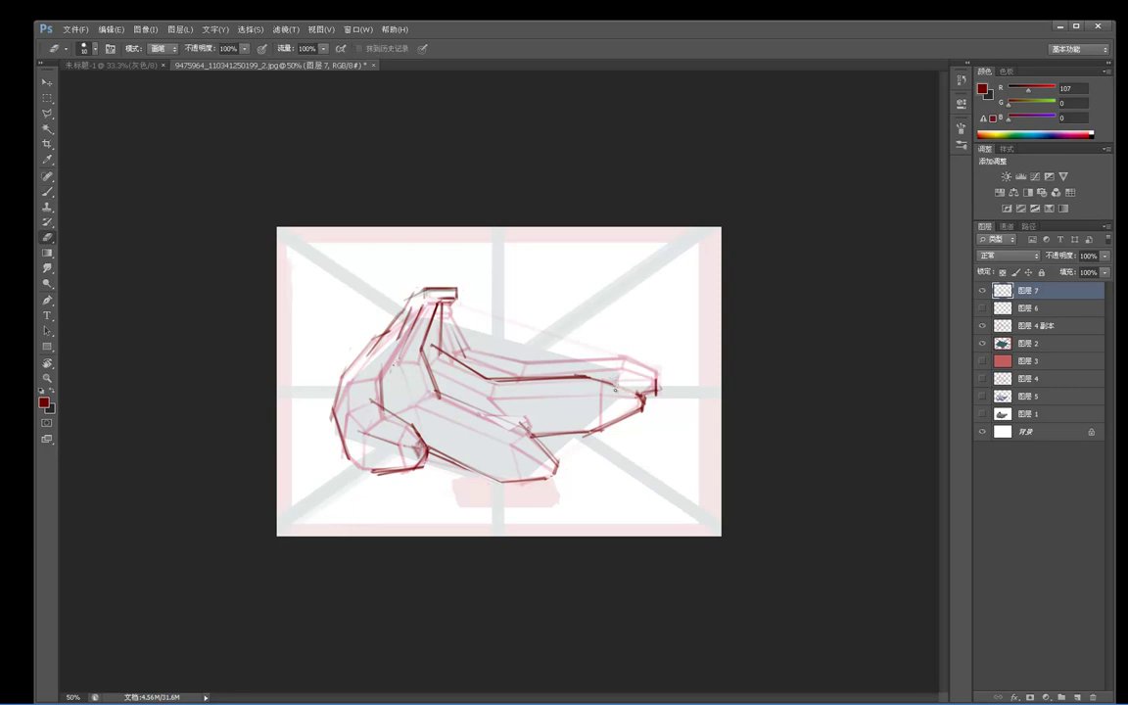
key(b)
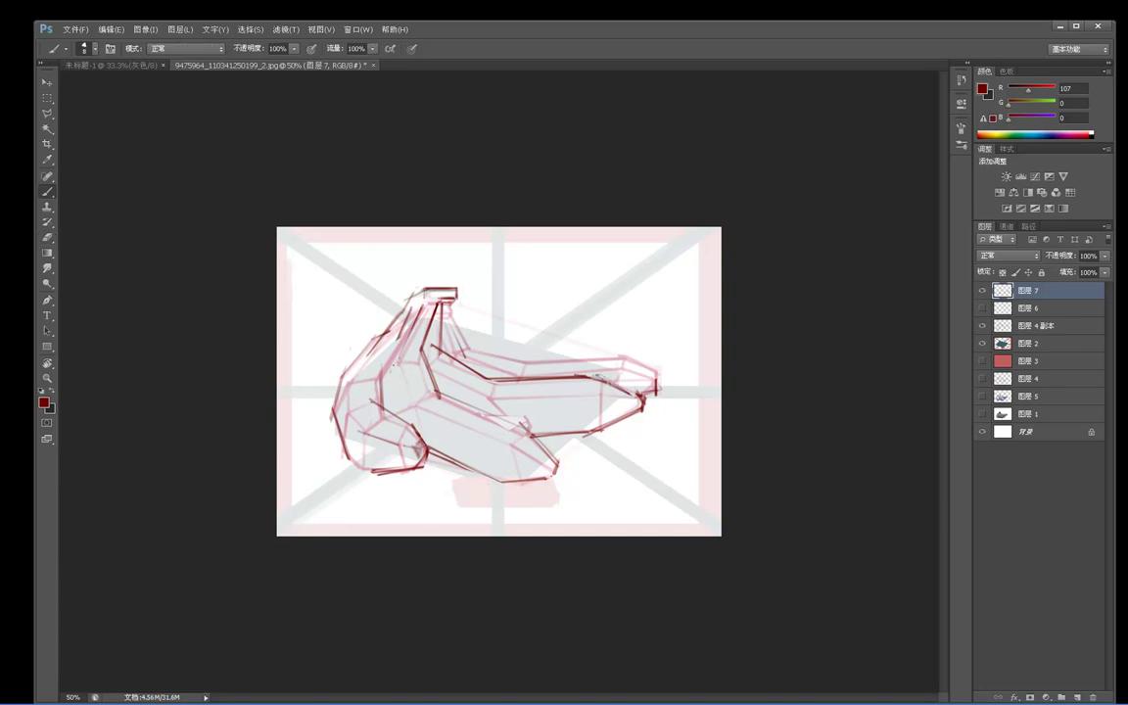
drag(550, 357, 588, 349)
key(e)
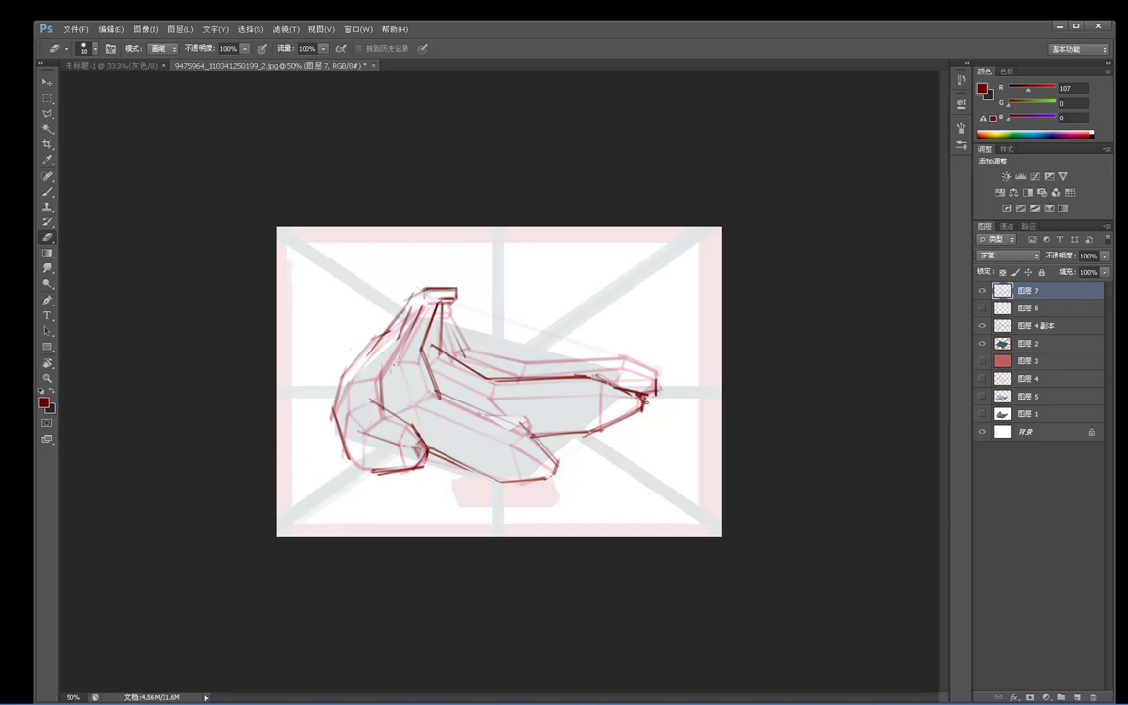
key(b)
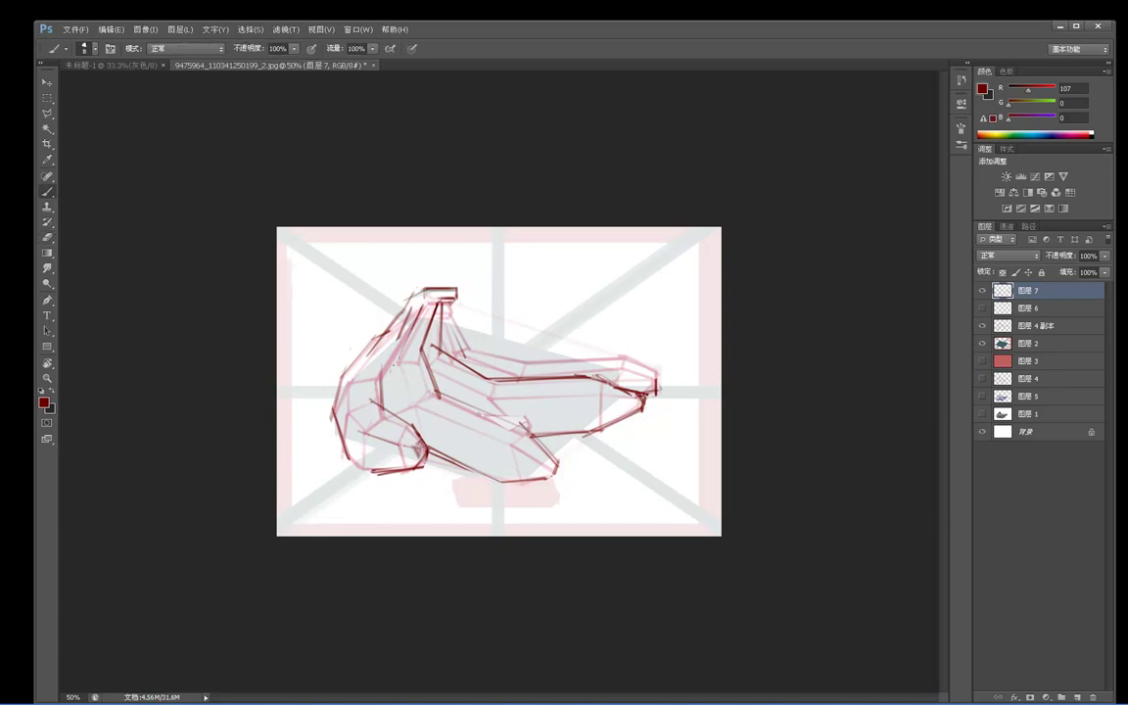
Fill in the tips of the right and middle bananas with short dark red strokes.
drag(634, 395, 638, 406)
drag(550, 465, 552, 471)
key(e)
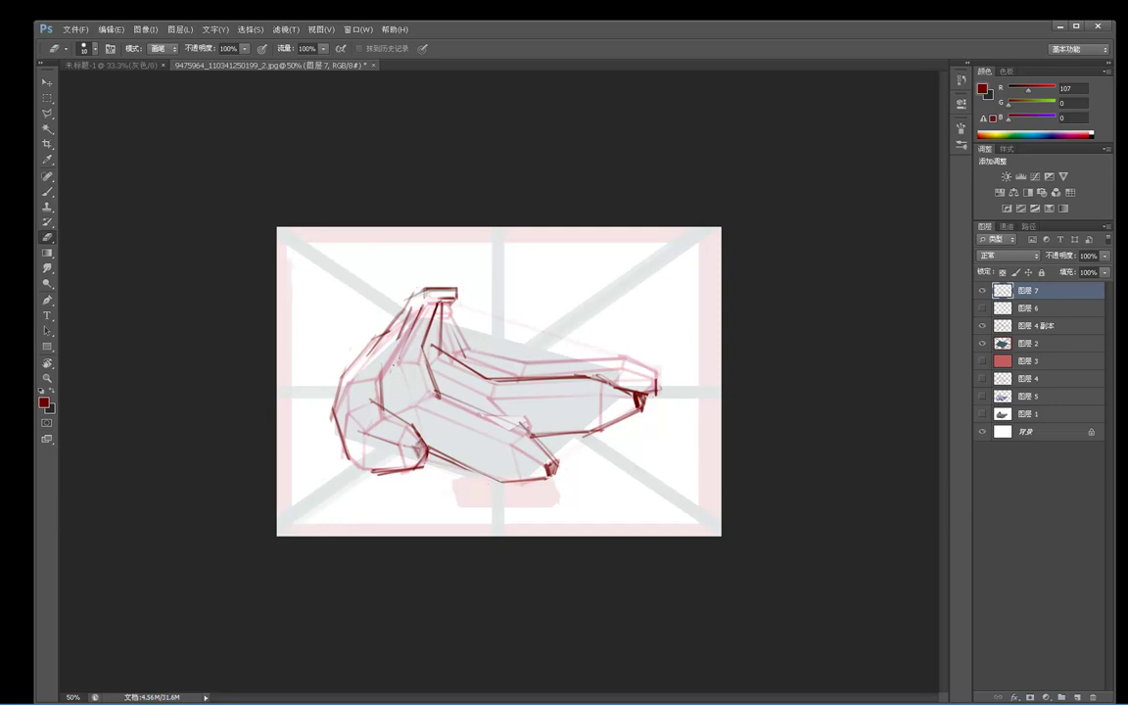
Draw the middle banana's long upper edge, erase its upper part and redraw it in straight dark red strokes.
key(b)
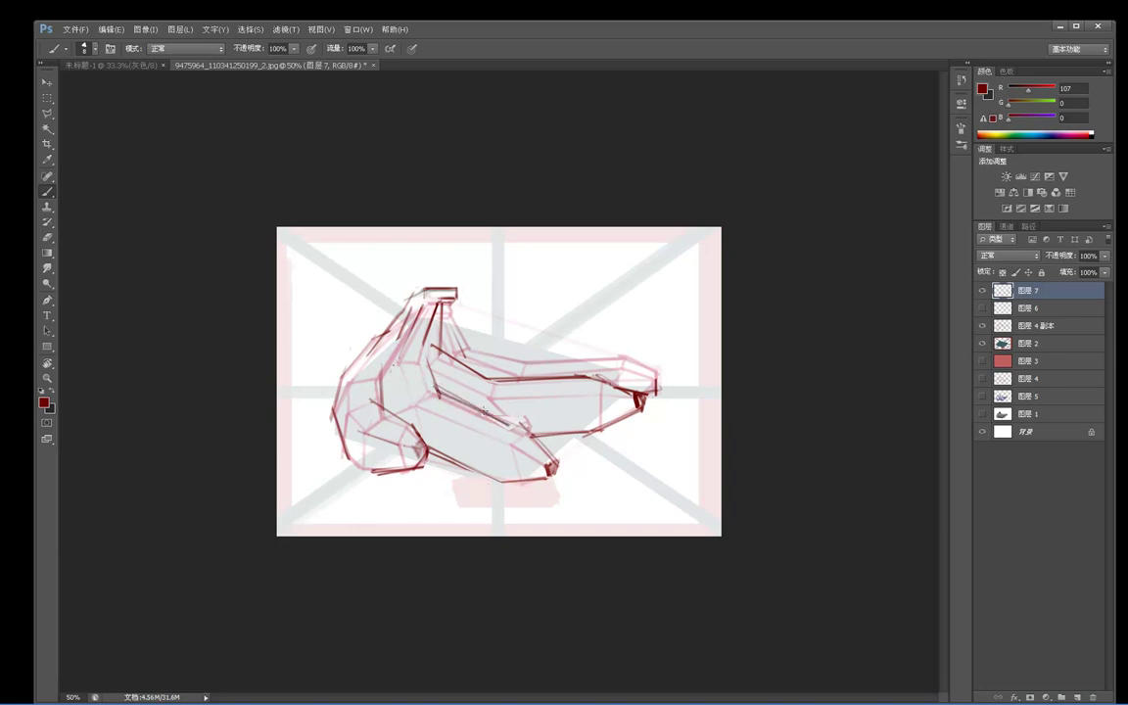
key(e)
drag(432, 390, 486, 416)
key(b)
drag(399, 354, 415, 409)
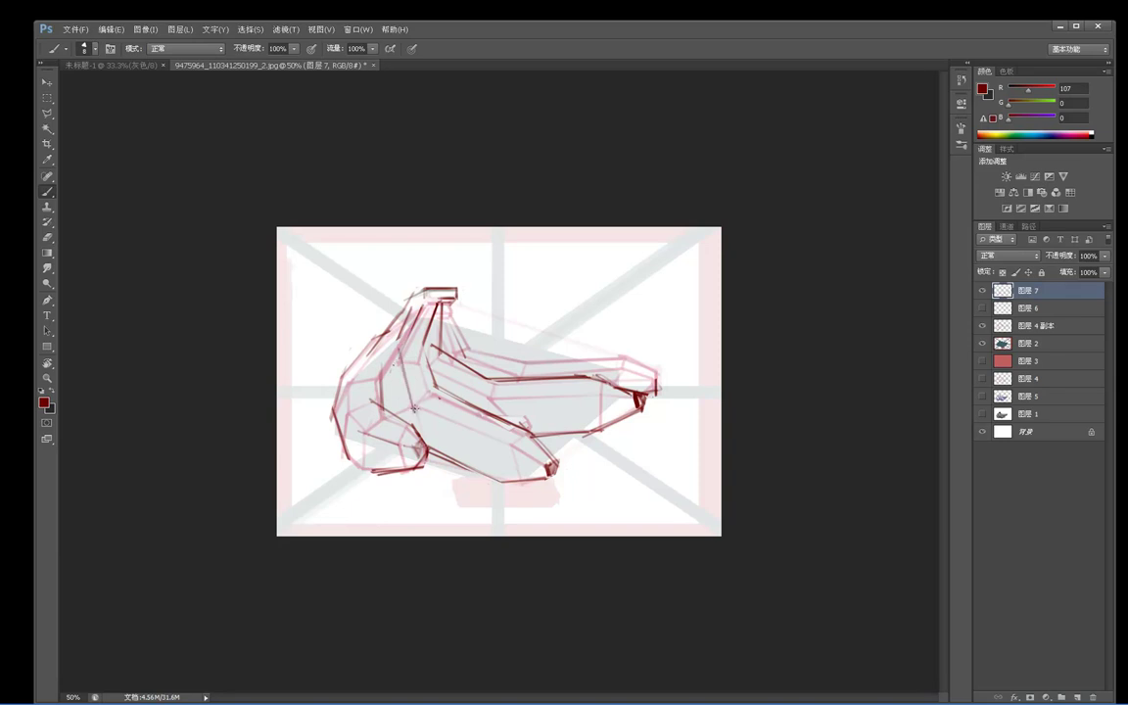
key(e)
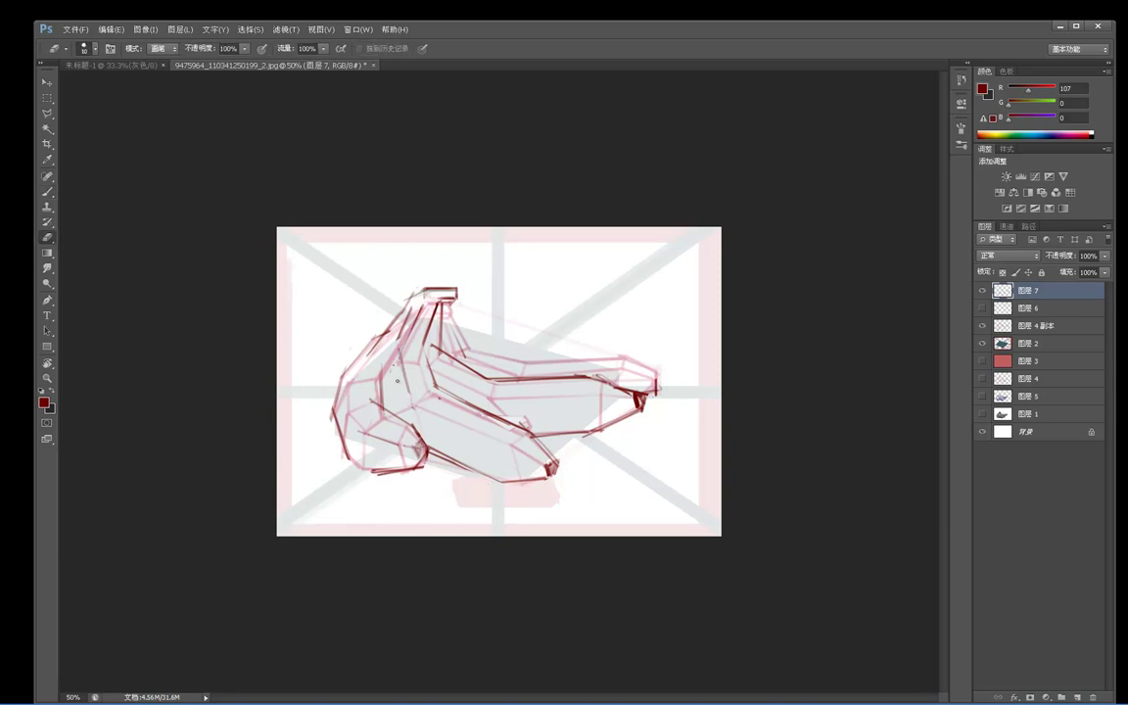
Draw the middle banana's ridge line as straight strokes running parallel below its upper edge.
key(b)
mouse_move(416, 343)
mouse_down()
mouse_move(414, 399)
mouse_move(520, 449)
mouse_up()
drag(421, 393, 515, 449)
drag(370, 347, 462, 403)
key(e)
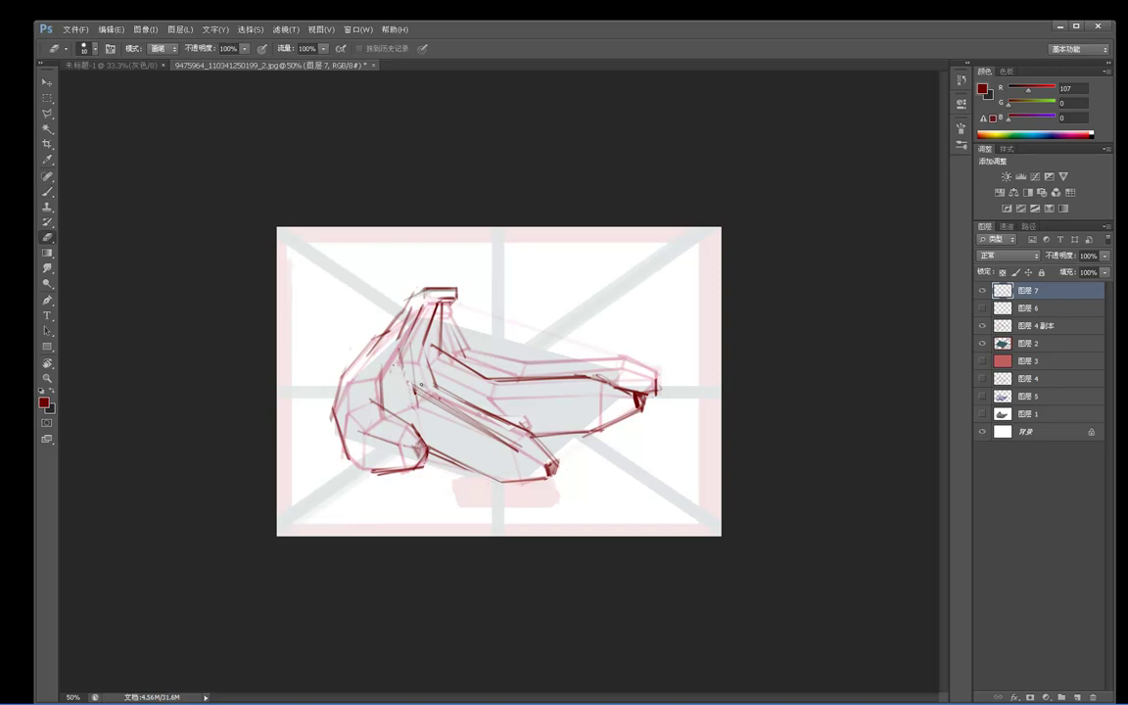
Erase the bend of the middle banana's ridge with a 45 px eraser and redraw the ridge down to the tip.
key(])
key(])
key(])
key(])
key(])
drag(415, 390, 415, 412)
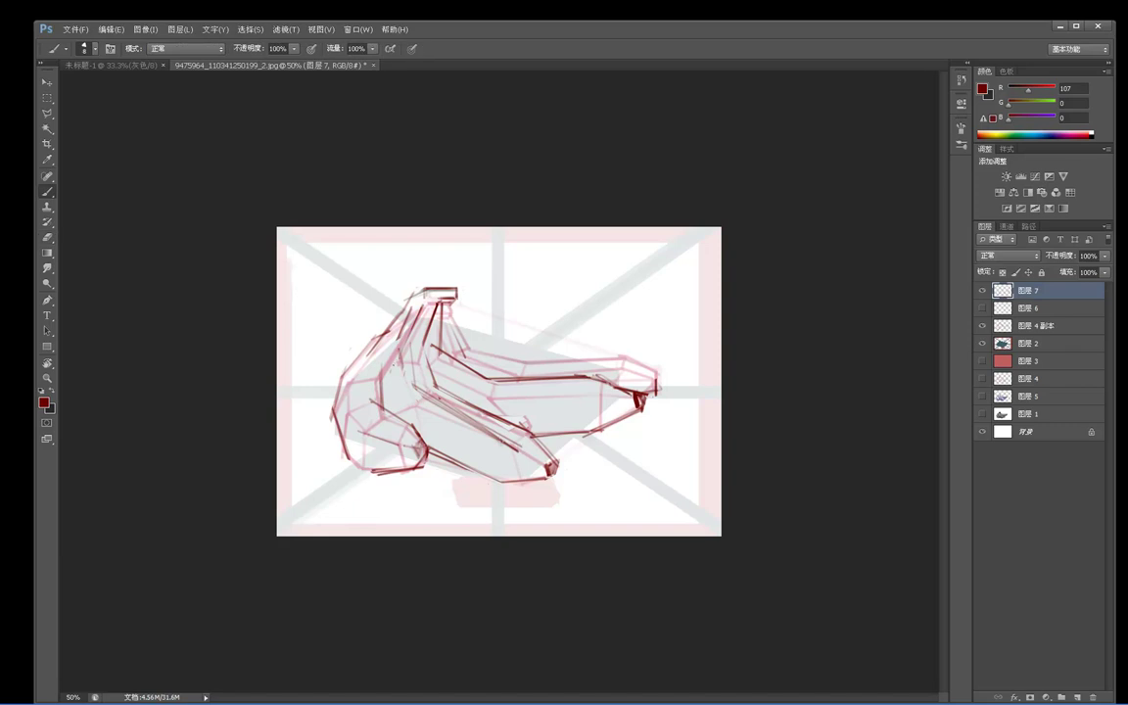
drag(447, 415, 402, 377)
key(b)
drag(504, 435, 551, 471)
key(e)
key(b)
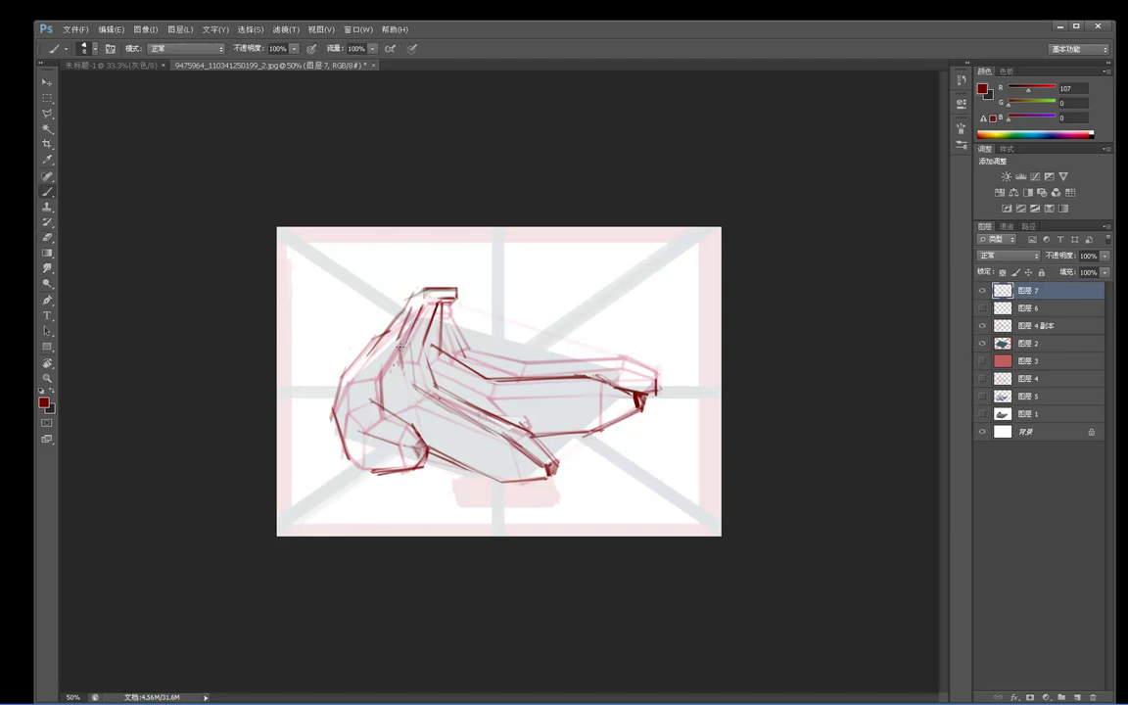
Draw the left banana's inner edge down from the stem in angled segments, darkening the corner beside the middle banana.
drag(409, 341, 384, 362)
key(e)
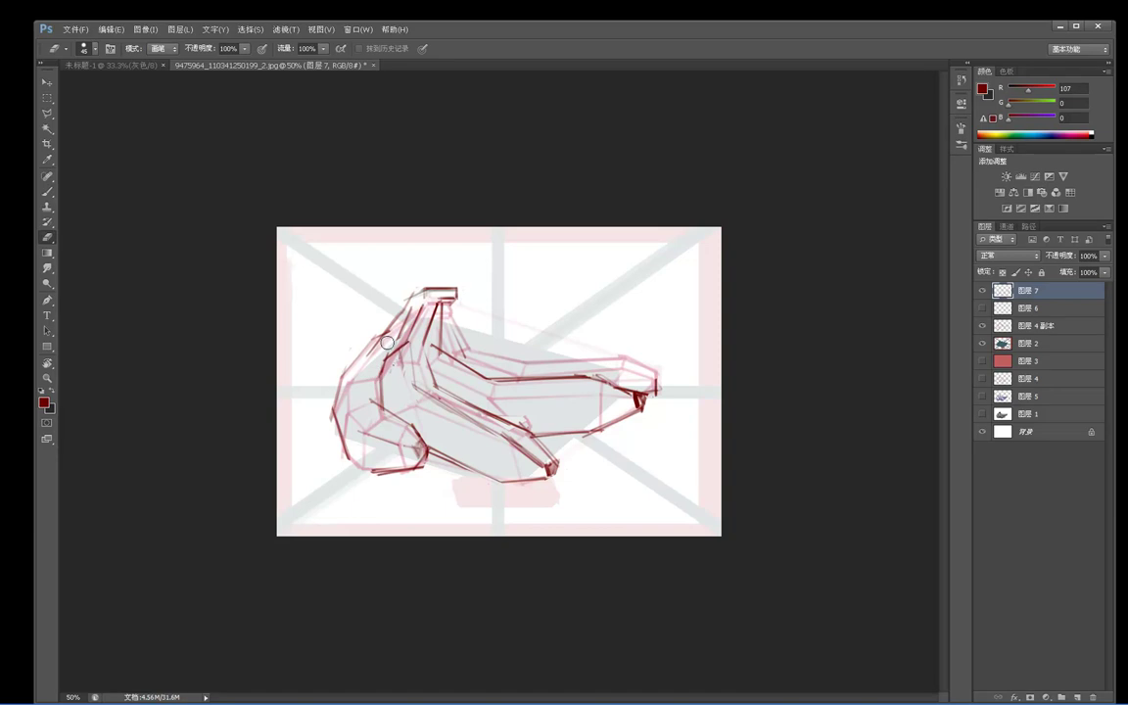
key(b)
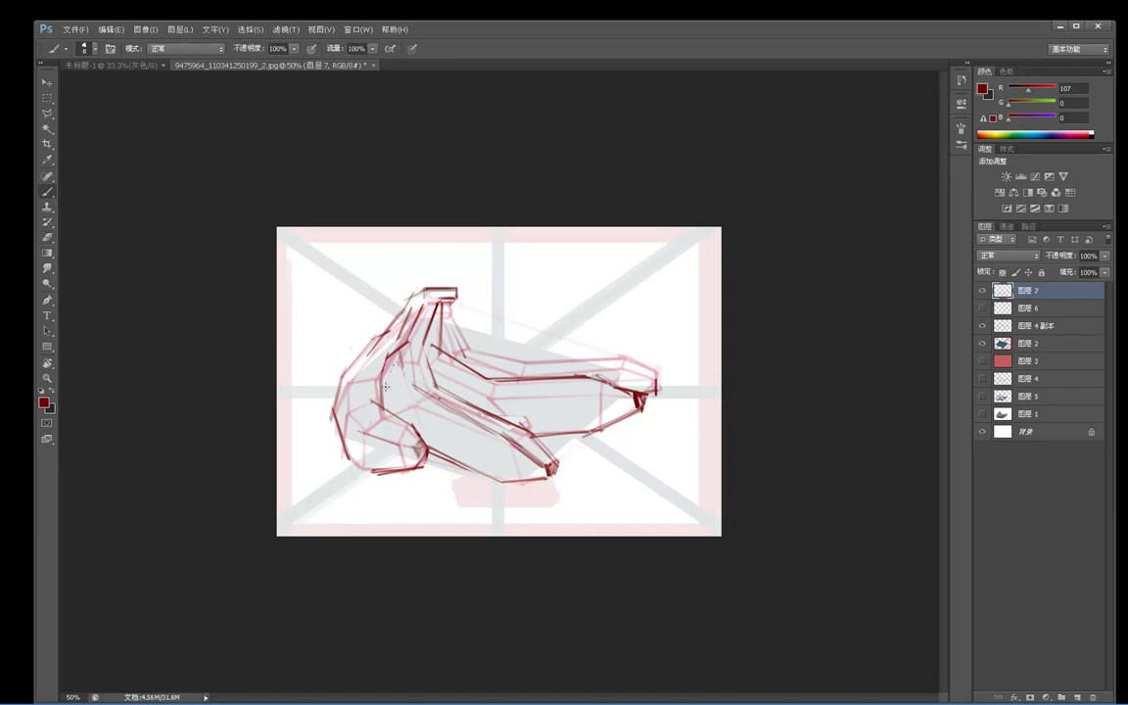
drag(380, 385, 393, 415)
key(e)
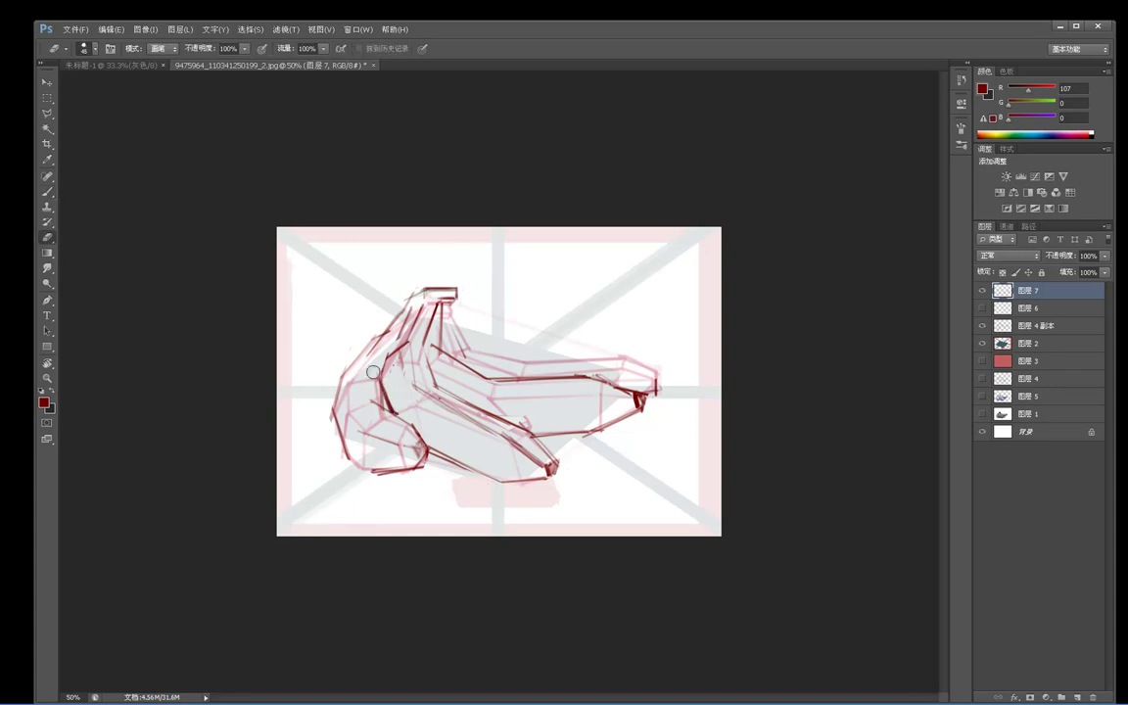
key(b)
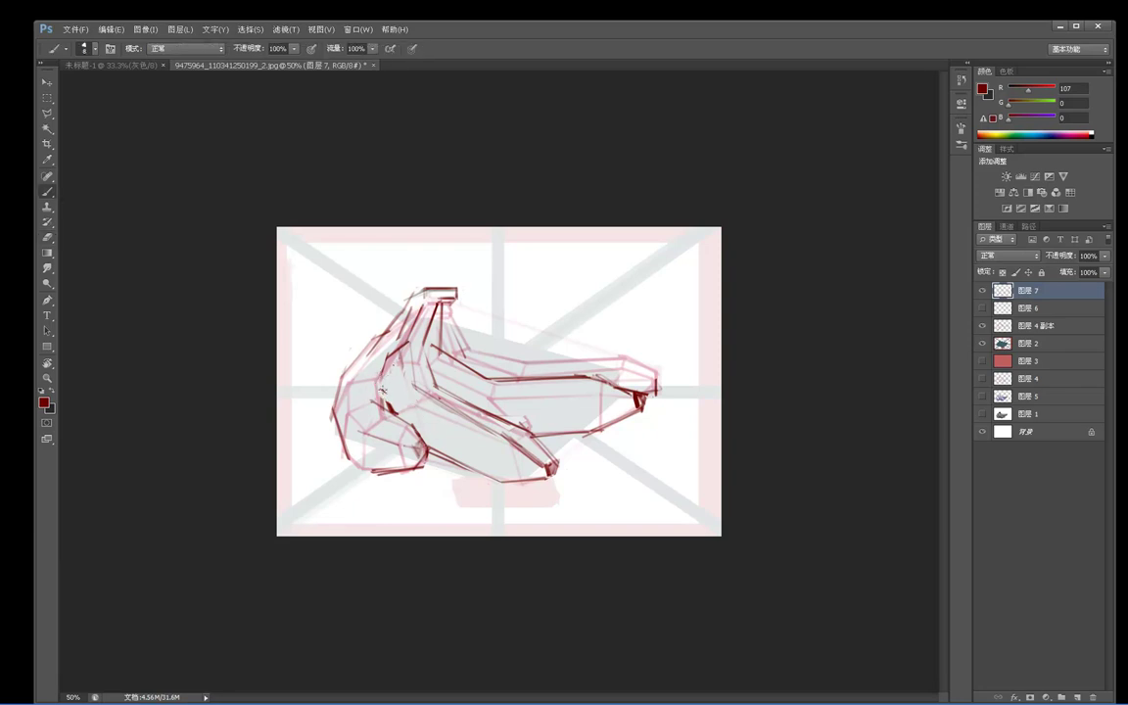
drag(381, 368, 387, 405)
key(e)
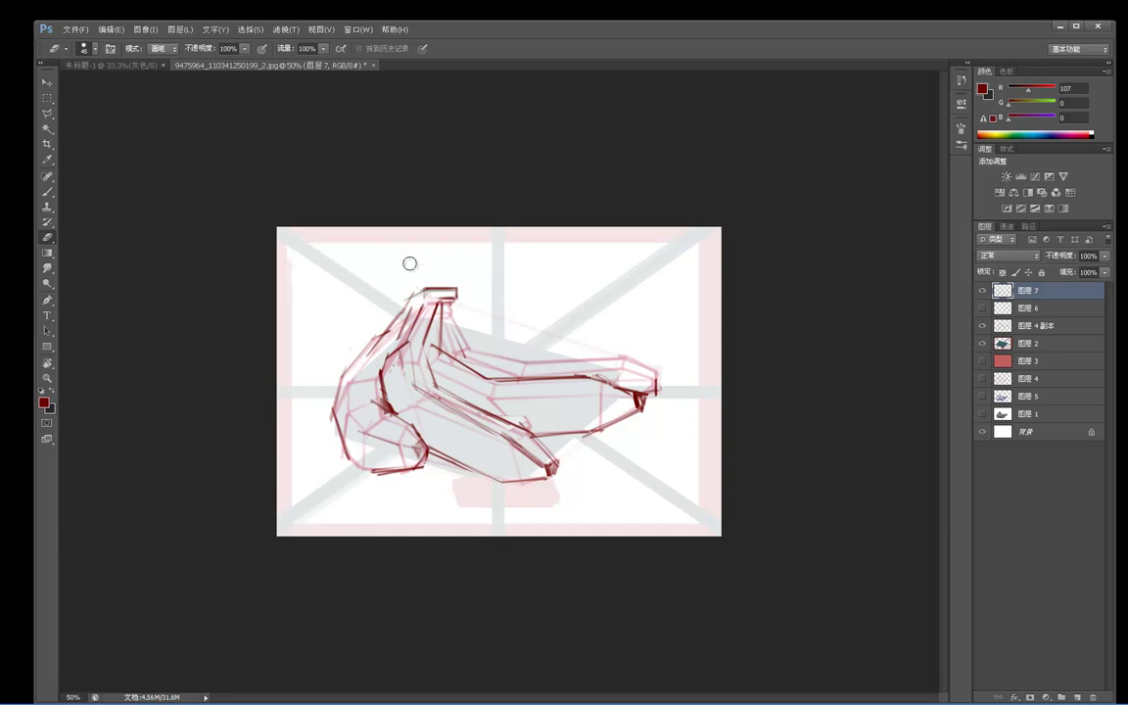
Draw the rear banana's upper edge from the stem in straight segments and close its blunt tip.
key(b)
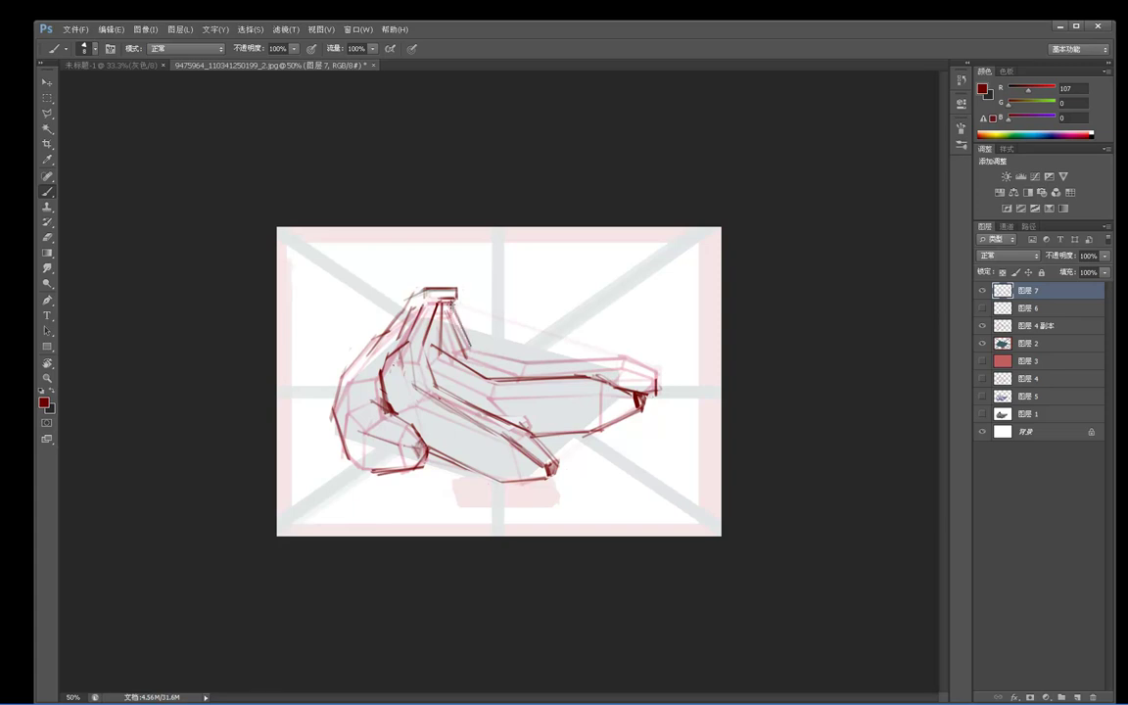
mouse_move(470, 338)
mouse_down()
mouse_move(530, 359)
mouse_move(499, 344)
mouse_move(630, 357)
mouse_up()
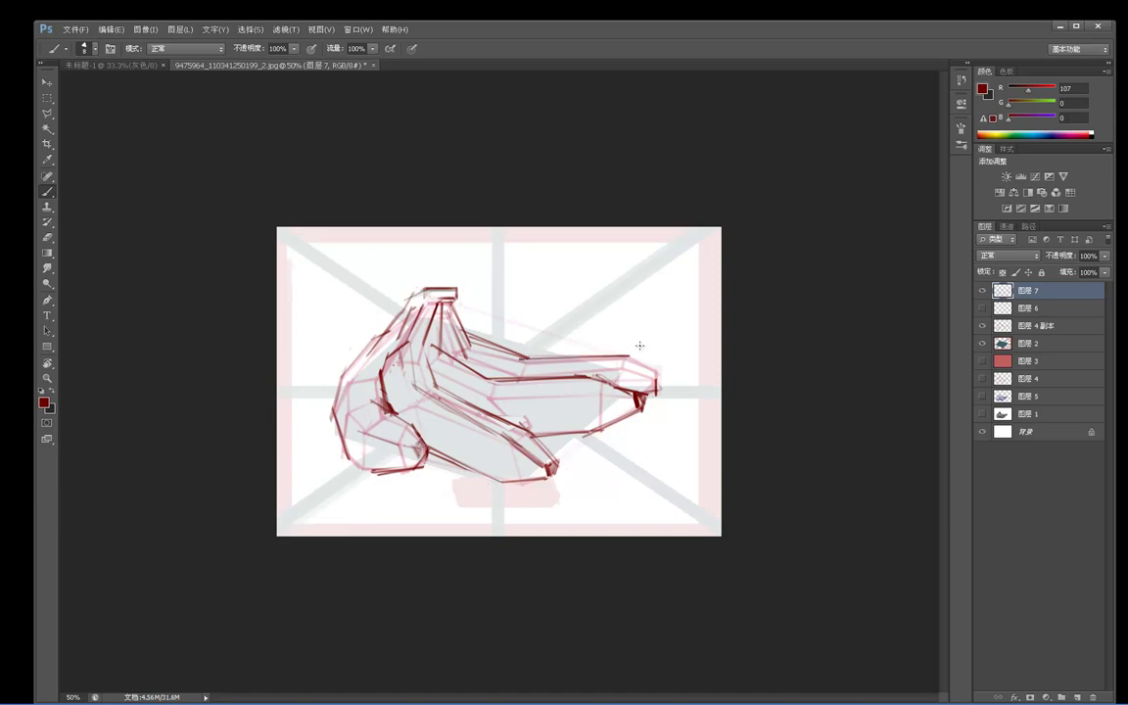
drag(629, 356, 660, 376)
key(e)
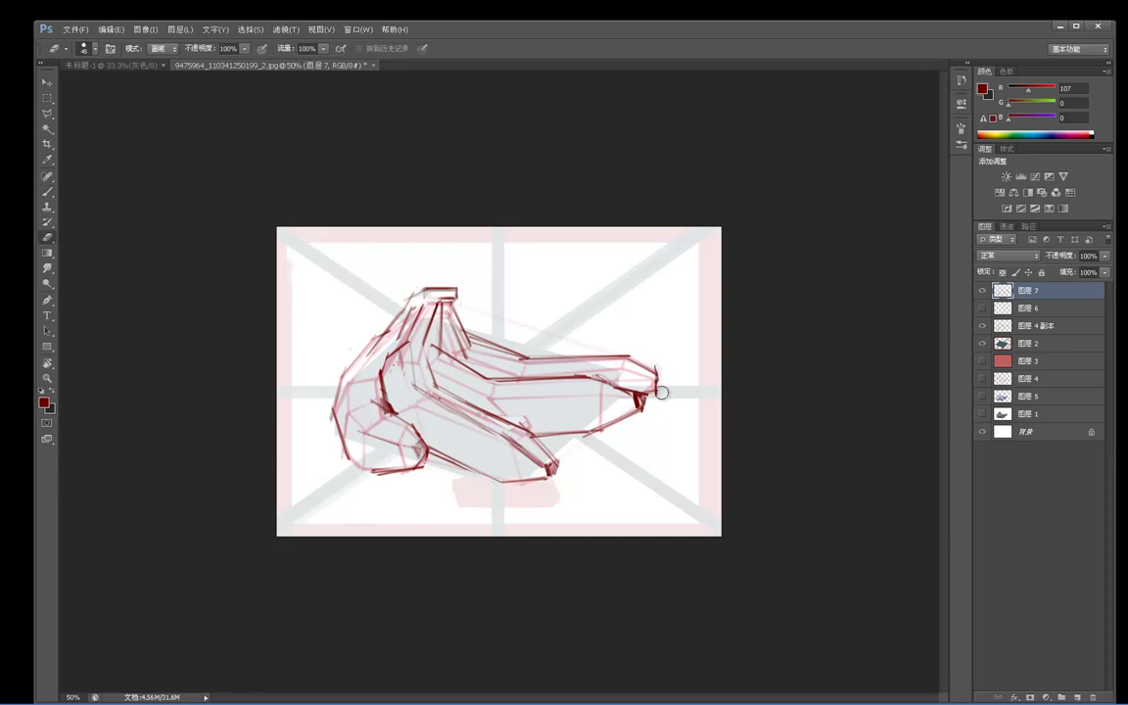
key(b)
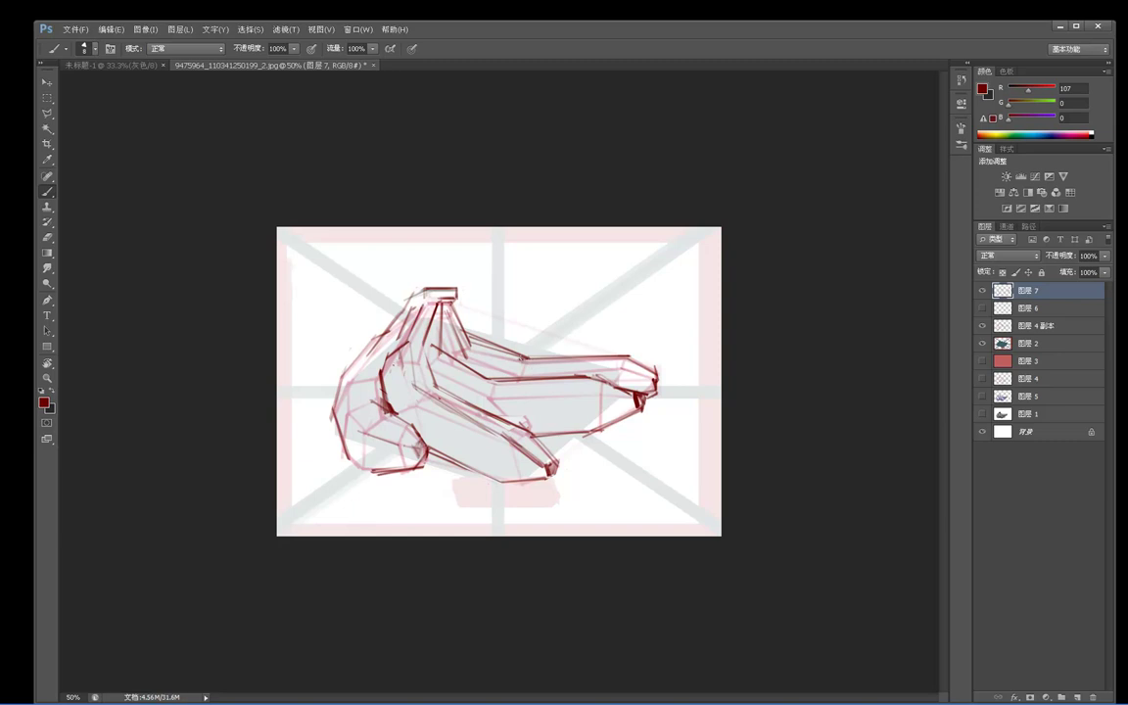
Draw the rear banana's ridge line from the tip back to the stem and erase the excess strokes below the stem.
drag(571, 367, 511, 367)
mouse_move(628, 368)
mouse_down()
mouse_move(489, 367)
mouse_move(631, 371)
mouse_up()
drag(462, 344, 494, 370)
key(e)
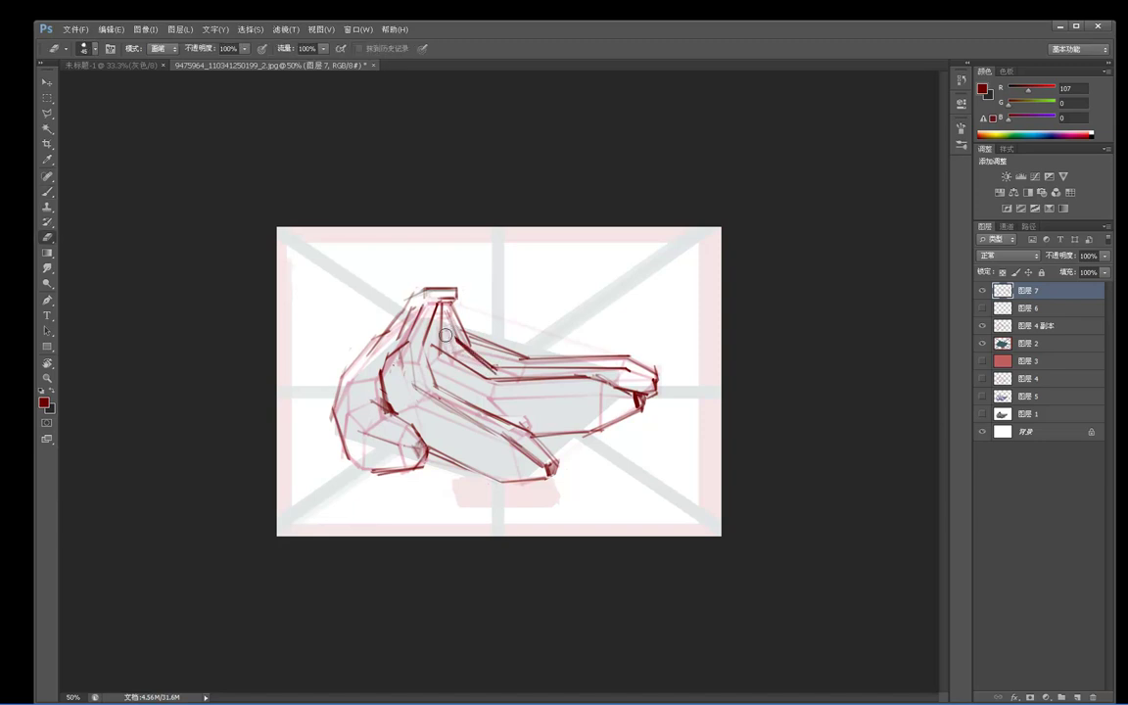
key(b)
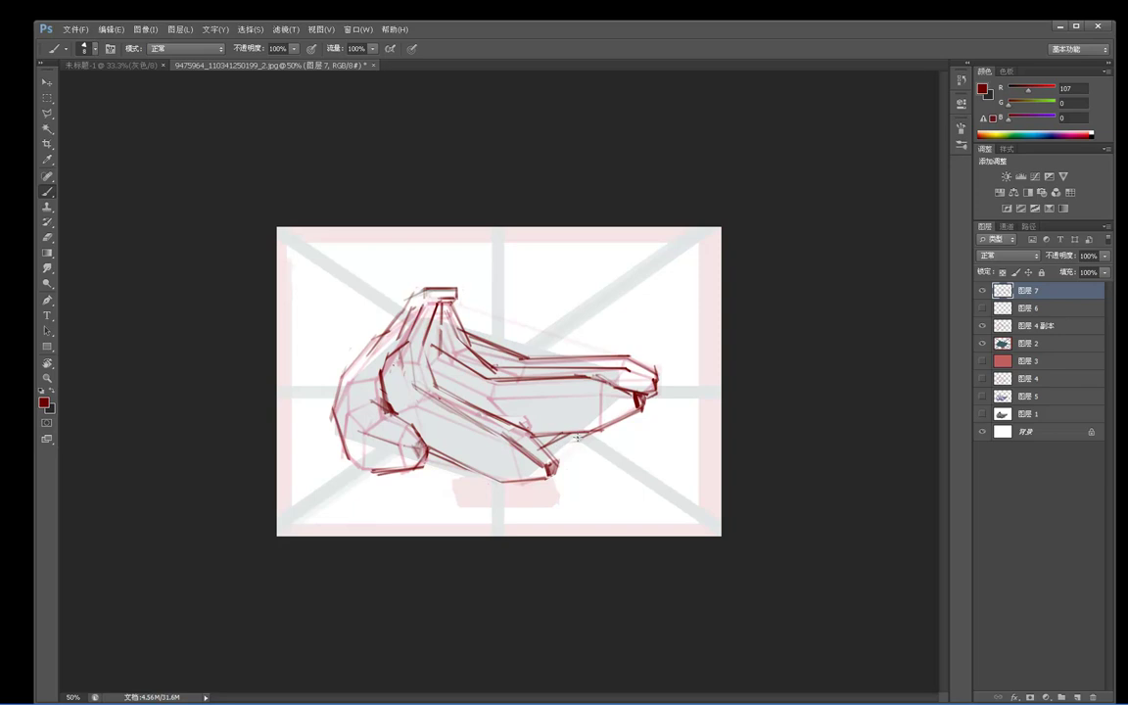
Draw the overlap behind the middle banana's tip and the small bump on its upper edge, then darken the tip.
drag(548, 445, 580, 429)
drag(493, 412, 531, 412)
drag(539, 419, 519, 415)
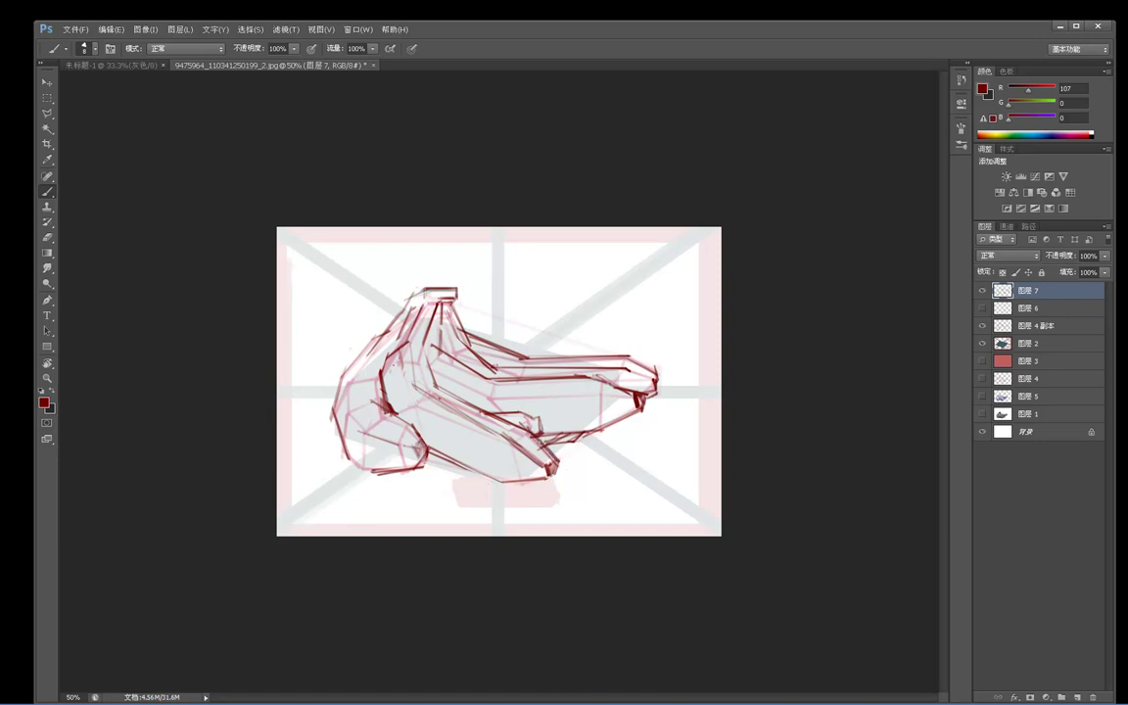
key(ctrl+z)
drag(539, 439, 559, 463)
key(e)
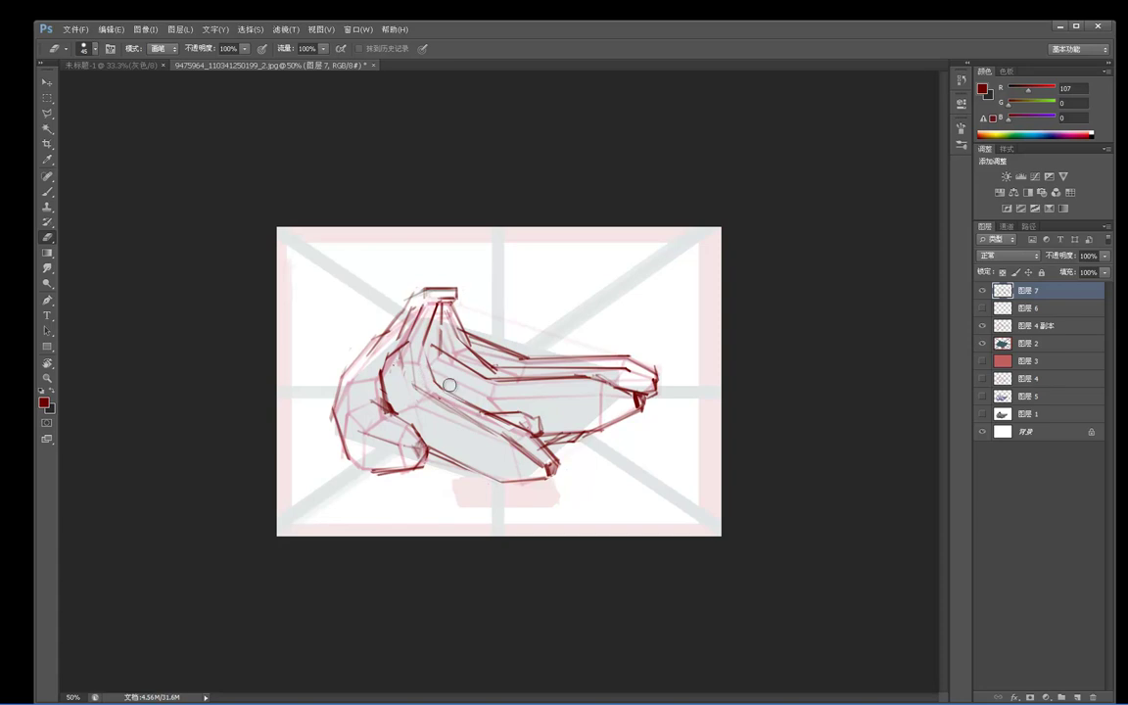
key(b)
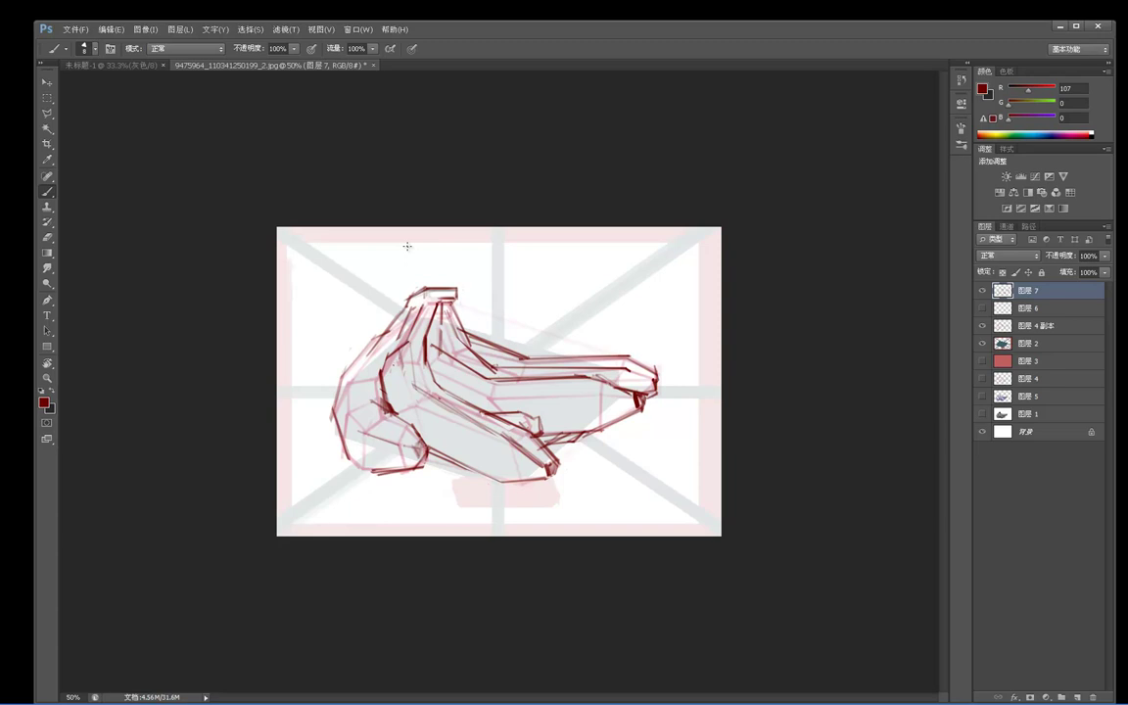
Erase the stem's boxy top and redraw it as a narrower angular cap.
key(e)
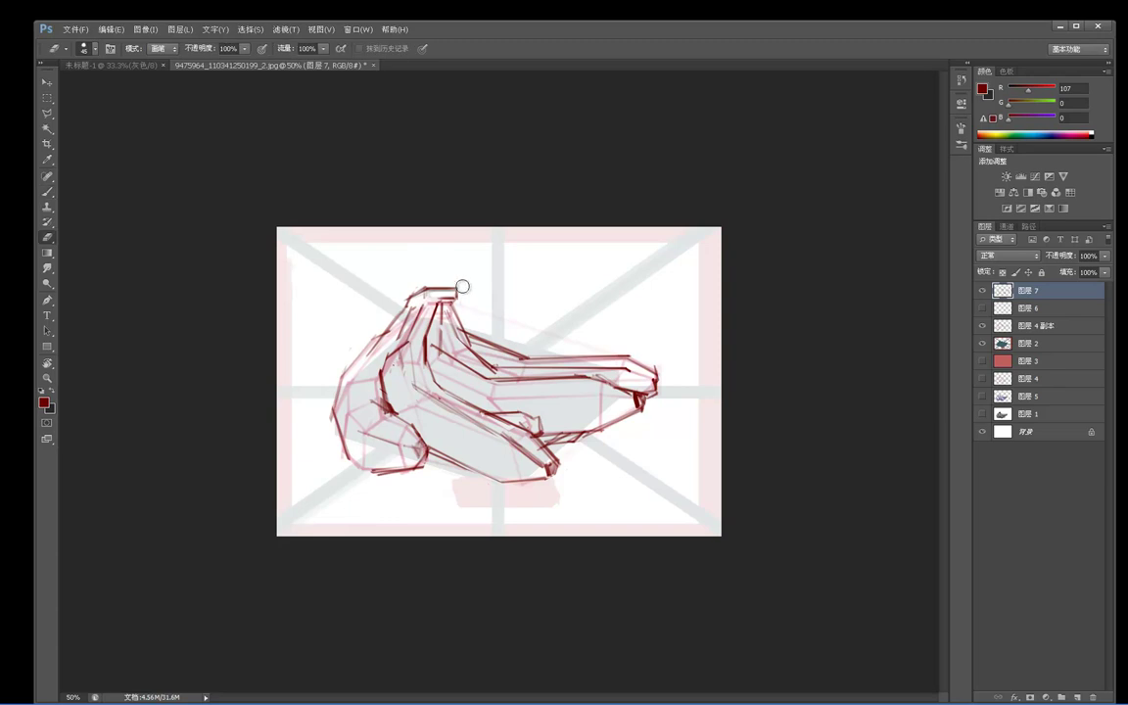
drag(463, 304, 460, 288)
key(b)
key(e)
key(b)
mouse_move(427, 287)
mouse_down()
mouse_move(453, 287)
mouse_move(456, 298)
mouse_move(428, 296)
mouse_up()
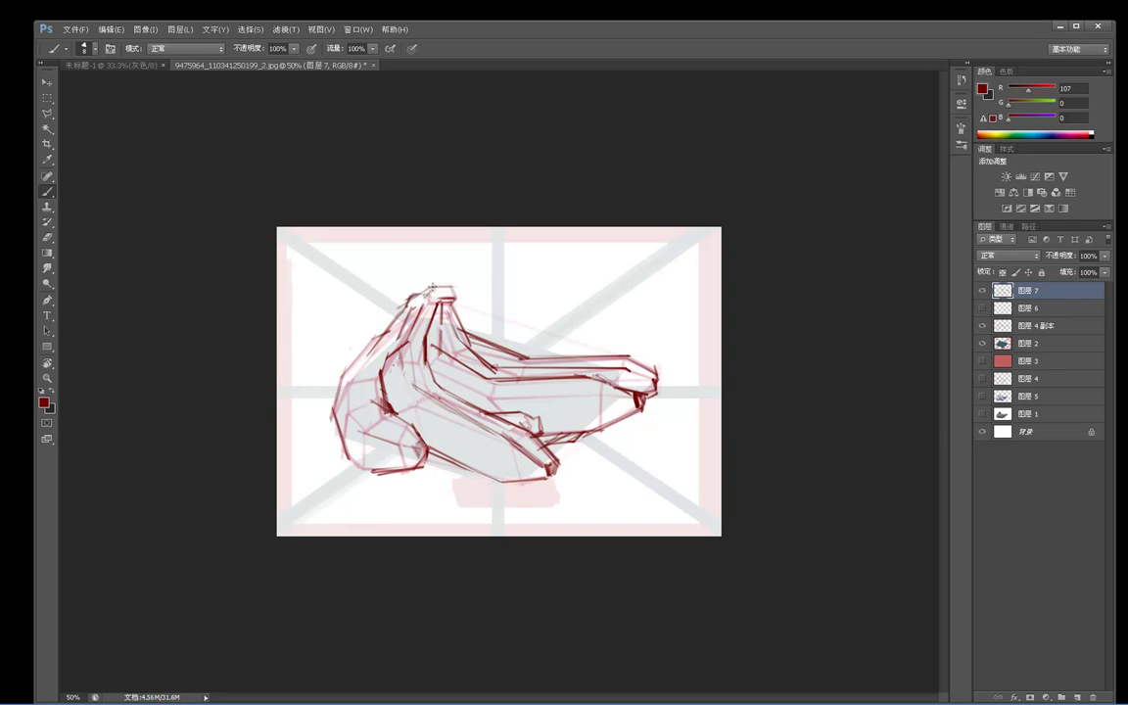
key(e)
Redraw the left banana's lower end with straight strokes and trim the outer edge with the eraser.
key(b)
drag(335, 449, 388, 480)
key(e)
drag(325, 456, 384, 489)
key(b)
key(e)
drag(338, 453, 323, 434)
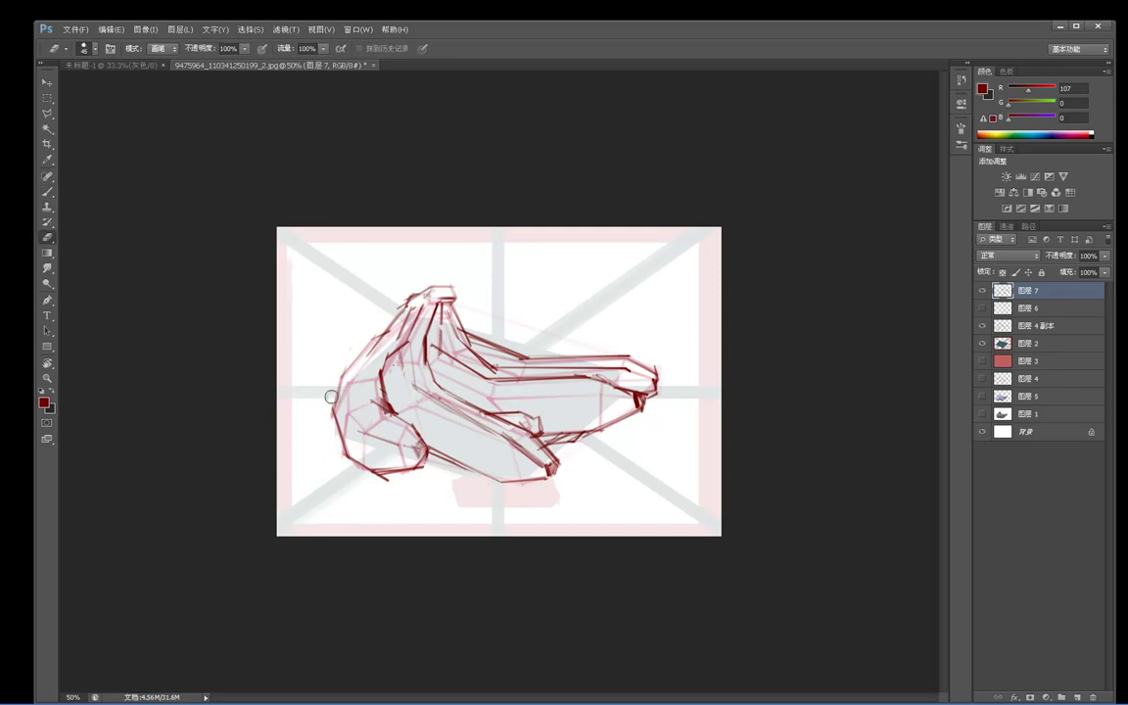
Add a short stroke where the middle banana's lower edge meets the left banana's end.
key(b)
drag(427, 455, 448, 462)
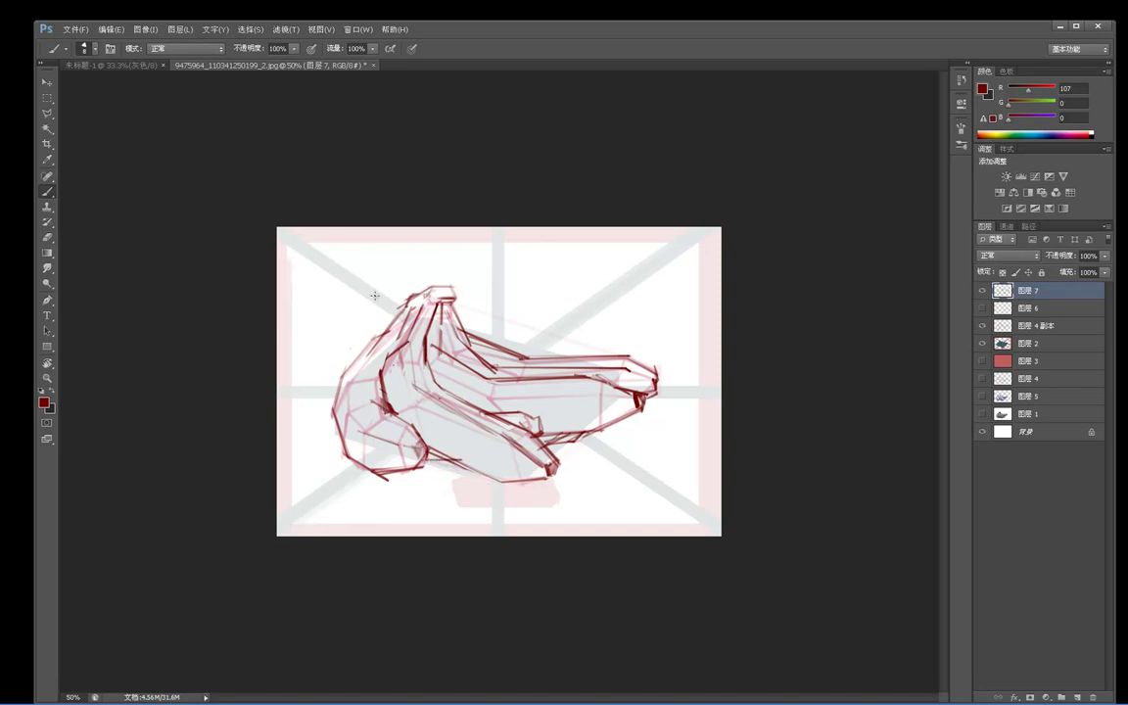
key(e)
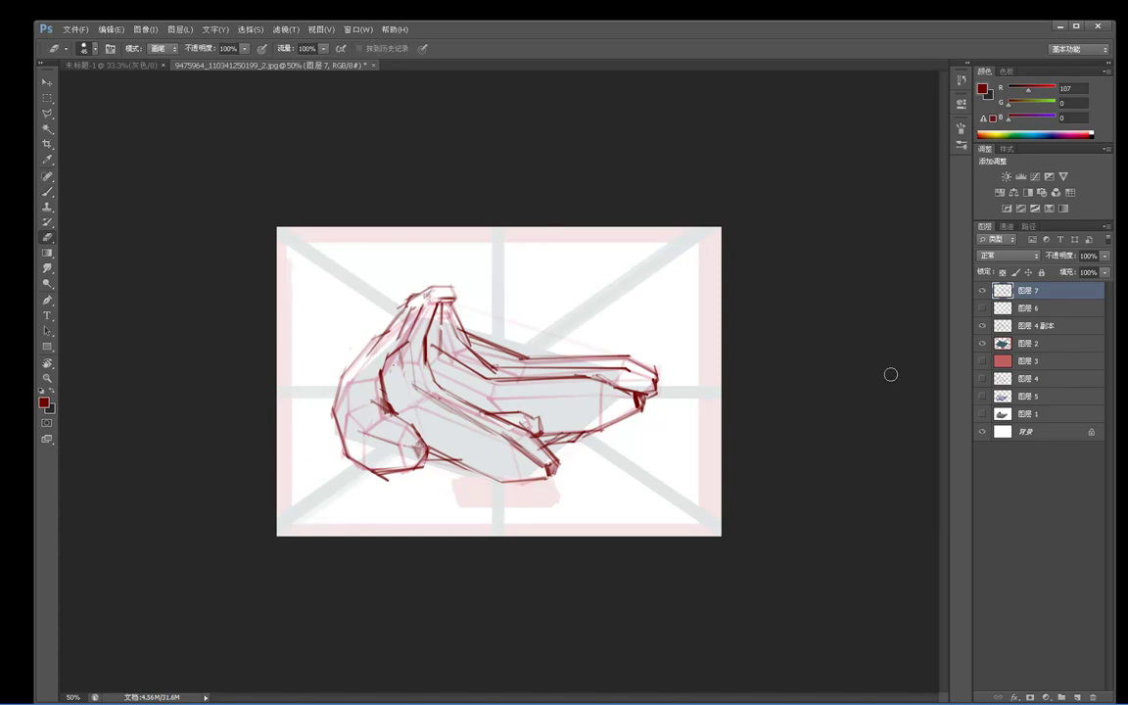
Switch layer 图层 7 off and on repeatedly to compare the dark red line drawing with the sketch beneath.
click(982, 291)
click(982, 290)
click(982, 290)
click(982, 291)
click(982, 291)
click(982, 291)
click(982, 291)
click(982, 290)
click(981, 291)
Hide layers 图层 4 副本 and 图层 2 and leave 图层 7 visible over the white background.
drag(982, 326, 982, 345)
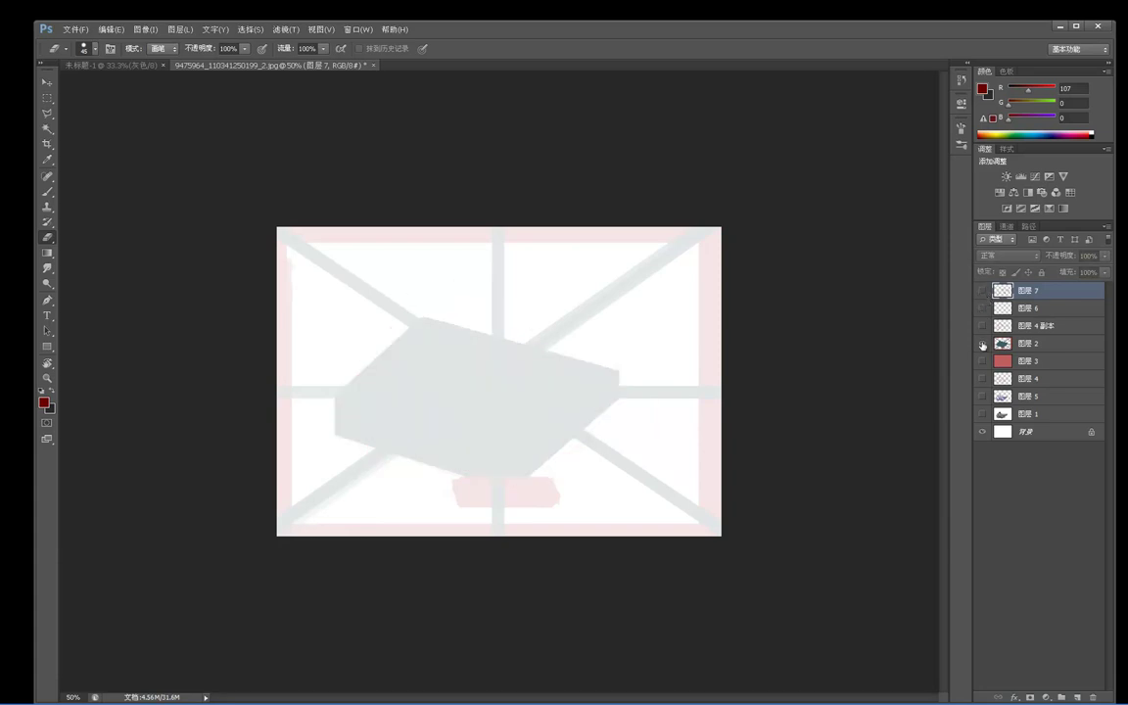
click(980, 290)
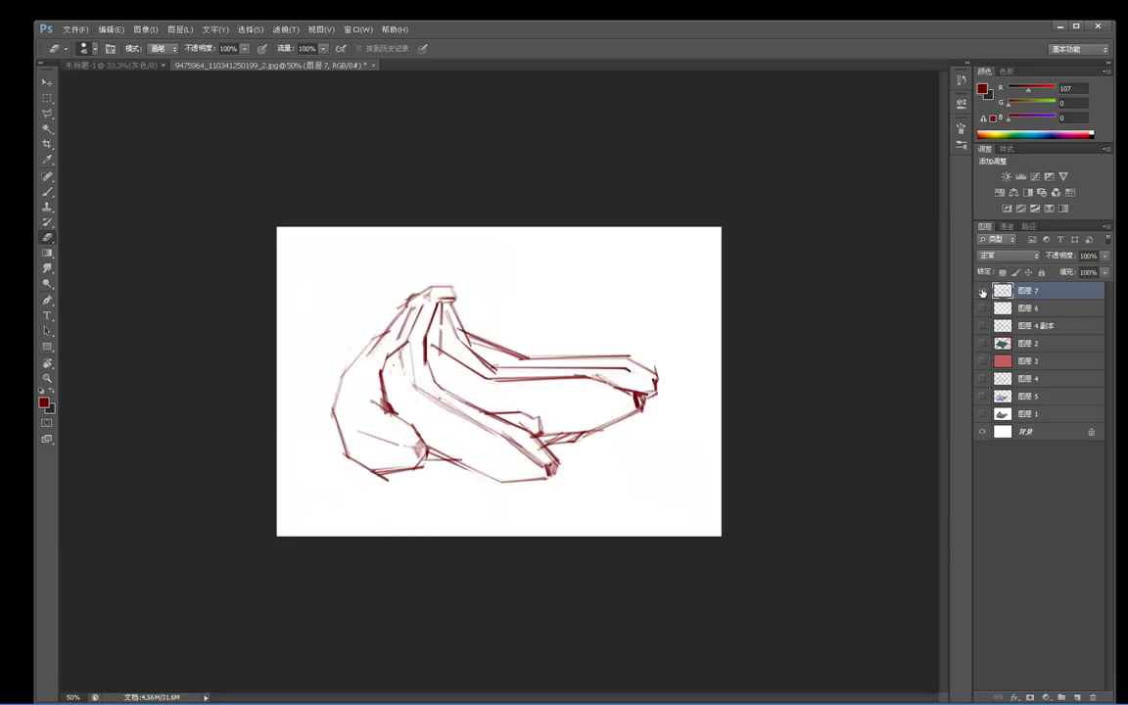
click(983, 290)
click(983, 291)
click(982, 326)
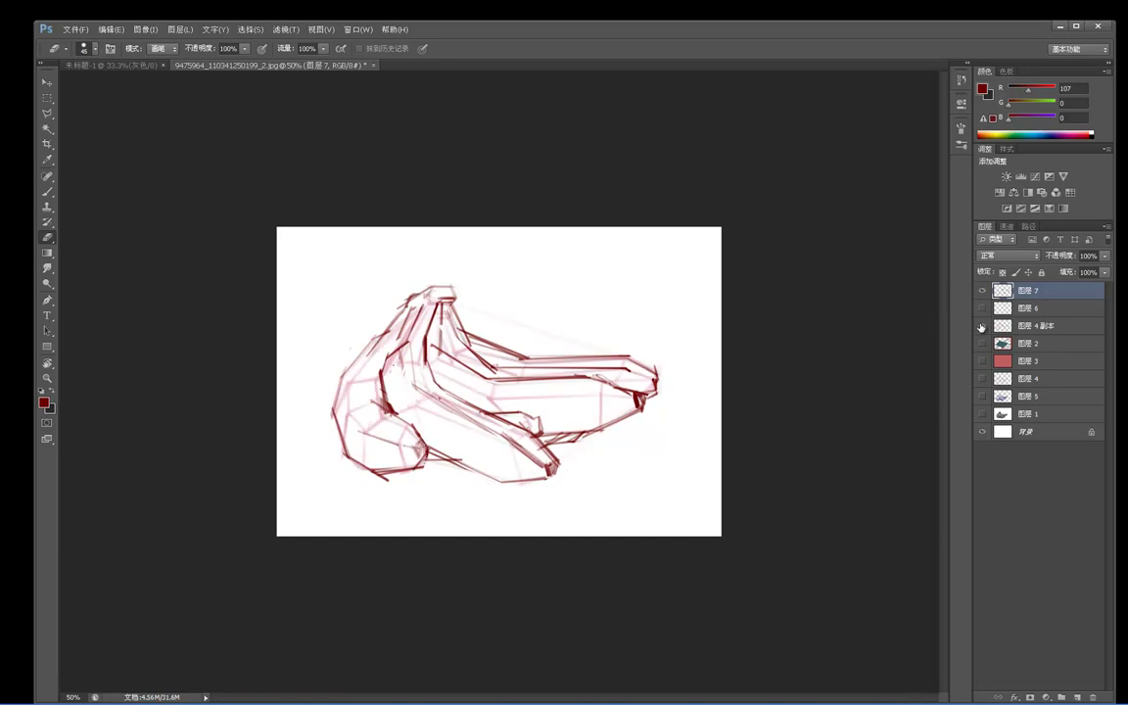
click(981, 326)
Soften the ridge near the rear banana's tip with the eraser and restate its lines lightly.
key(b)
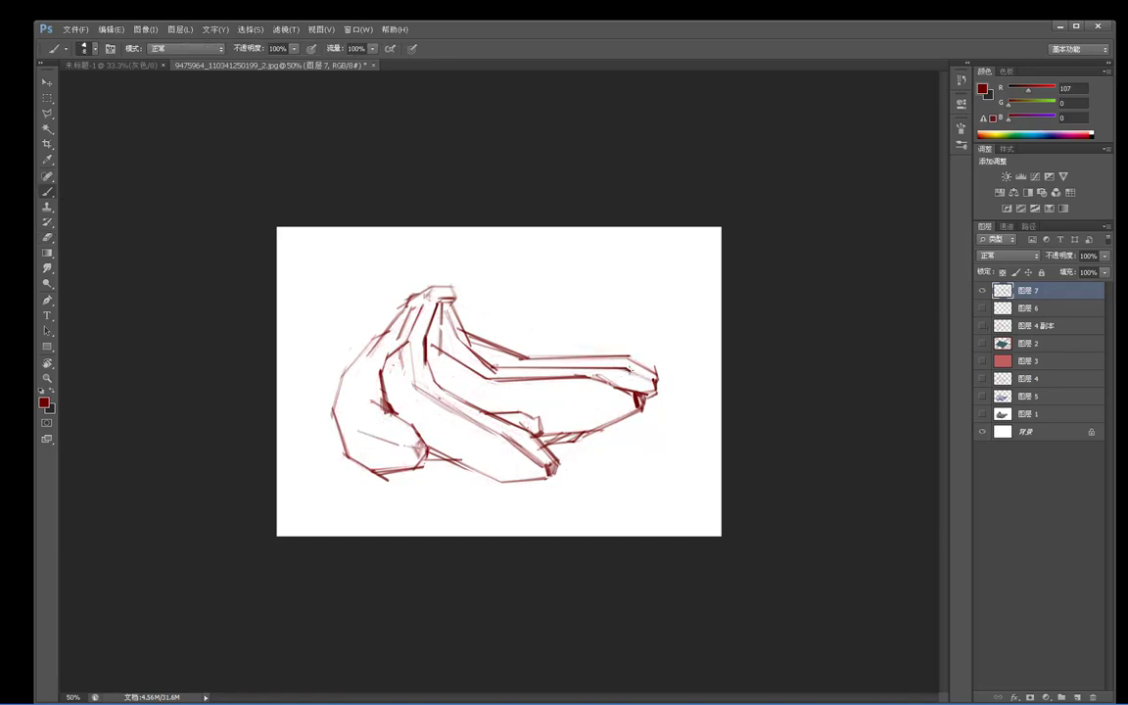
key(e)
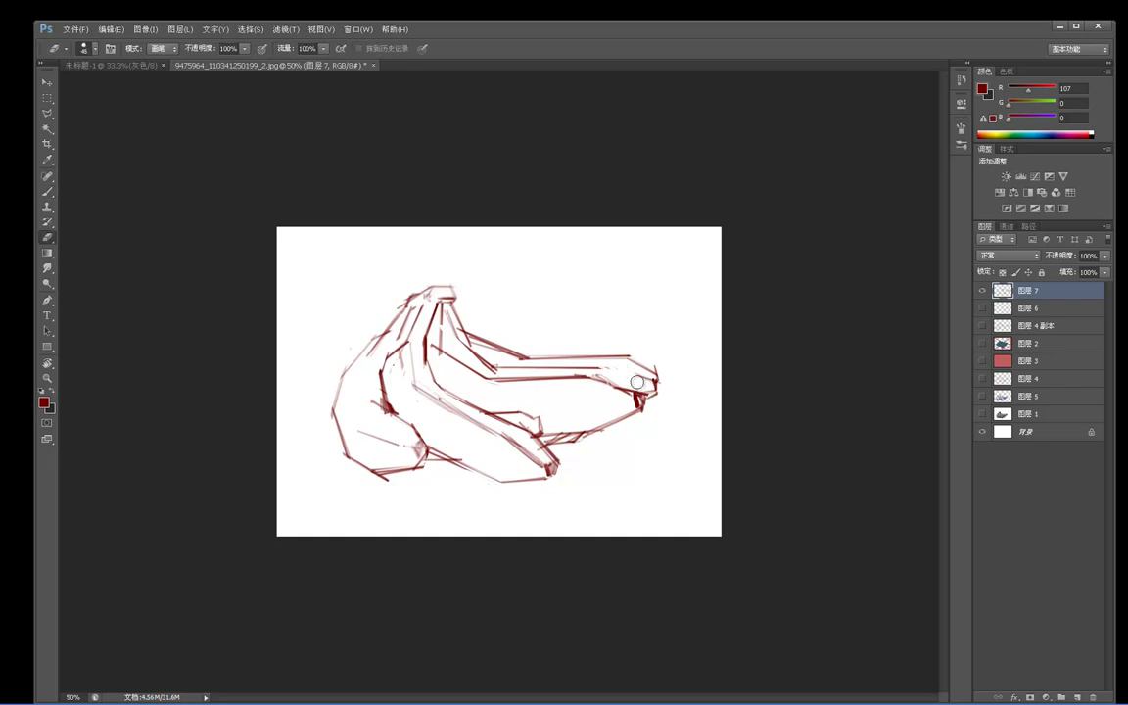
key(b)
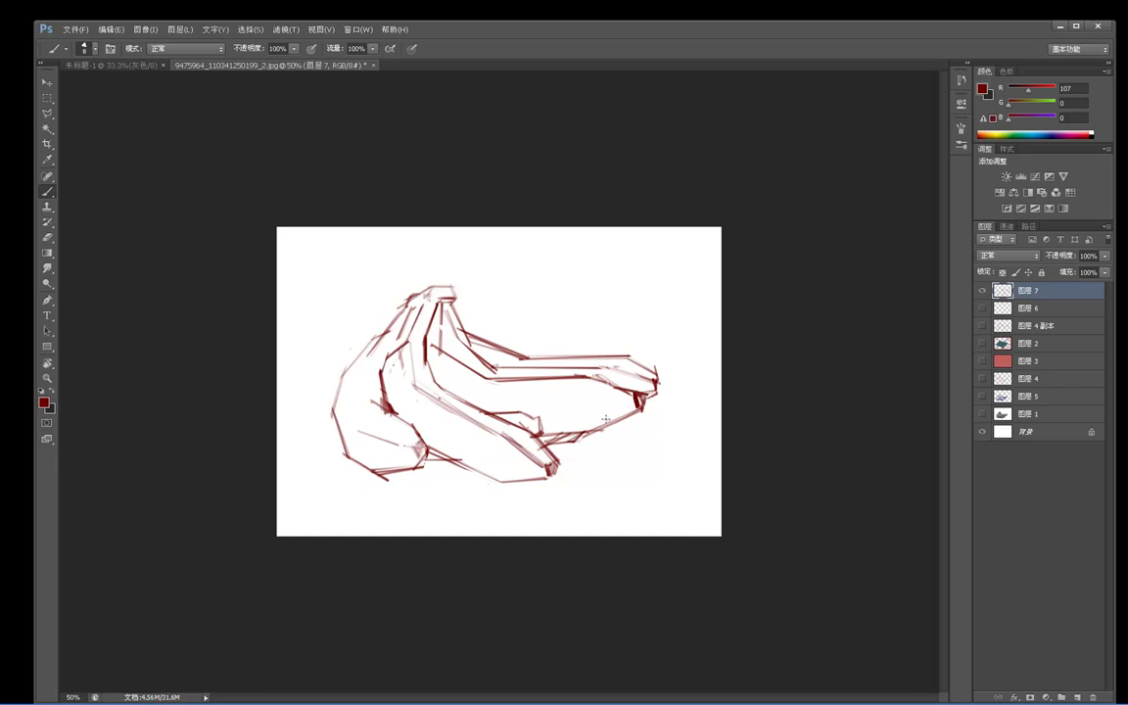
key(e)
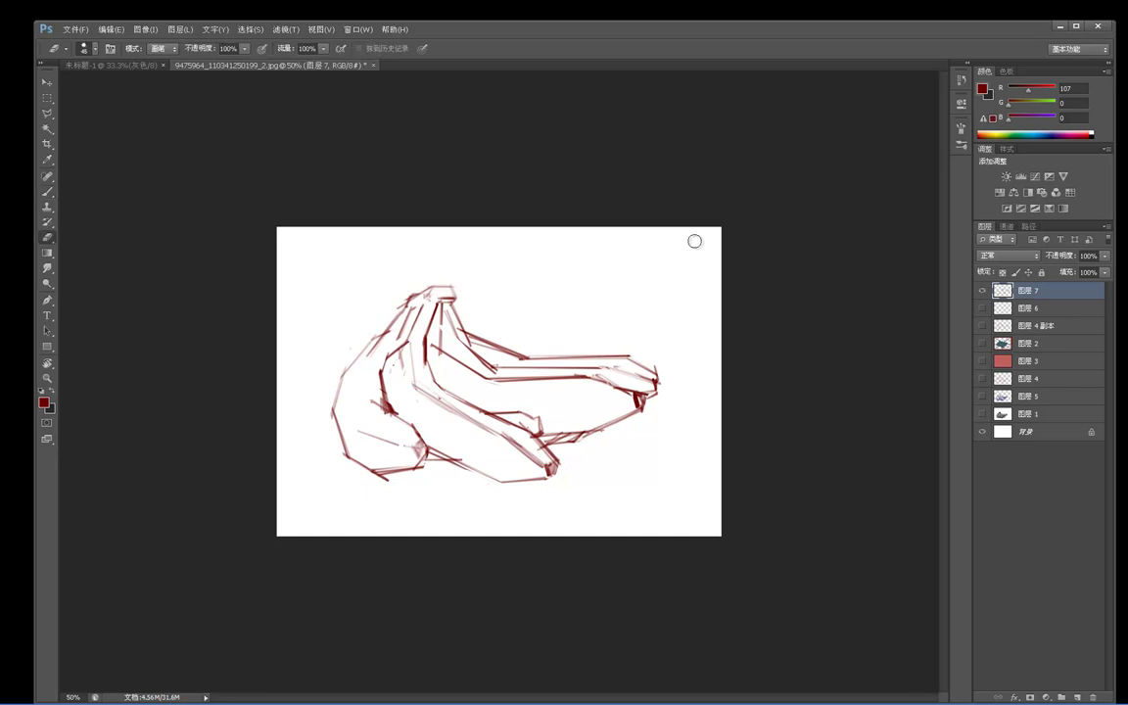
Darken the middle banana's lower edge and the stem's outer edge, and erase the stray line end under the left banana.
key(b)
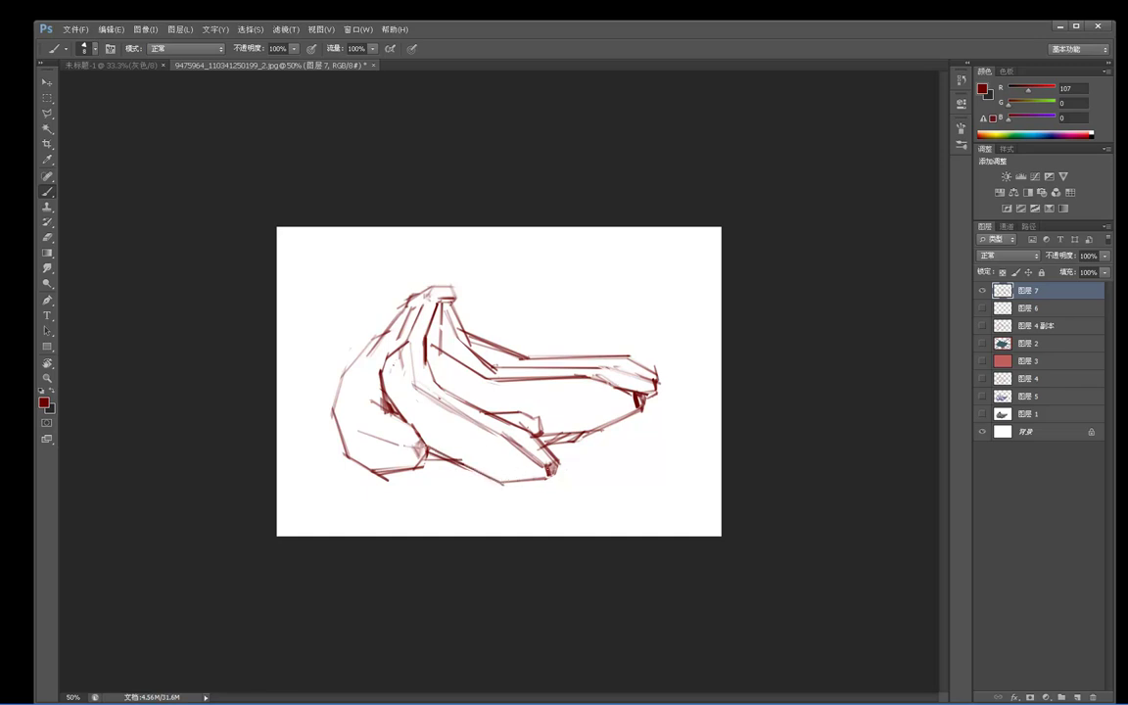
key(e)
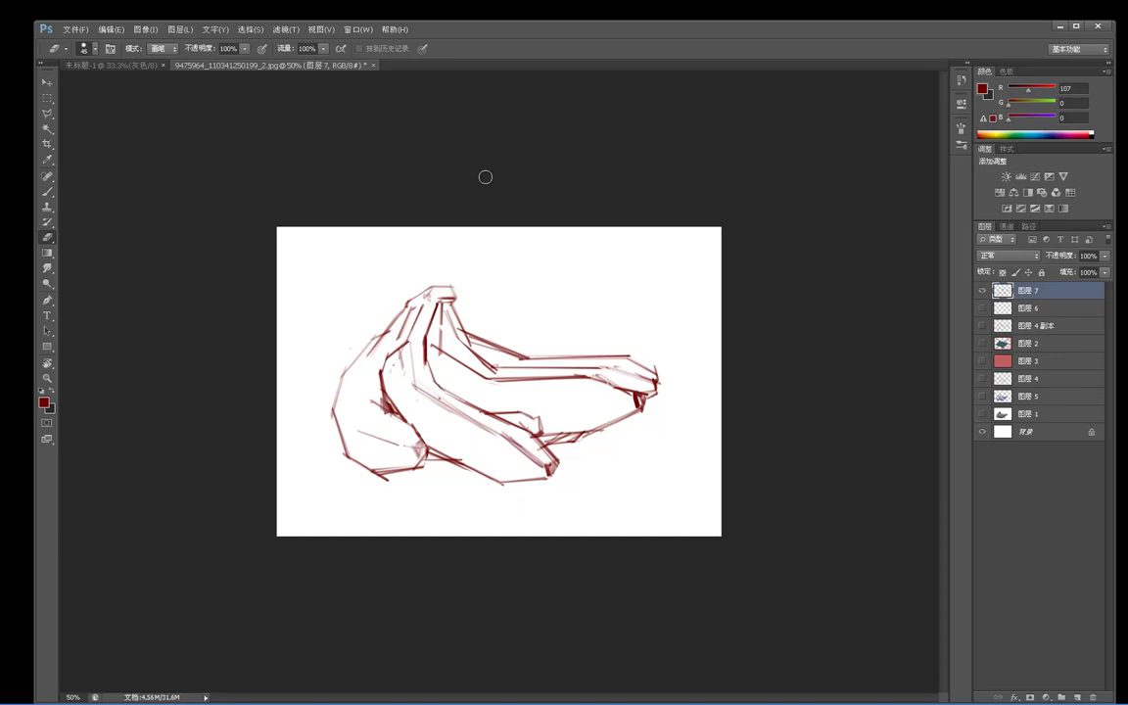
drag(400, 480, 393, 480)
key(b)
right_click(457, 317)
click(513, 265)
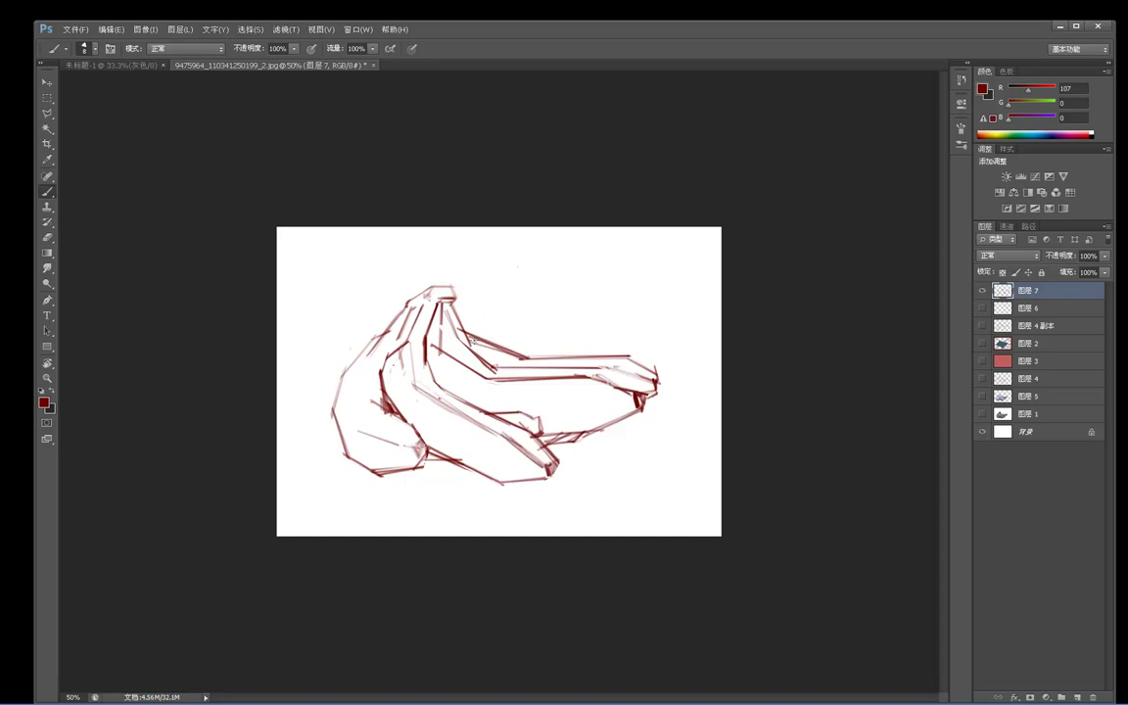
Erase the heavy inner lines below the stem and redraw light plane lines along the middle banana's upper side.
key(e)
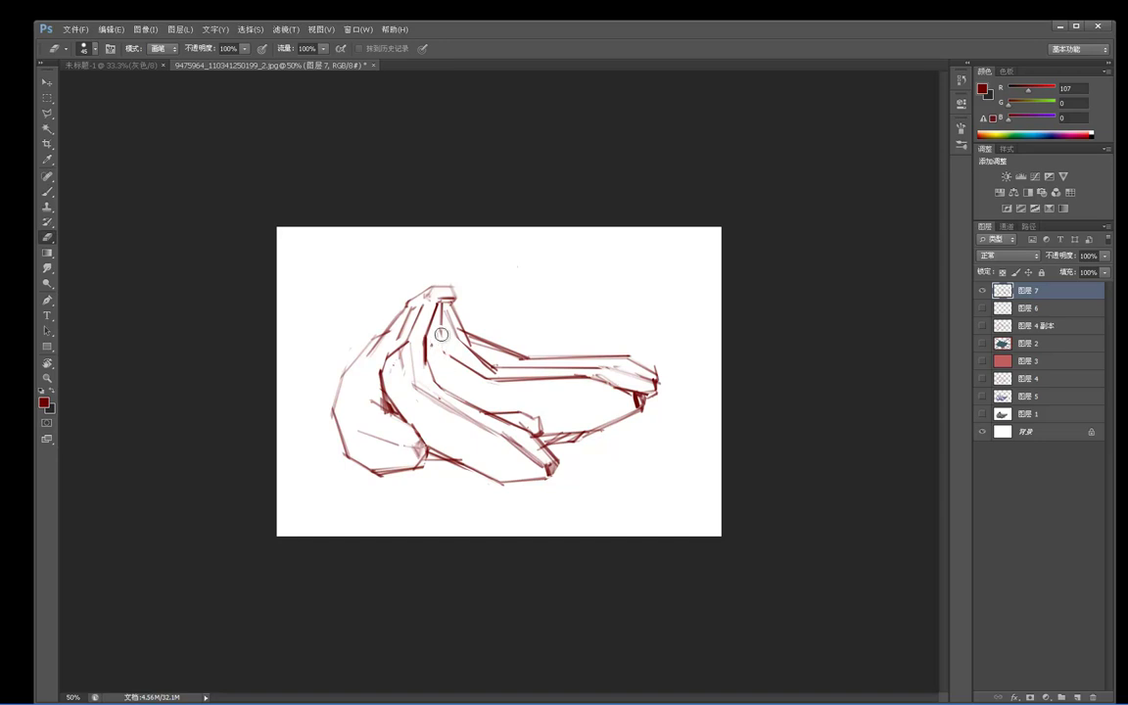
key(b)
mouse_move(437, 329)
mouse_down()
mouse_move(440, 364)
mouse_move(476, 385)
mouse_up()
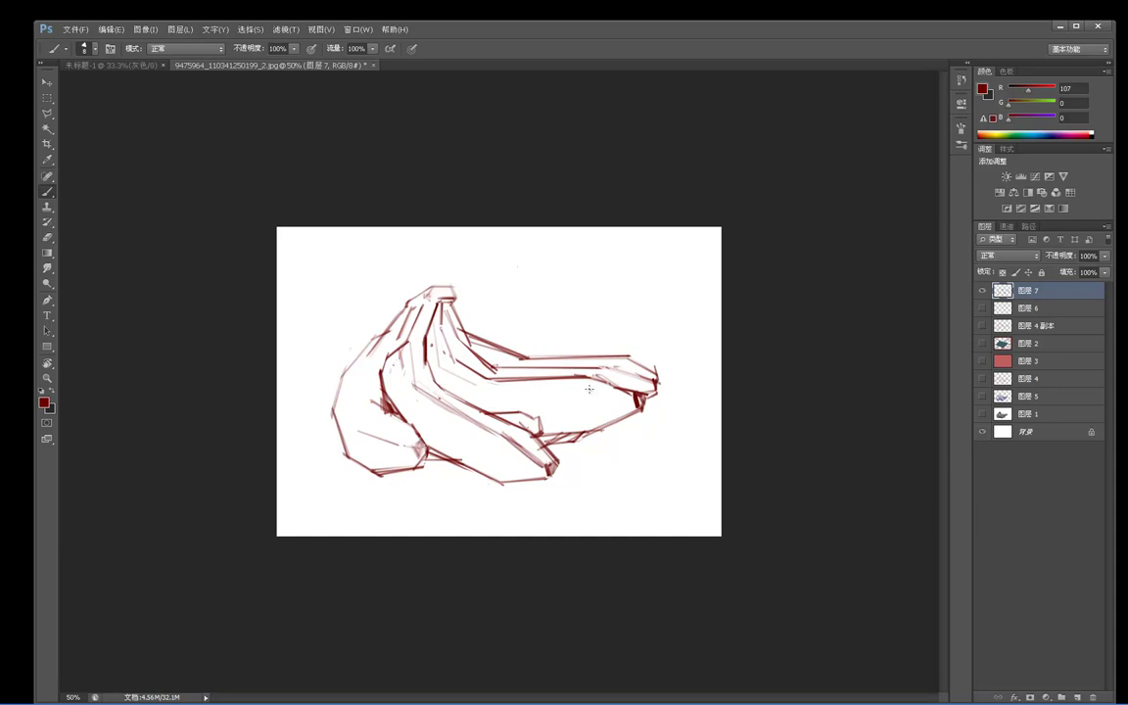
drag(587, 389, 485, 390)
drag(436, 352, 568, 358)
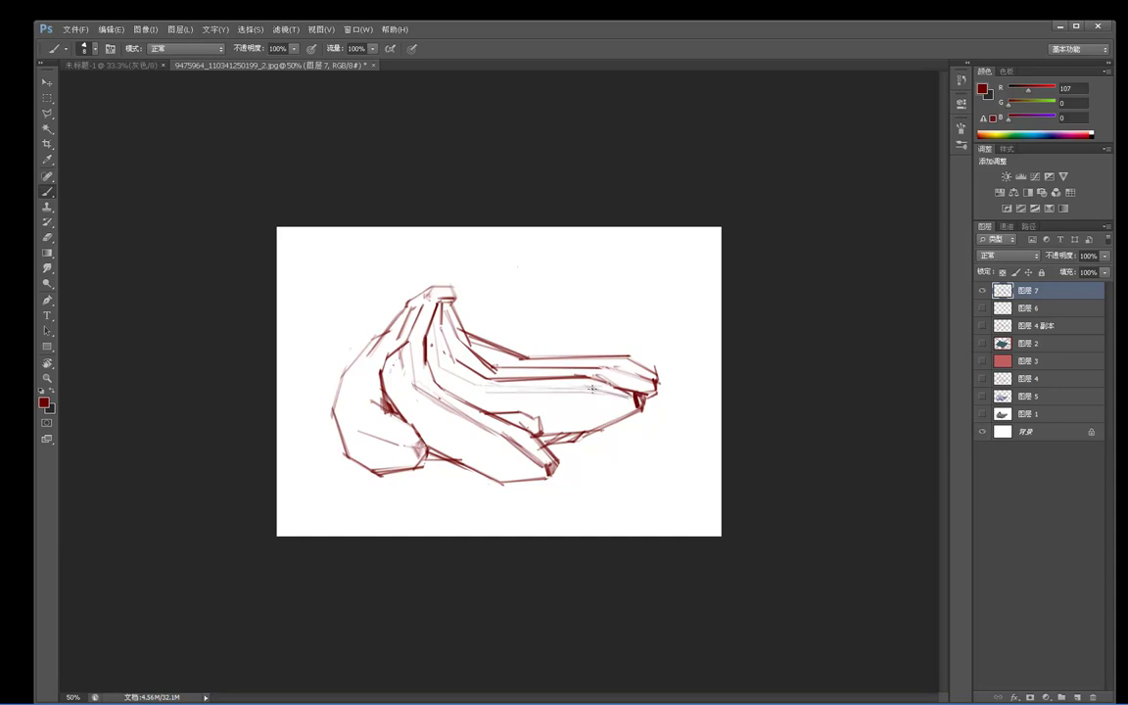
Switch the eraser to a soft round tip at 100 px, fade the front banana's ridge lines and restate its upper edge.
key(e)
right_click(499, 439)
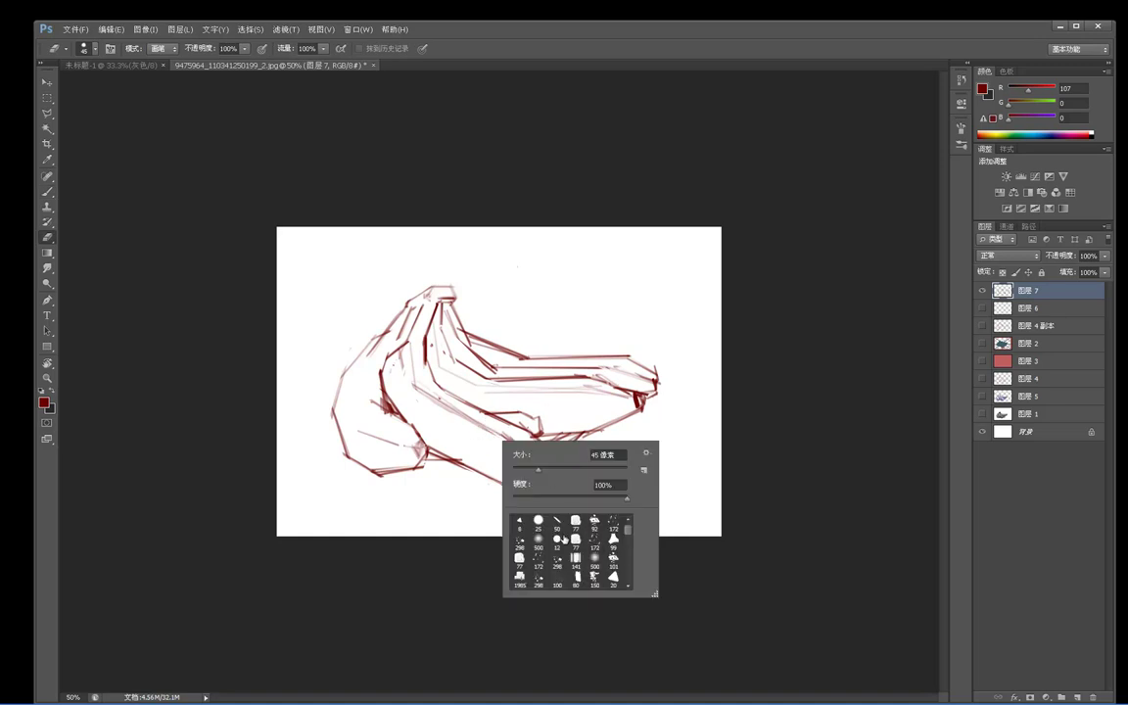
click(591, 559)
drag(464, 414, 555, 472)
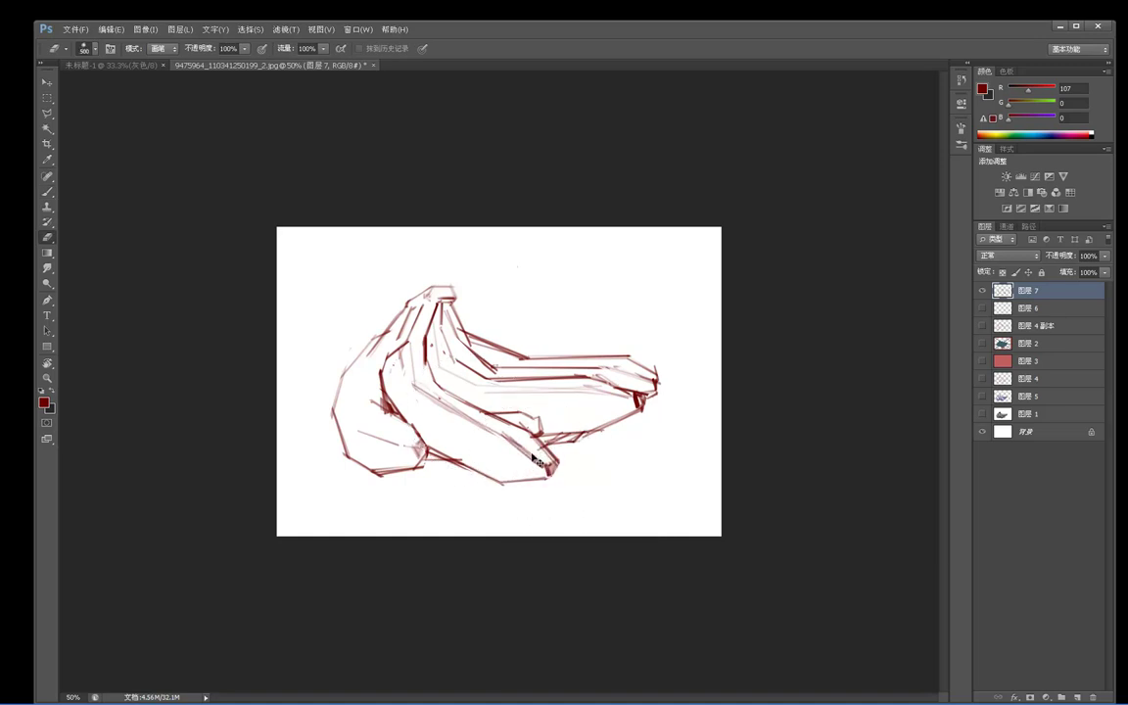
key(bracketleft)
key(bracketleft)
key(bracketleft)
key(bracketleft)
key(bracketleft)
key(bracketleft)
key(bracketleft)
key(bracketleft)
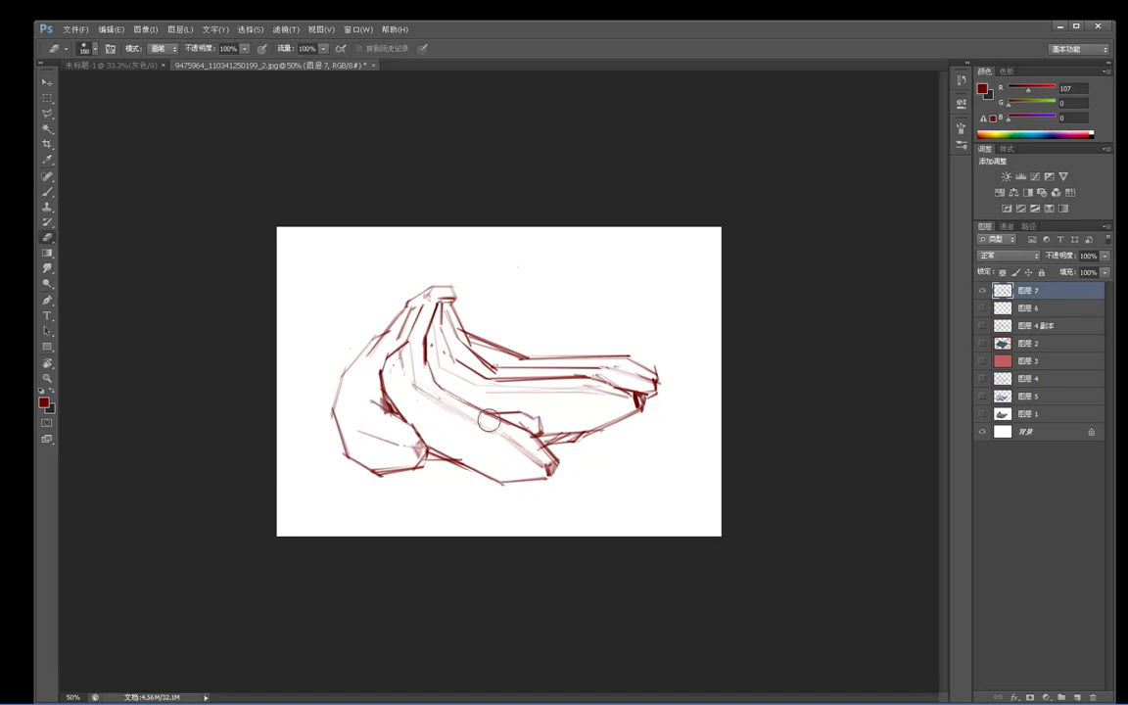
key(b)
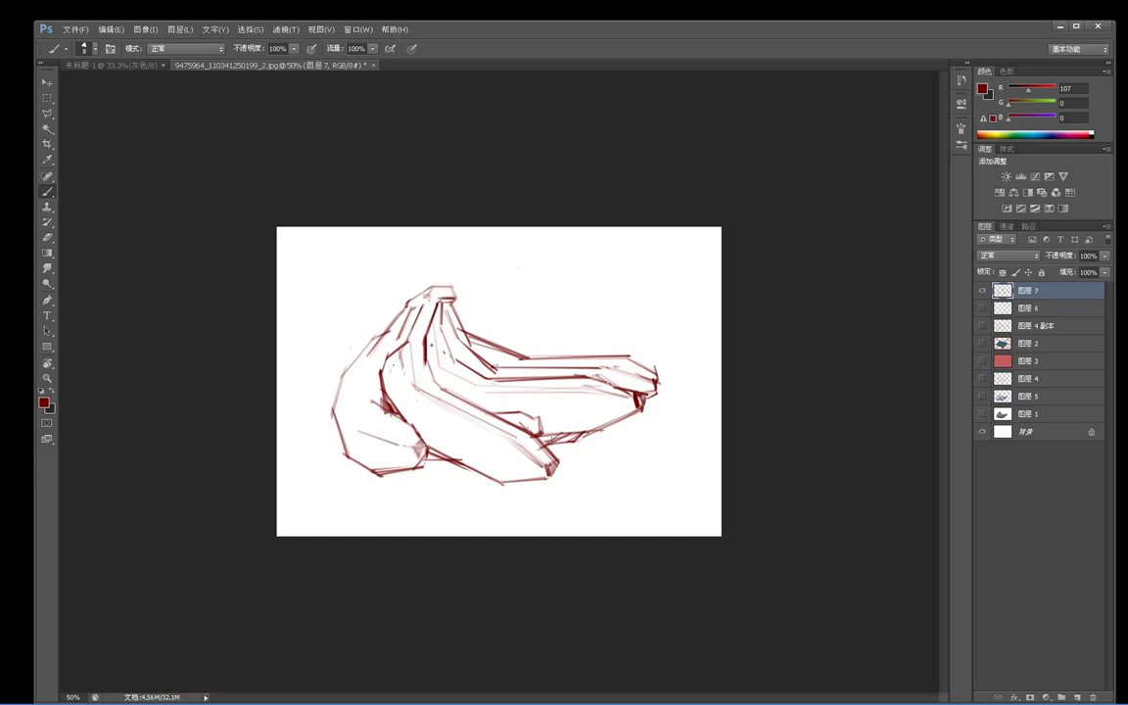
Fade the outlines and tips of the two rear bananas with the soft eraser.
key(e)
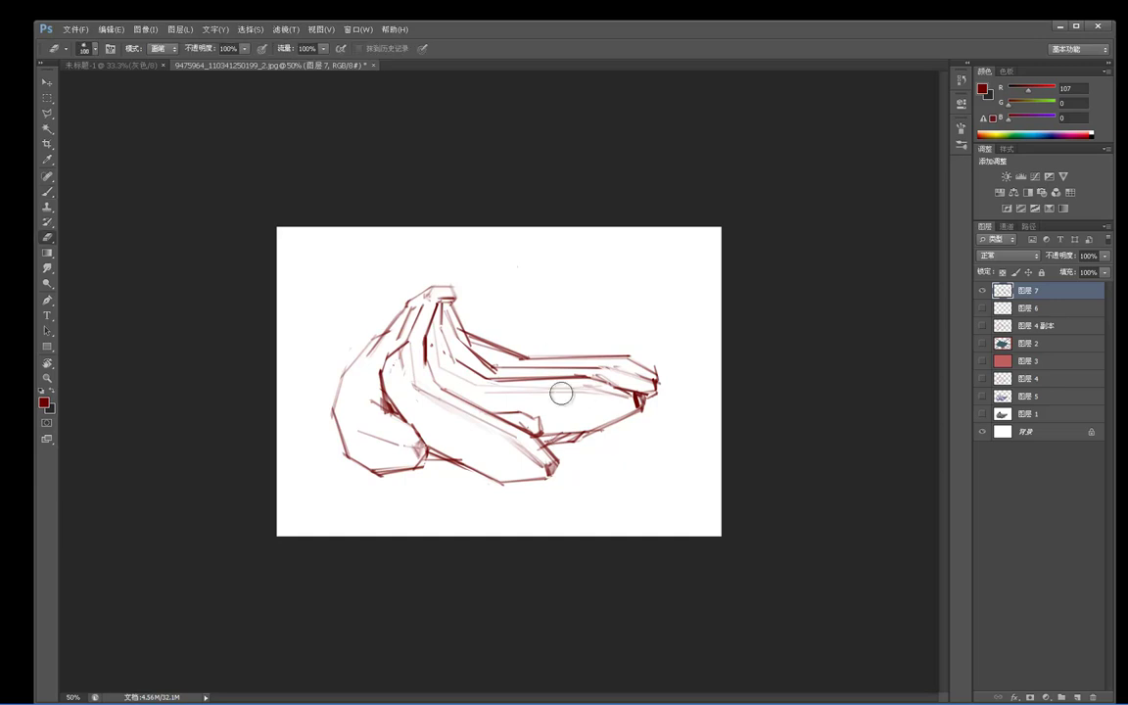
mouse_move(565, 443)
mouse_down()
mouse_move(556, 433)
mouse_move(573, 460)
mouse_up()
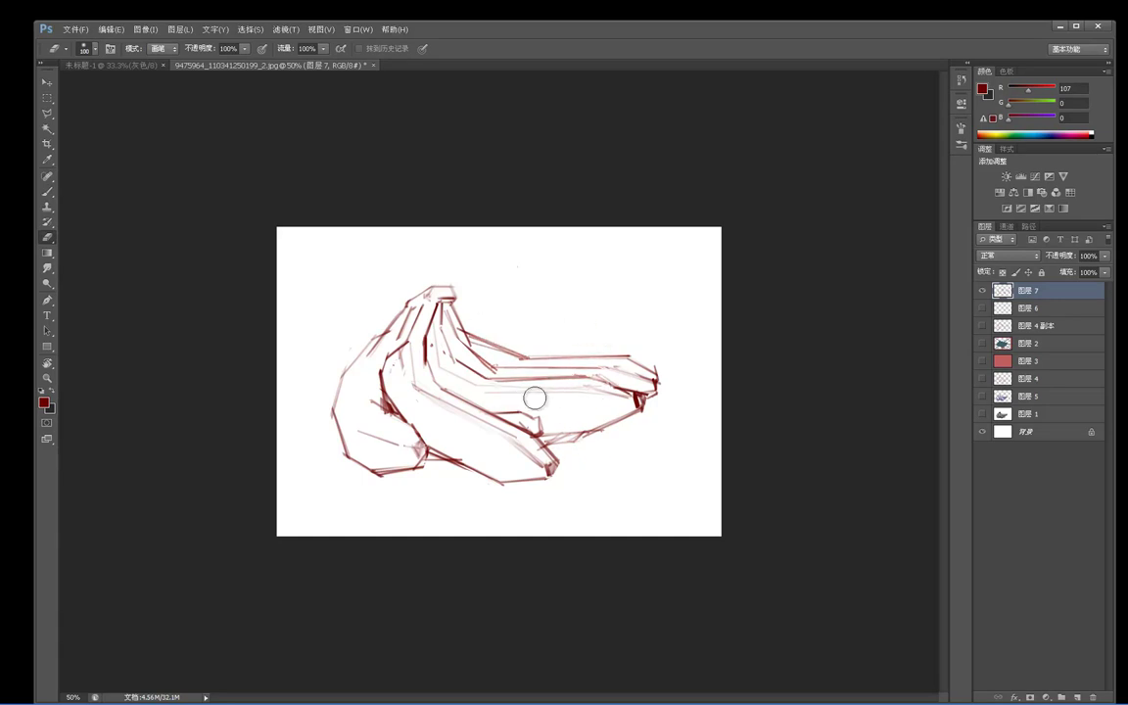
drag(601, 408, 655, 341)
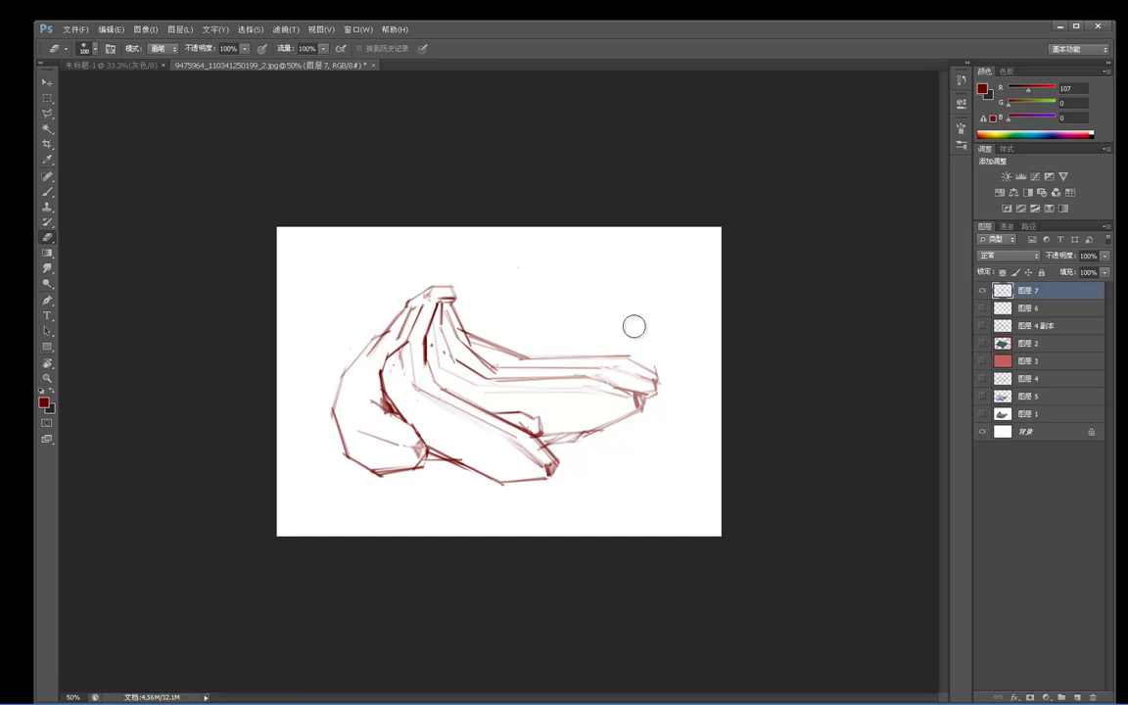
key(b)
key(e)
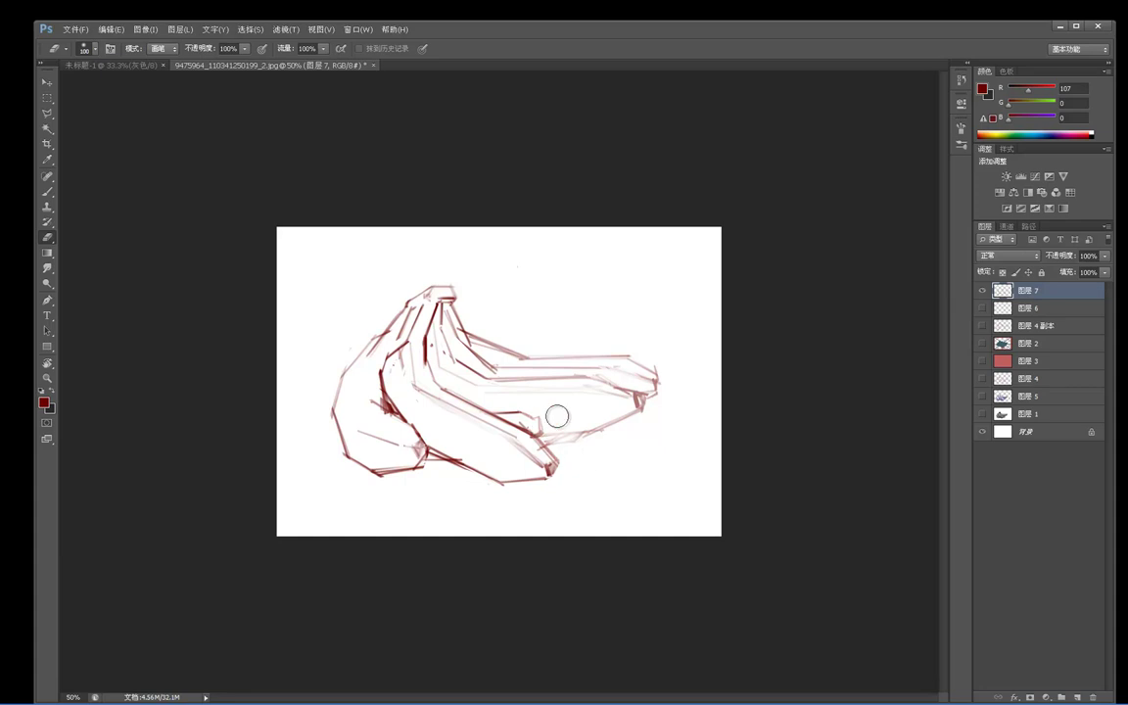
Redraw the rear banana's lower edge and soften the overlapping lines where it meets the front banana's tip.
key(b)
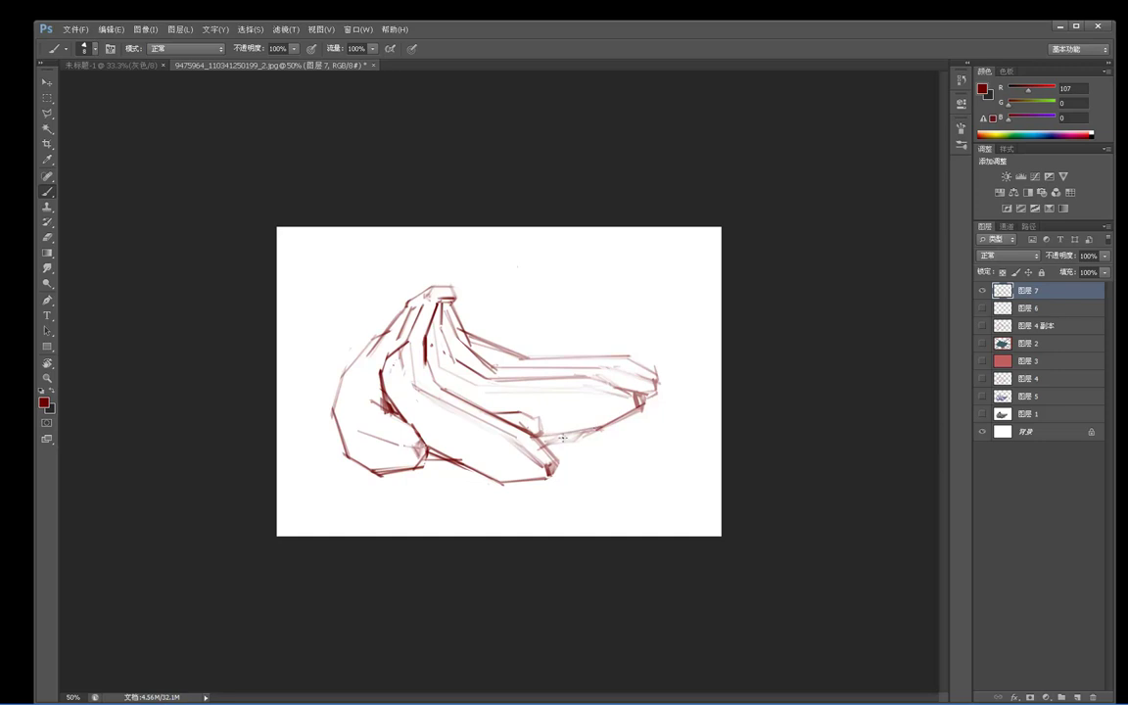
key(e)
drag(543, 439, 535, 446)
key(b)
key(e)
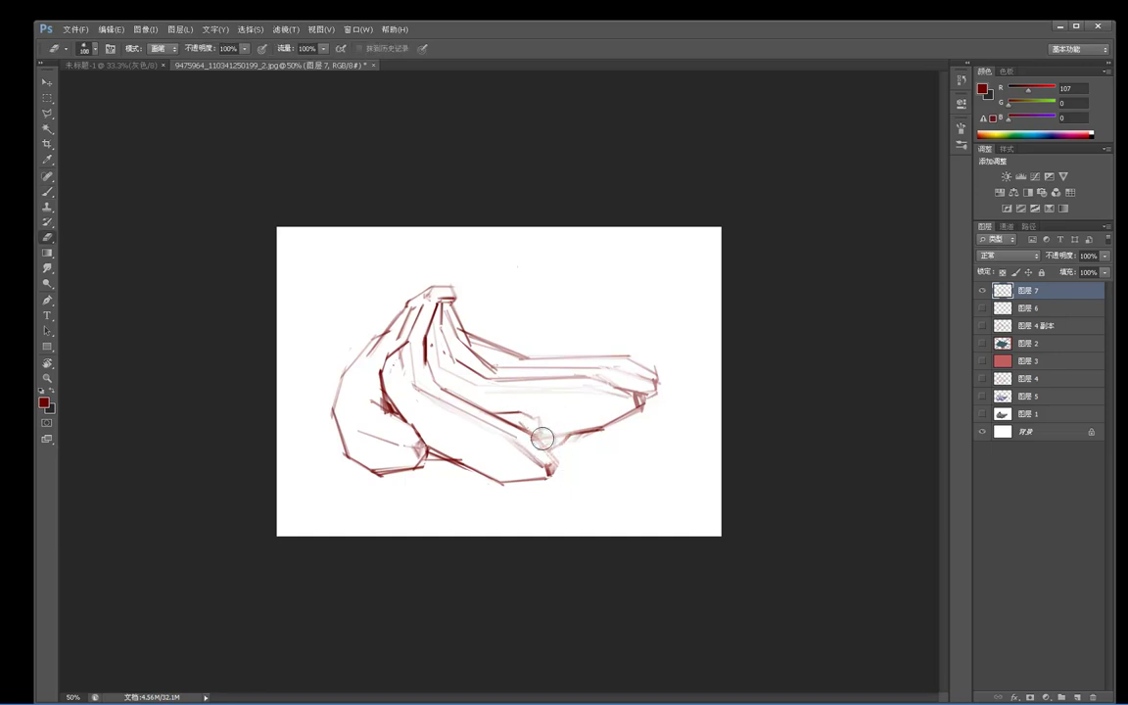
key(b)
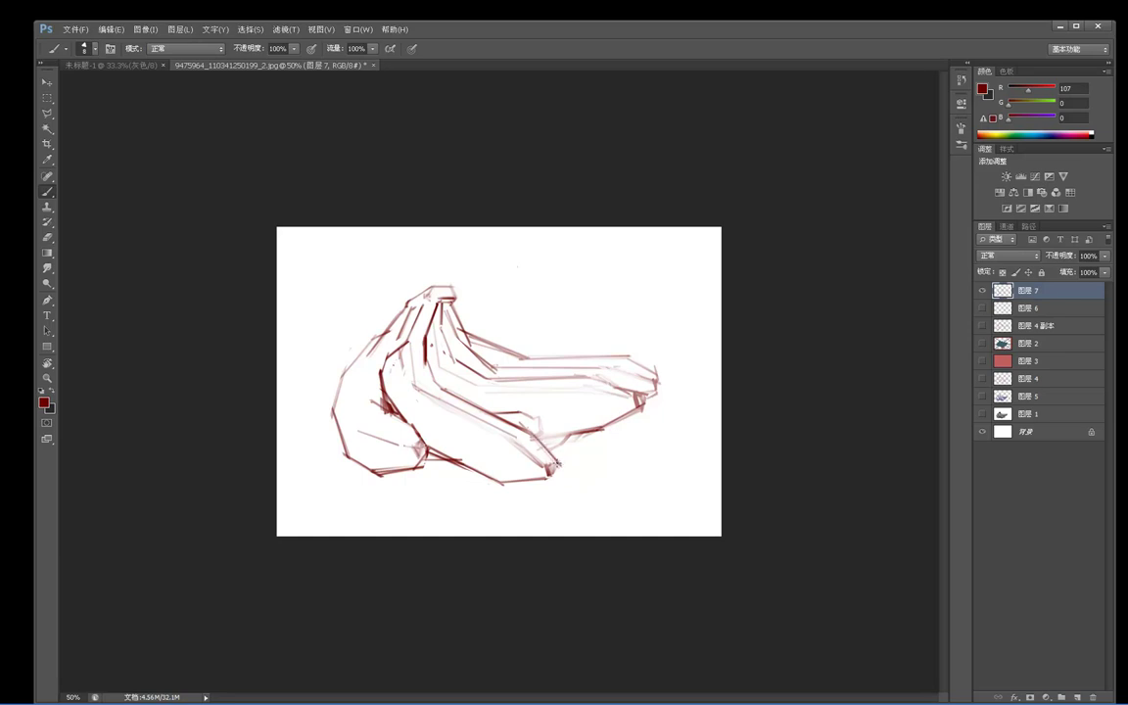
key(e)
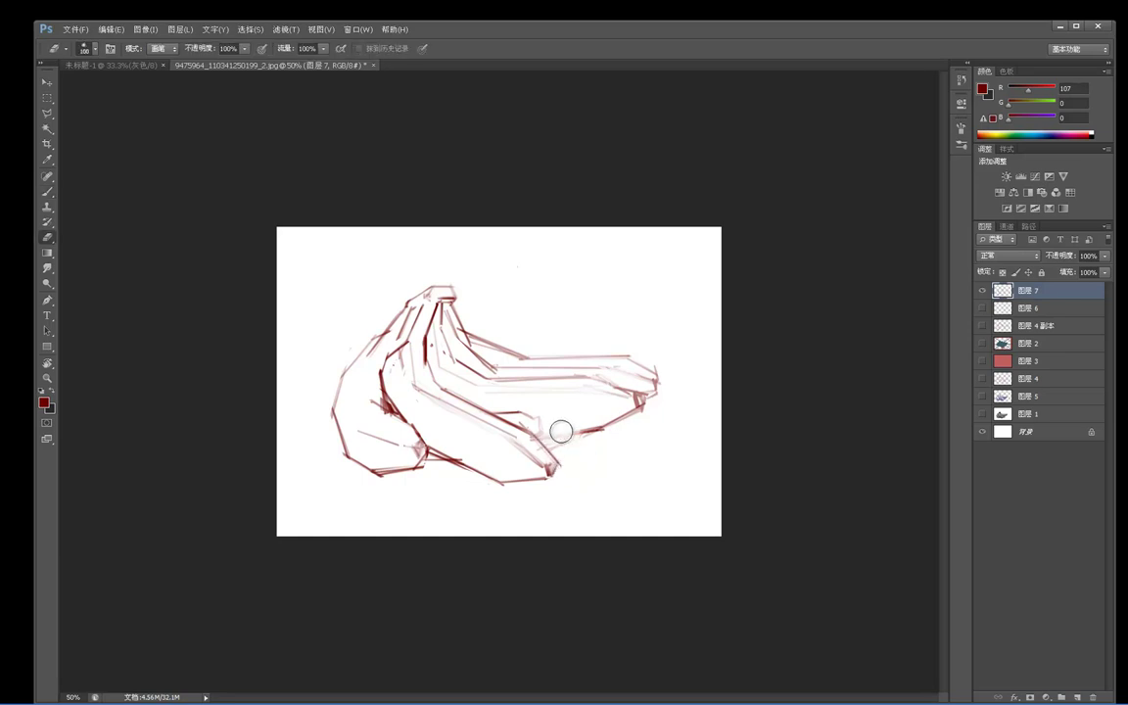
key(b)
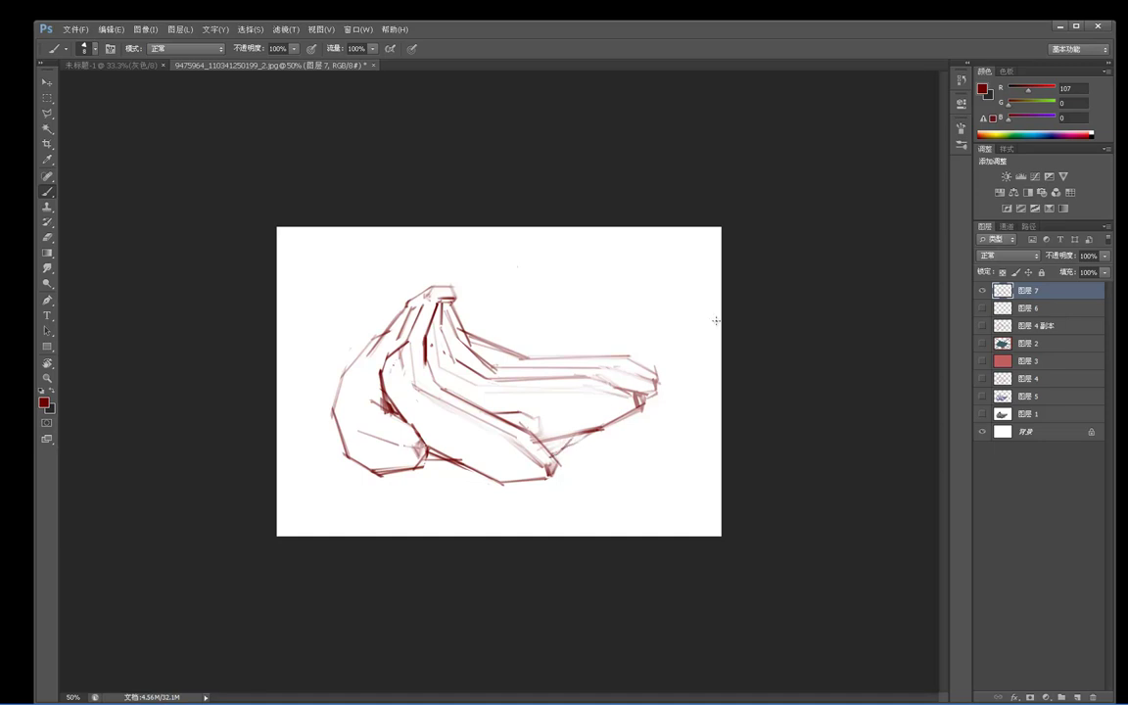
Draw light inner plane lines down the left banana, undoing the misplaced stroke.
key(e)
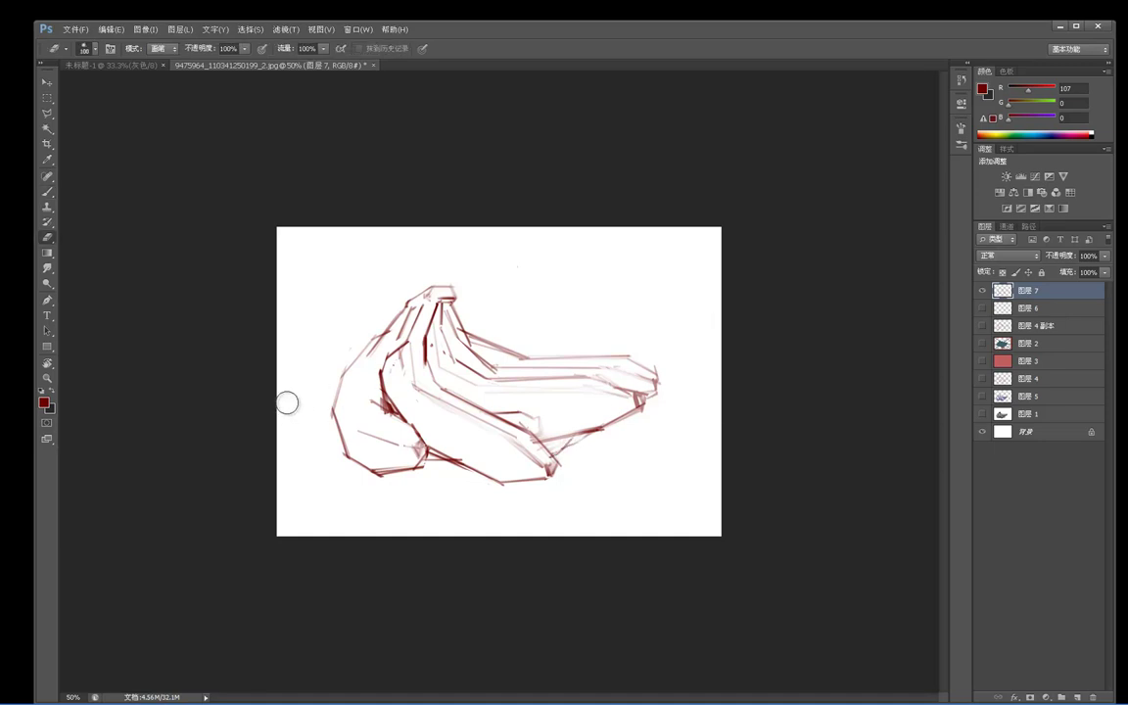
key(b)
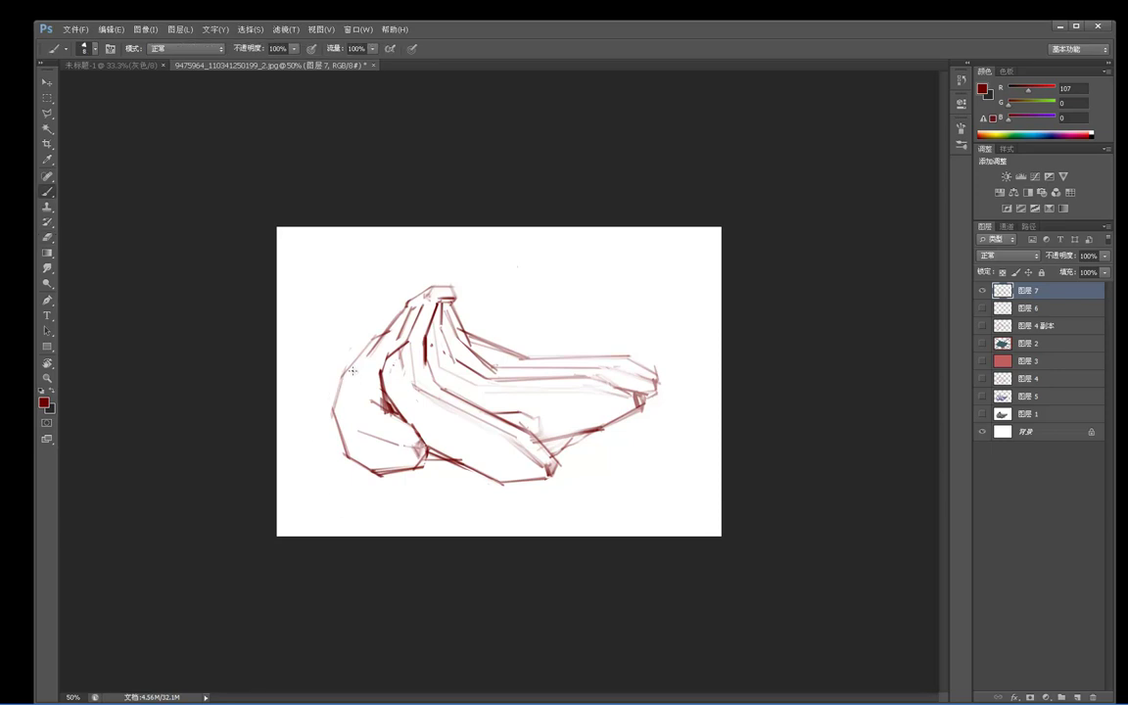
key(ctrl+z)
Fade the lines beneath the stem, then redraw the stem cap and the rear banana's inner contour.
key(e)
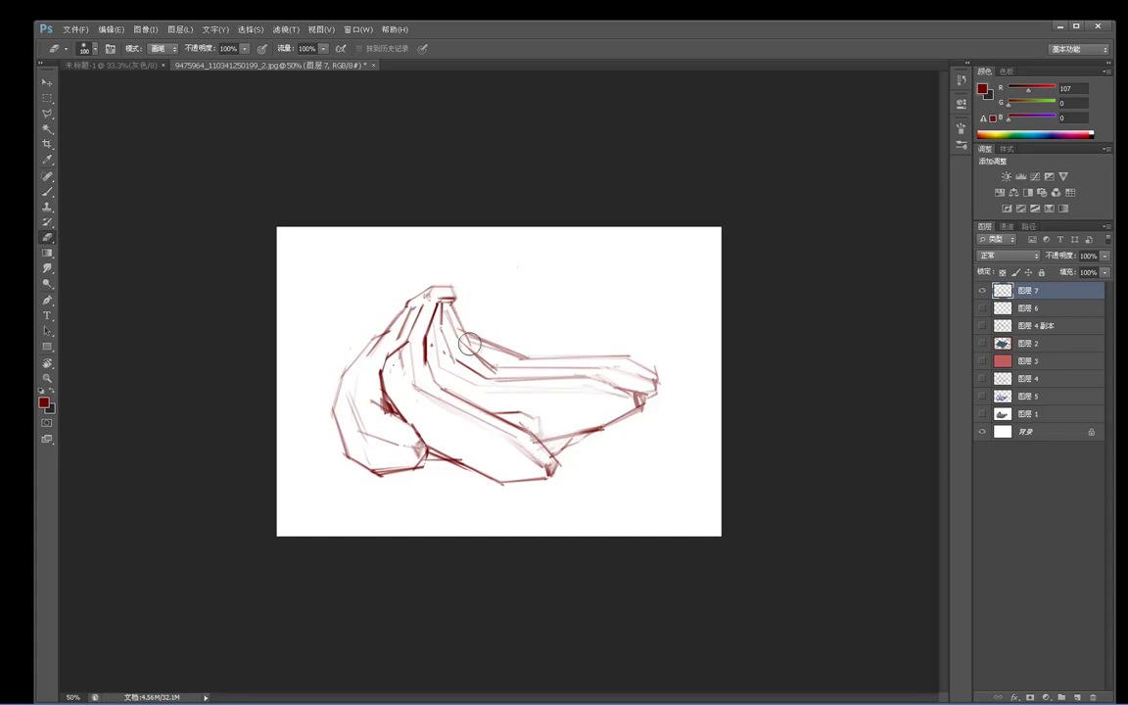
key(b)
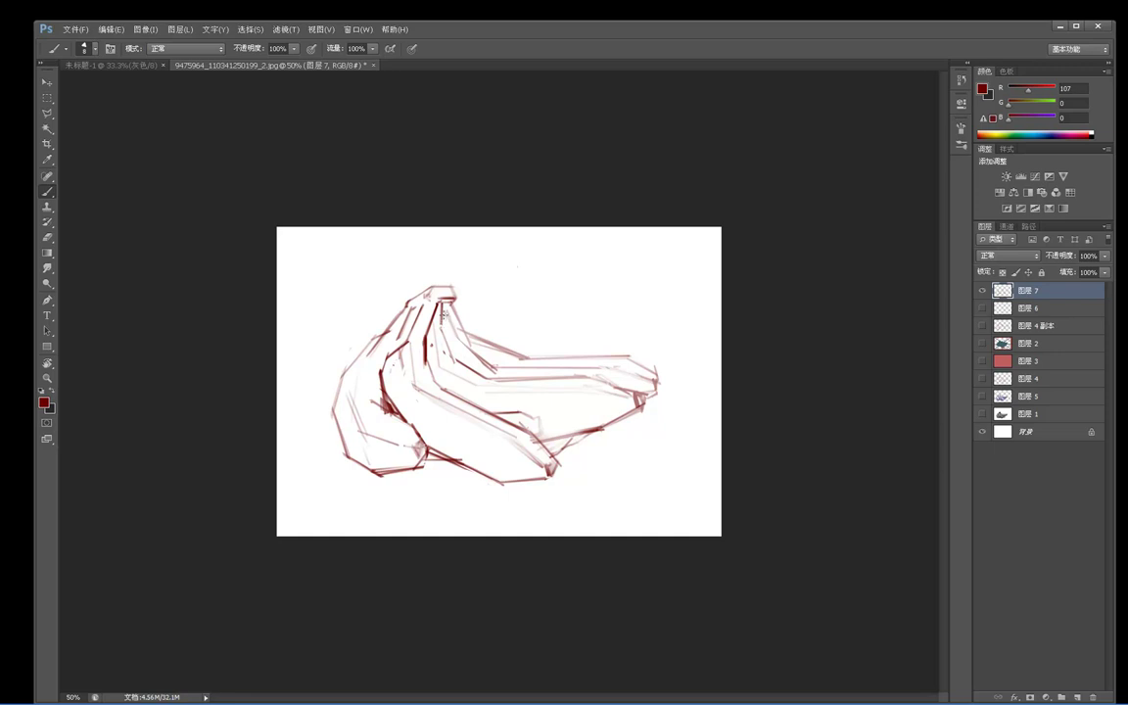
key(e)
drag(453, 308, 458, 326)
key(b)
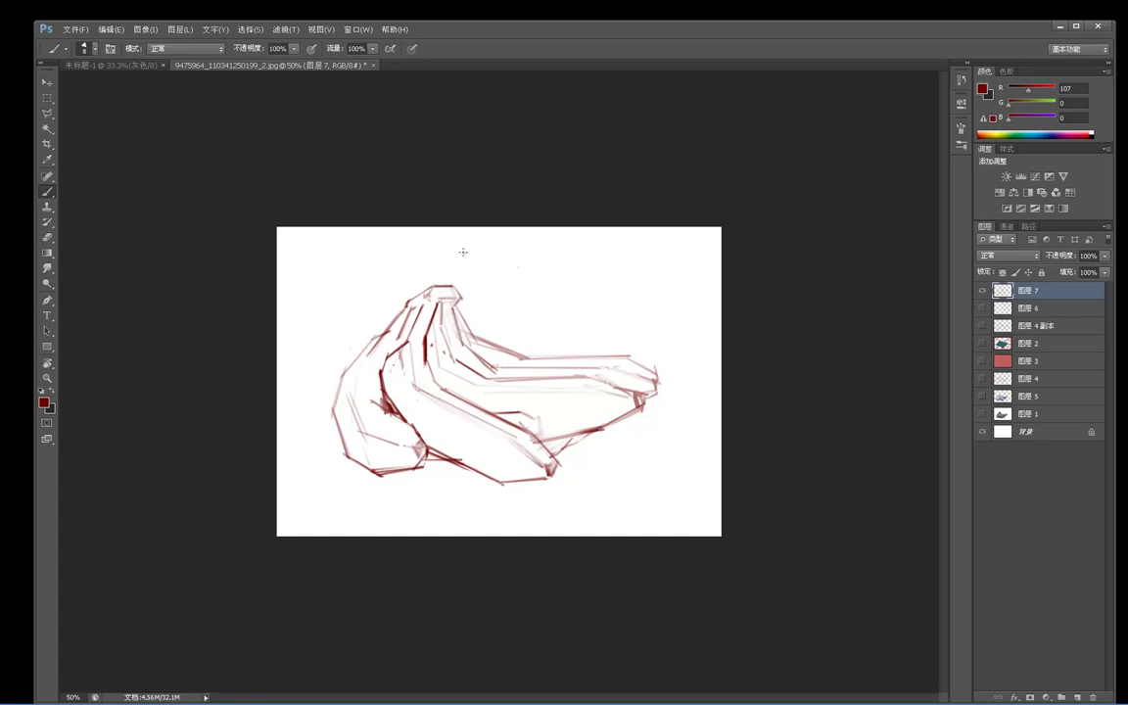
Choose the 500 px soft round brush, sample pale pink (RGB 211, 179, 179) from the drawing, and undo the trial washes.
right_click(511, 292)
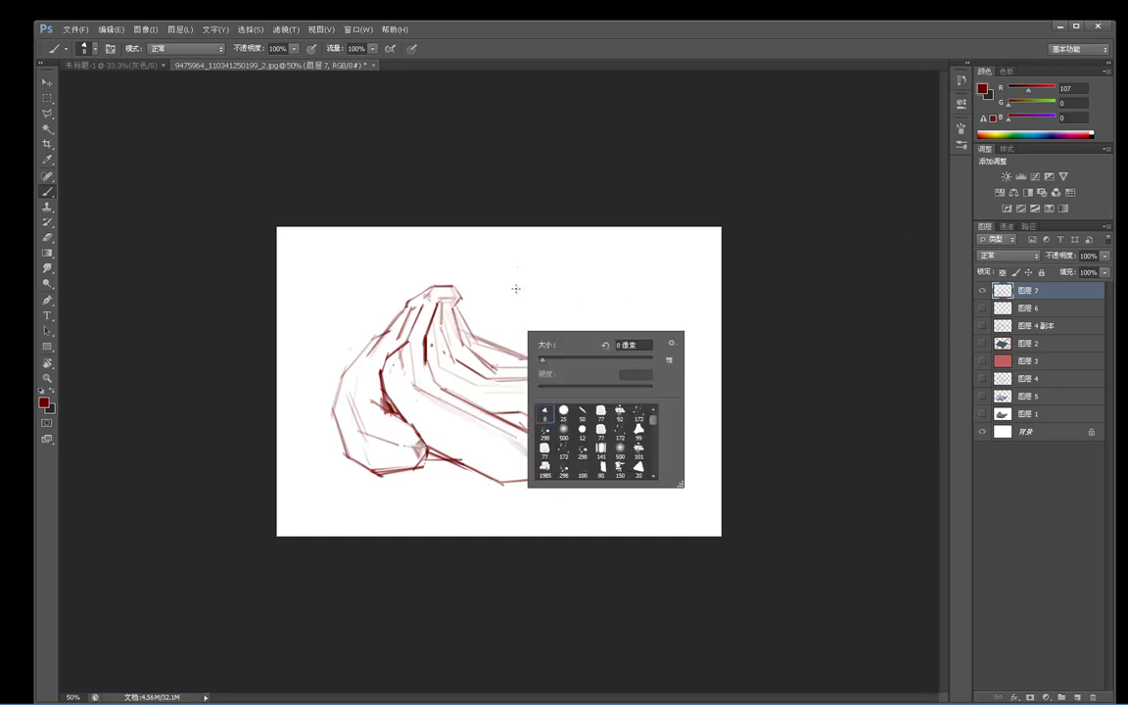
click(564, 430)
drag(489, 279, 440, 327)
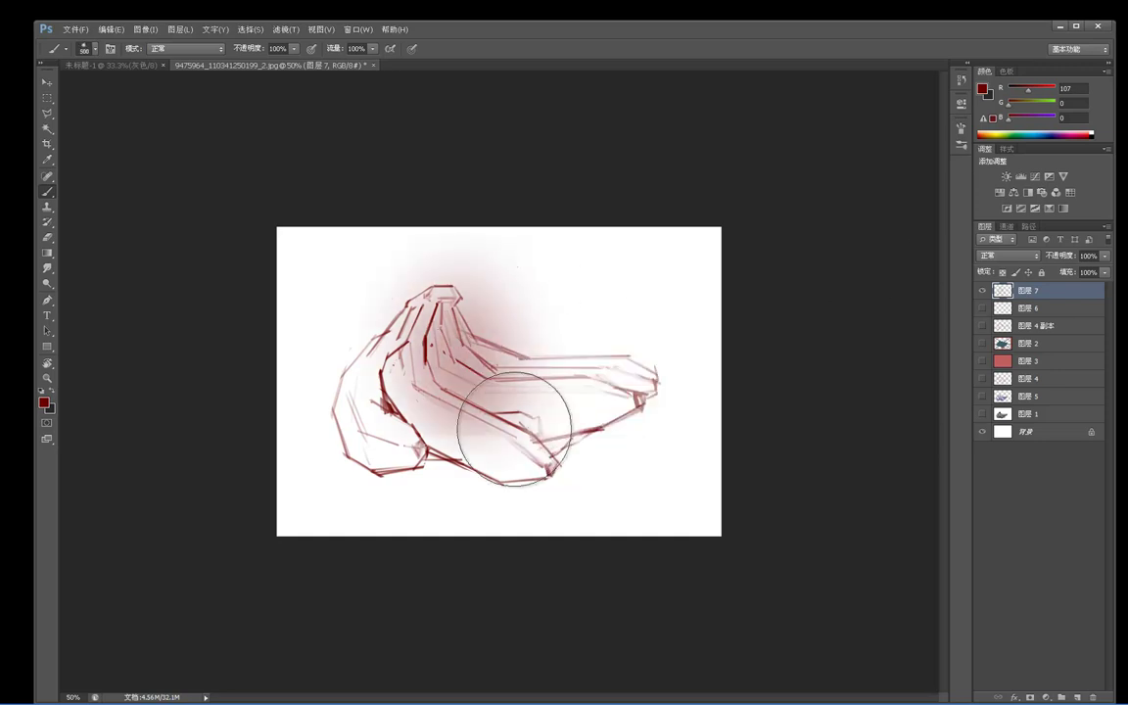
key(ctrl+z)
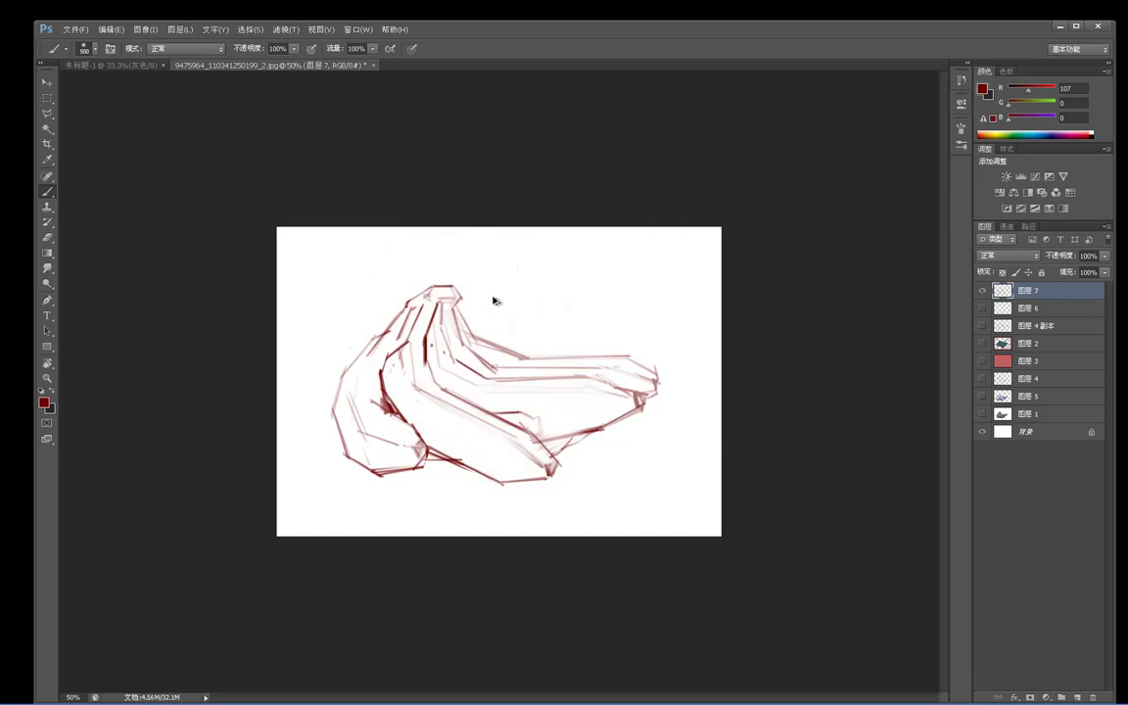
alt+click(415, 447)
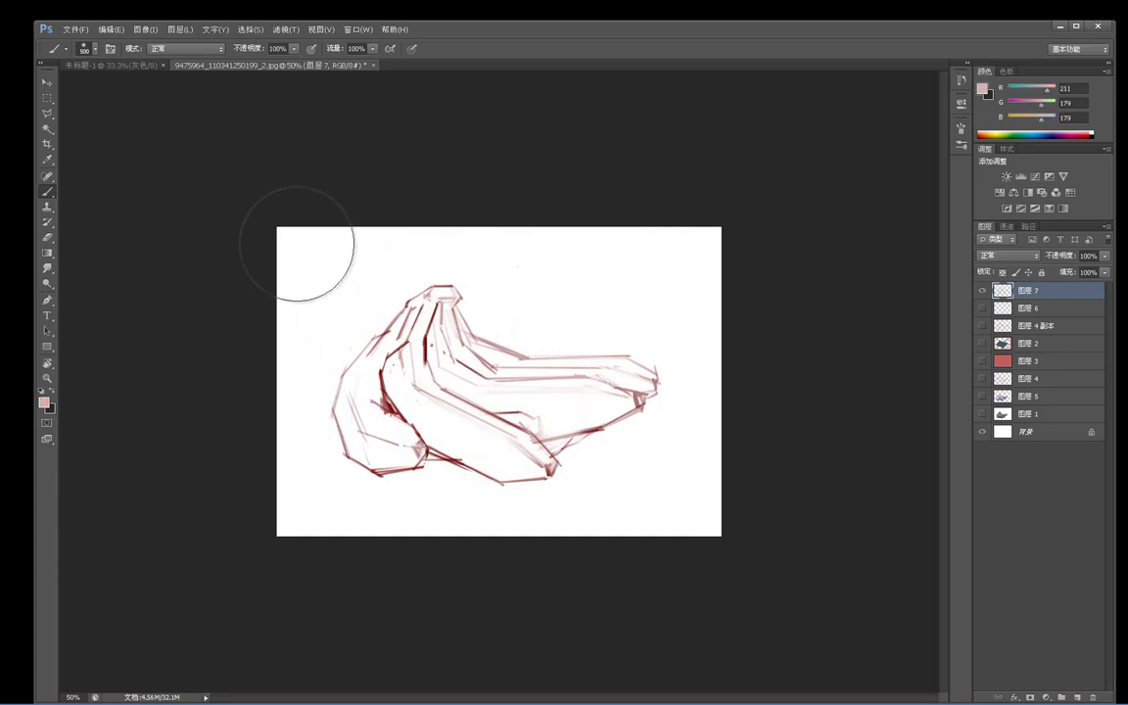
drag(313, 274, 304, 541)
key(ctrl+z)
Add a new layer above 图层 4 副本 and cover the whole canvas with the pale pink.
click(1033, 325)
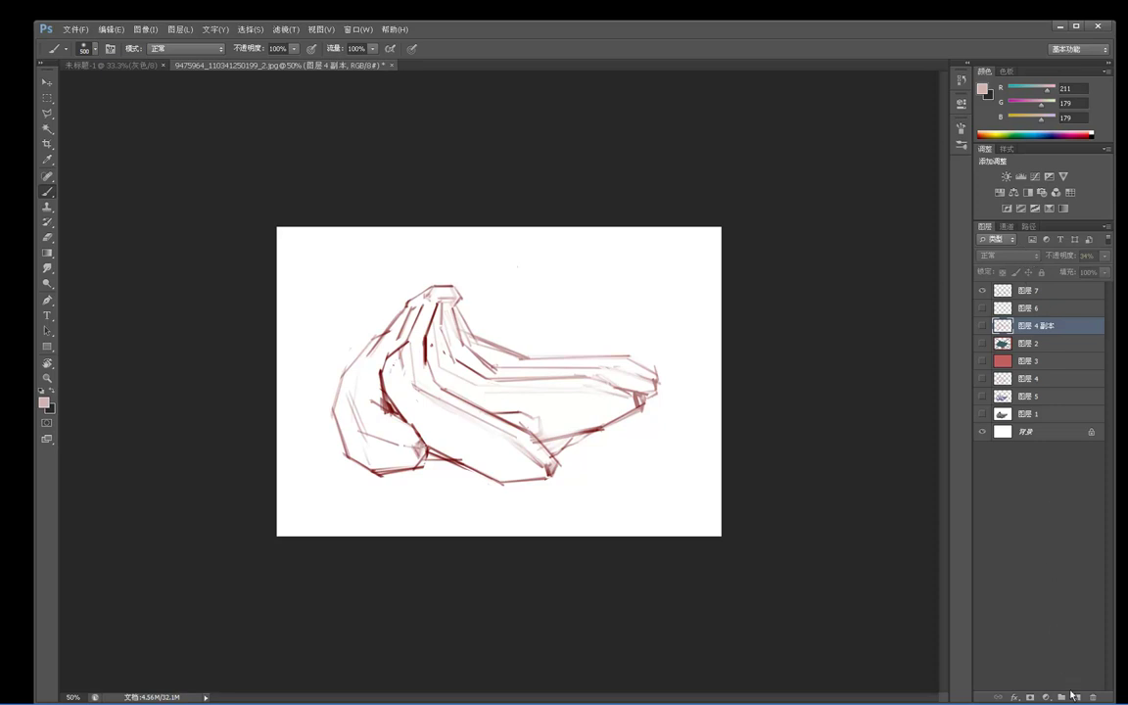
click(1070, 690)
click(1038, 290)
click(1036, 323)
mouse_move(392, 252)
mouse_down()
mouse_move(309, 353)
mouse_move(360, 164)
mouse_move(444, 172)
mouse_move(516, 559)
mouse_move(678, 189)
mouse_move(660, 581)
mouse_up()
mouse_move(646, 154)
mouse_down()
mouse_move(554, 327)
mouse_move(529, 454)
mouse_move(423, 516)
mouse_move(303, 516)
mouse_move(337, 233)
mouse_move(712, 321)
mouse_move(265, 431)
mouse_move(267, 499)
mouse_move(317, 431)
mouse_move(385, 428)
mouse_move(559, 468)
mouse_move(665, 333)
mouse_move(687, 493)
mouse_move(530, 236)
mouse_move(347, 484)
mouse_move(745, 395)
mouse_up()
Shift the pink background layer's hue and try a lower saturation with Hue/Saturation.
key(ctrl+u)
mouse_move(865, 442)
mouse_down()
mouse_move(854, 441)
mouse_move(876, 440)
mouse_up()
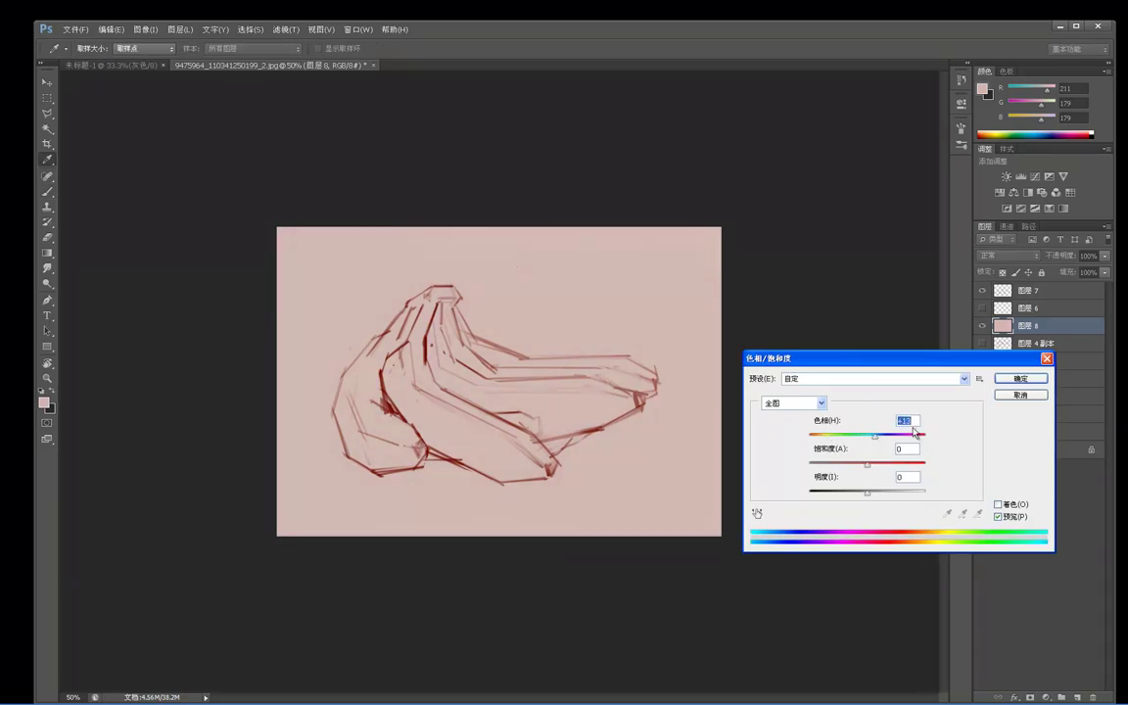
key(Return)
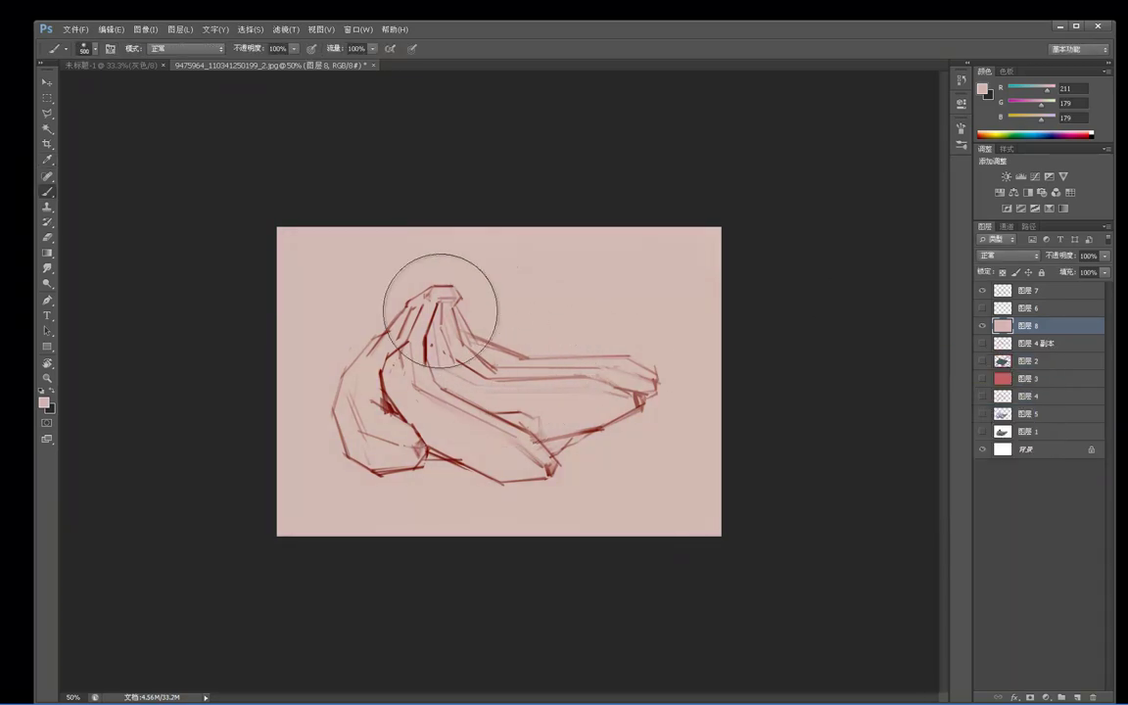
key(ctrl+u)
drag(866, 469, 849, 471)
click(1018, 394)
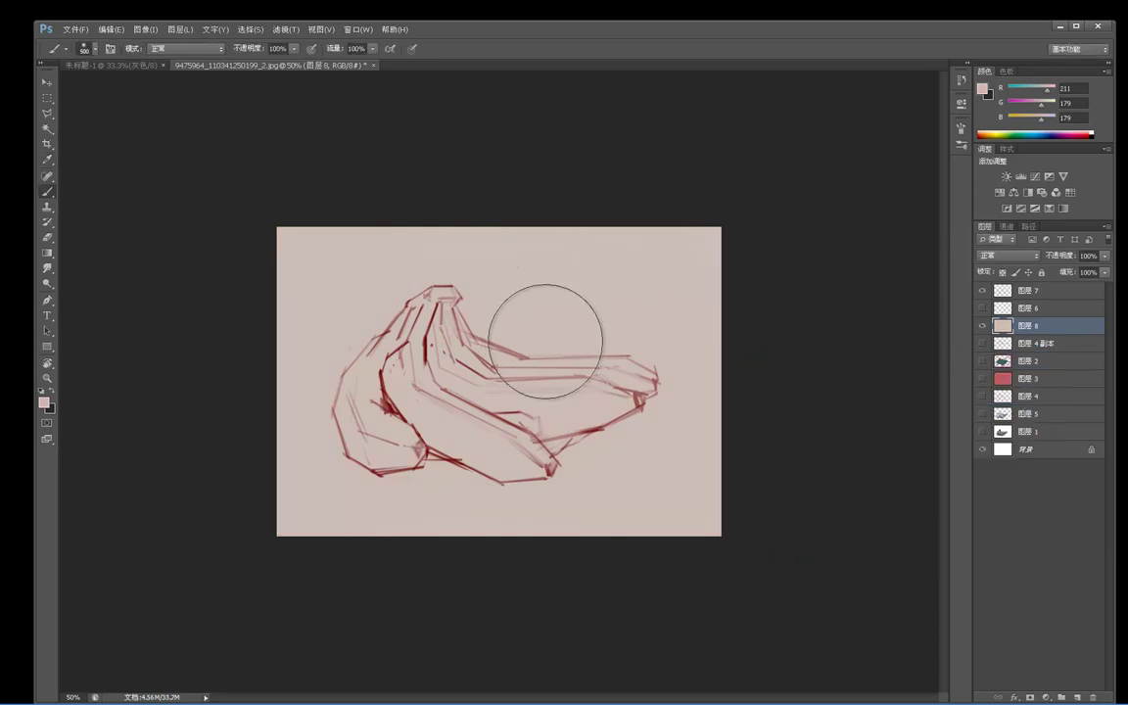
Paint all the bananas and the stem with an olive-brown base (RGB 132, 119, 75) using the soft brush at 100 px.
click(43, 401)
drag(306, 339, 318, 335)
mouse_move(210, 238)
mouse_down()
mouse_move(229, 281)
mouse_move(202, 234)
mouse_move(209, 274)
mouse_up()
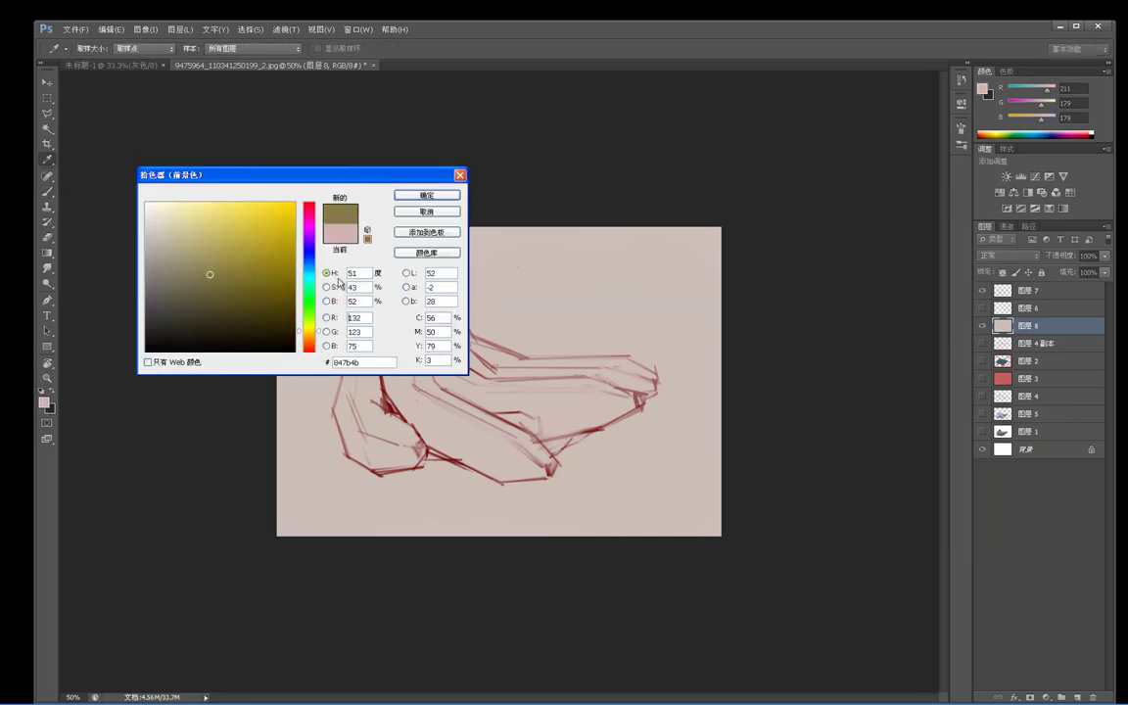
drag(318, 335, 318, 331)
click(428, 194)
mouse_move(347, 400)
mouse_down()
mouse_move(357, 442)
mouse_move(351, 397)
mouse_move(357, 381)
mouse_move(372, 390)
mouse_move(365, 366)
mouse_move(392, 428)
mouse_move(372, 419)
mouse_move(408, 449)
mouse_move(379, 458)
mouse_move(380, 414)
mouse_move(519, 460)
mouse_move(449, 432)
mouse_move(517, 395)
mouse_move(508, 407)
mouse_move(482, 386)
mouse_move(472, 403)
mouse_move(441, 356)
mouse_move(444, 304)
mouse_move(423, 335)
mouse_move(410, 322)
mouse_move(383, 366)
mouse_move(377, 351)
mouse_move(350, 400)
mouse_move(347, 411)
mouse_move(386, 457)
mouse_move(371, 387)
mouse_move(418, 383)
mouse_move(412, 356)
mouse_move(416, 408)
mouse_move(396, 367)
mouse_move(485, 373)
mouse_move(525, 436)
mouse_move(444, 350)
mouse_move(498, 378)
mouse_move(487, 348)
mouse_move(552, 390)
mouse_move(575, 373)
mouse_move(533, 369)
mouse_move(622, 371)
mouse_move(560, 401)
mouse_move(574, 406)
mouse_move(630, 380)
mouse_move(630, 389)
mouse_move(629, 378)
mouse_move(641, 384)
mouse_move(493, 425)
mouse_move(521, 435)
mouse_move(565, 414)
mouse_move(538, 451)
mouse_move(587, 419)
mouse_move(437, 391)
mouse_move(409, 410)
mouse_move(512, 470)
mouse_move(475, 421)
mouse_move(489, 401)
mouse_move(448, 404)
mouse_up()
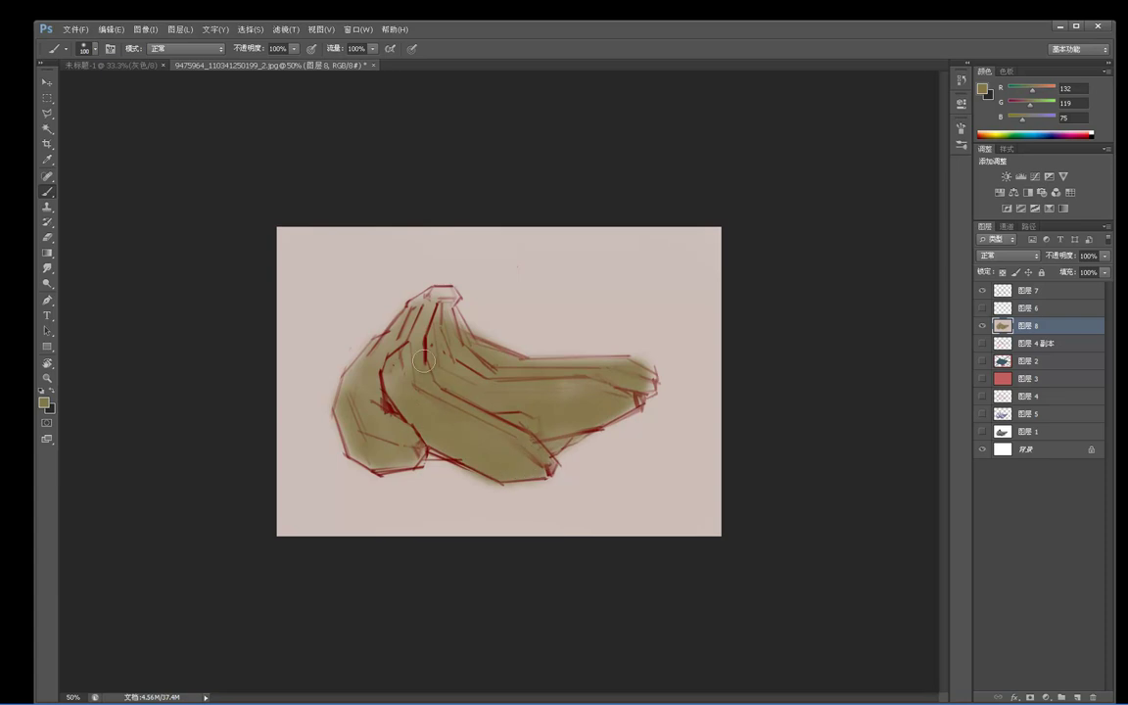
drag(437, 303, 448, 301)
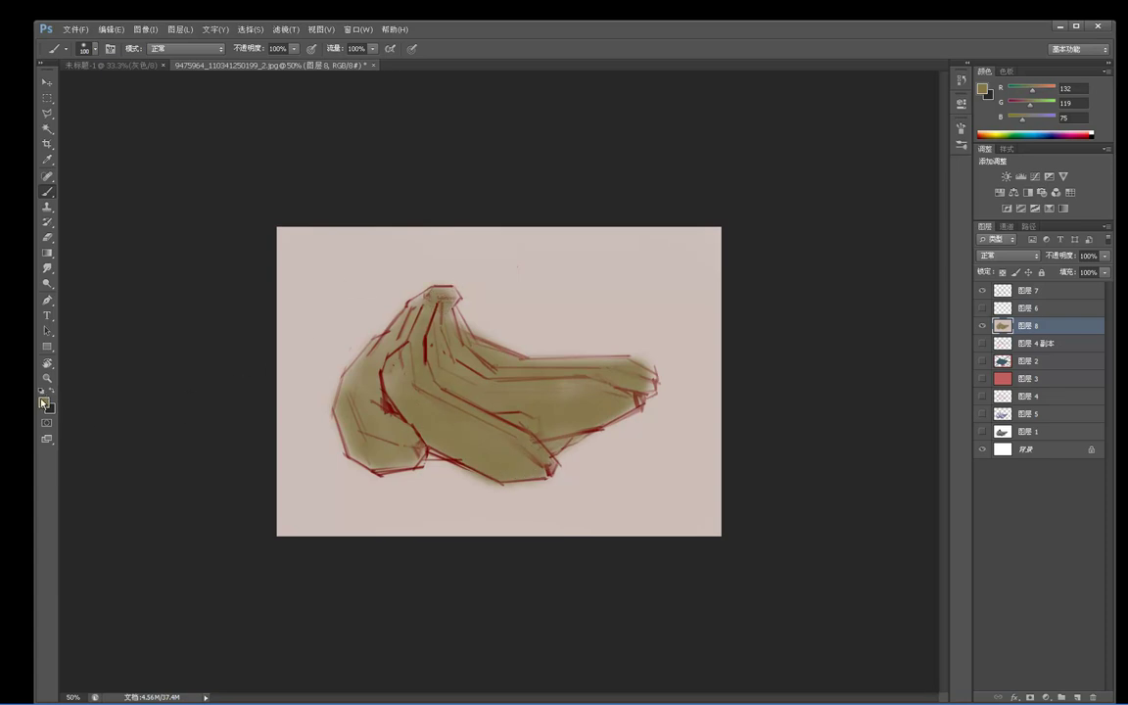
Set the foreground colour to orange-yellow (RGB 204, 144, 49) and brush it over the front banana and the area below the stem.
click(43, 399)
click(259, 232)
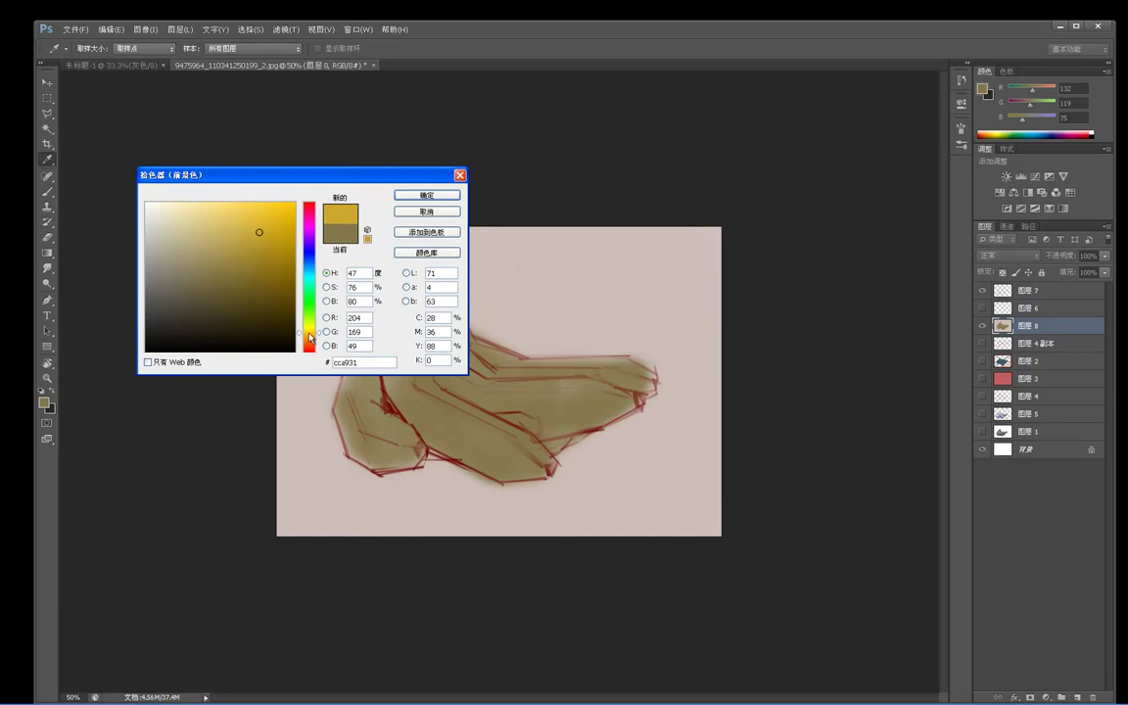
click(321, 333)
drag(323, 338, 319, 335)
click(427, 194)
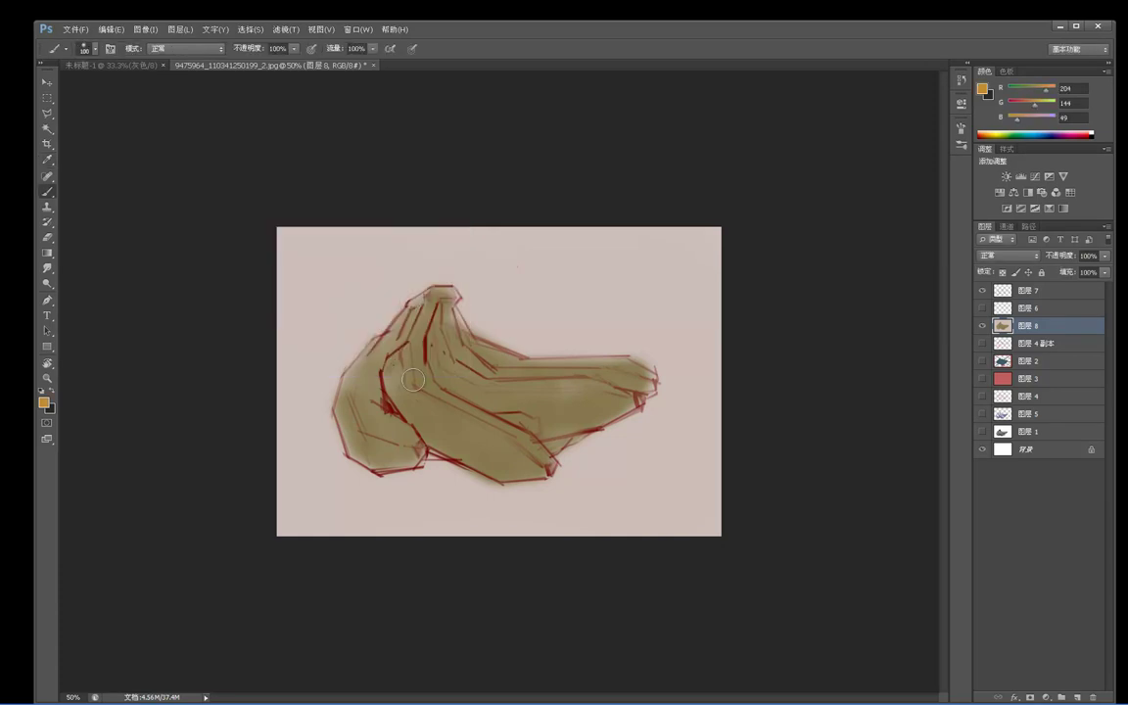
mouse_move(395, 373)
mouse_down()
mouse_move(511, 448)
mouse_move(492, 456)
mouse_move(409, 417)
mouse_move(511, 439)
mouse_move(426, 367)
mouse_move(455, 407)
mouse_move(463, 400)
mouse_move(451, 322)
mouse_move(512, 388)
mouse_move(440, 332)
mouse_move(466, 386)
mouse_move(423, 353)
mouse_move(483, 420)
mouse_move(459, 396)
mouse_move(428, 324)
mouse_up()
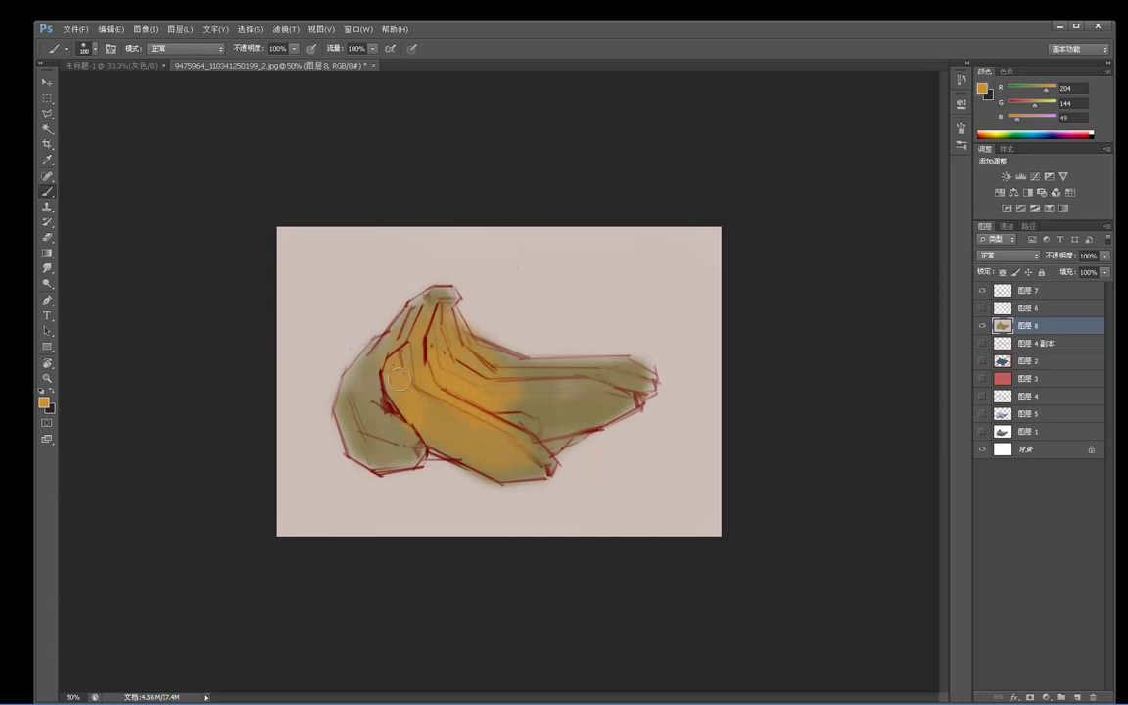
Sample an ochre tone (RGB 174, 136, 67) from the painting and brush it over all the bananas and the stem.
alt+click(369, 409)
mouse_move(359, 411)
mouse_down()
mouse_move(365, 460)
mouse_move(361, 414)
mouse_move(427, 436)
mouse_up()
mouse_move(425, 389)
mouse_down()
mouse_move(506, 467)
mouse_move(487, 405)
mouse_move(519, 431)
mouse_move(528, 403)
mouse_move(549, 399)
mouse_move(536, 448)
mouse_move(545, 430)
mouse_move(641, 381)
mouse_move(466, 374)
mouse_up()
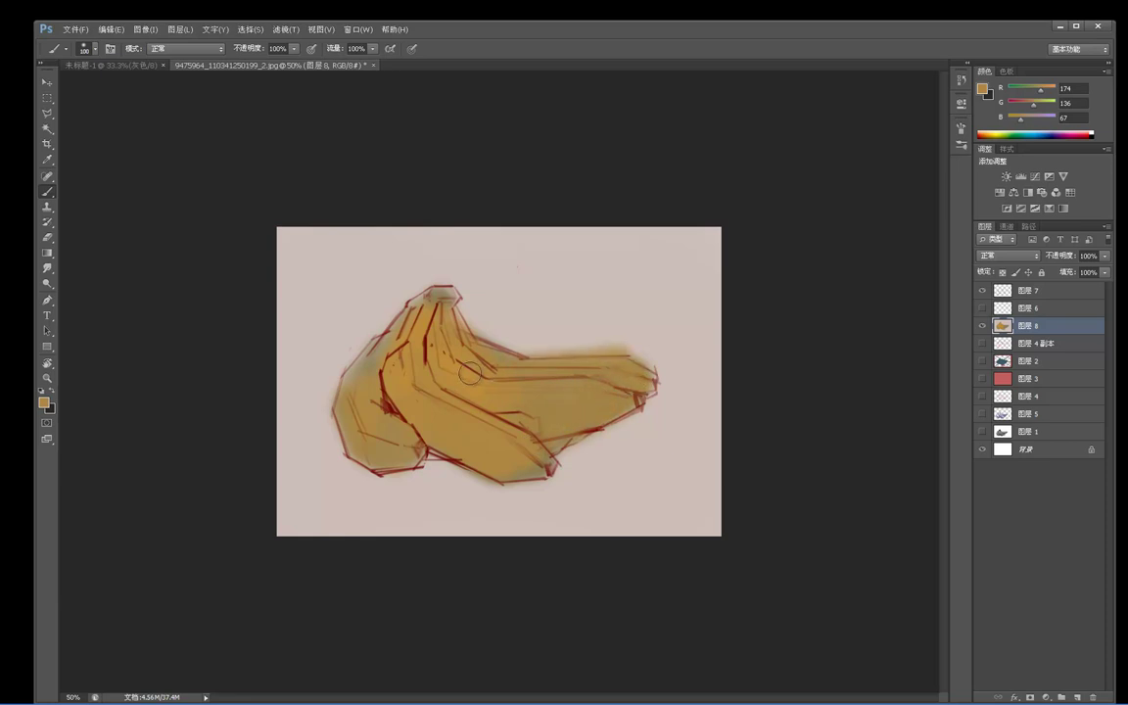
mouse_move(418, 310)
mouse_down()
mouse_move(354, 372)
mouse_move(379, 341)
mouse_up()
drag(427, 380, 412, 357)
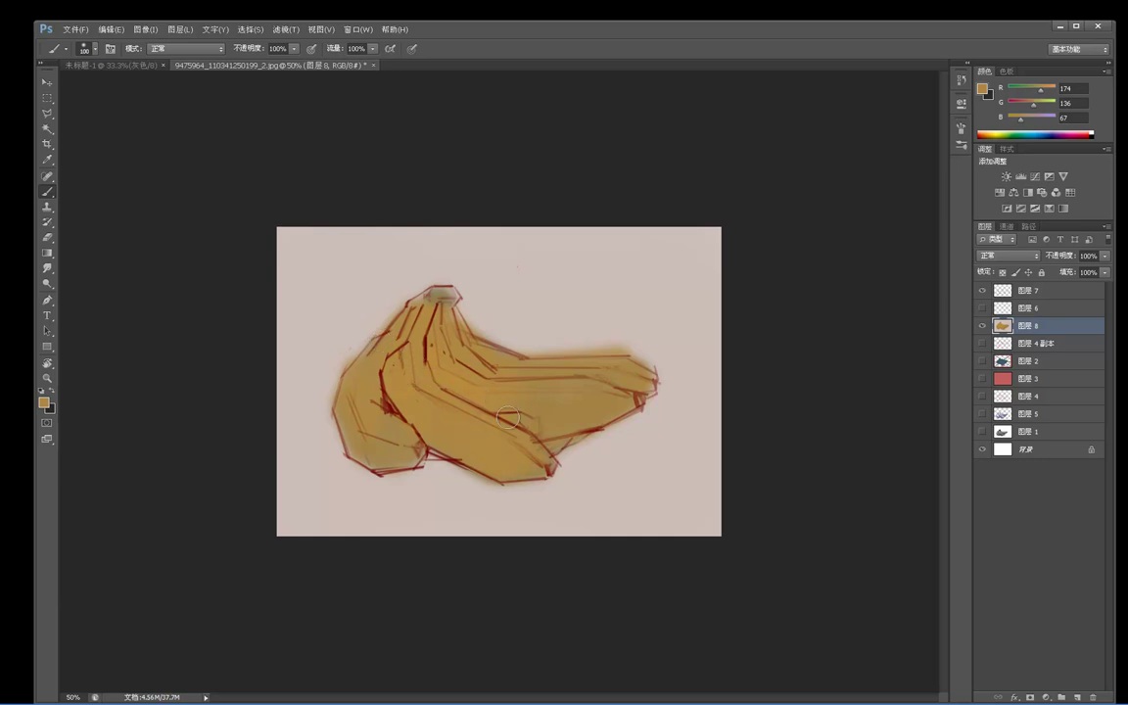
Try a yellow-green foreground colour with a hue of 54° (RGB 174, 163, 67), discard it, and return to the brush.
click(43, 402)
drag(315, 343, 309, 313)
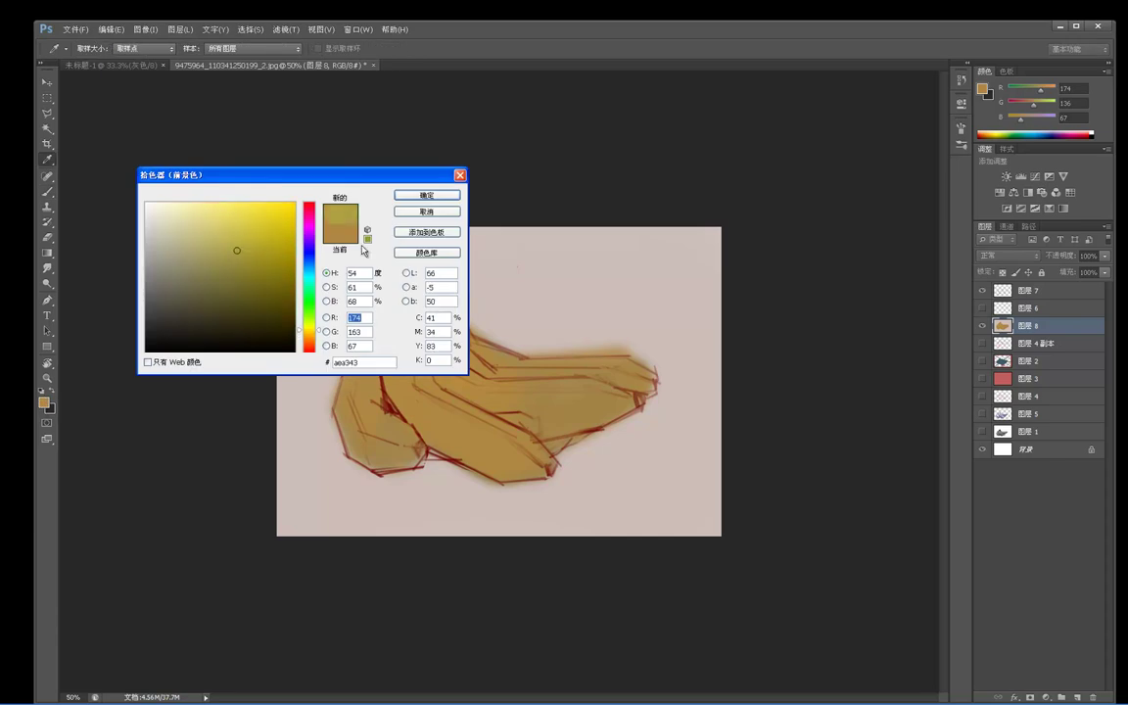
click(425, 210)
key(e)
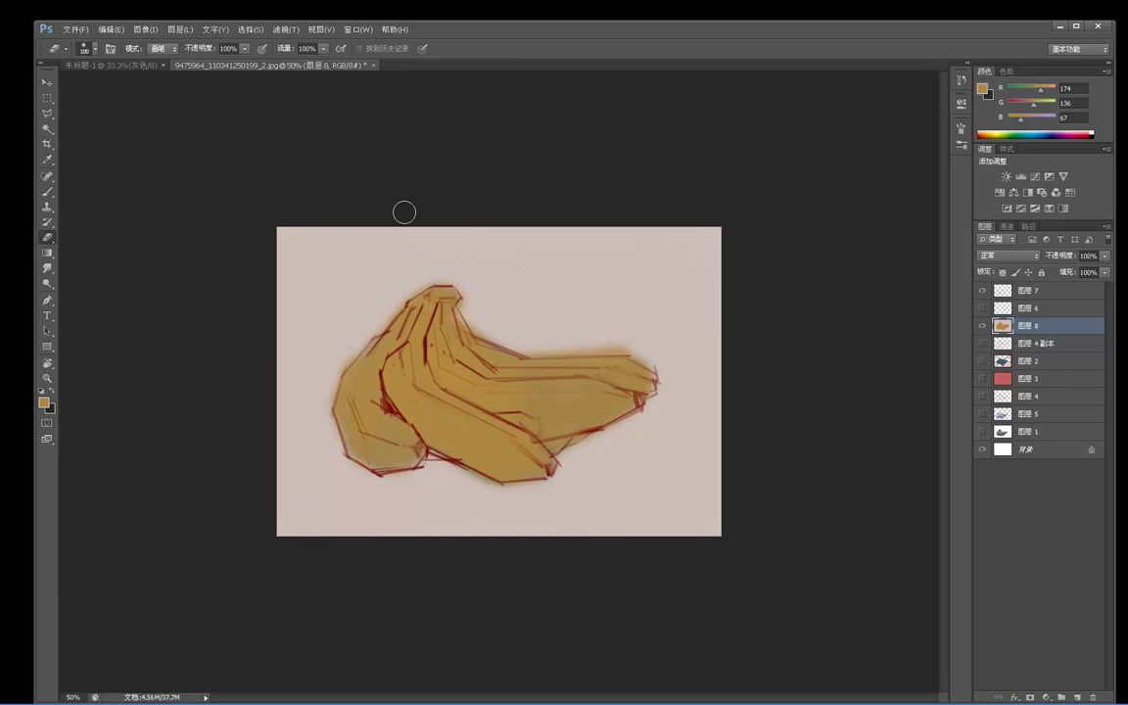
click(415, 283)
click(578, 285)
key(b)
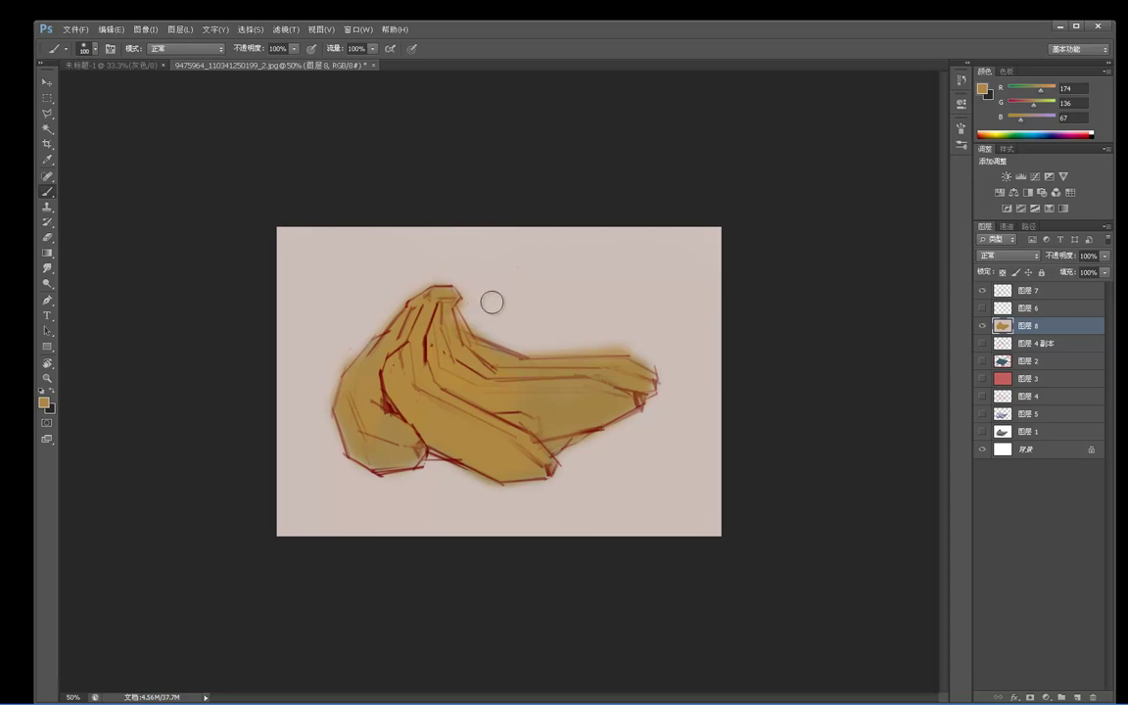
key(l)
click(433, 286)
click(454, 286)
click(461, 297)
click(457, 309)
click(475, 337)
click(526, 357)
click(631, 355)
click(659, 375)
click(656, 393)
click(642, 407)
click(596, 429)
key(Escape)
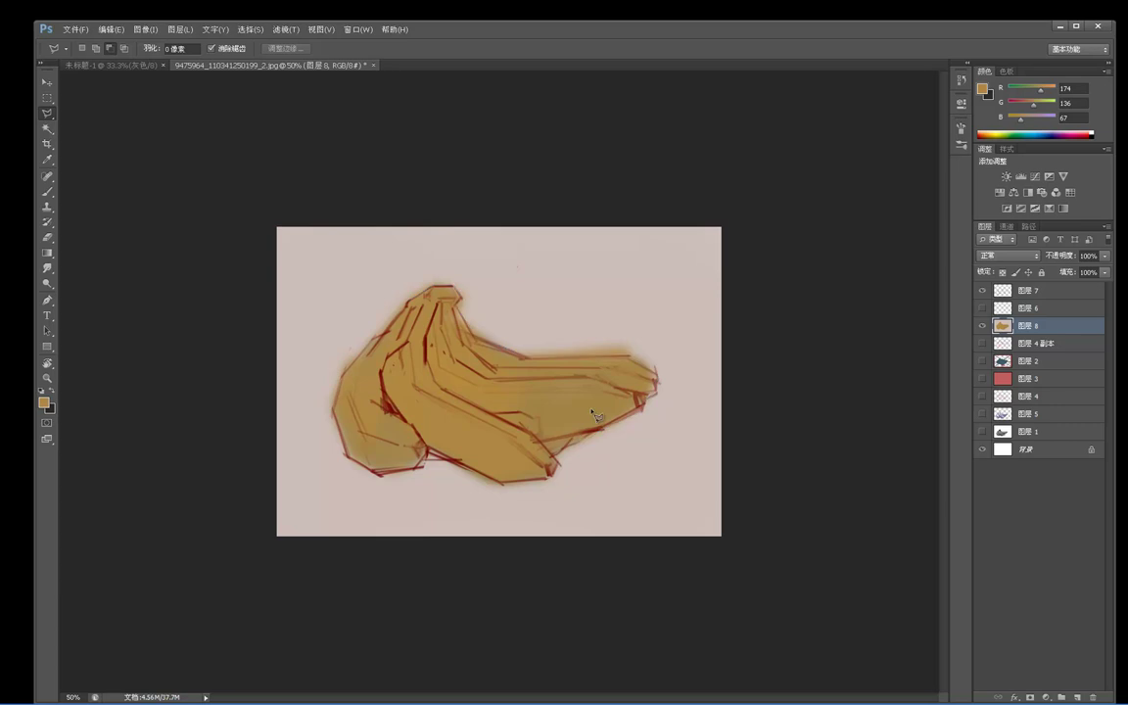